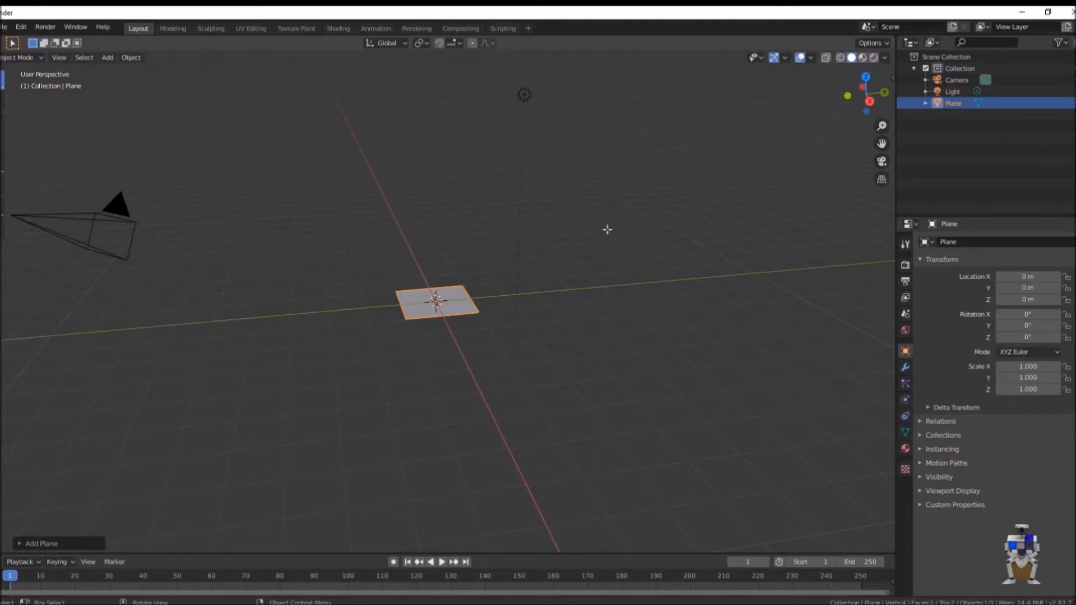
Display edge length measurements on the plane's mesh in Edit Mode.
middle_drag(519, 271, 628, 203)
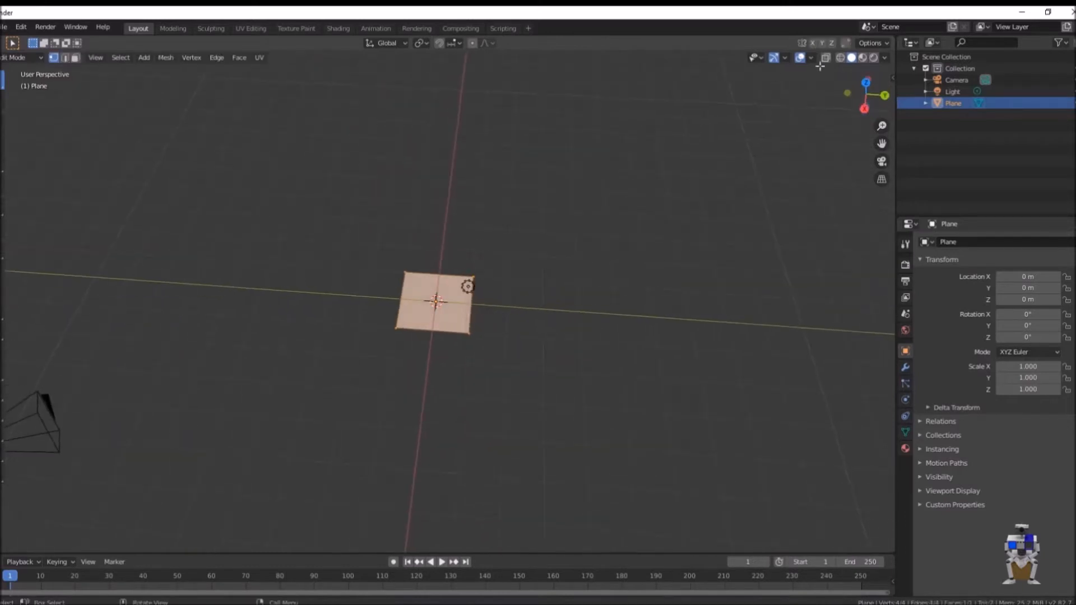
click(812, 57)
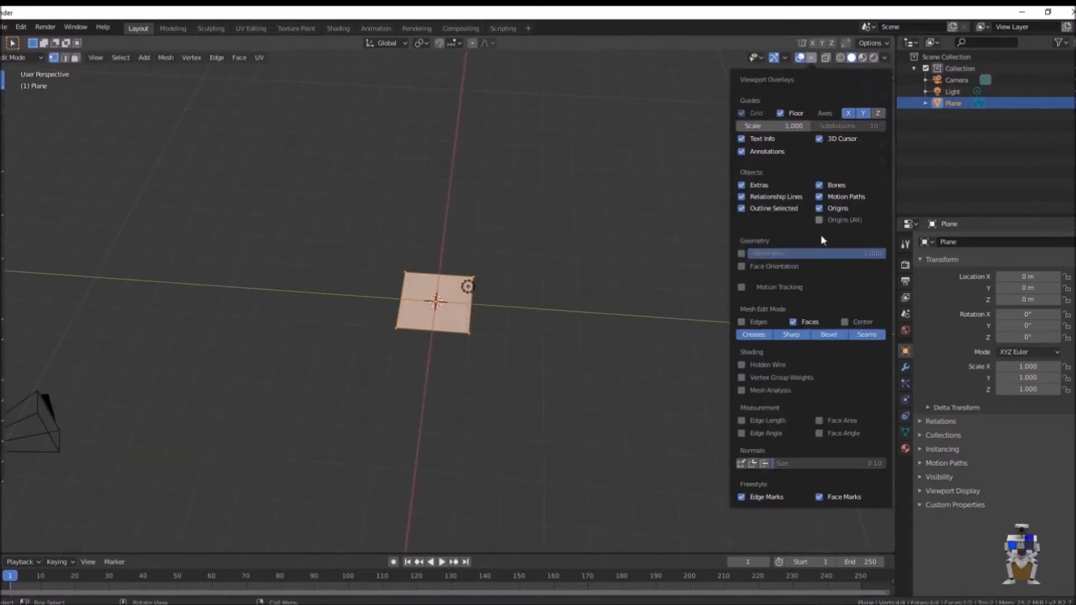
click(742, 422)
click(609, 301)
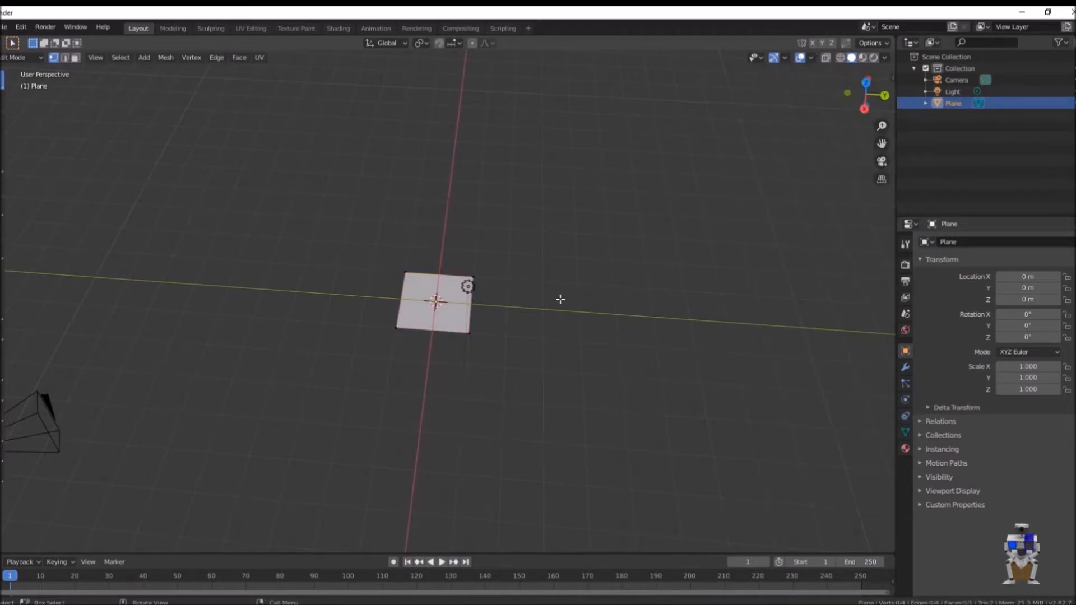
middle_drag(435, 303, 449, 310)
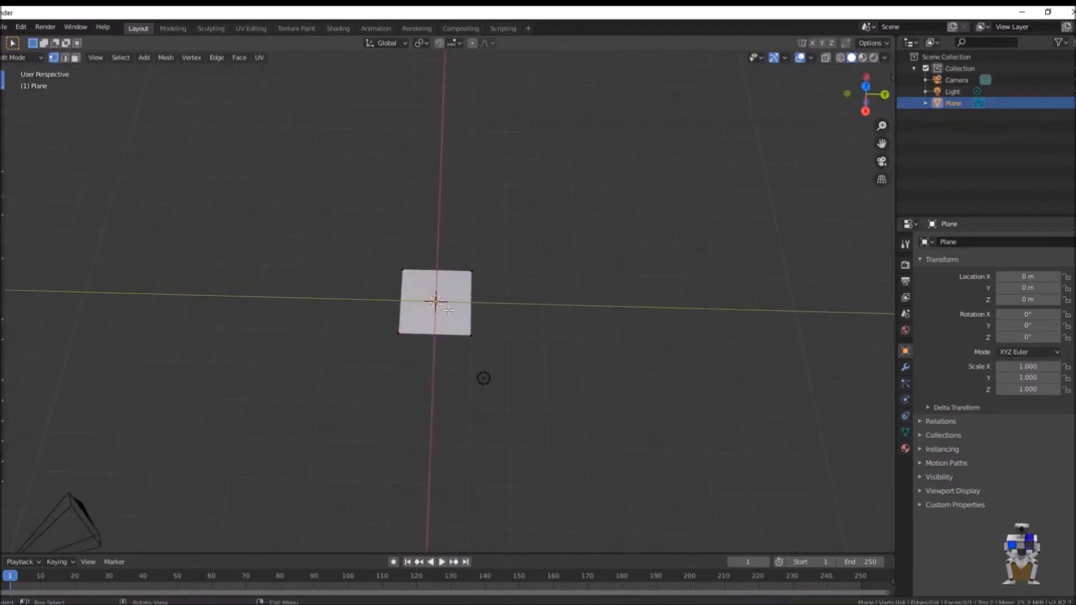
key(KP_7)
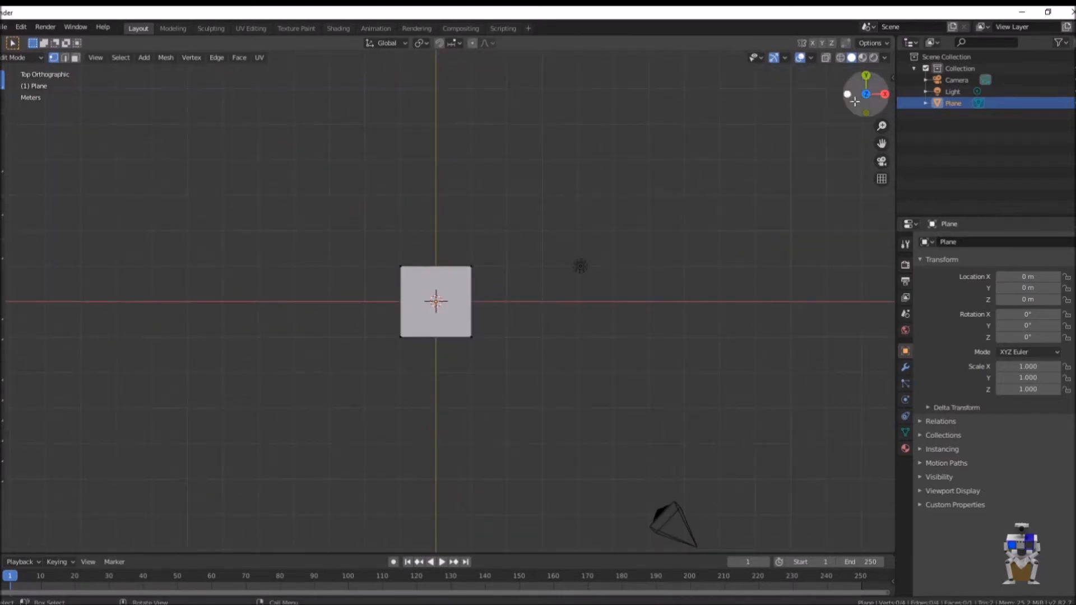
Turn on the Screencast Keys display for the viewport.
click(892, 78)
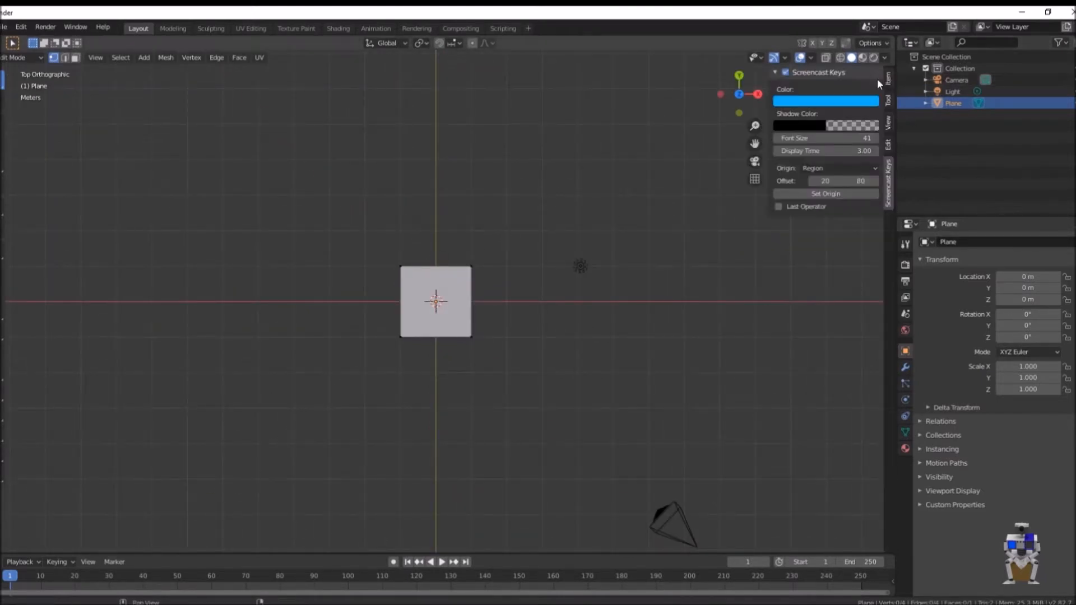
click(785, 72)
key(Tab)
key(Tab)
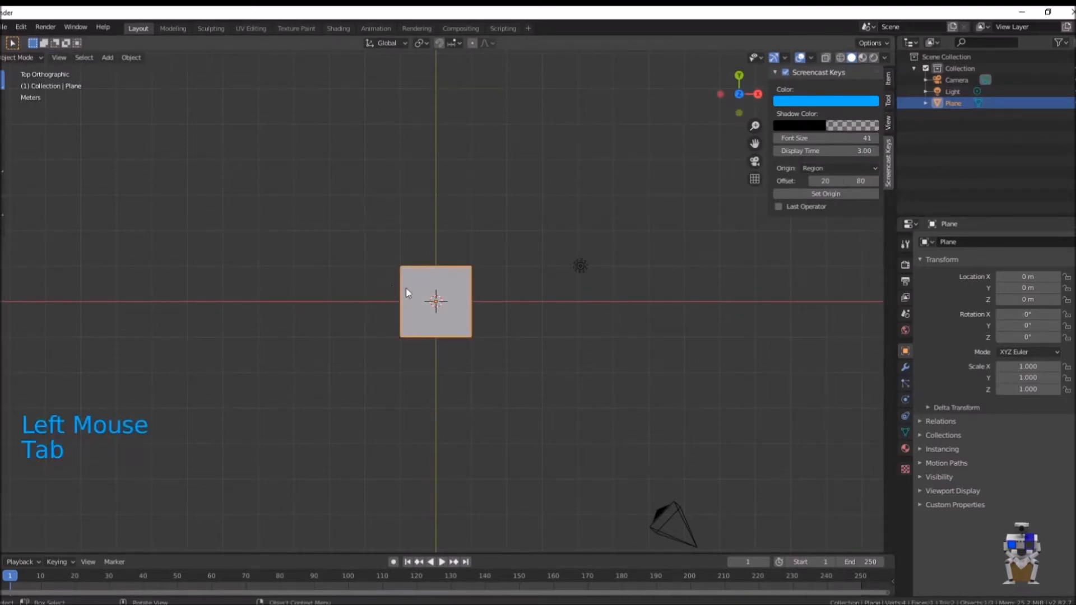
Scale the plane's entire mesh by a factor of 1500 in Edit Mode.
click(812, 58)
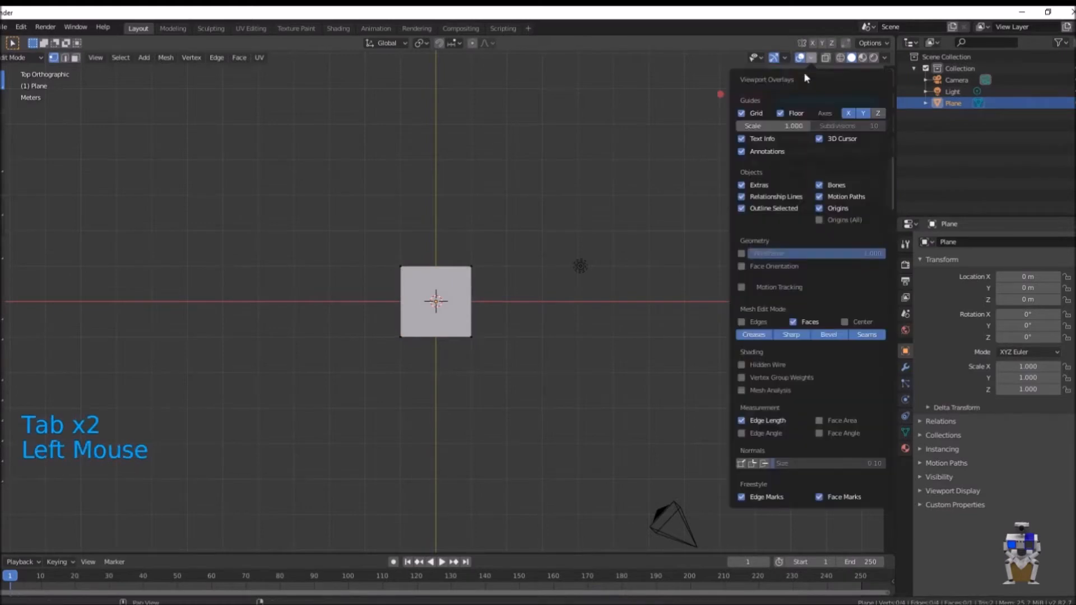
click(473, 269)
key(a)
key(s)
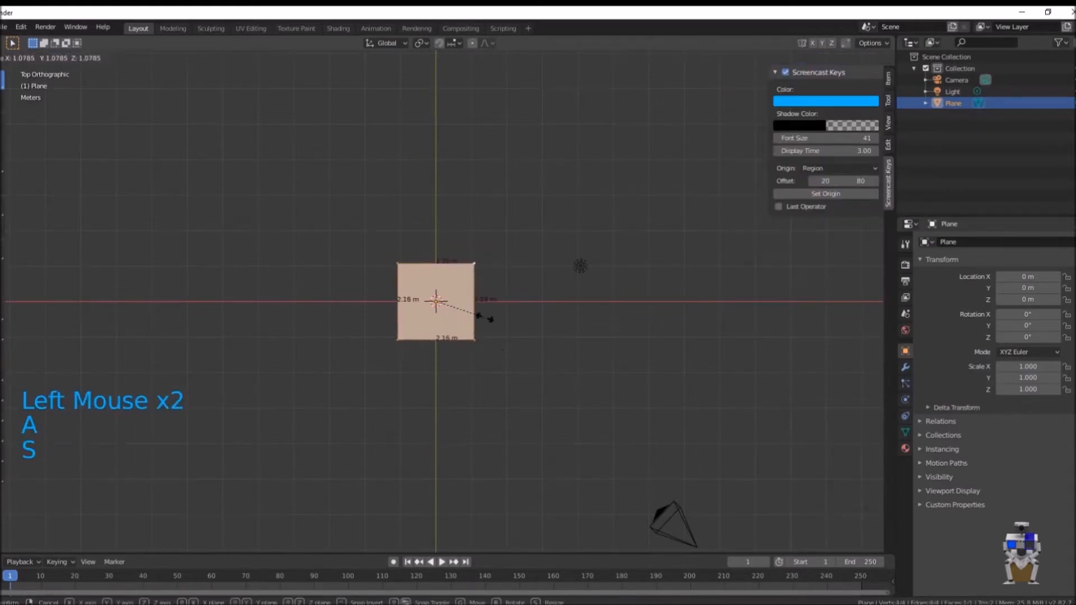
right_click(485, 319)
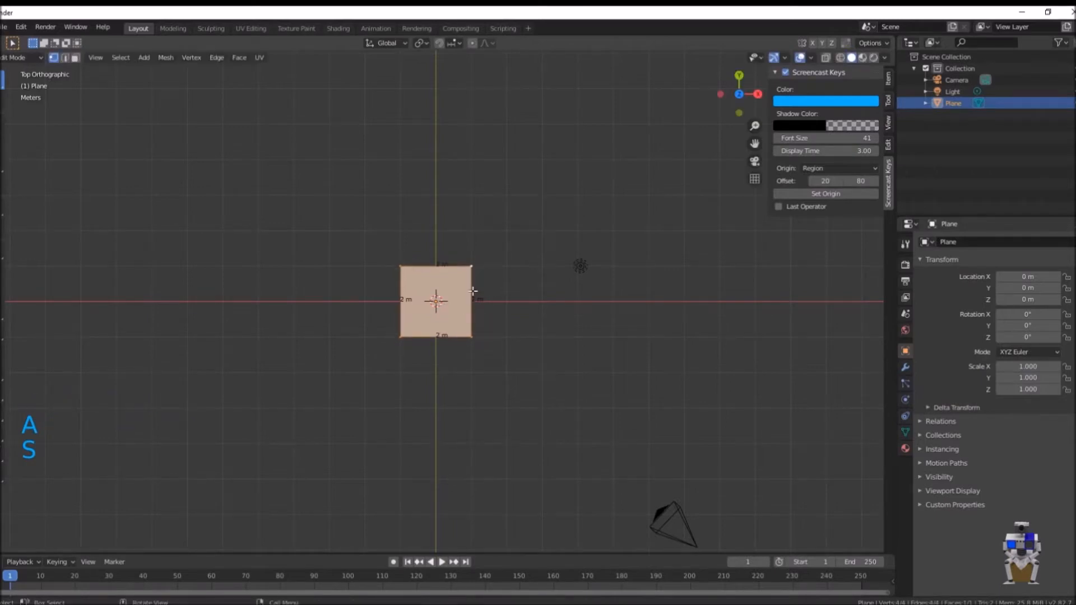
key(s)
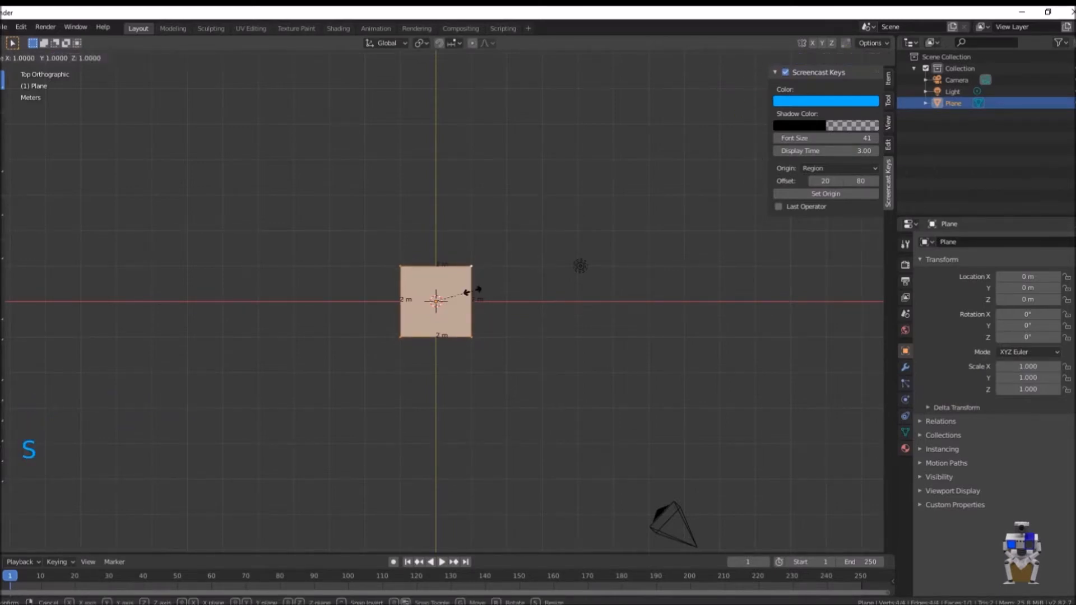
text(1500)
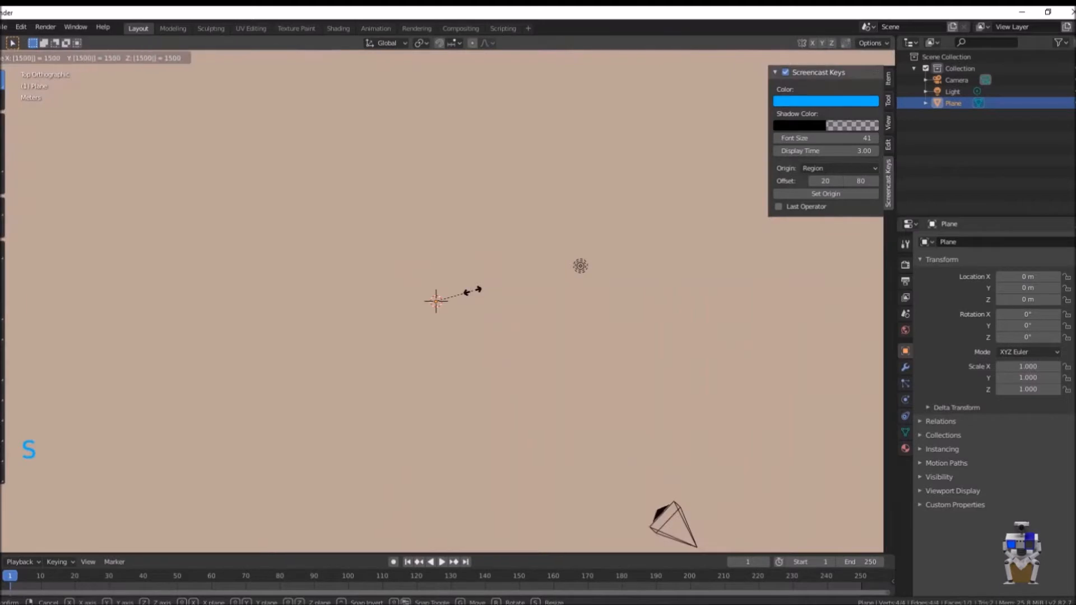
key(Return)
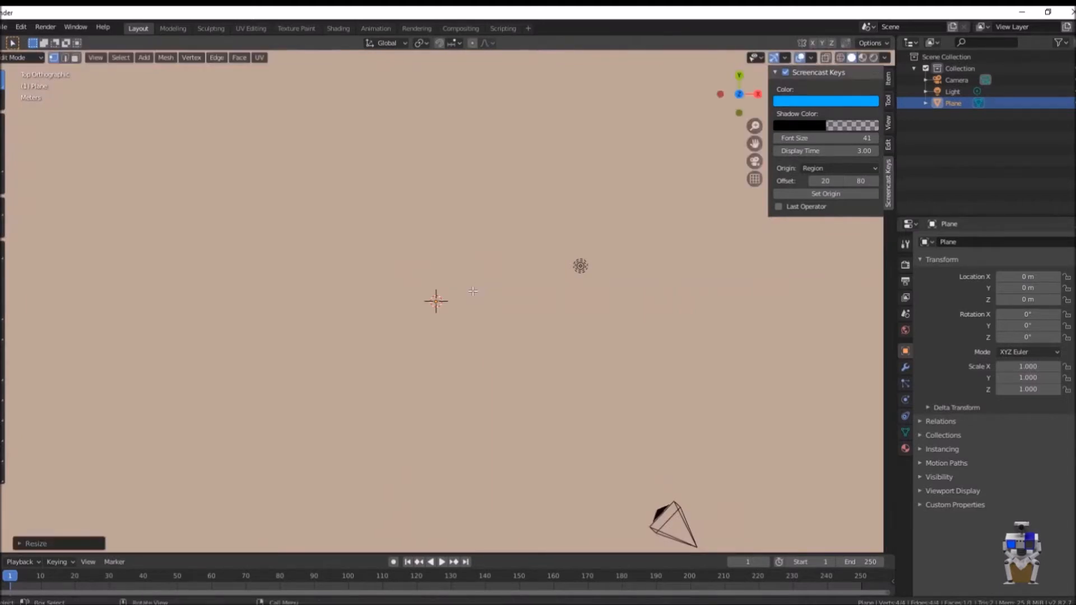
Check the edge lengths of the whole enlarged plane and return to Object Mode.
key(Tab)
scroll(492, 291, down, 17)
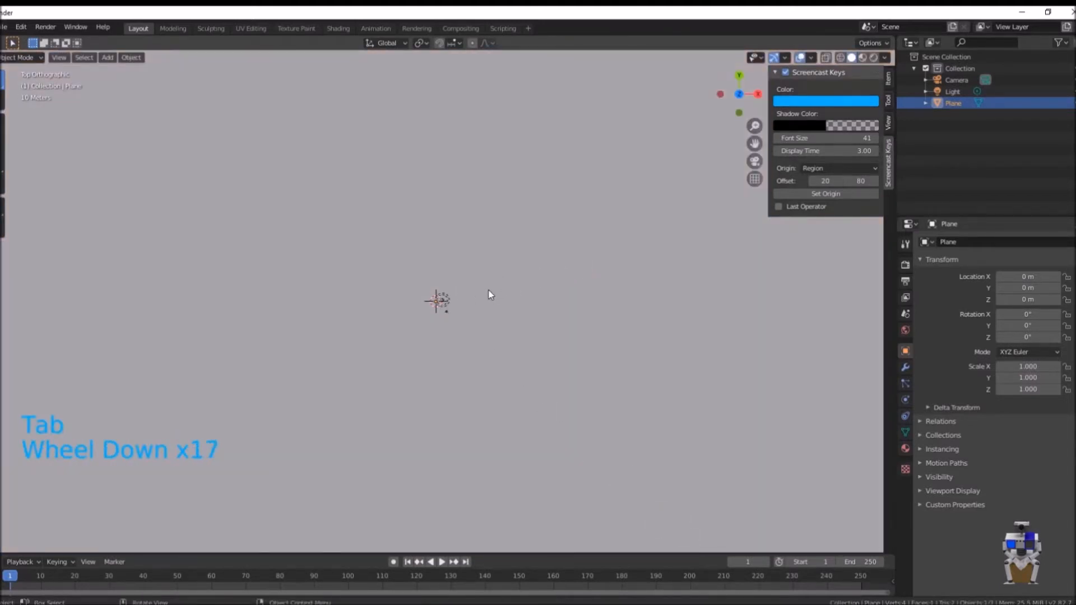
scroll(489, 290, down, 15)
key(Tab)
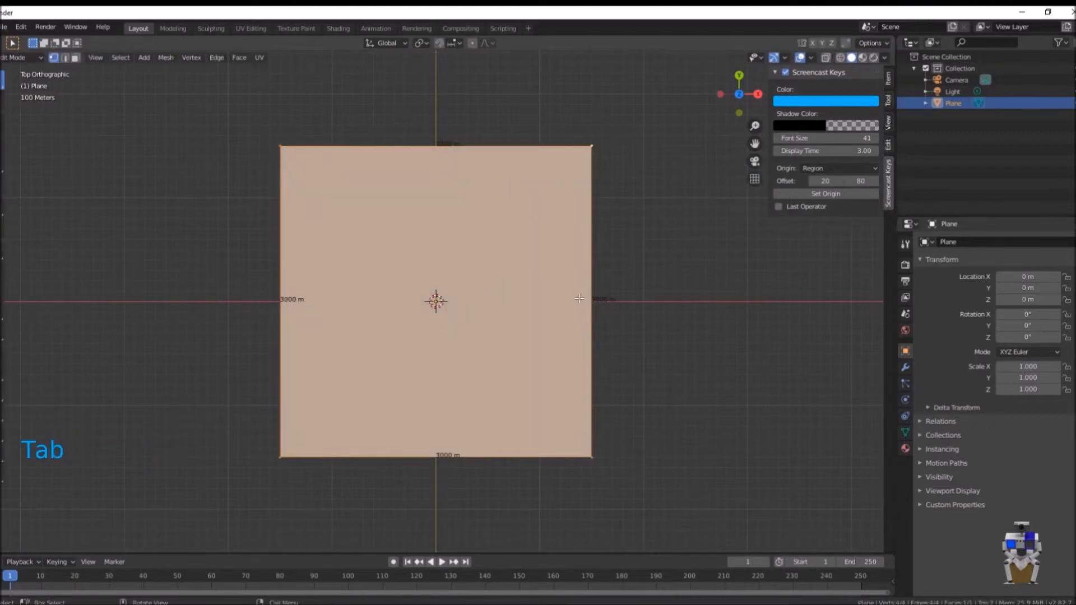
key(Tab)
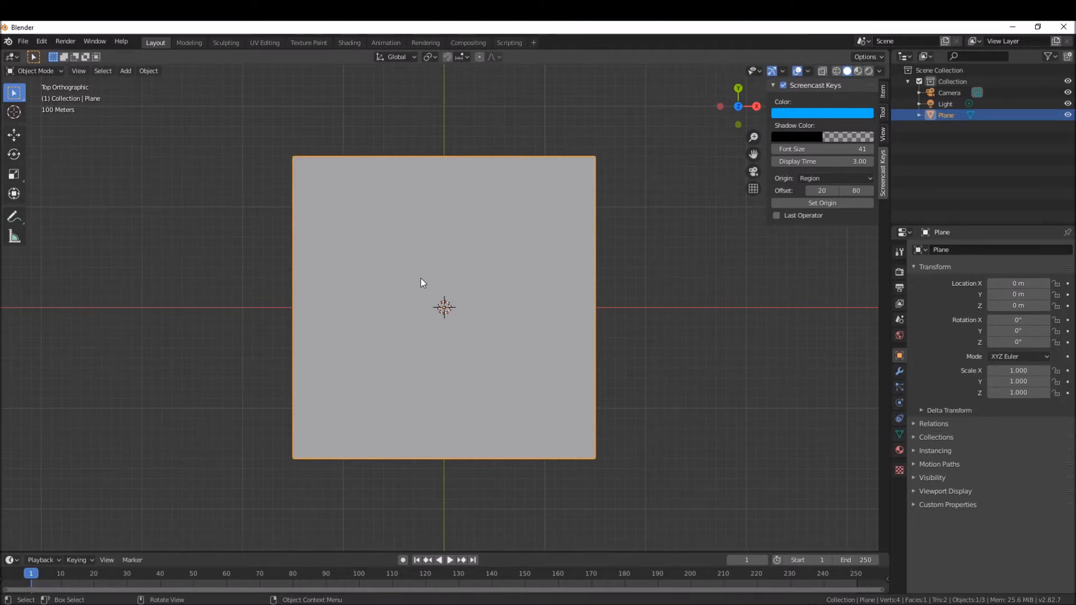
Set the viewport's clip end distance to 1e10 so the huge plane is drawn in perspective.
middle_drag(436, 287, 438, 277)
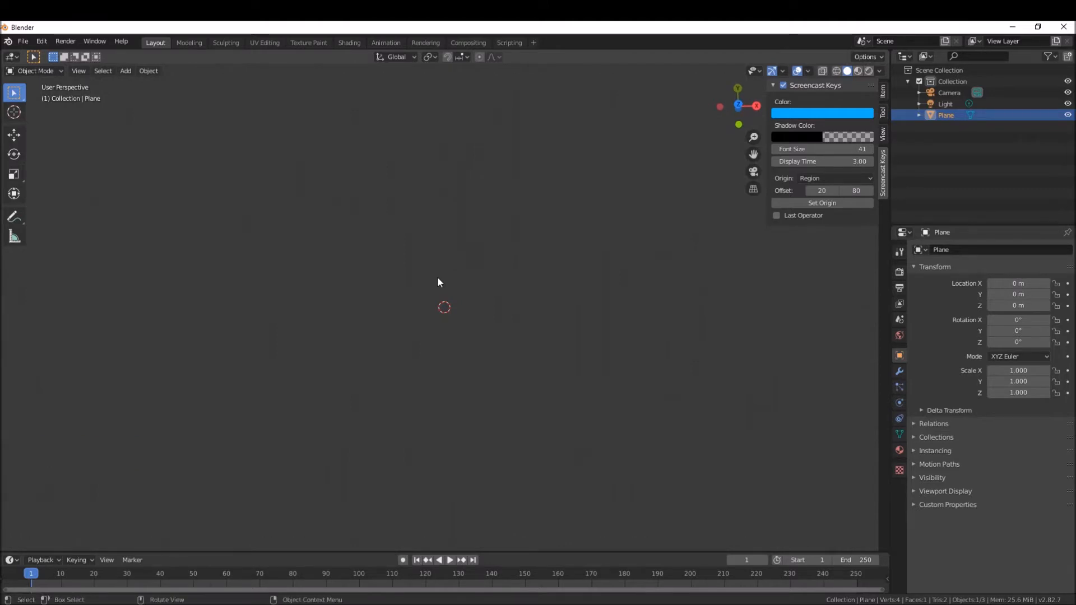
middle_drag(438, 283, 429, 288)
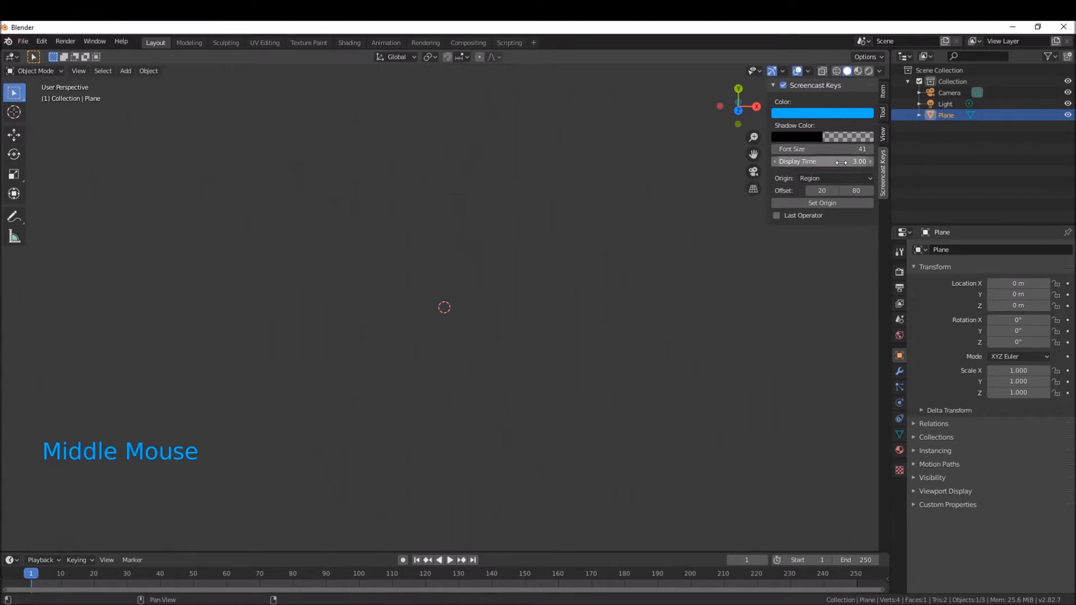
click(882, 135)
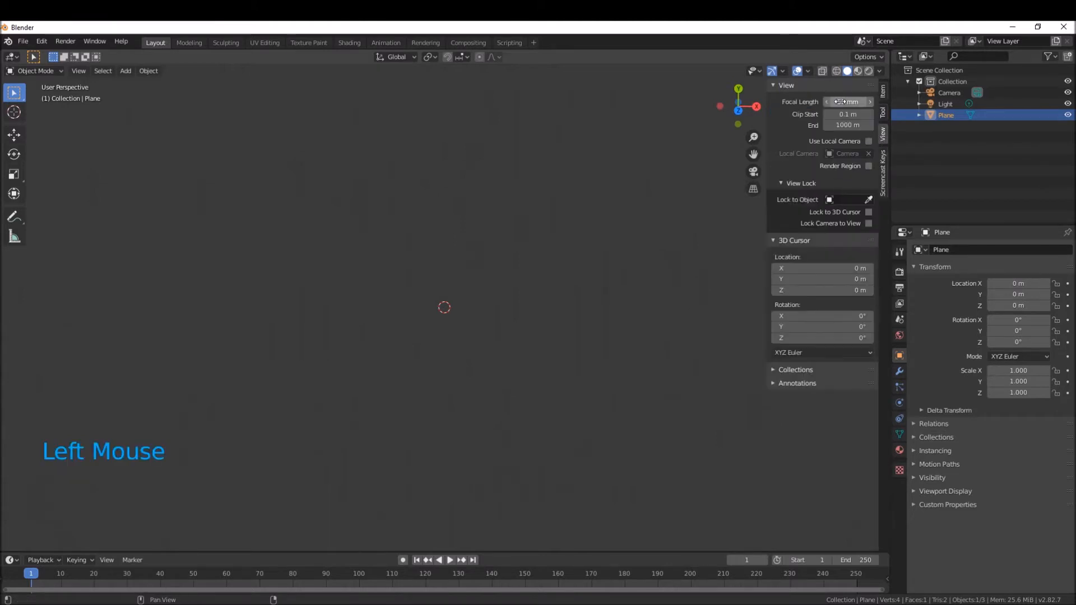
click(855, 126)
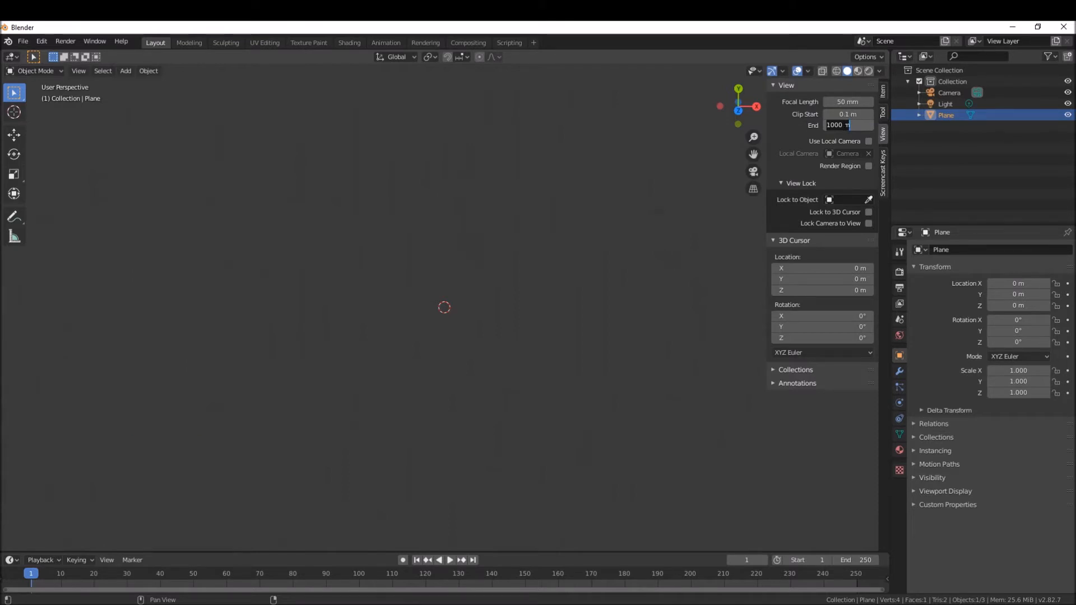
text(1)
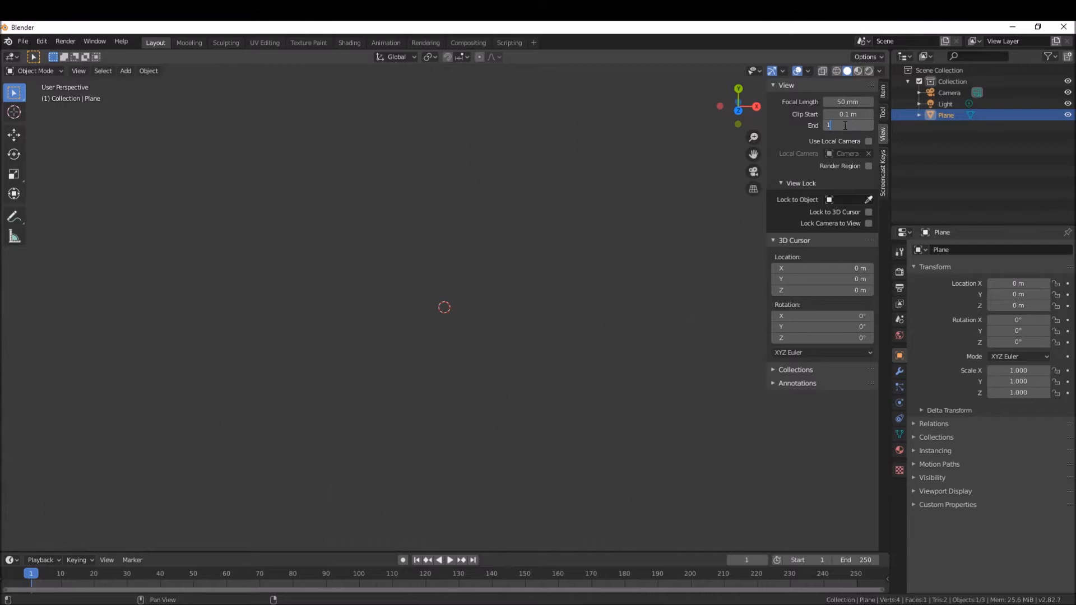
text(e10)
key(Return)
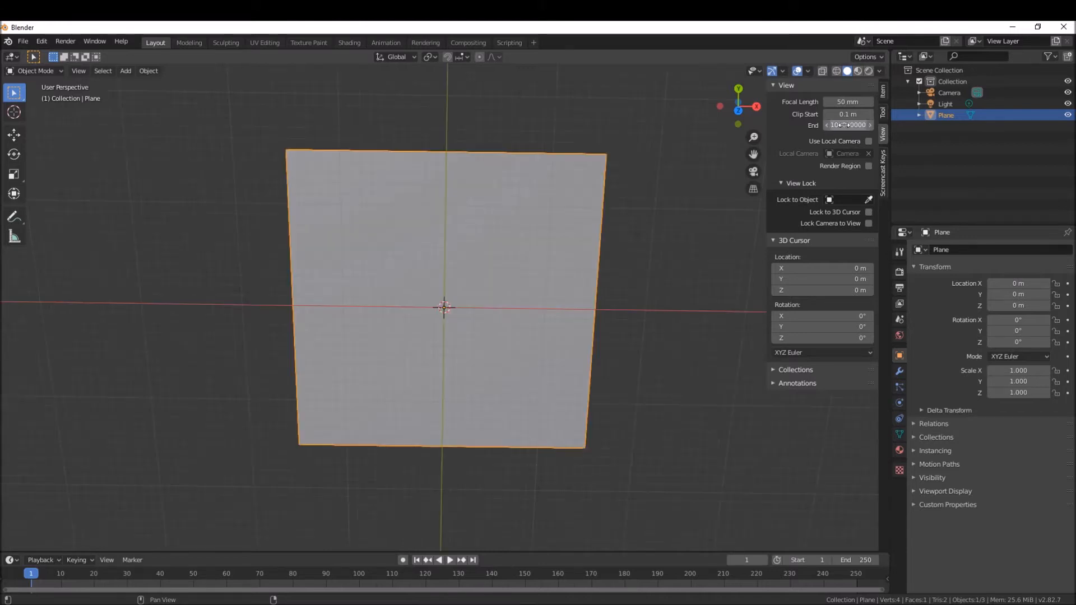
Set the scene camera's lens clip end distance to 1e10.
middle_drag(523, 214, 520, 210)
middle_drag(422, 246, 446, 302)
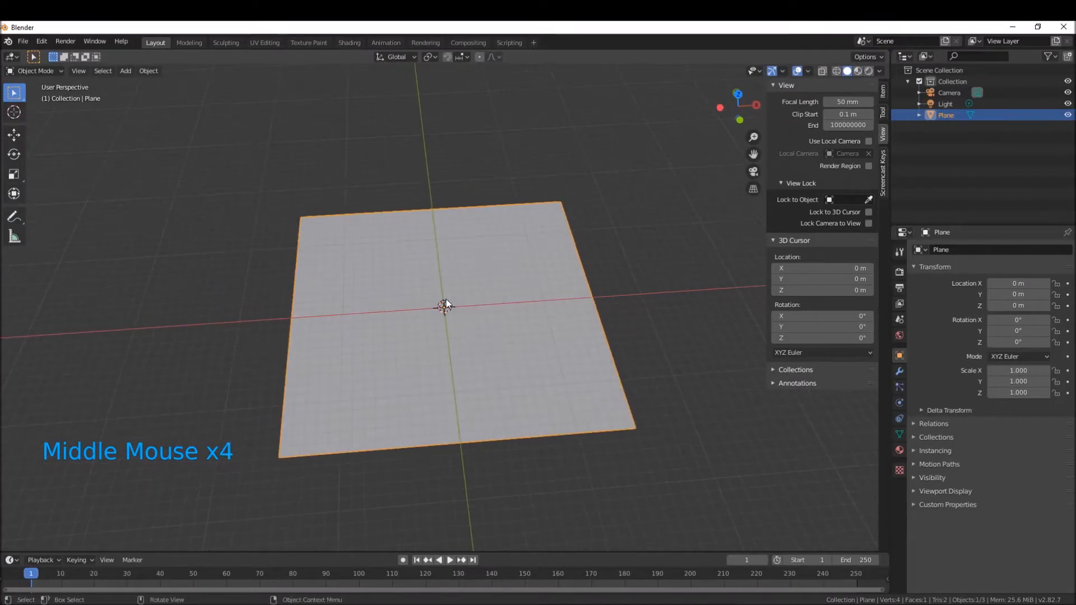
click(953, 89)
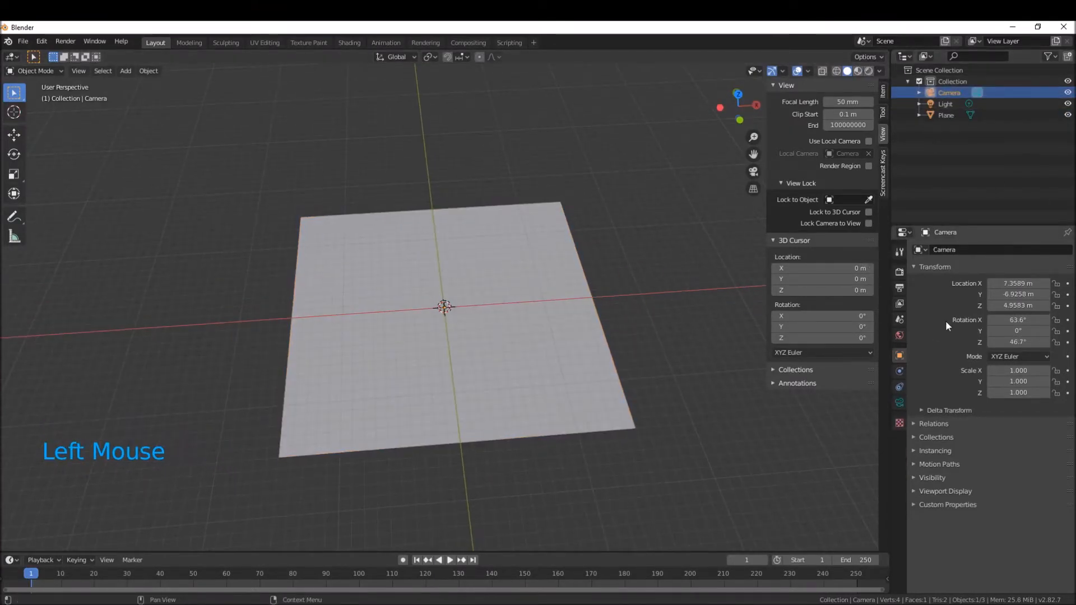
click(900, 272)
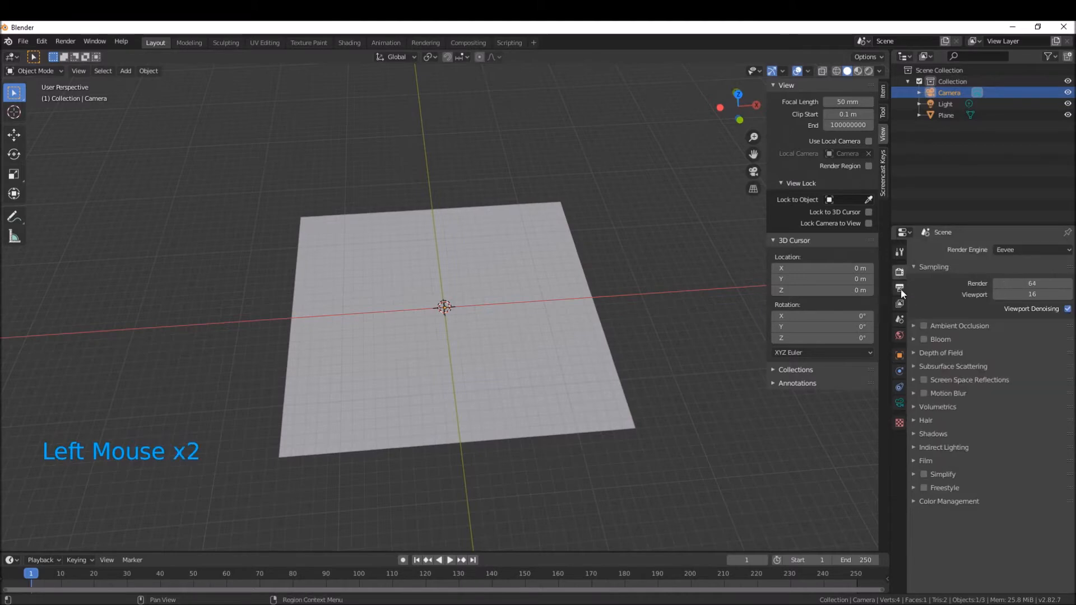
click(901, 302)
click(898, 403)
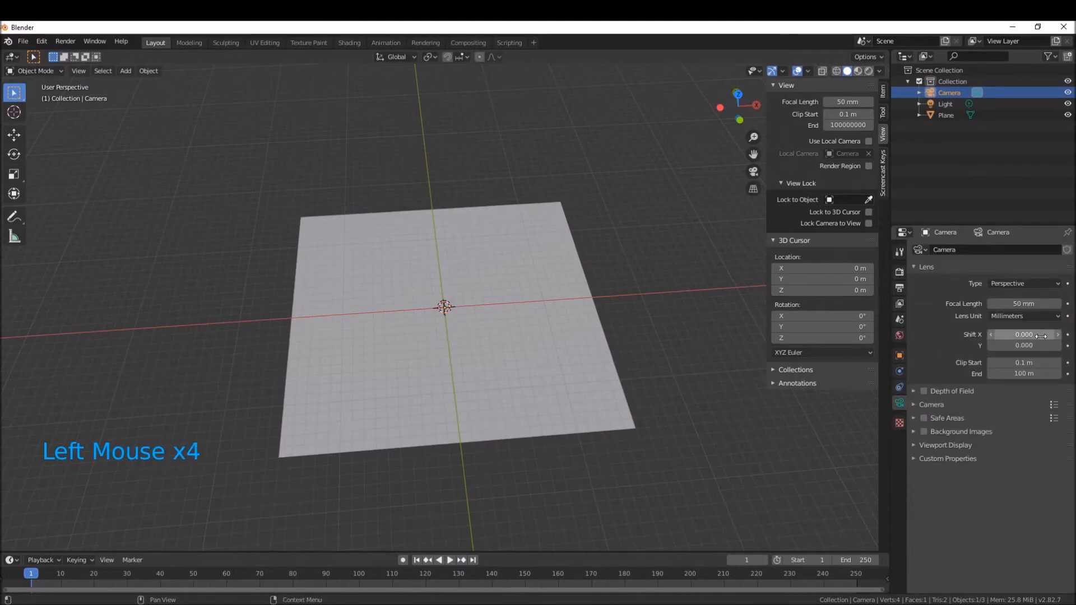
scroll(1005, 343, down, 1)
click(1019, 373)
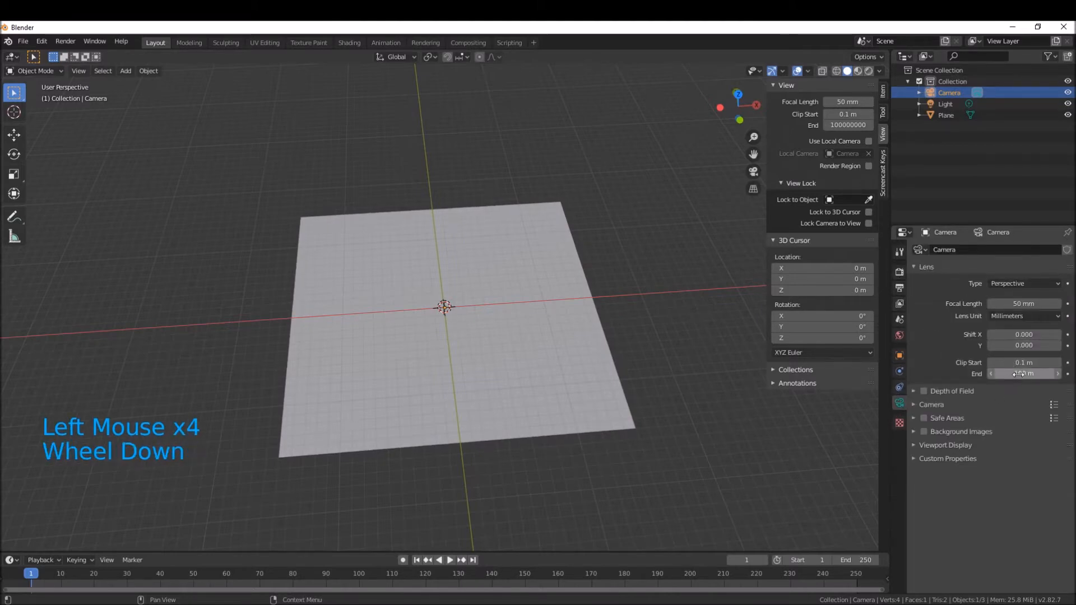
text(1e10)
key(Return)
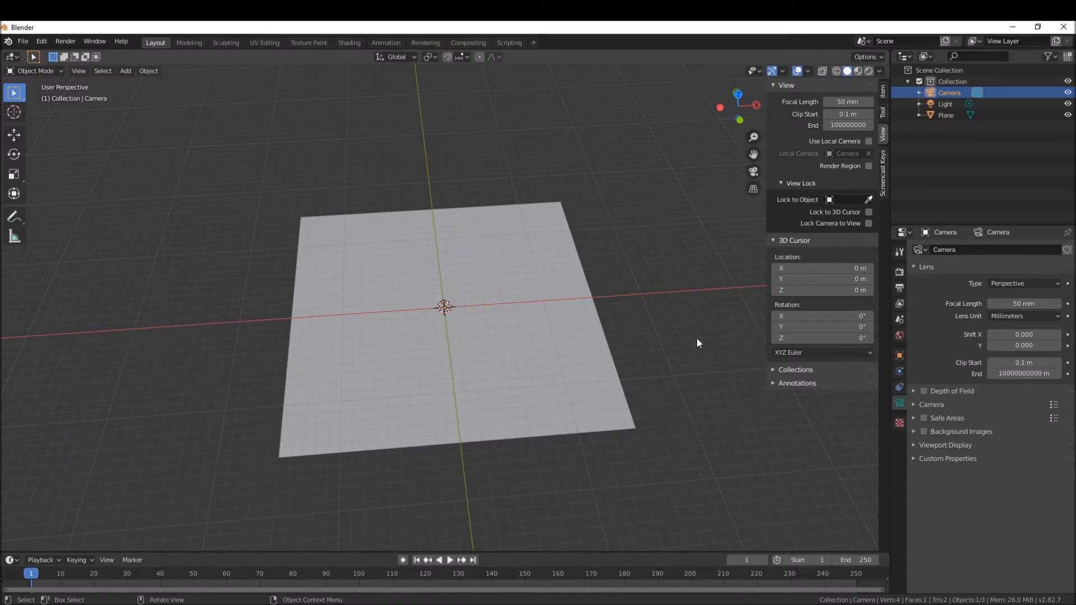
Reframe the camera with Lock Camera to View so the plane's horizon crosses the lower half of the frame, and release the lock.
middle_drag(545, 335, 510, 283)
click(524, 266)
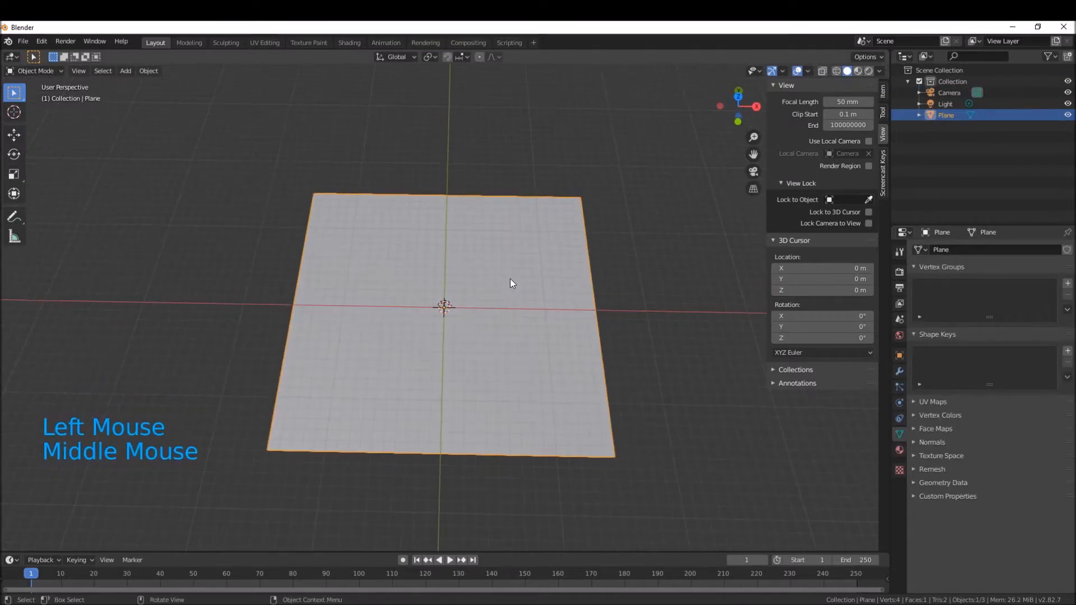
key(KP_0)
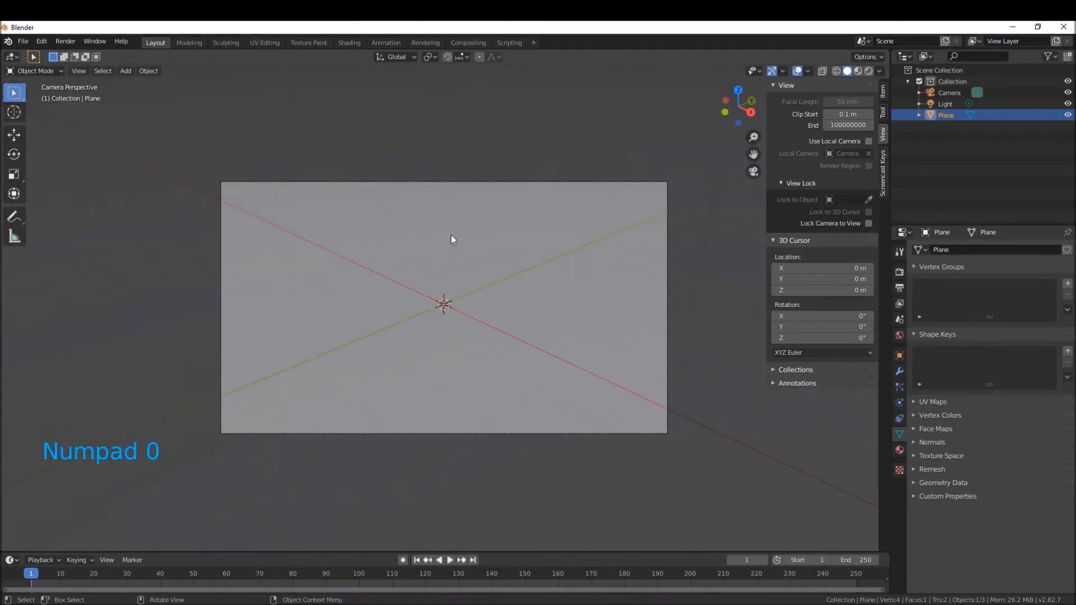
click(868, 223)
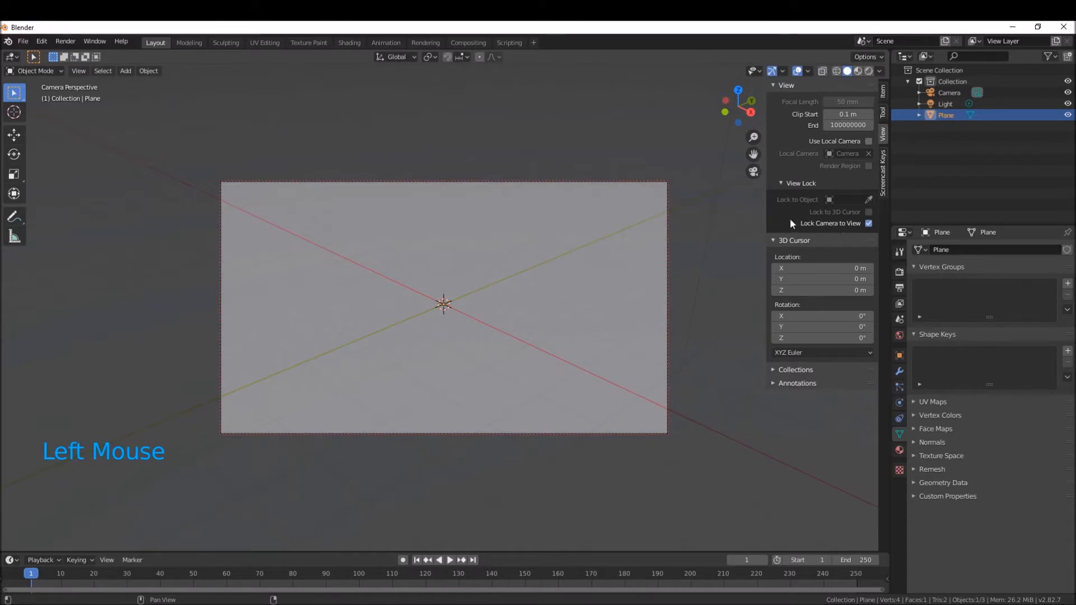
middle_drag(532, 255, 456, 329)
scroll(519, 234, down, 4)
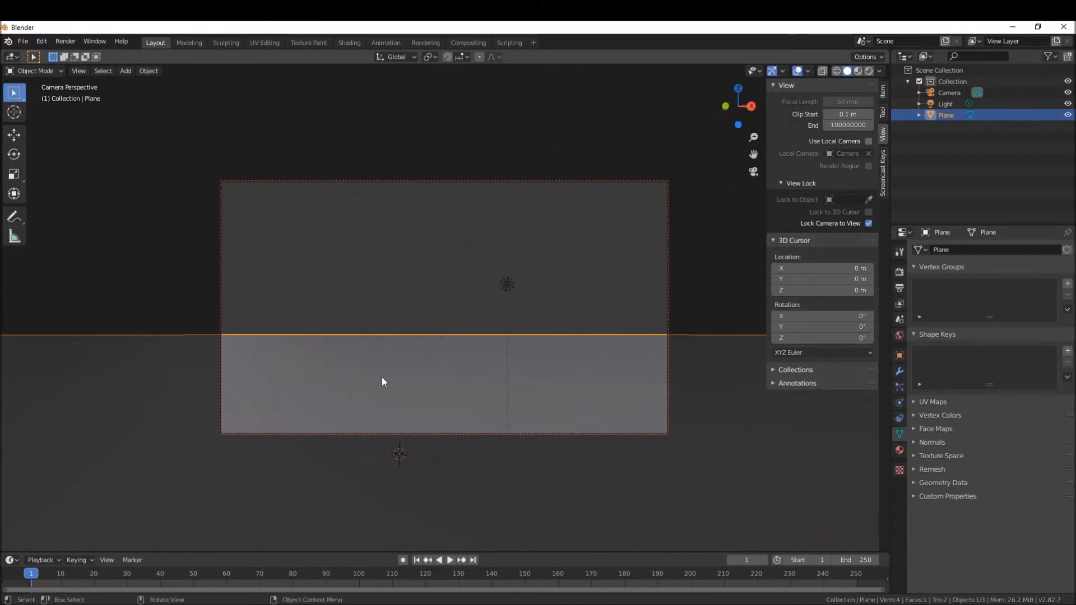
middle_drag(402, 364, 402, 364)
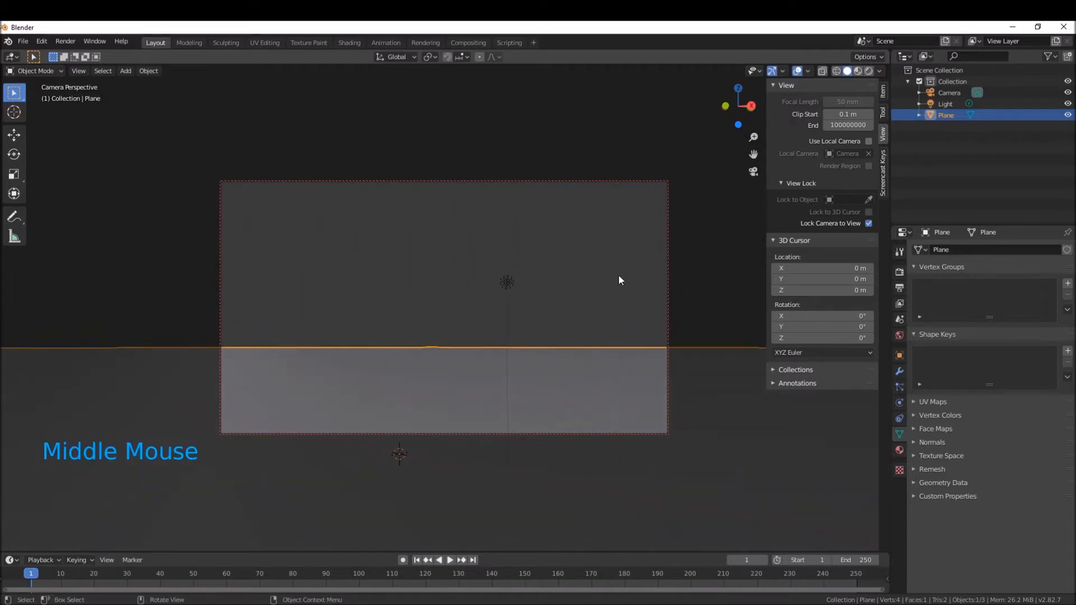
click(868, 223)
Leave the camera view and add a UV sphere at the centre of the ground plane, framing it.
middle_drag(365, 267, 405, 319)
scroll(406, 284, down, 13)
scroll(408, 307, down, 15)
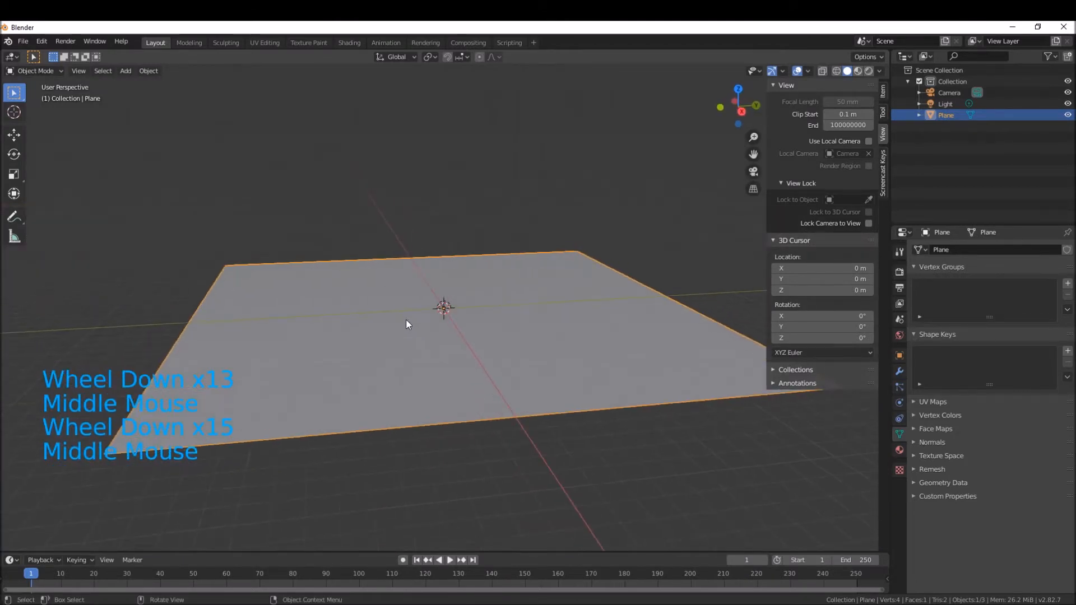
click(420, 280)
middle_drag(420, 280, 424, 284)
key(shift+a)
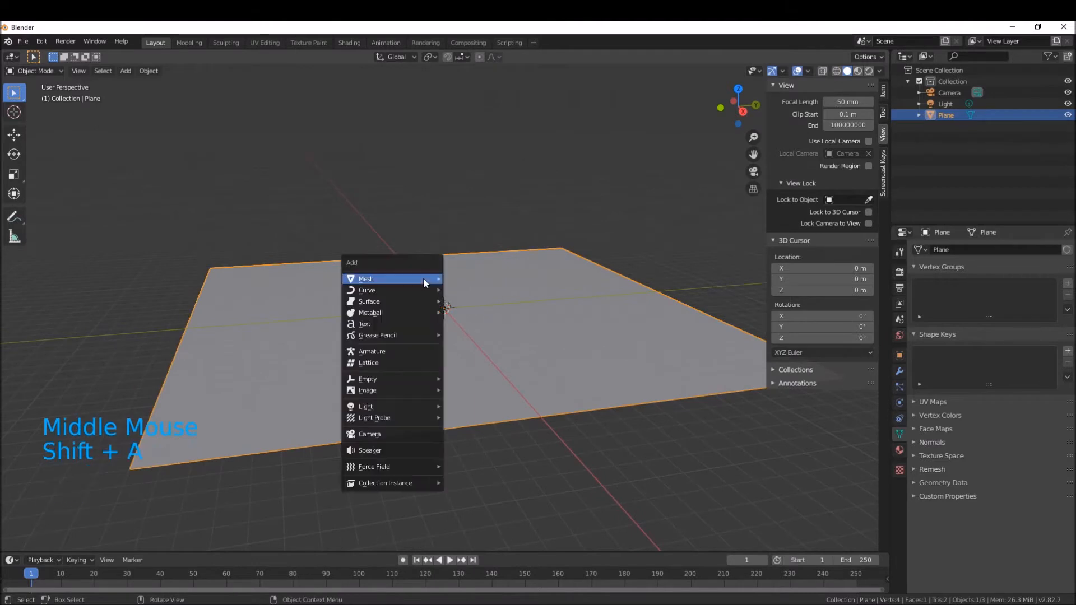
mouse_move(425, 283)
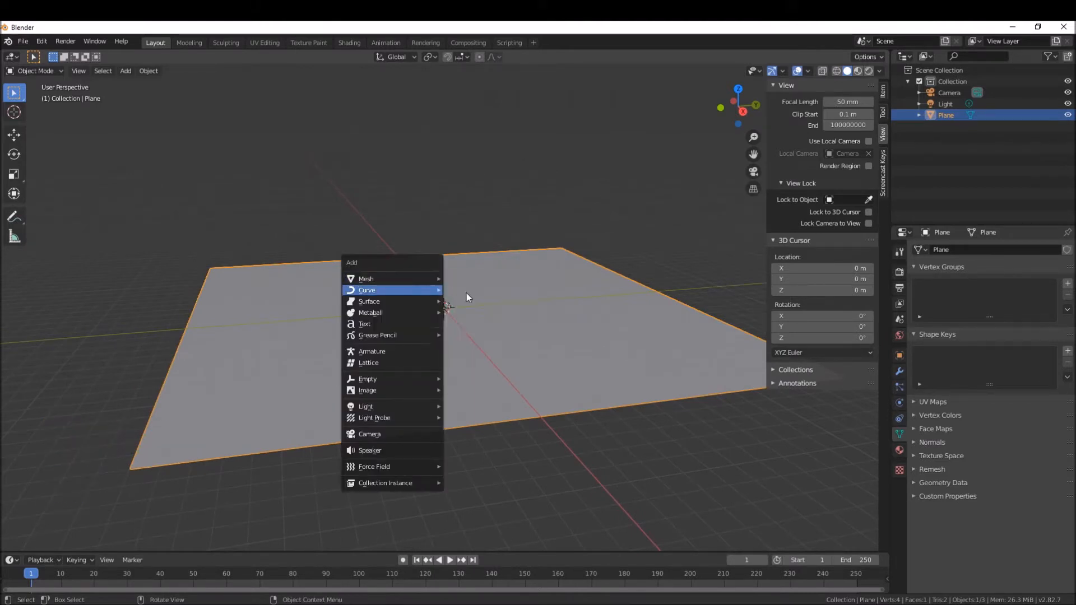
click(478, 318)
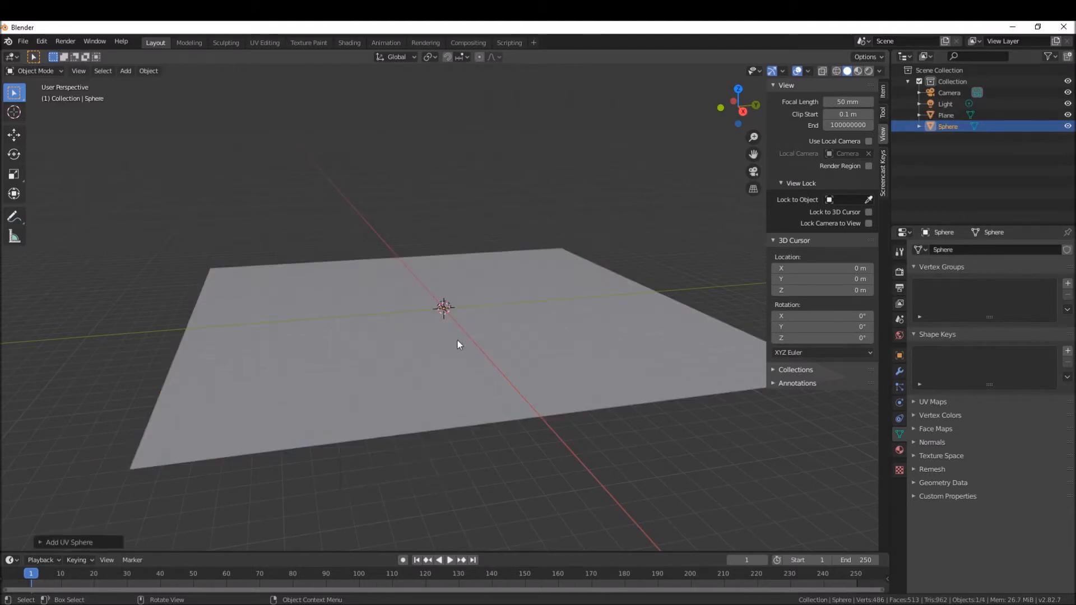
scroll(437, 306, up, 4)
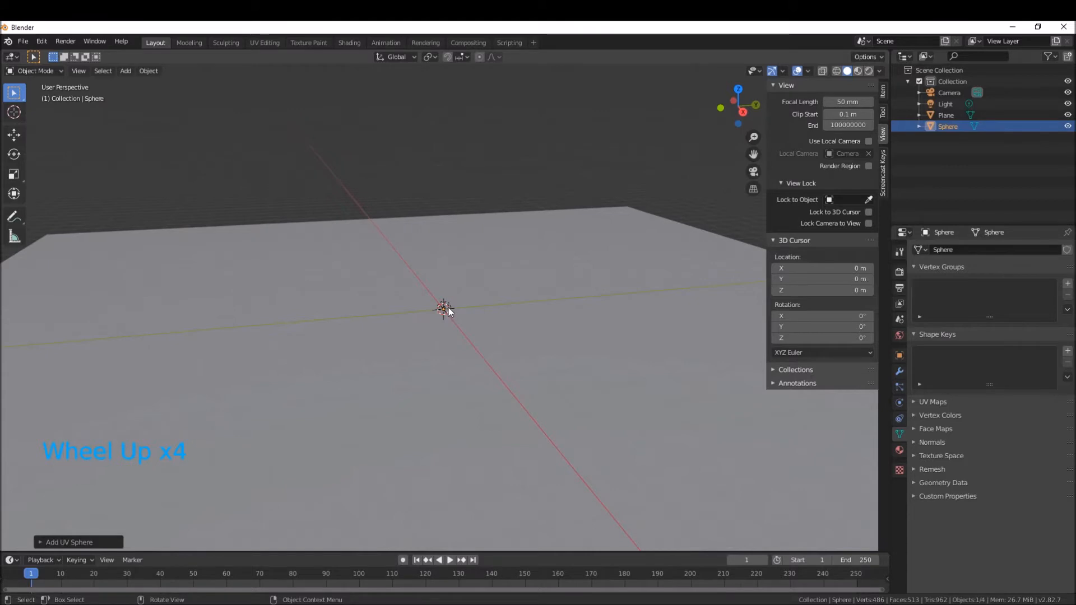
key(KP_Decimal)
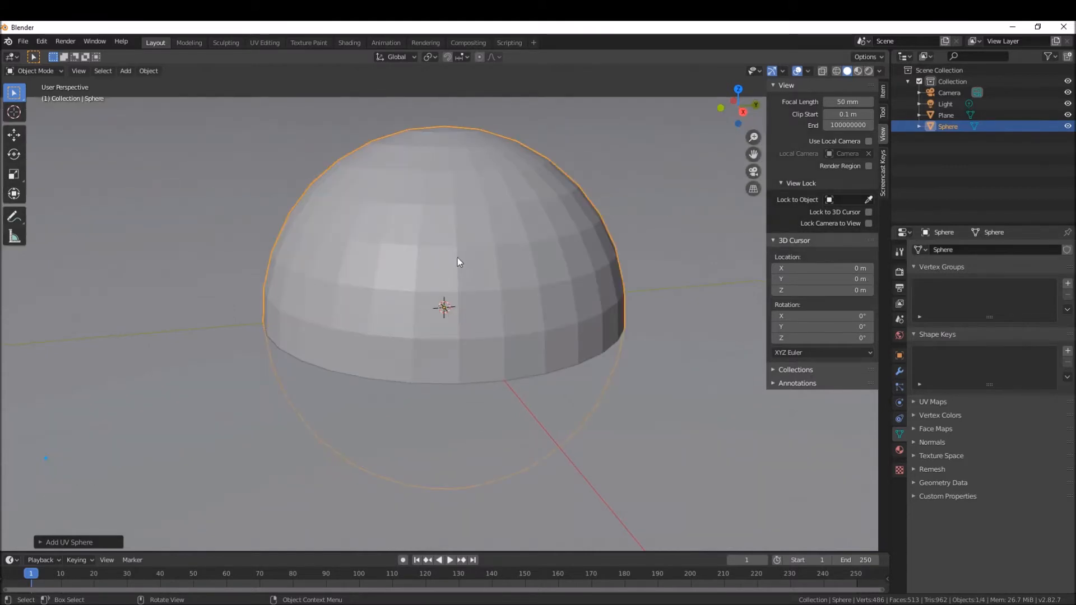
scroll(456, 260, down, 9)
scroll(456, 260, down, 3)
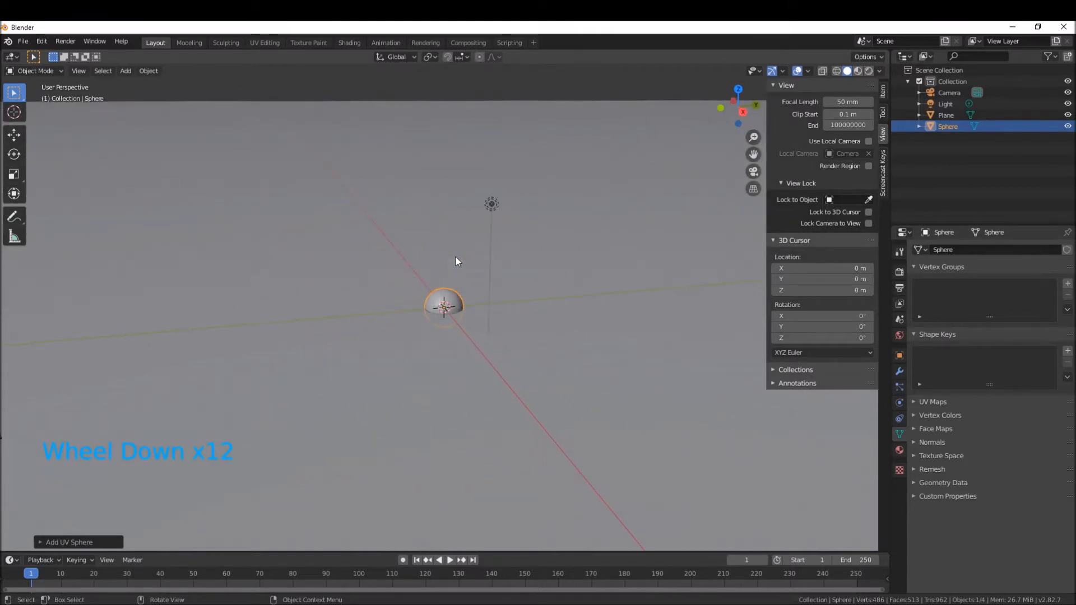
Enter Edit Mode on the sphere and turn off the Edge Length measurement overlay.
key(Tab)
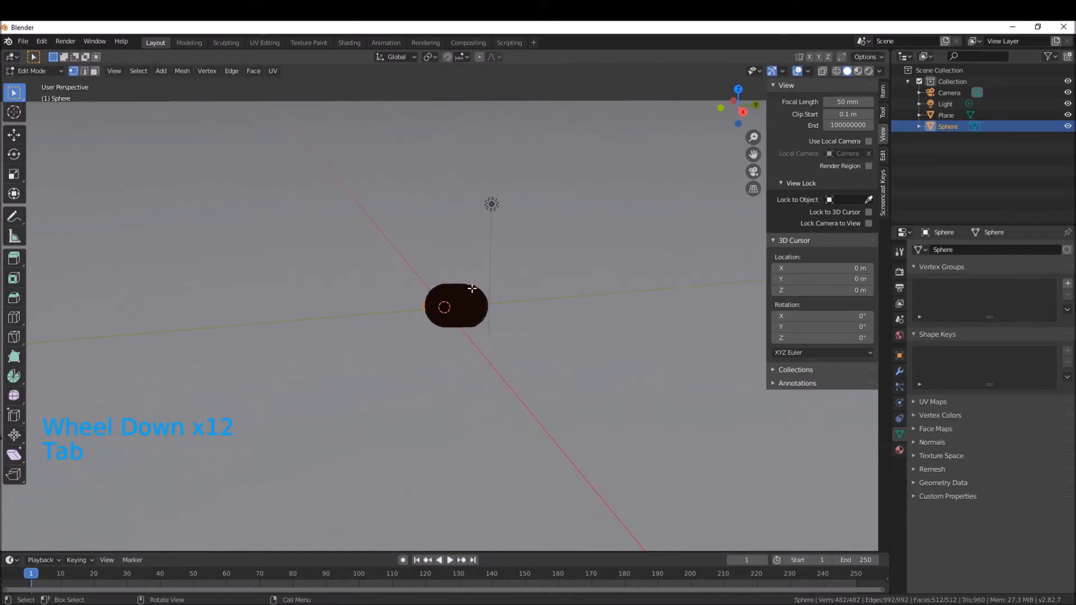
scroll(460, 307, up, 10)
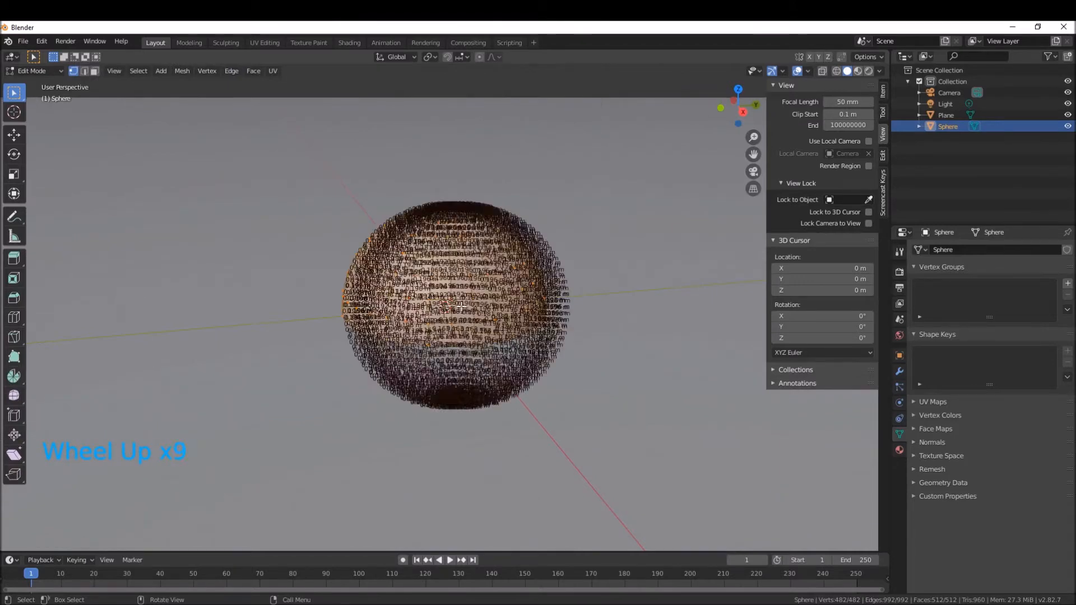
click(807, 70)
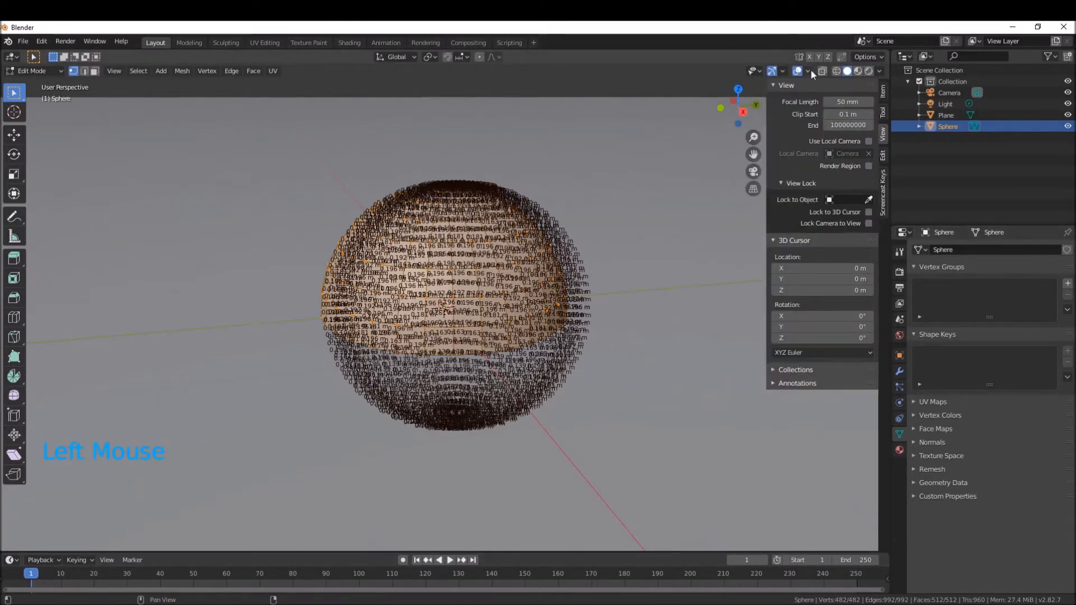
click(810, 71)
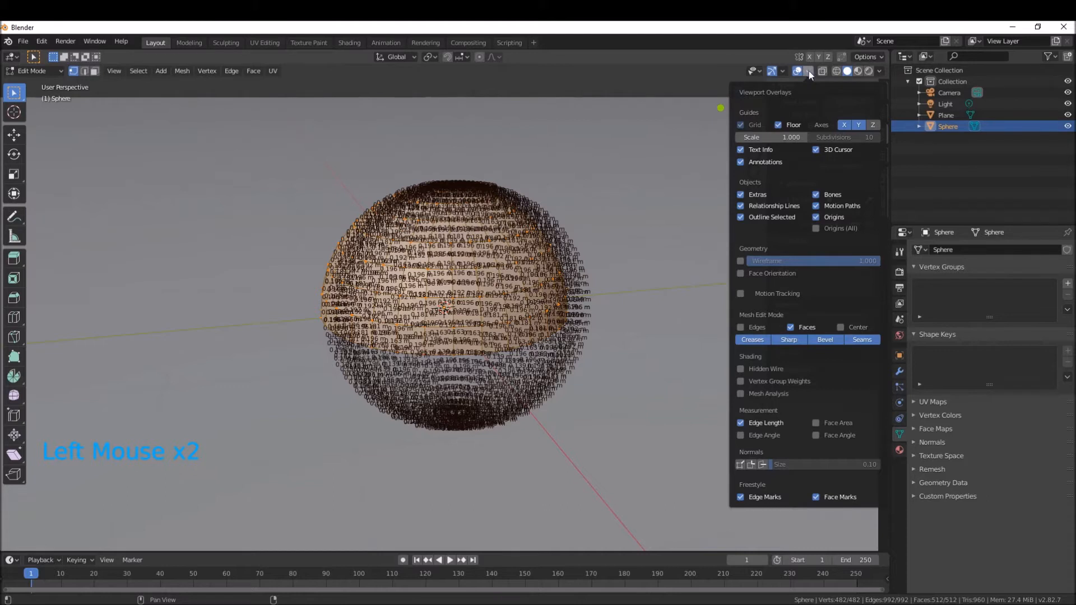
click(740, 423)
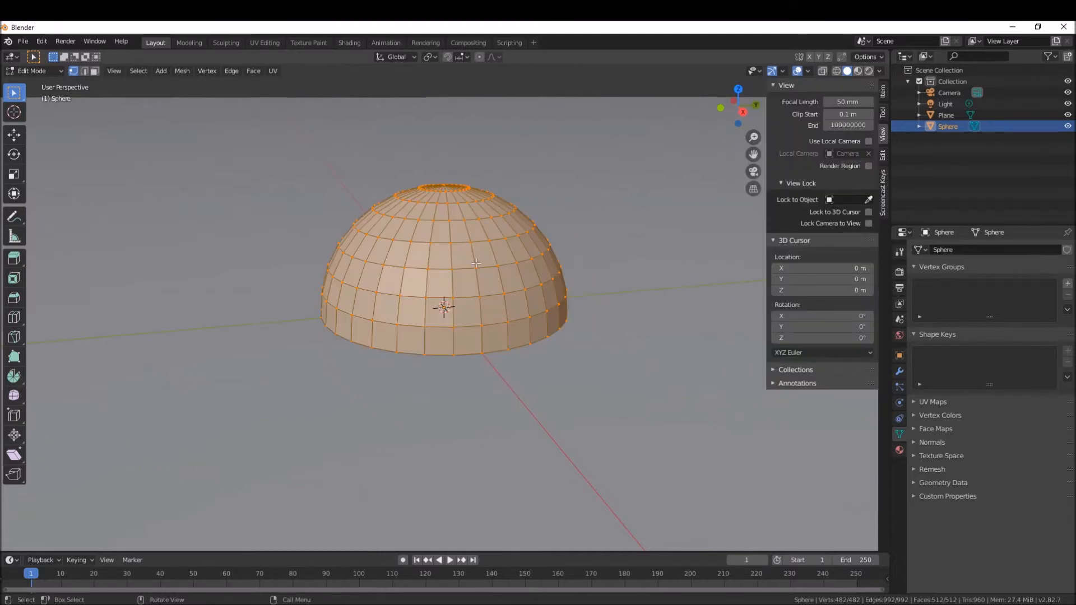
Scale the whole sphere mesh by 1500 in Edit Mode and return to Object Mode.
key(Tab)
key(Tab)
scroll(482, 255, down, 7)
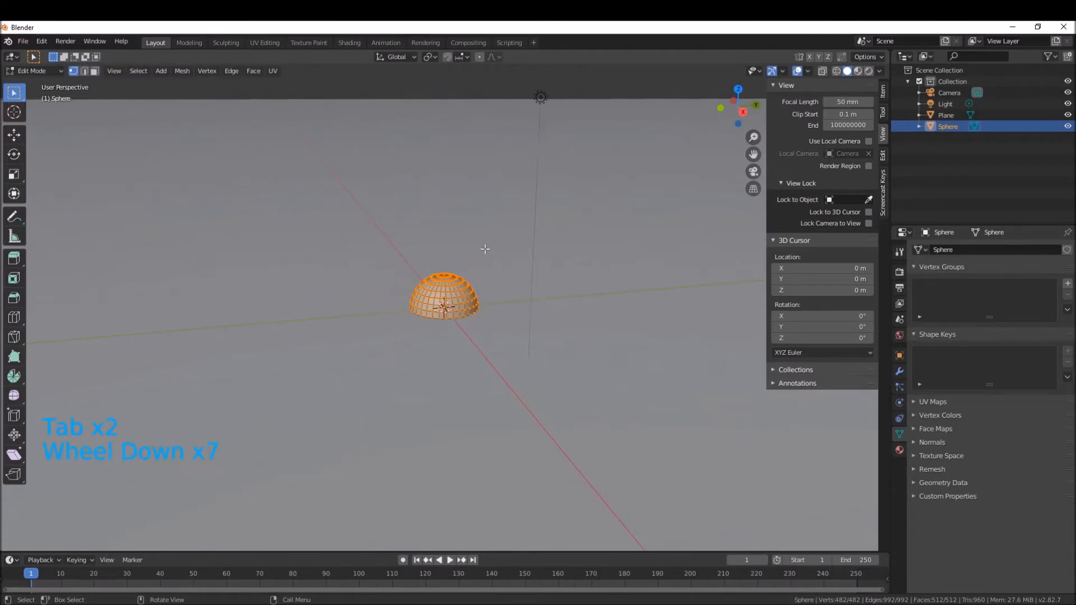
middle_drag(485, 249, 485, 278)
text(s1500)
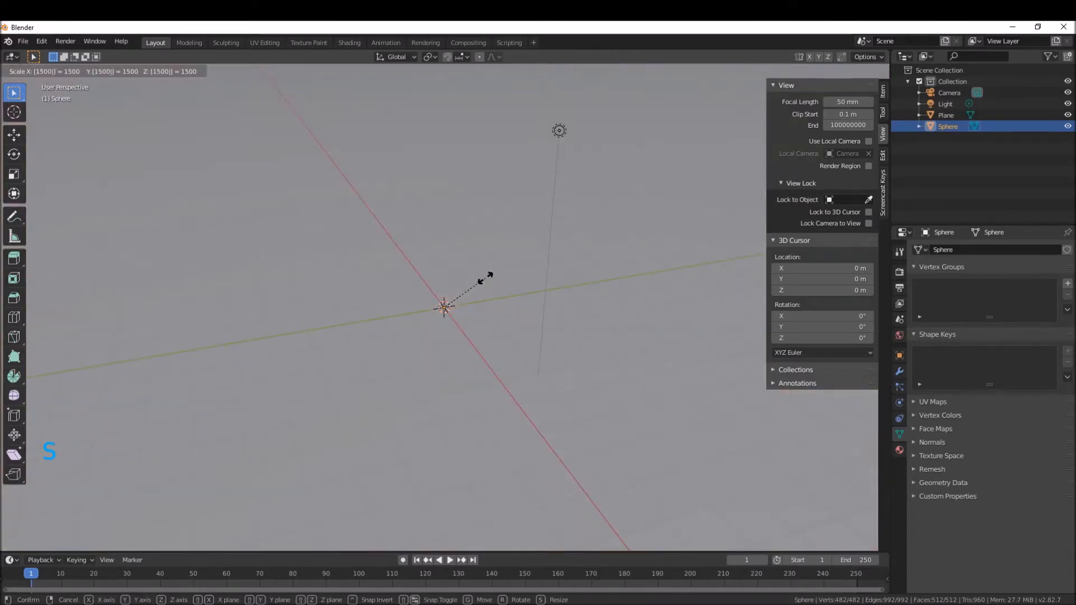
key(Return)
scroll(485, 279, down, 20)
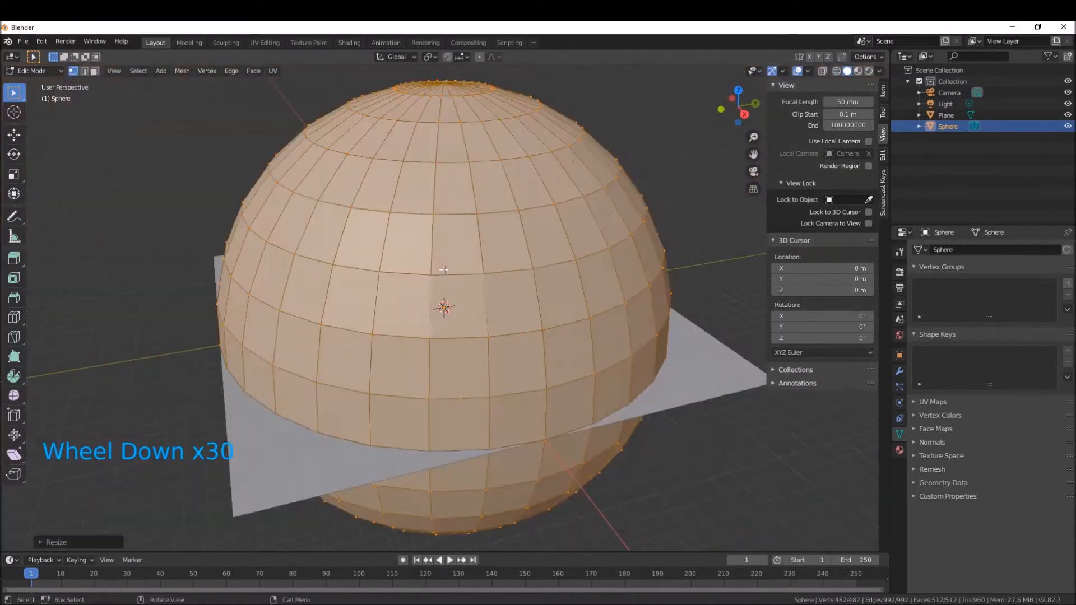
middle_drag(487, 274, 547, 280)
key(Tab)
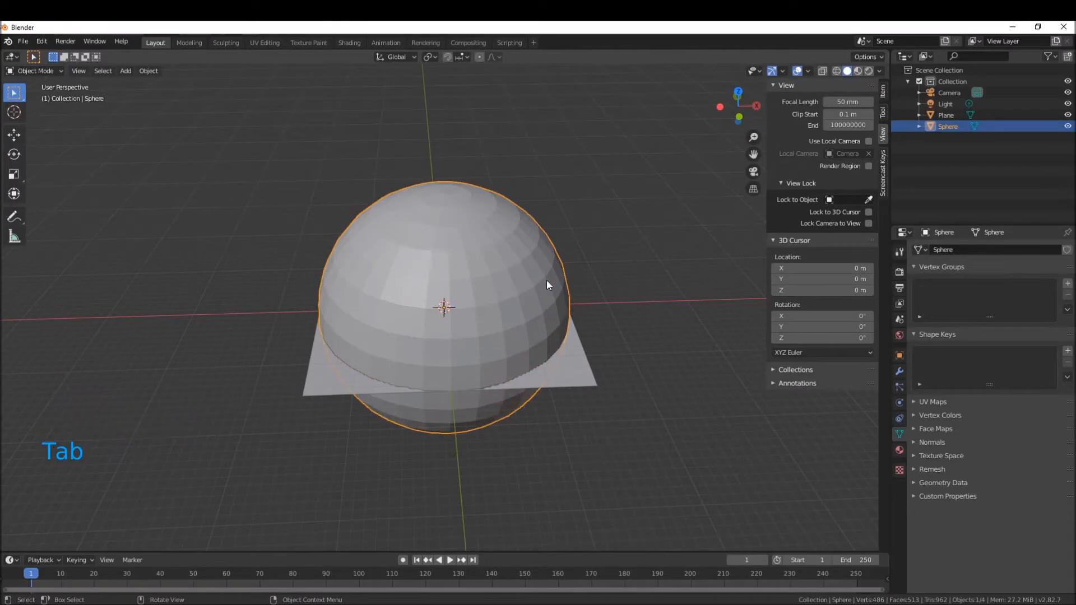
Flatten the sphere mesh along global Z to about 0.56, check it through the scene camera and return to Object Mode.
middle_drag(379, 274, 452, 260)
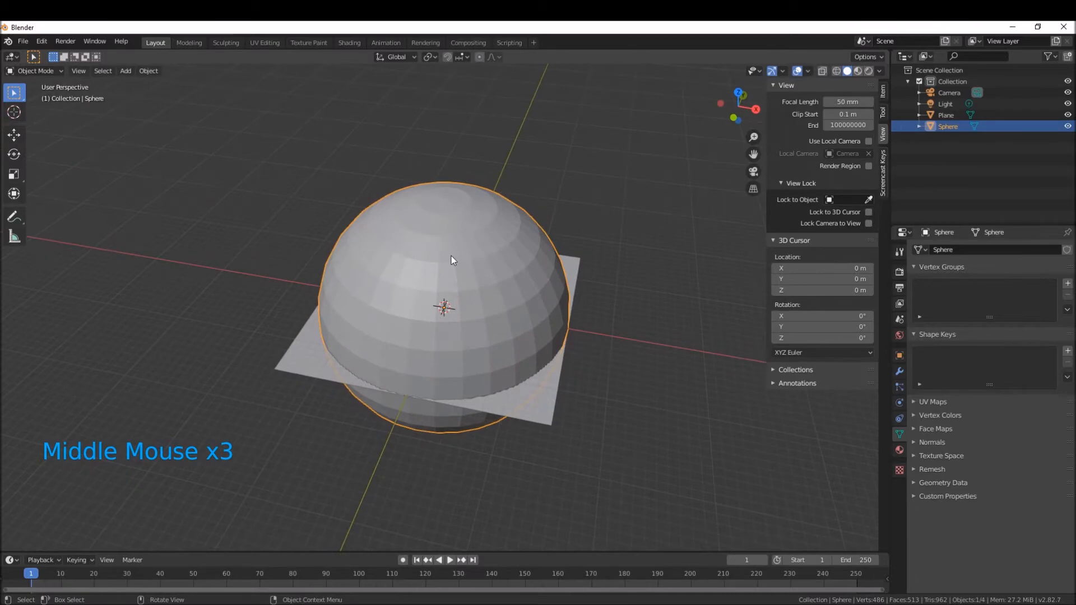
key(Tab)
key(s)
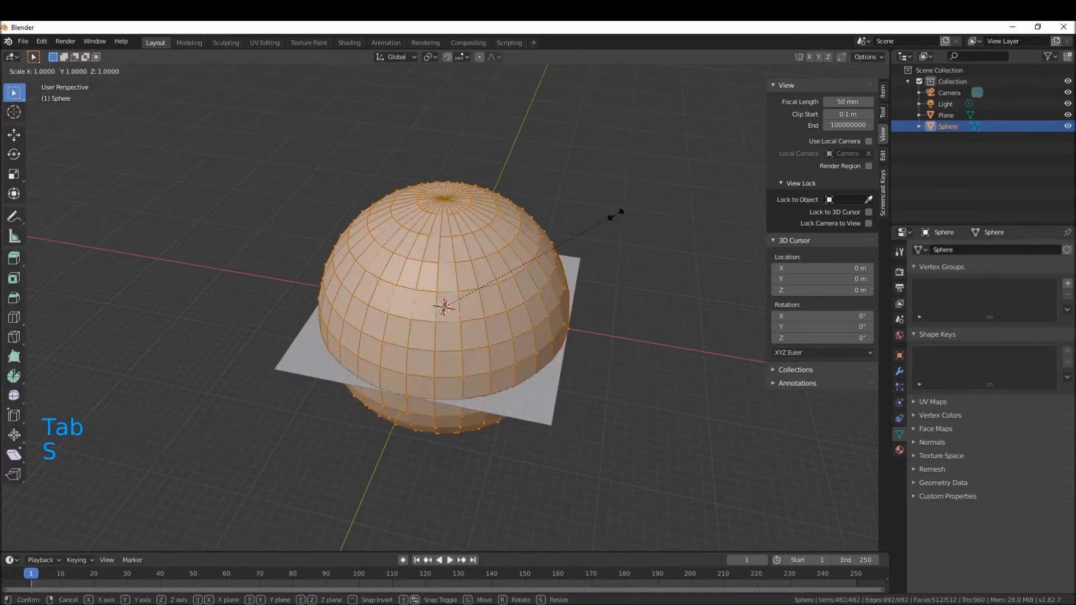
key(z)
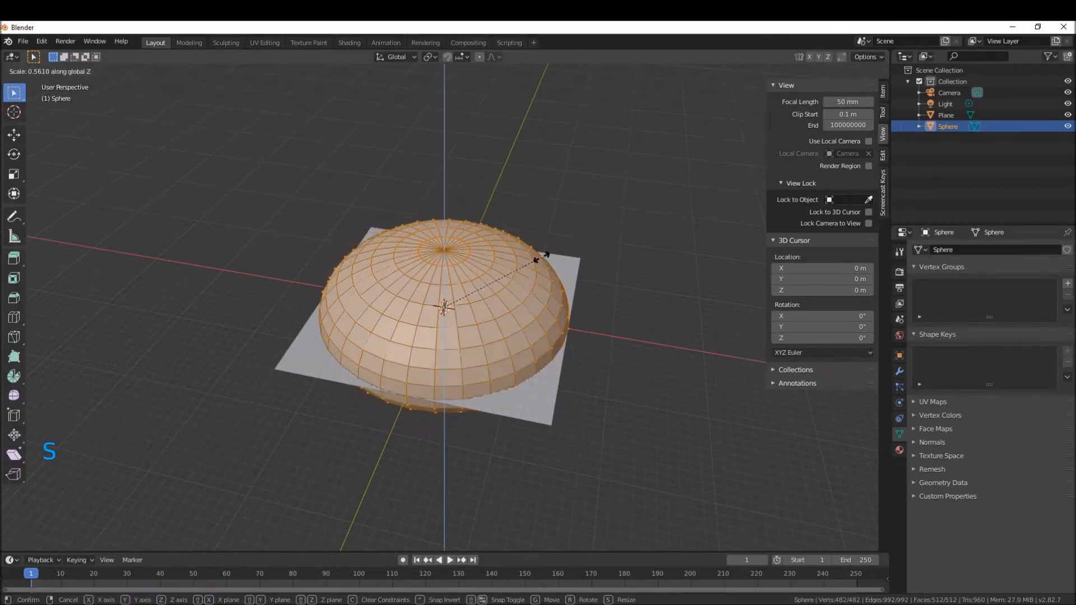
click(541, 258)
middle_drag(541, 258, 482, 264)
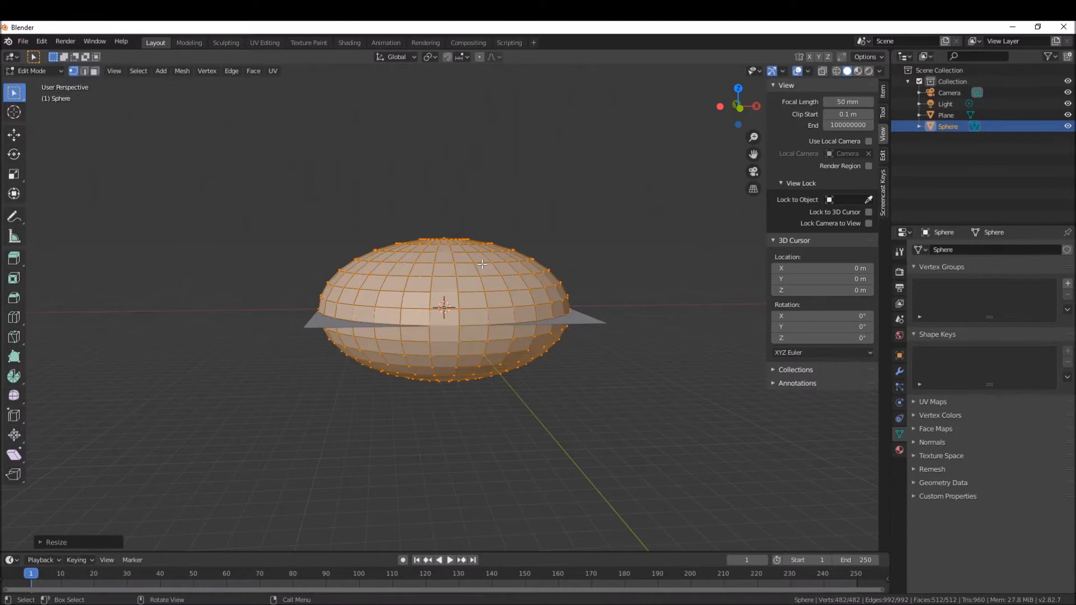
key(KP_0)
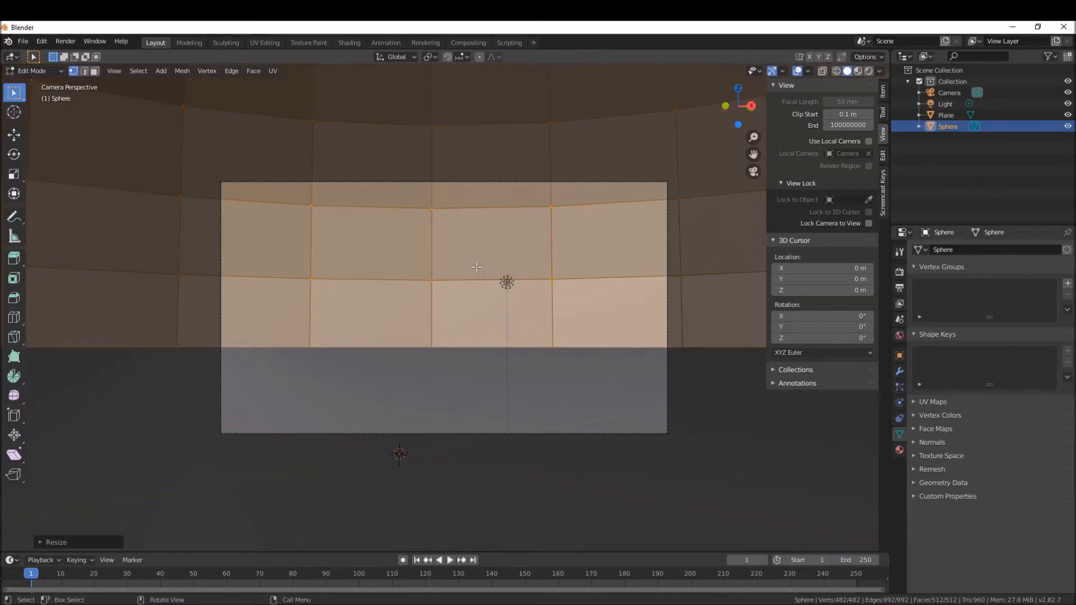
key(Tab)
Enlarge the flattened sphere mesh uniformly in Edit Mode until it completely encloses the ground plane.
scroll(473, 264, down, 11)
mouse_move(452, 265)
middle_down()
mouse_move(442, 258)
mouse_move(467, 279)
middle_up()
scroll(469, 277, down, 20)
scroll(464, 277, down, 2)
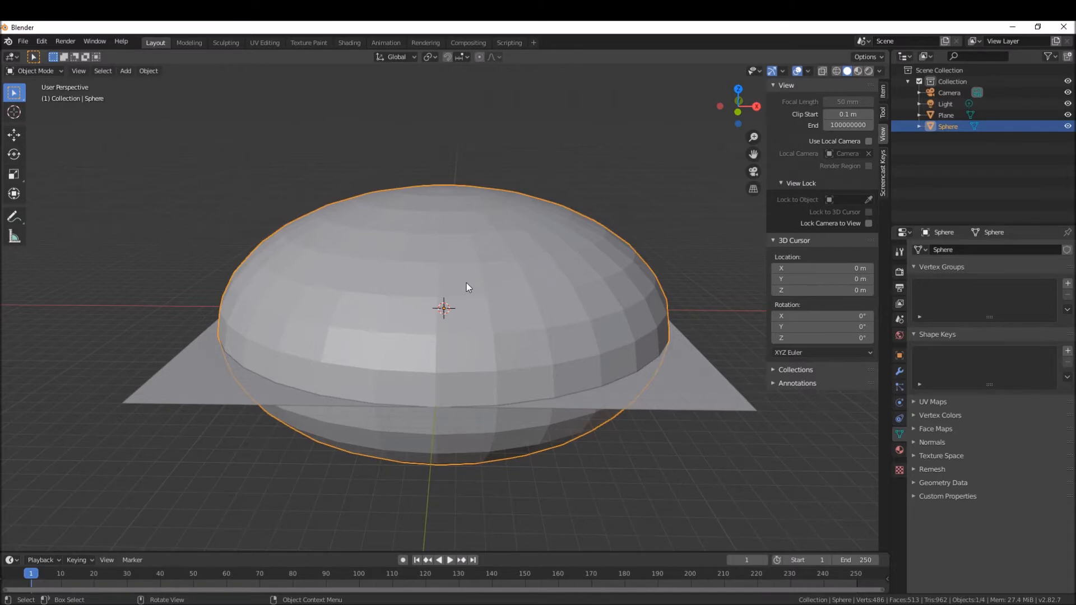
middle_drag(467, 284, 464, 278)
key(Tab)
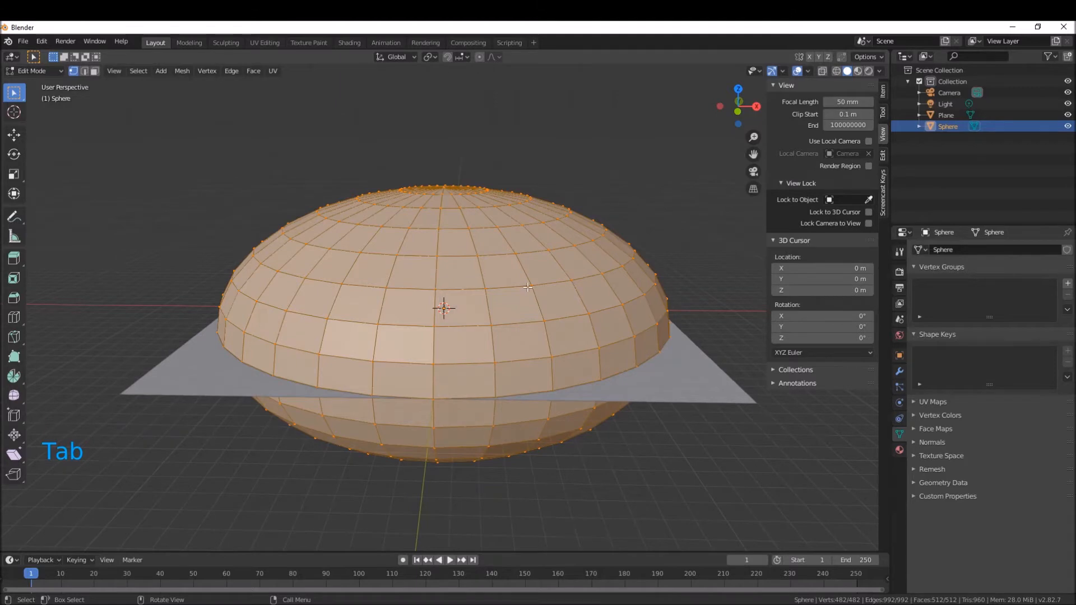
key(s)
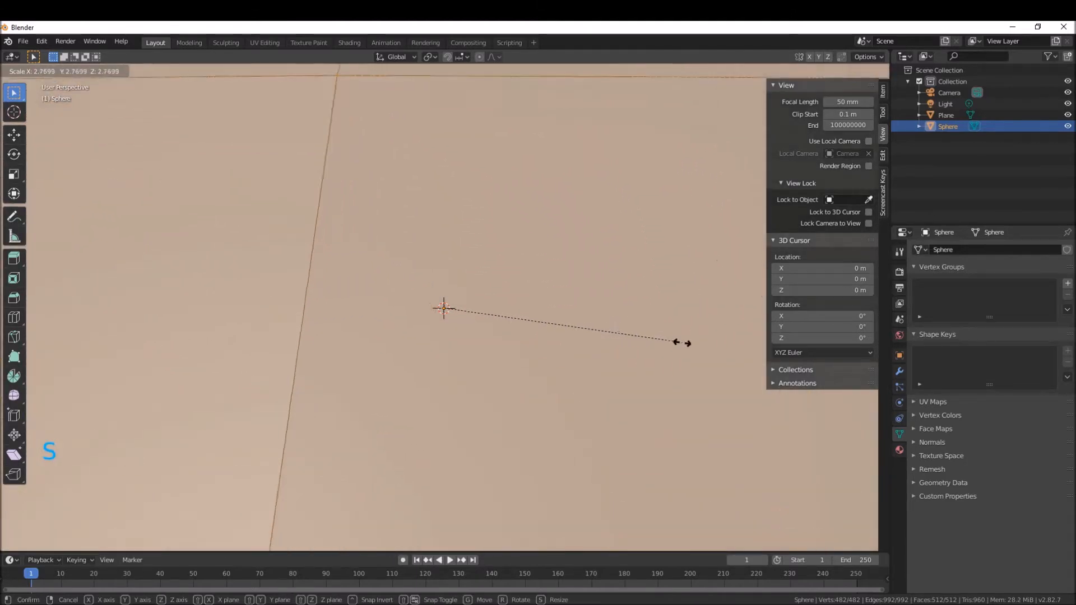
click(587, 329)
scroll(587, 329, down, 8)
middle_click(587, 329)
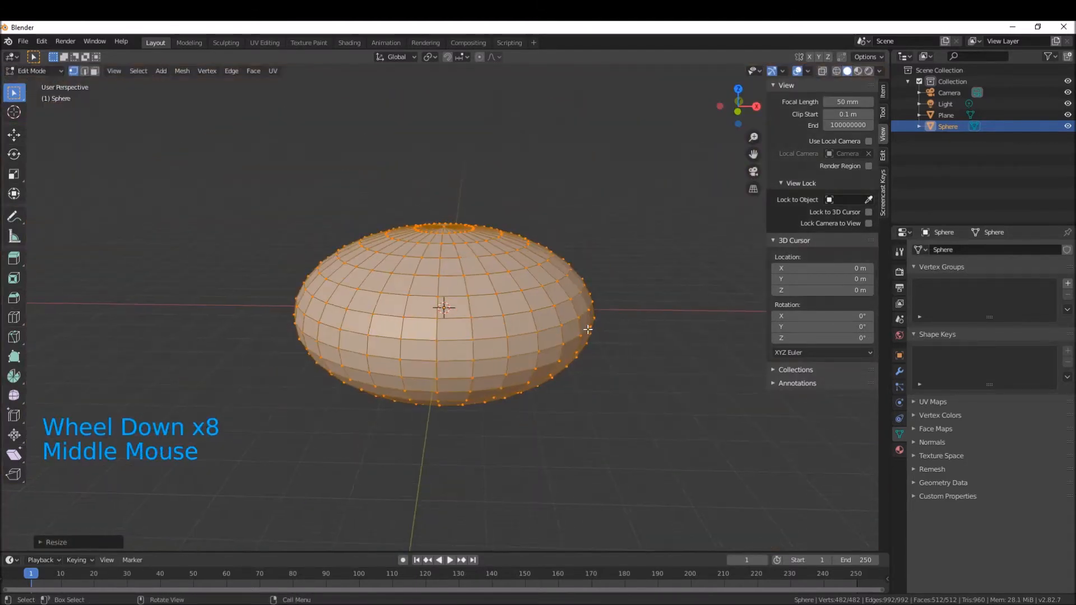
Flatten the enlarged sphere mesh slightly more along Z and return to Object Mode.
key(Tab)
key(Tab)
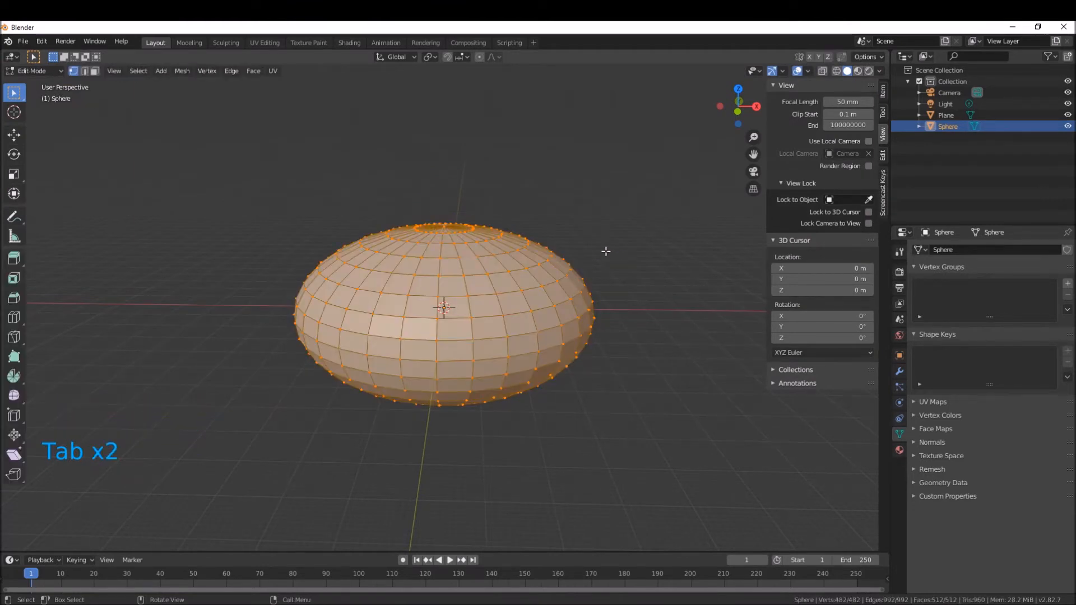
key(s)
click(574, 269)
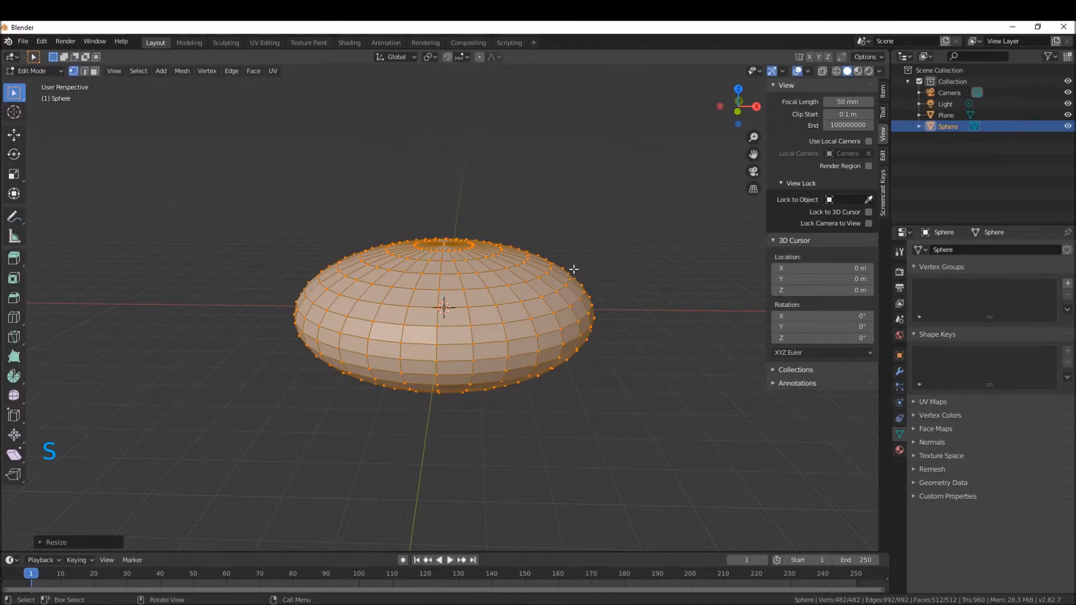
key(Tab)
Examine through the scene camera how the inside of the sphere meets the ground plane's horizon.
middle_drag(574, 271, 444, 278)
scroll(468, 269, up, 4)
key(KP_0)
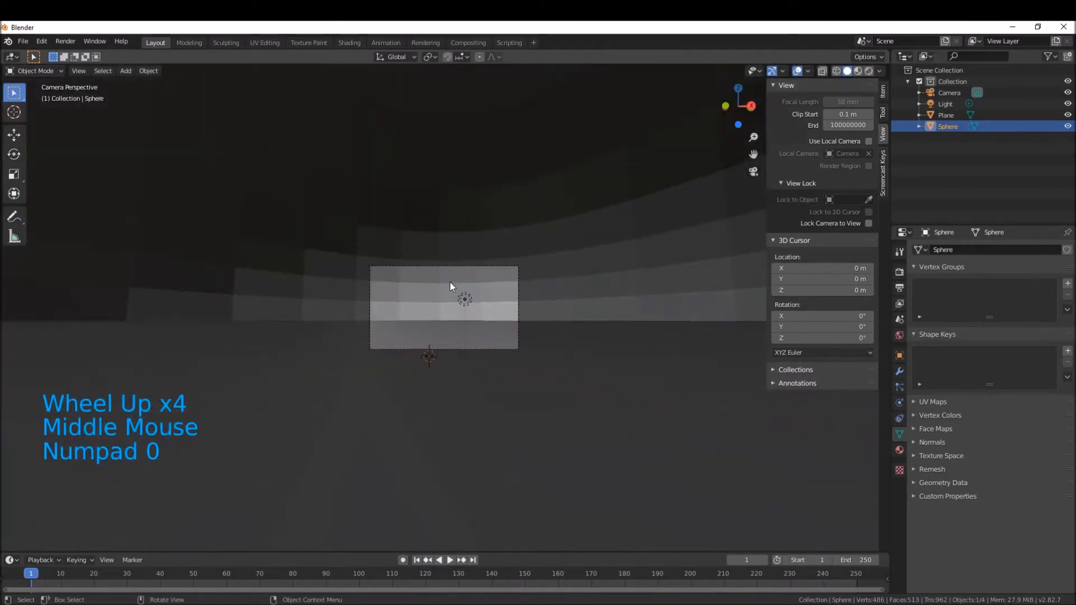
middle_drag(380, 285, 375, 289)
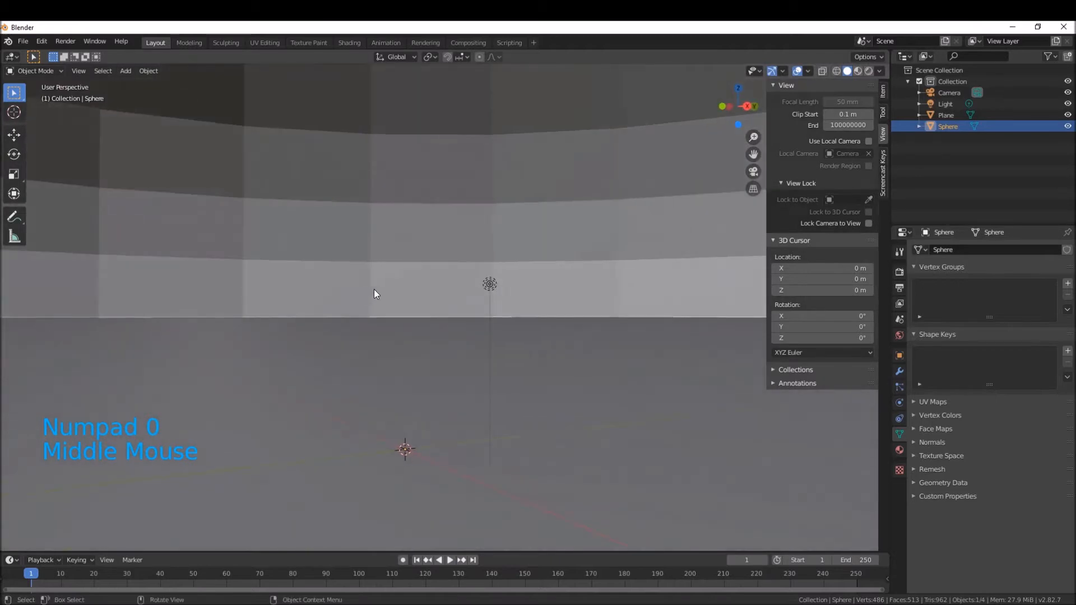
key(KP_0)
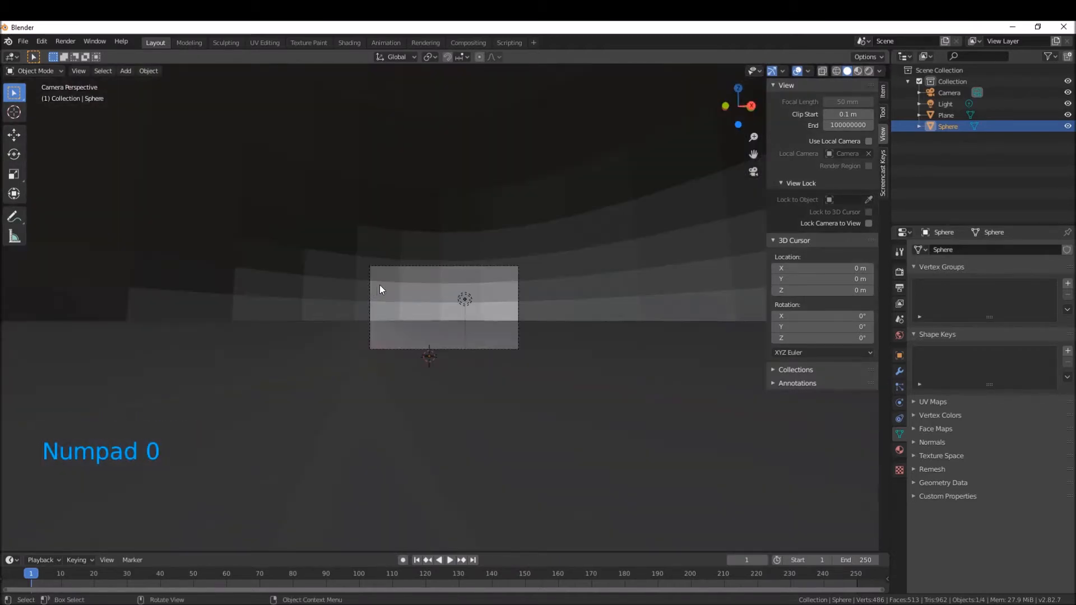
Examine the flattened sphere's shape and mesh from outside, orbiting around it.
middle_drag(394, 283, 444, 286)
scroll(454, 286, down, 1)
scroll(458, 283, down, 20)
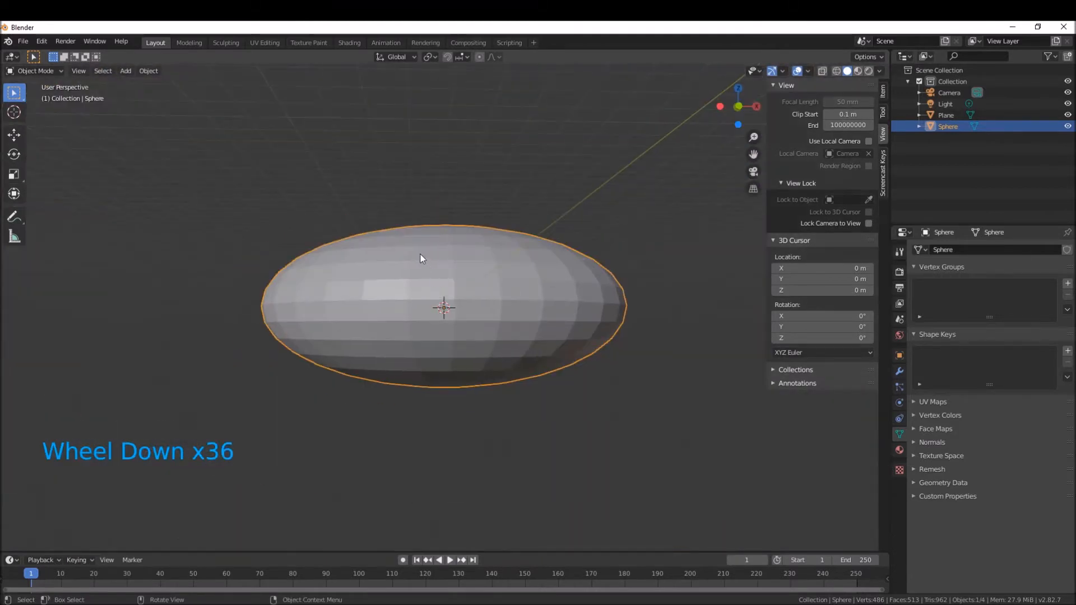
middle_drag(422, 259, 436, 291)
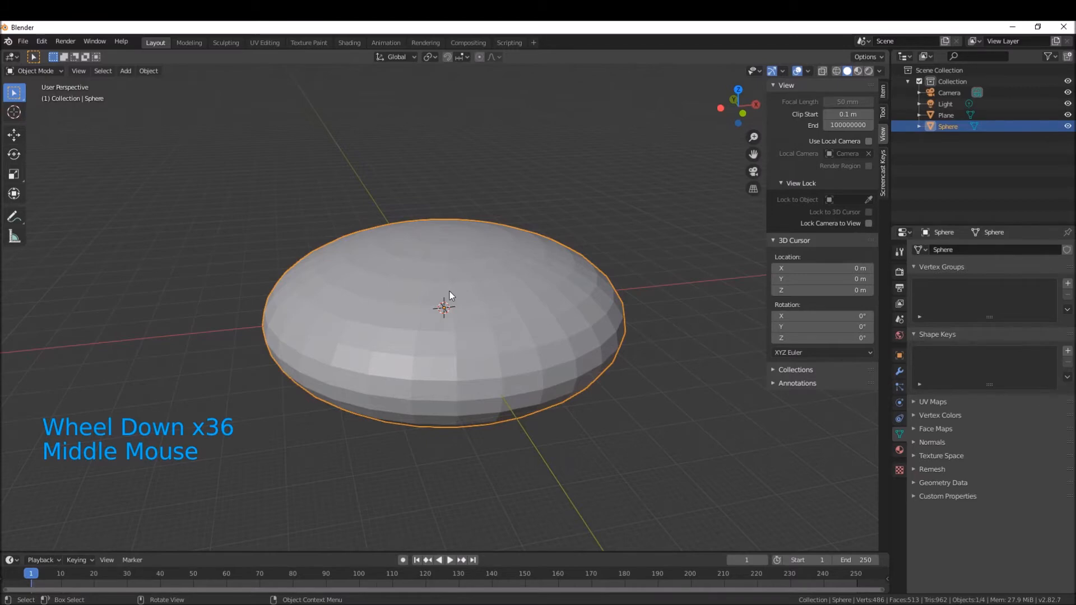
click(452, 271)
key(Tab)
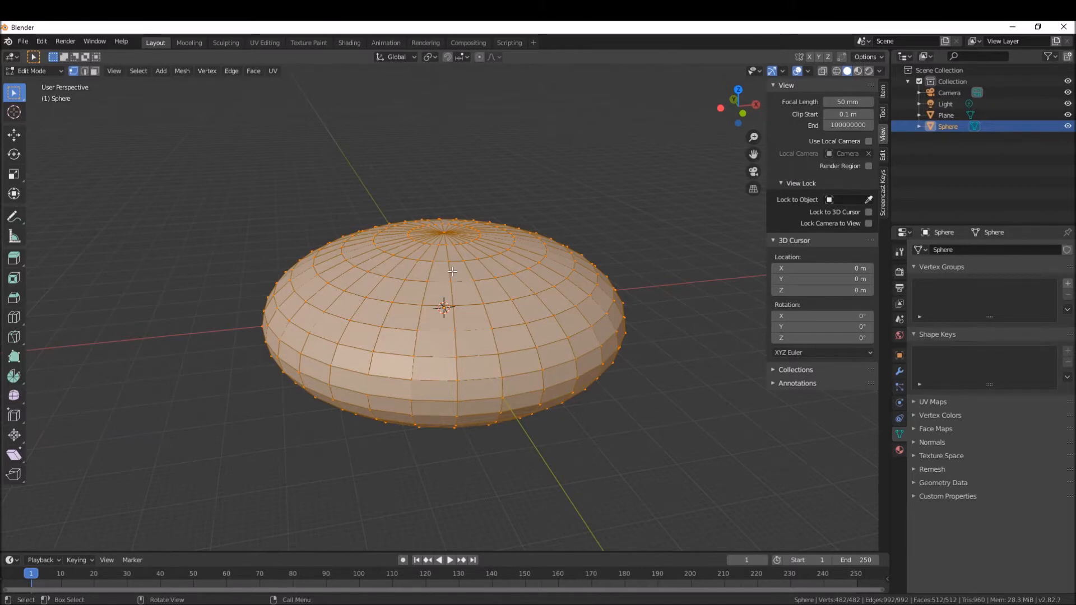
key(Tab)
middle_drag(452, 271, 448, 265)
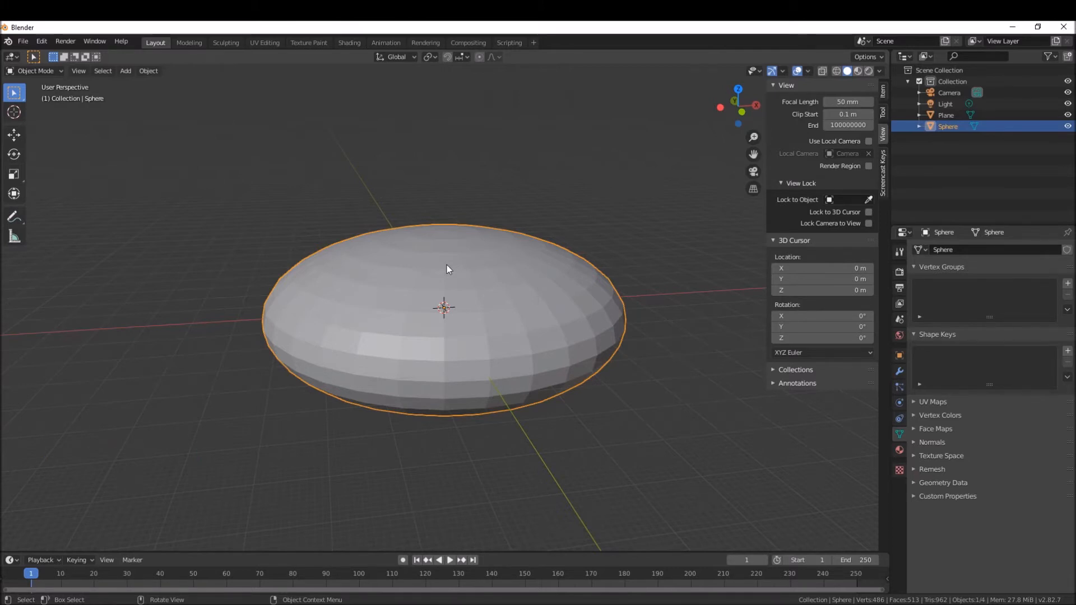
middle_click(487, 293)
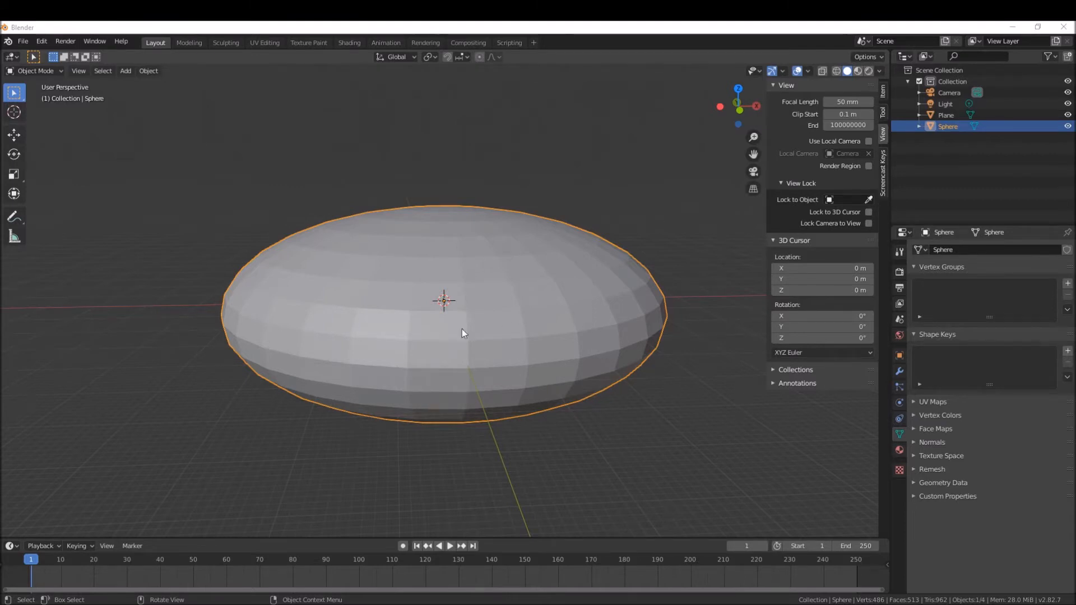
Turn the timeline area into a taller Shader Editor, and view the Shading workspace briefly before returning to the Layout workspace.
click(11, 546)
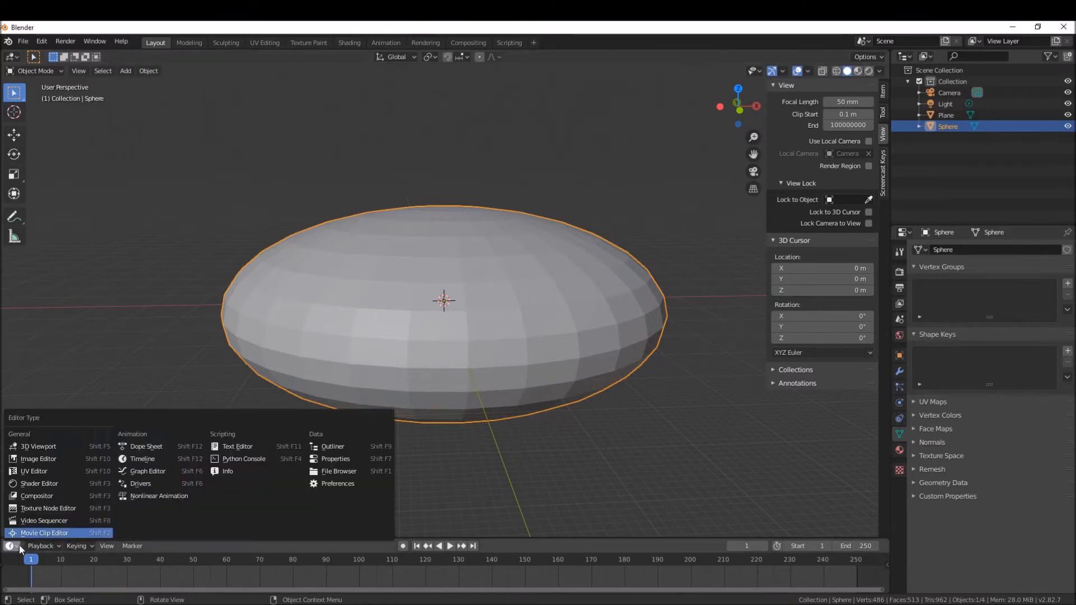
click(61, 485)
drag(343, 538, 380, 398)
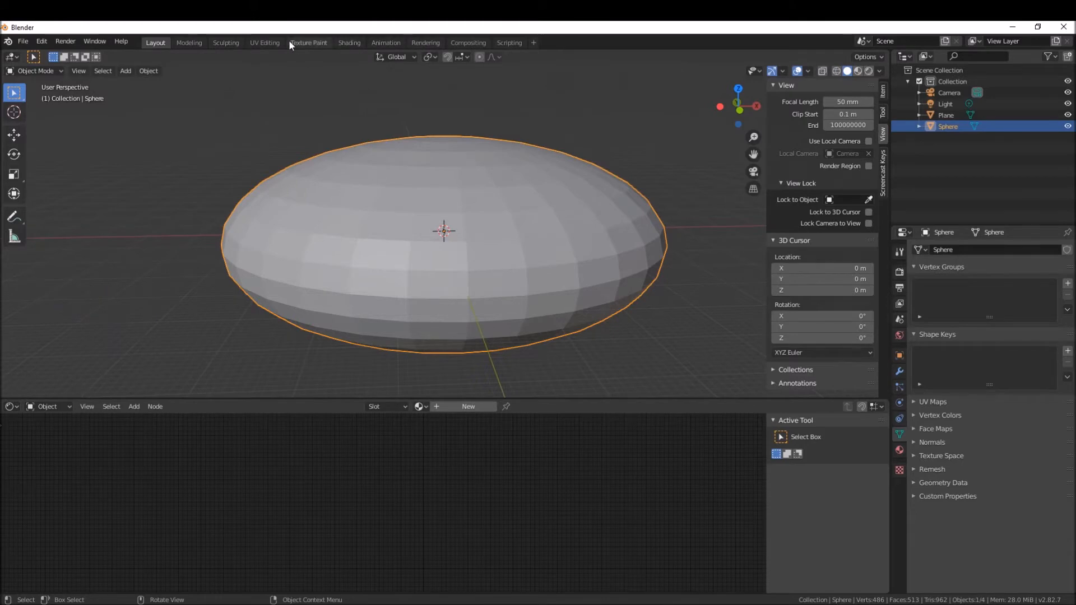
click(308, 43)
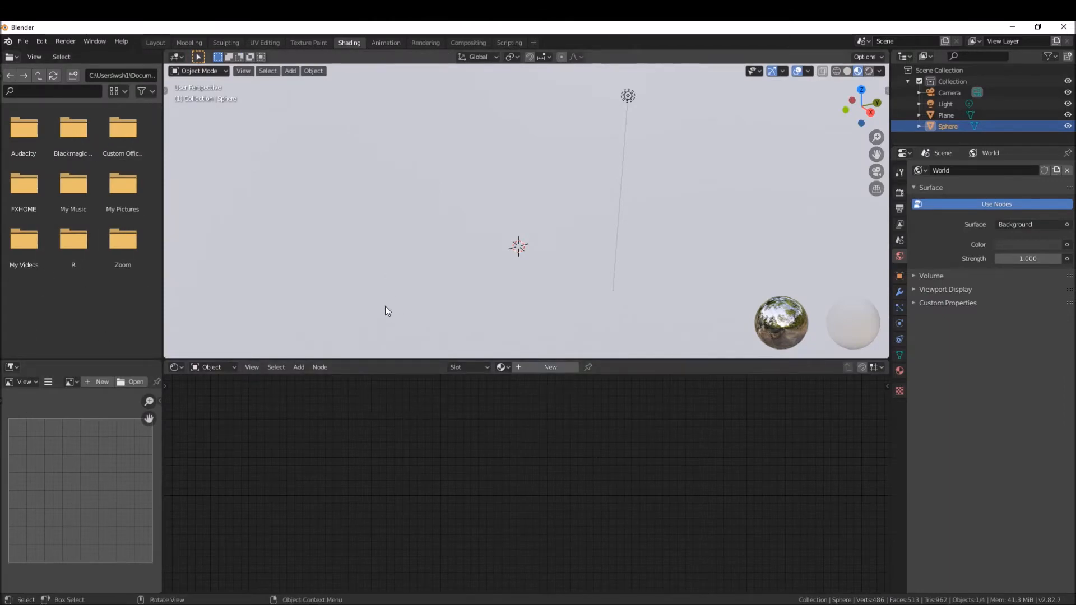
click(157, 44)
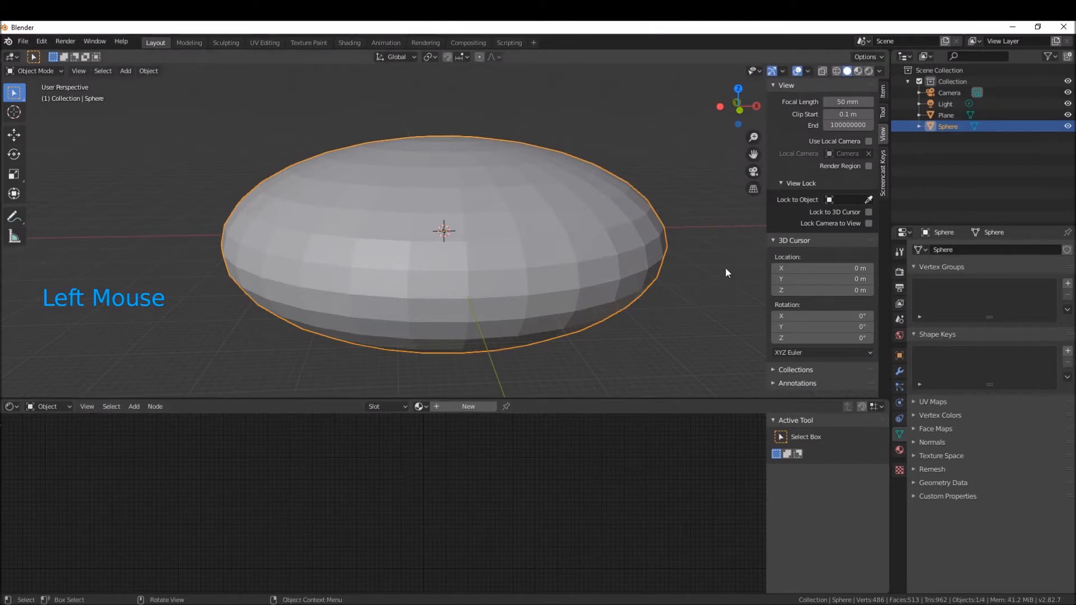
Create a new material for the flattened sphere and name it clouds.
click(899, 450)
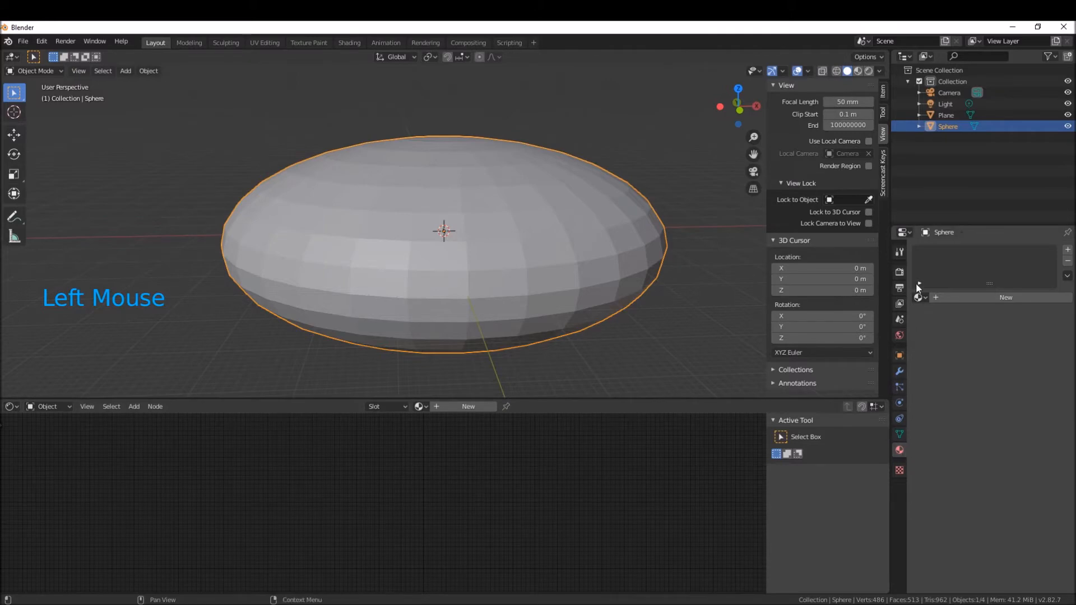
click(951, 297)
click(956, 299)
text(clouds)
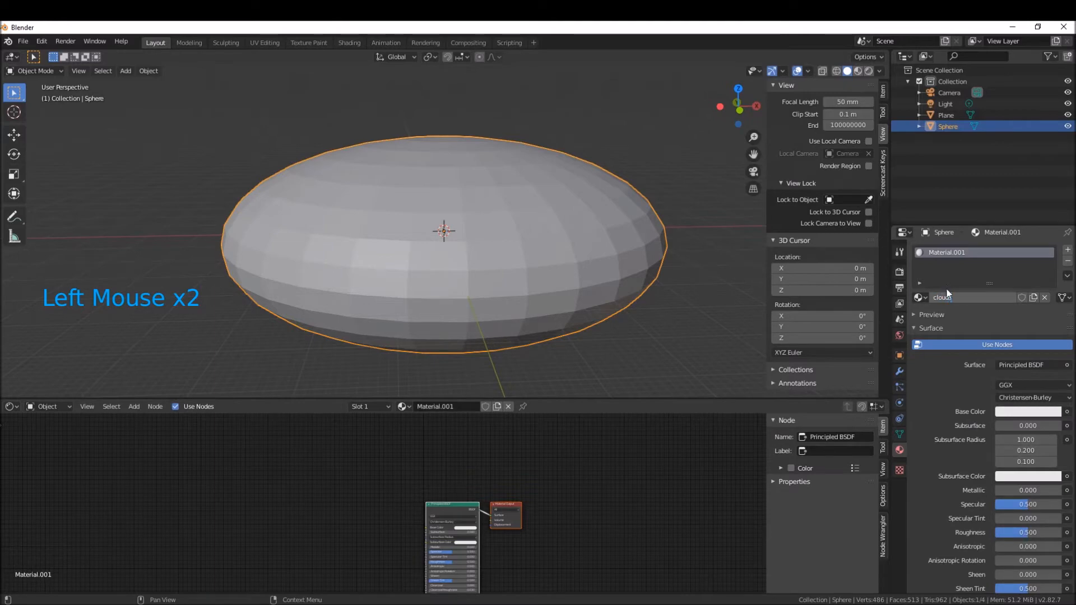
key(Return)
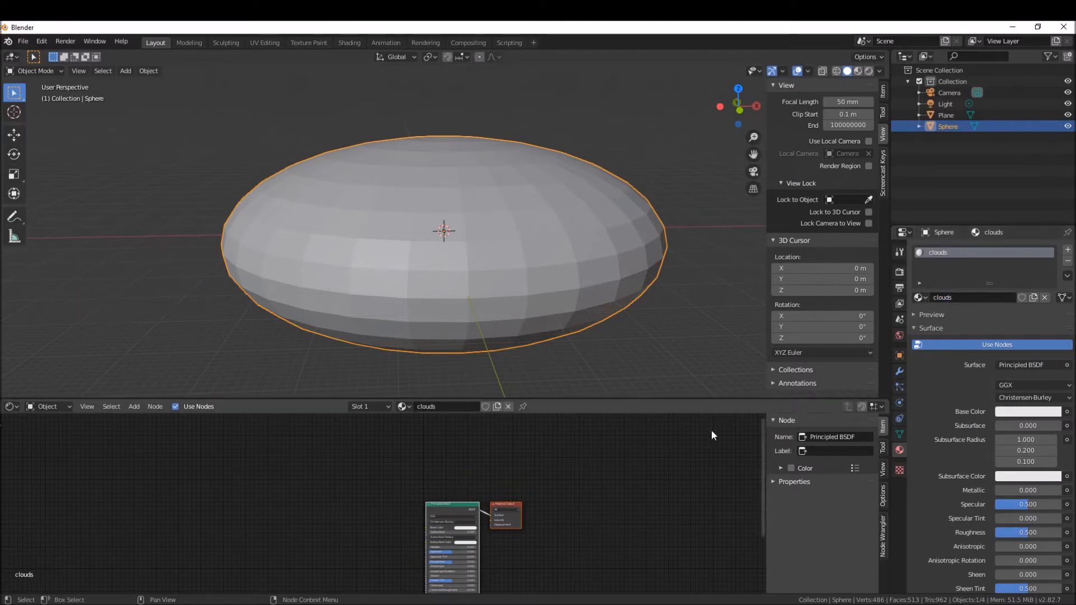
Delete the Principled BSDF node from the clouds material, keeping only the Material Output node.
middle_drag(552, 511, 487, 453)
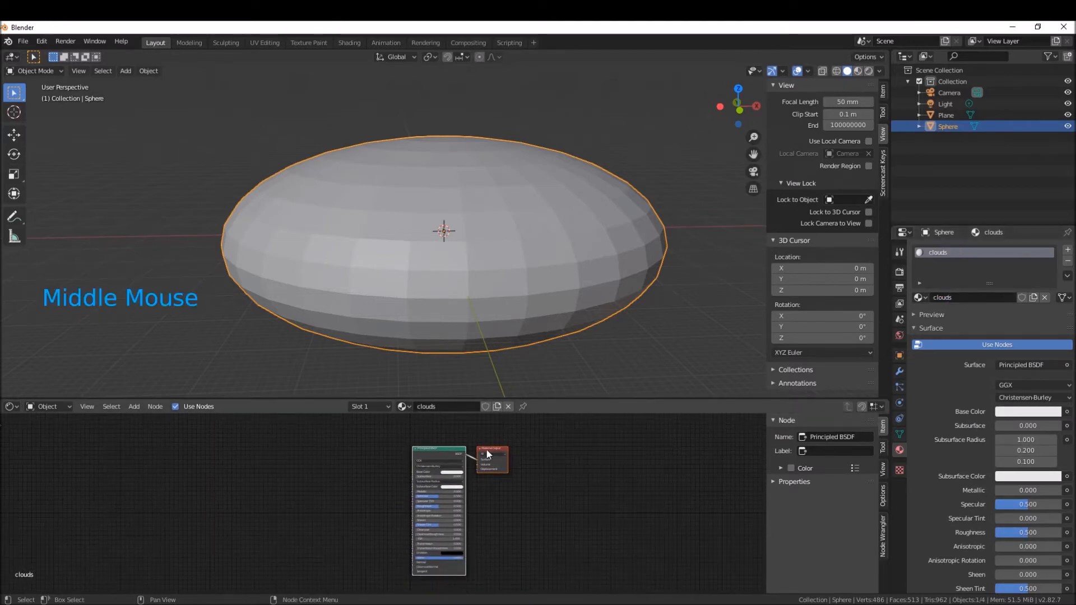
click(451, 458)
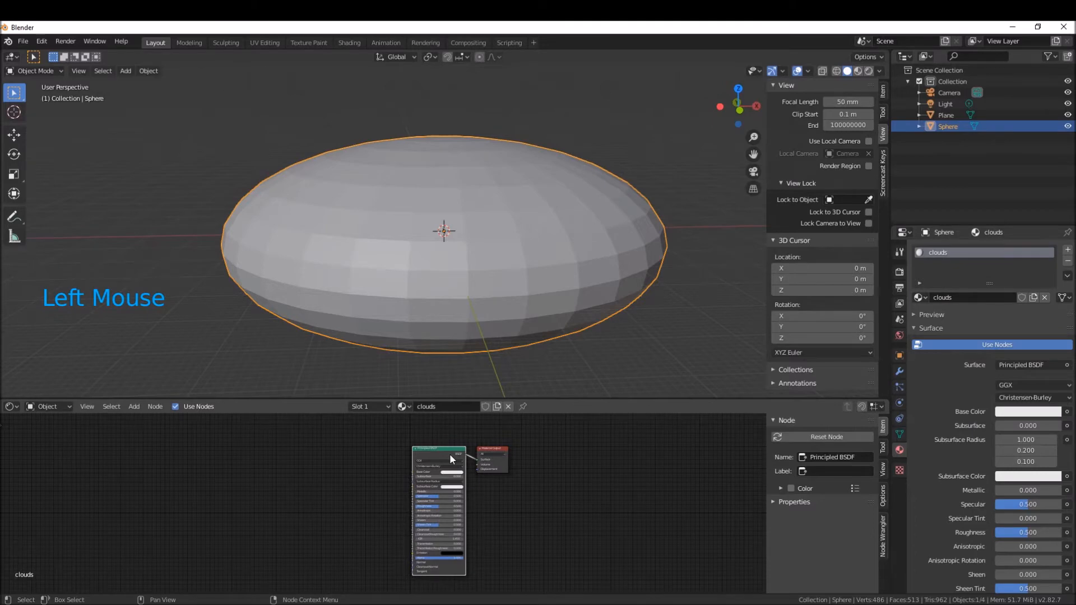
key(x)
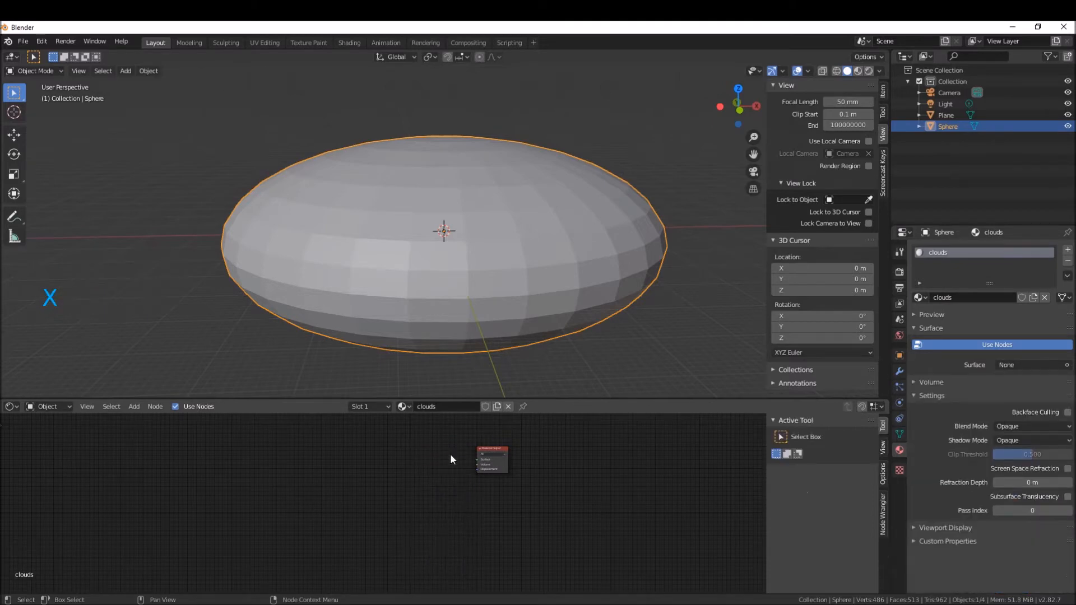
click(490, 454)
click(493, 446)
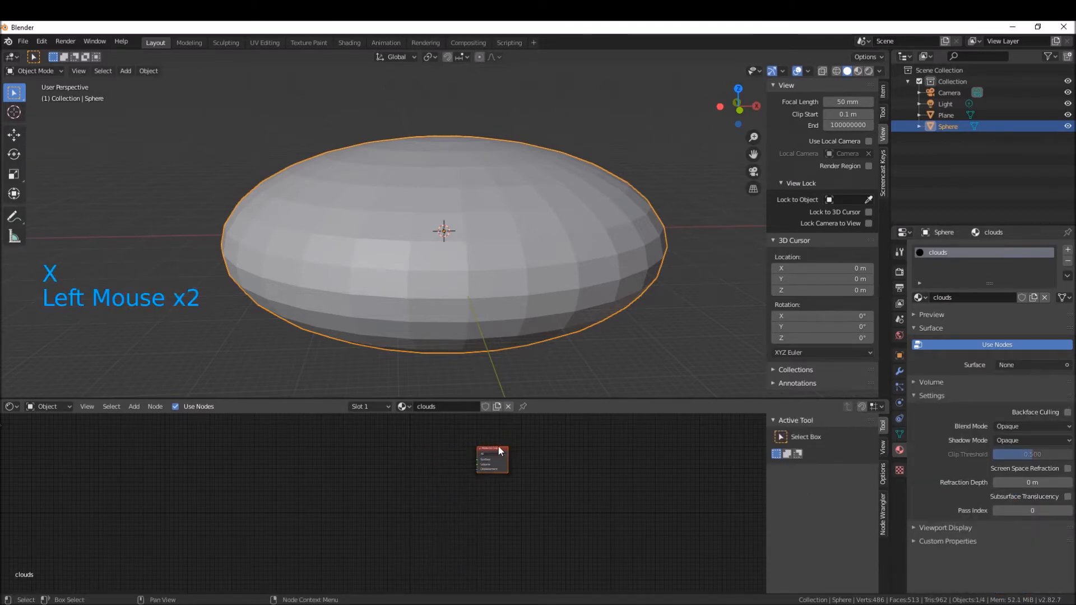
Add a Noise Texture node to the clouds material and connect its Fac output to the Material Output's Surface input.
scroll(462, 455, up, 7)
middle_drag(492, 452, 465, 503)
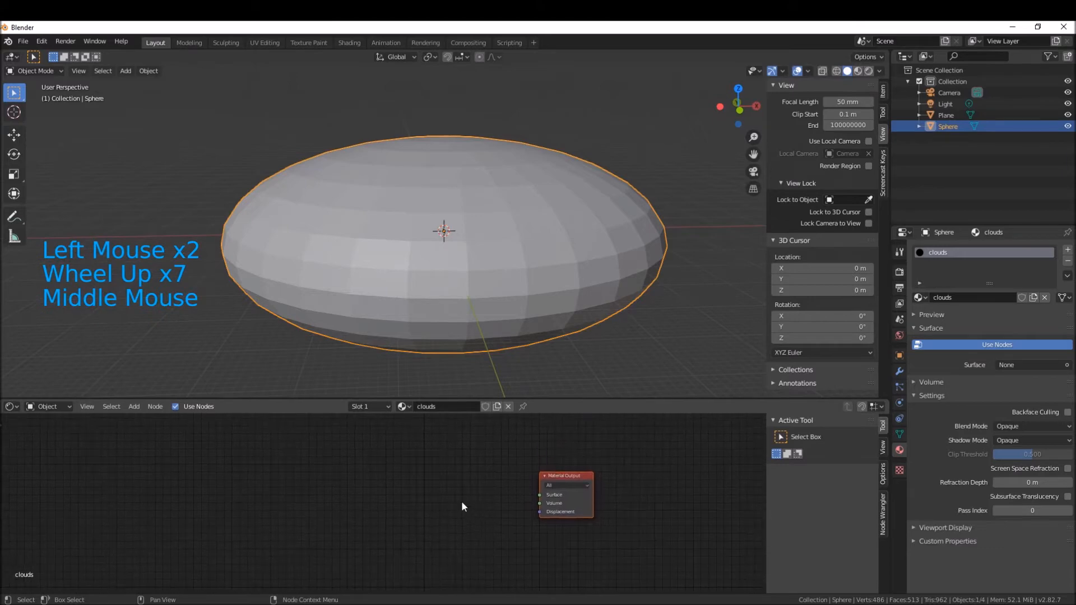
scroll(432, 497, up, 1)
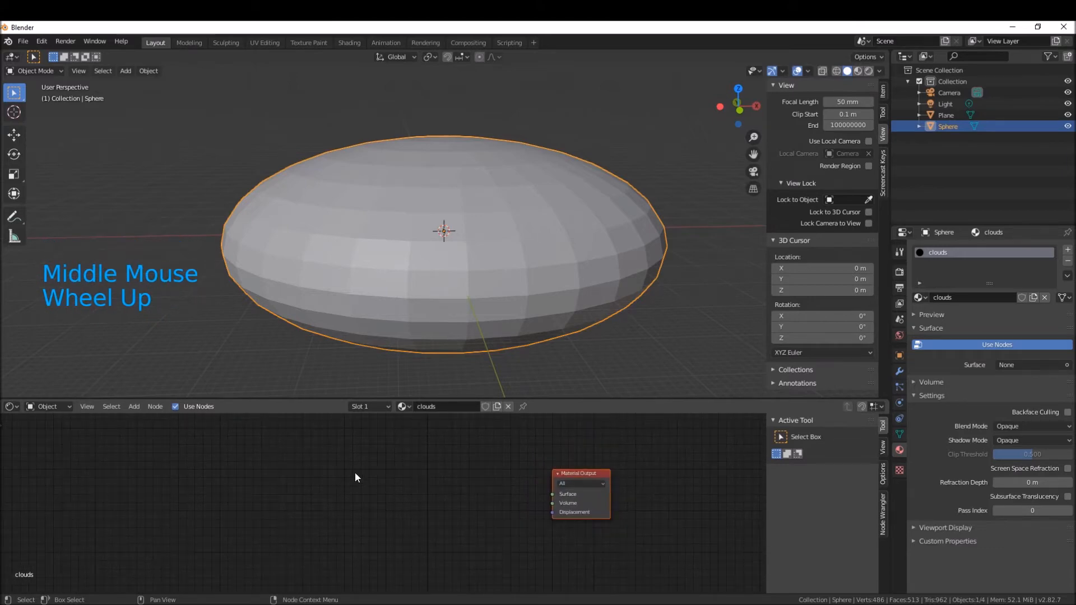
key(shift+a)
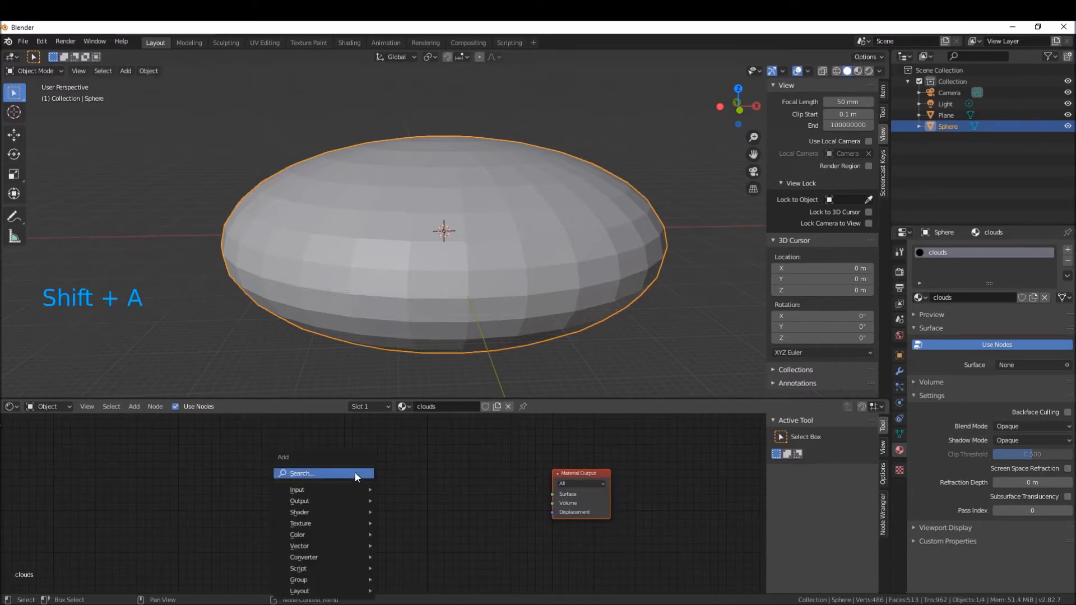
mouse_move(355, 473)
text(noixe)
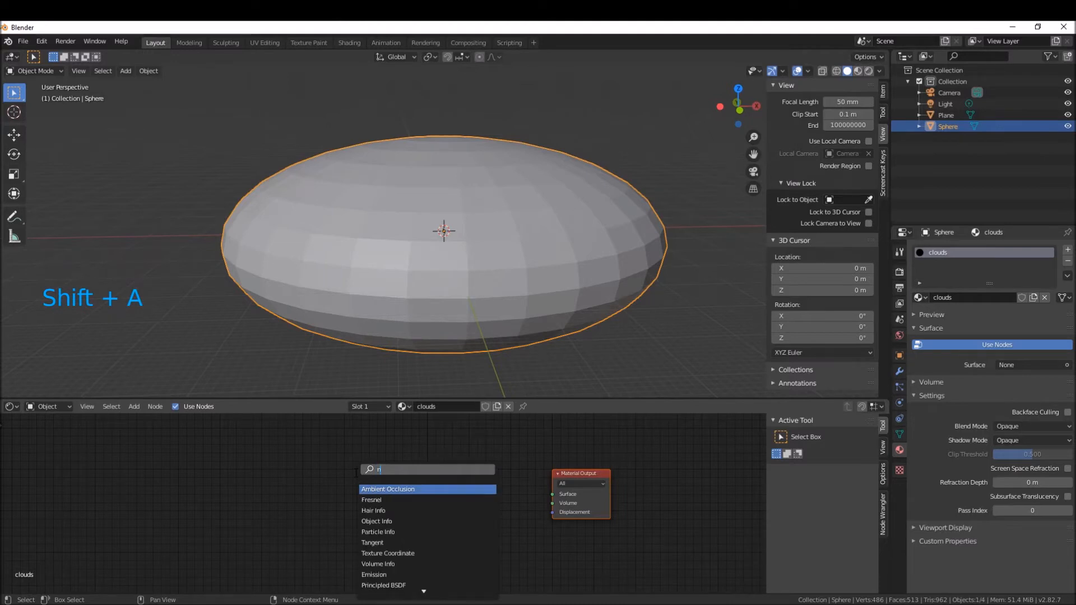
key(BackSpace)
key(BackSpace)
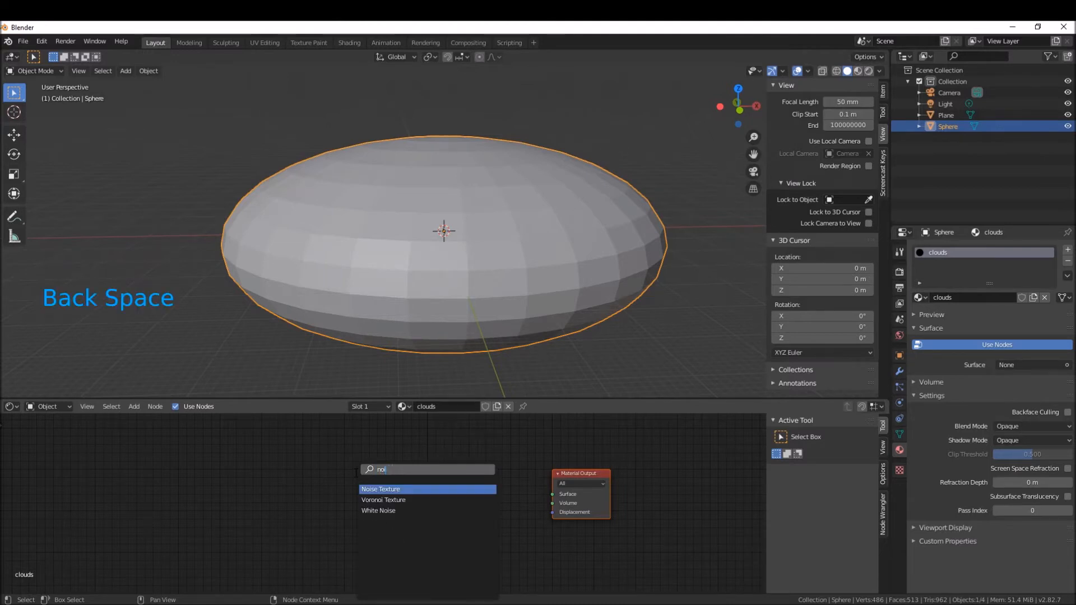
click(383, 490)
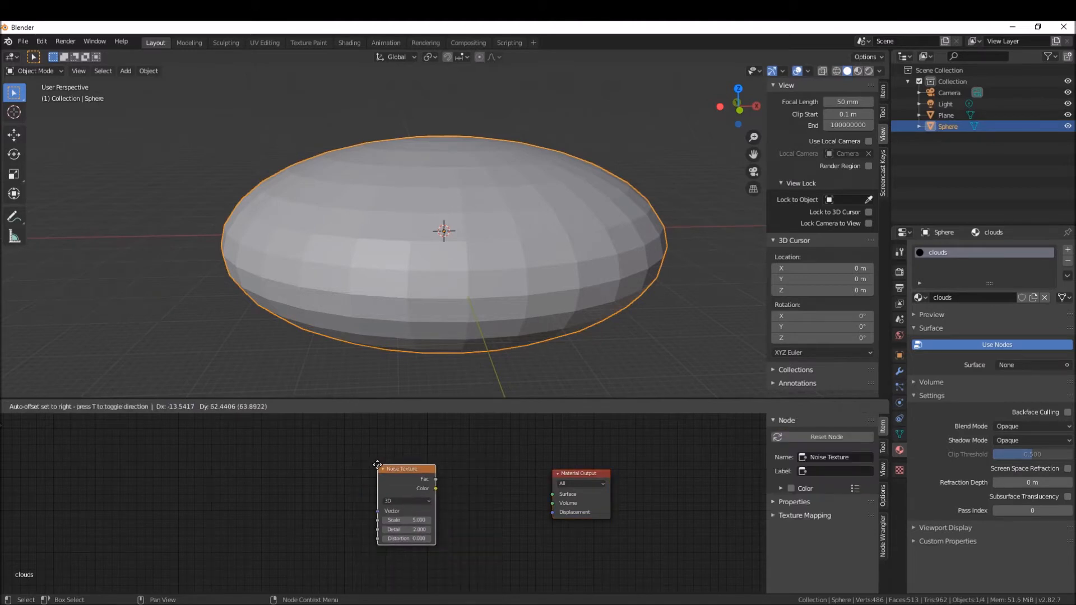
click(377, 465)
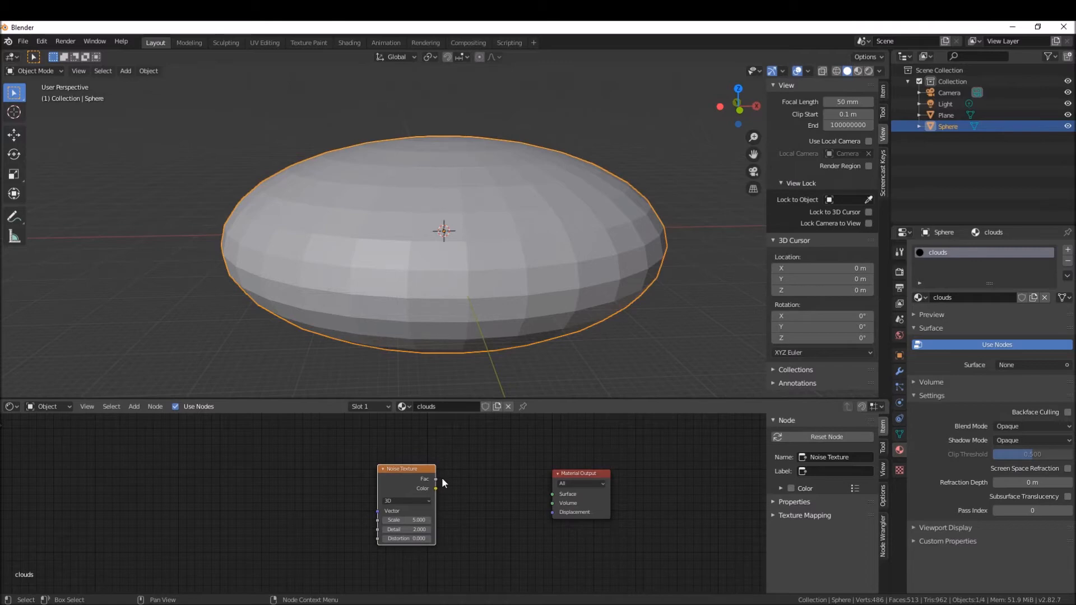
drag(436, 479, 555, 495)
drag(406, 471, 410, 468)
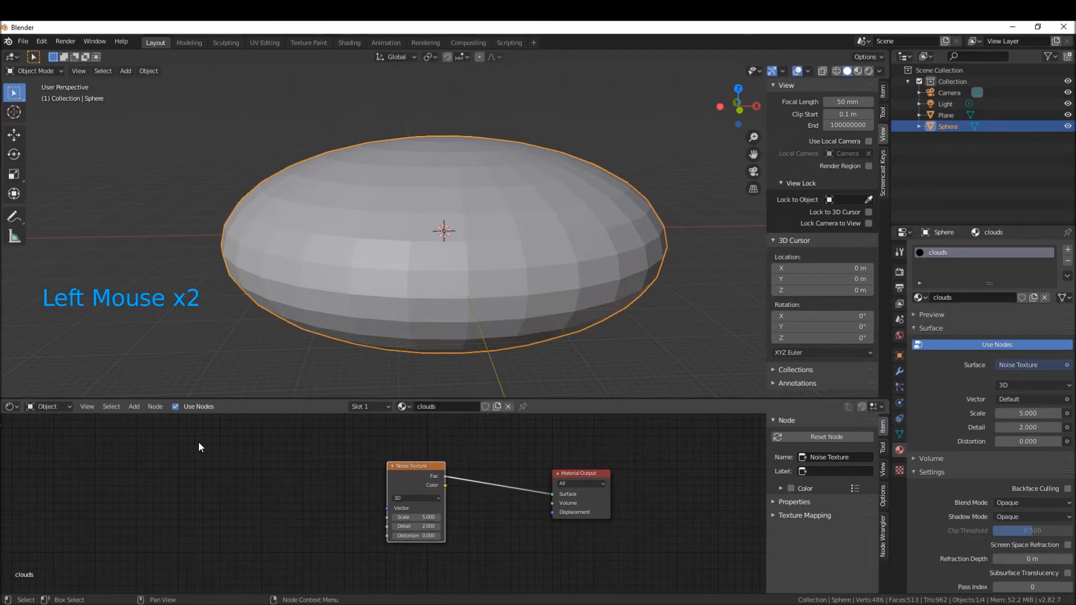
click(152, 407)
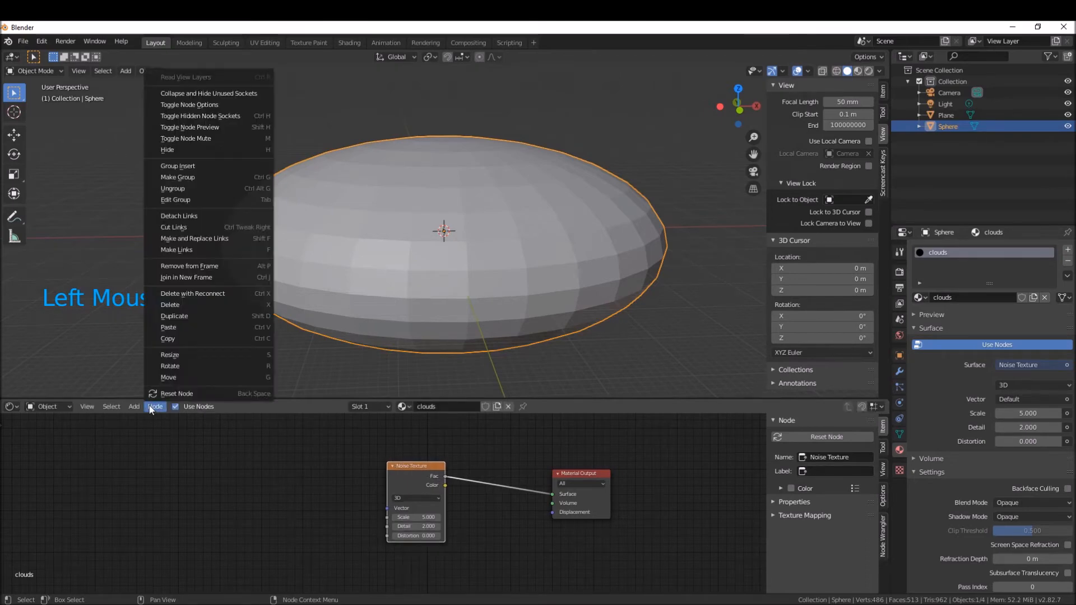
click(176, 392)
click(408, 469)
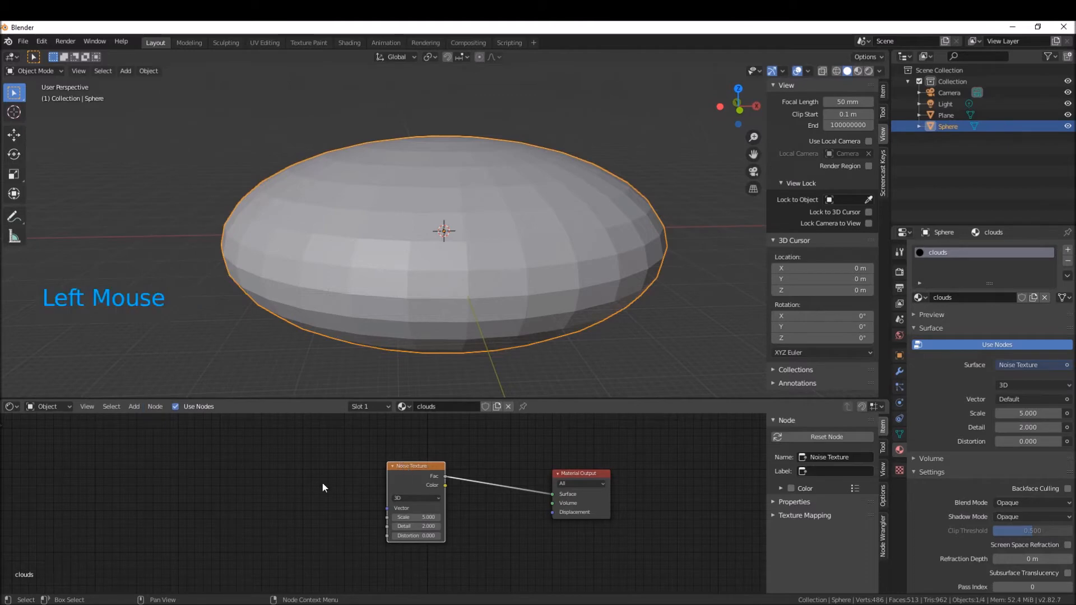
Add a Texture Coordinate node and place it ahead of the Noise Texture node.
key(shift+a)
mouse_move(328, 490)
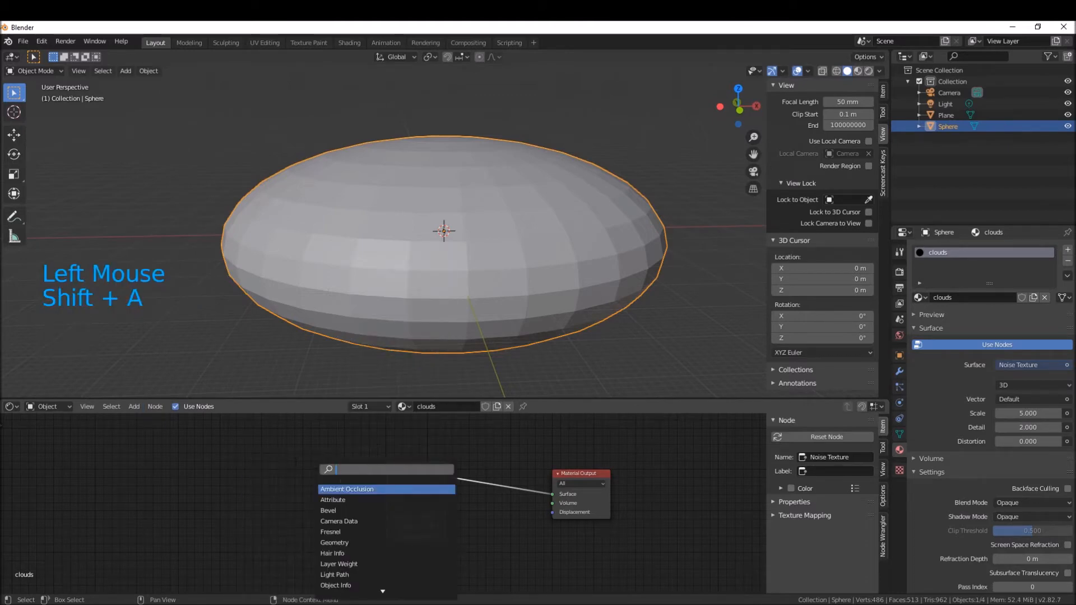
text(text)
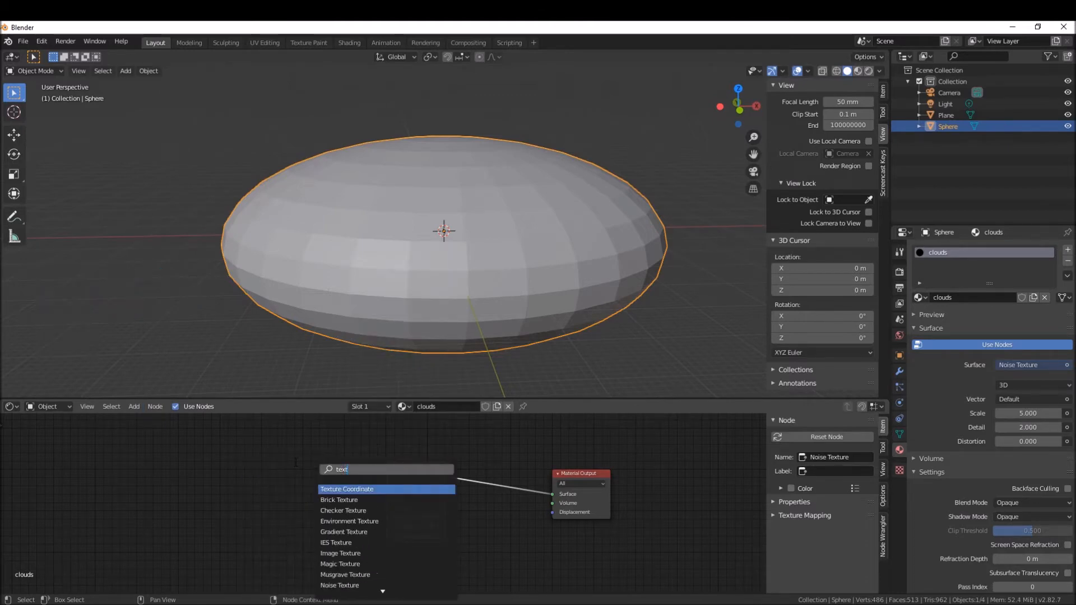
click(354, 490)
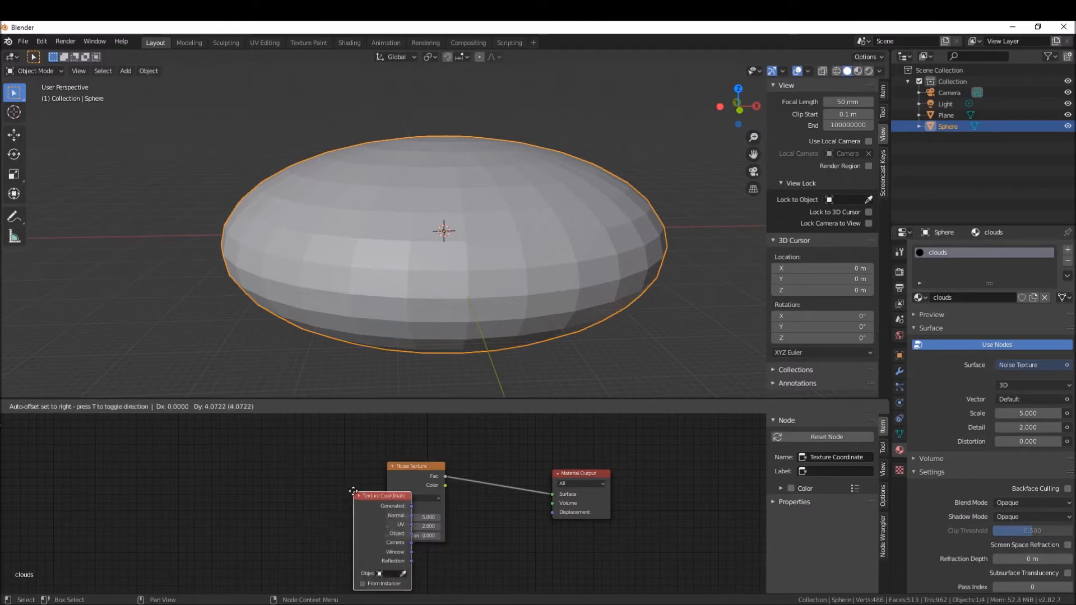
click(318, 478)
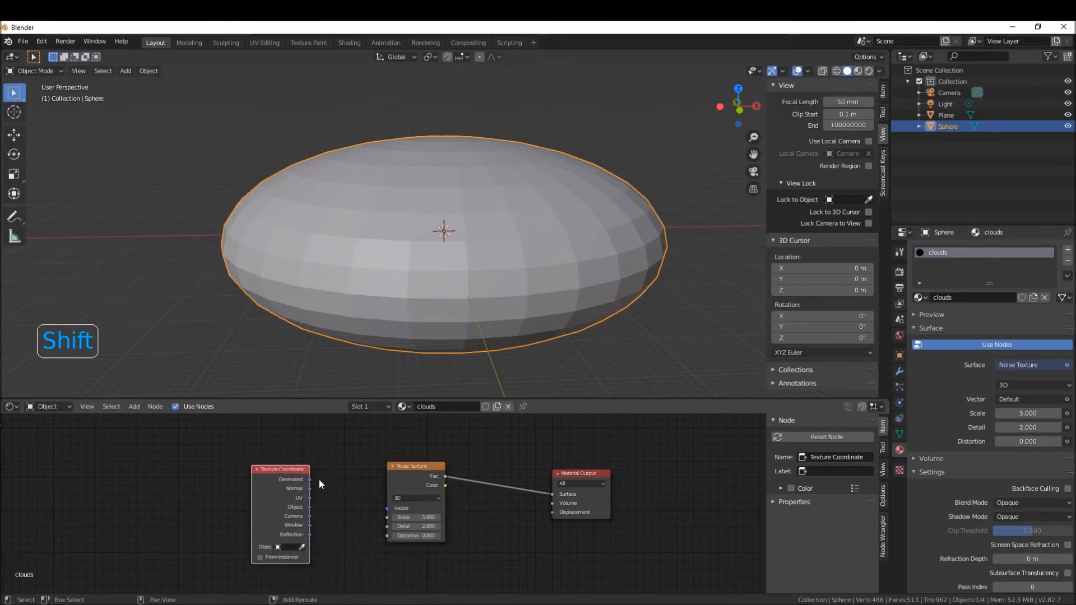
Add a Mapping node and space it between the Texture Coordinate and Noise Texture nodes.
key(shift+a)
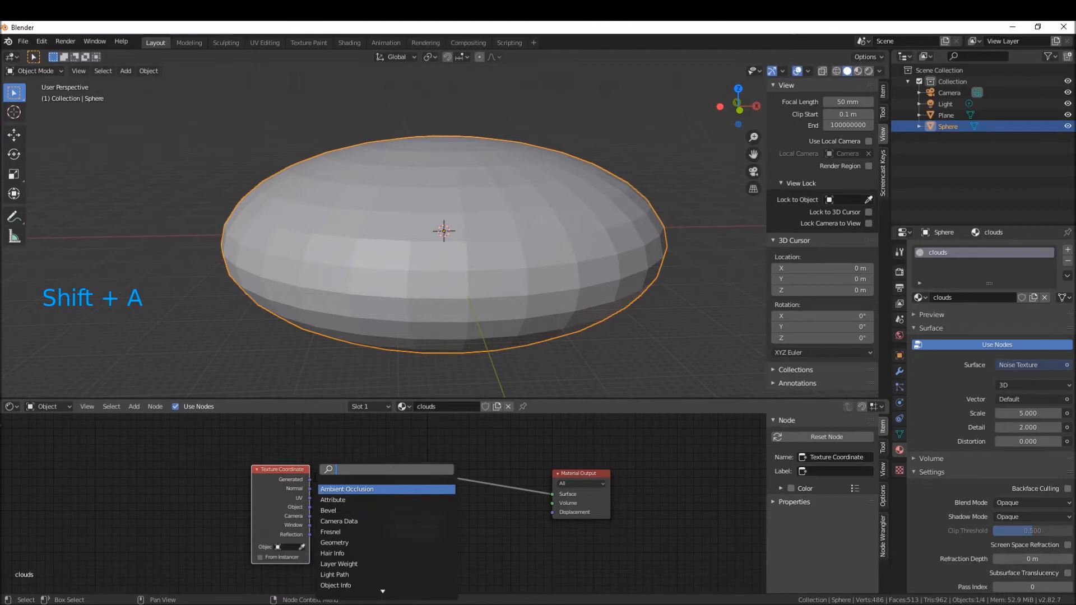
text(map)
key(Down)
key(Return)
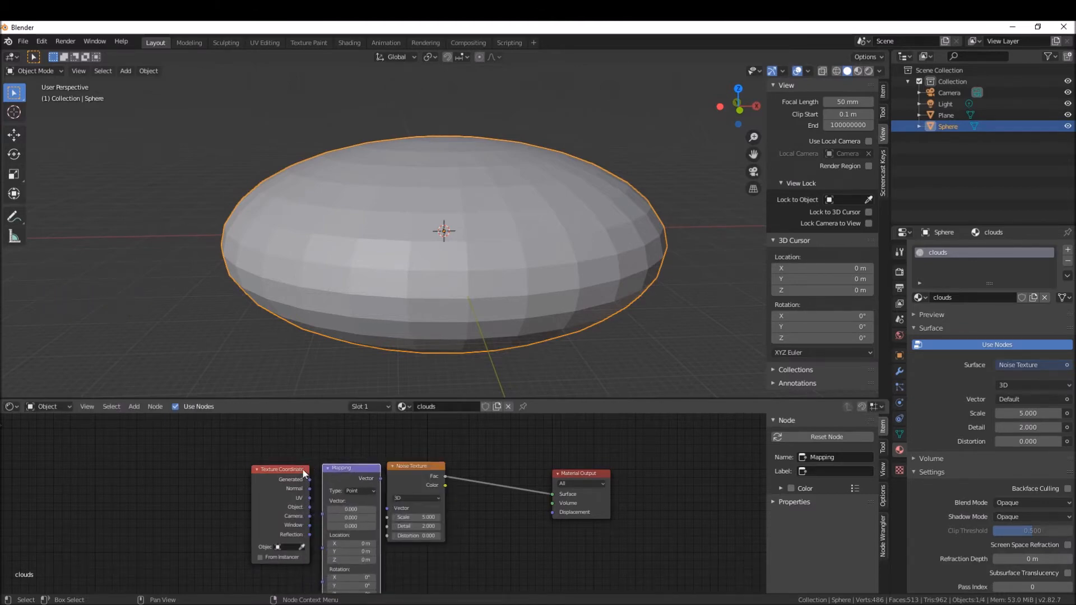
click(329, 466)
drag(361, 475, 330, 468)
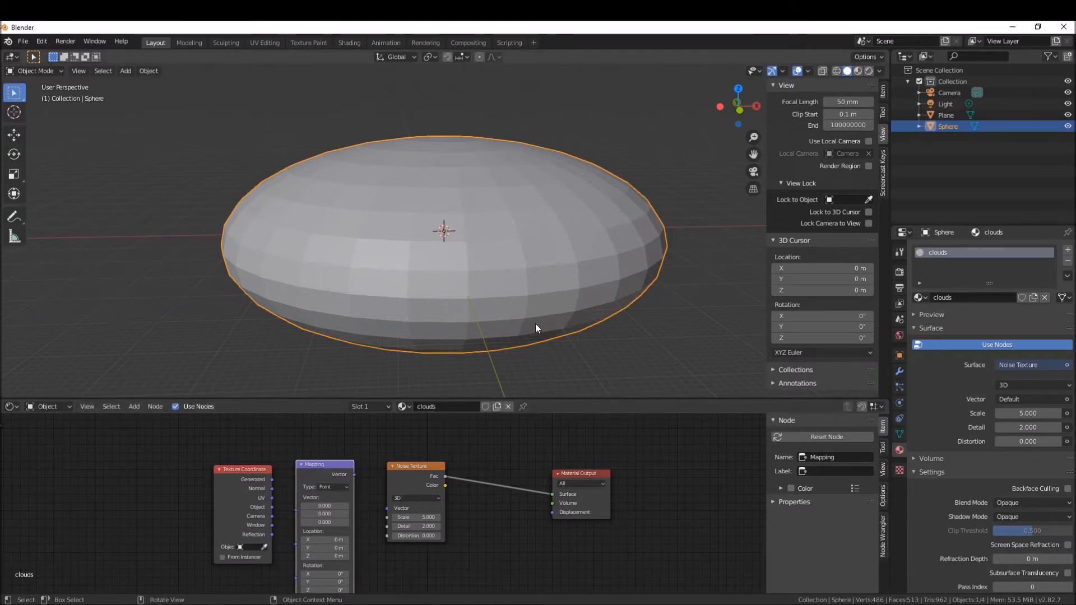
Connect the Texture Coordinate's Object output to the Mapping node's Vector input, and the Mapping output to the Noise Texture's Vector input.
drag(272, 479, 292, 509)
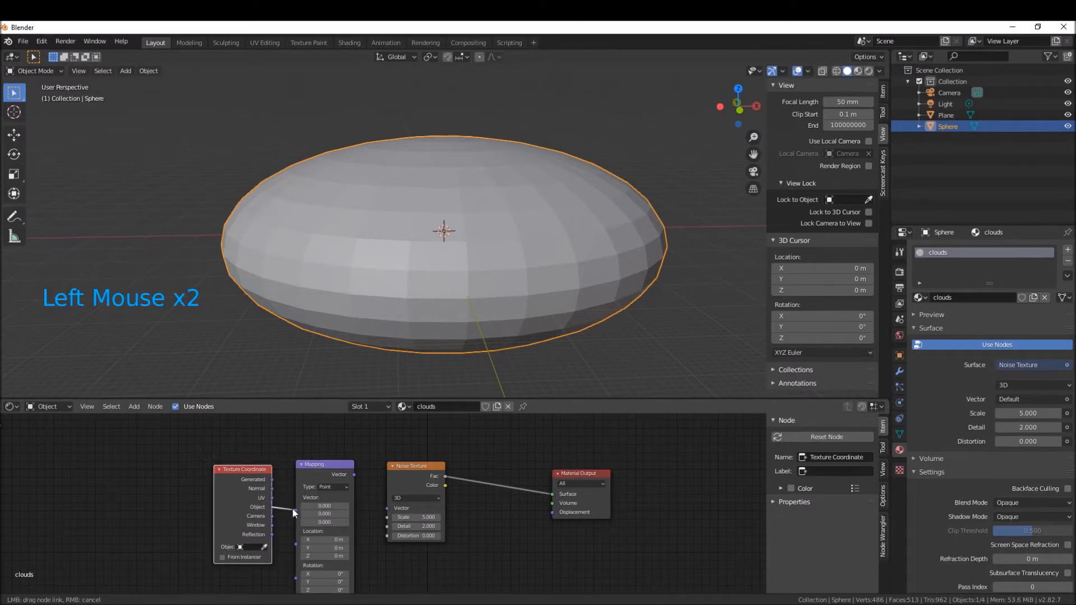
click(353, 475)
drag(355, 475, 389, 509)
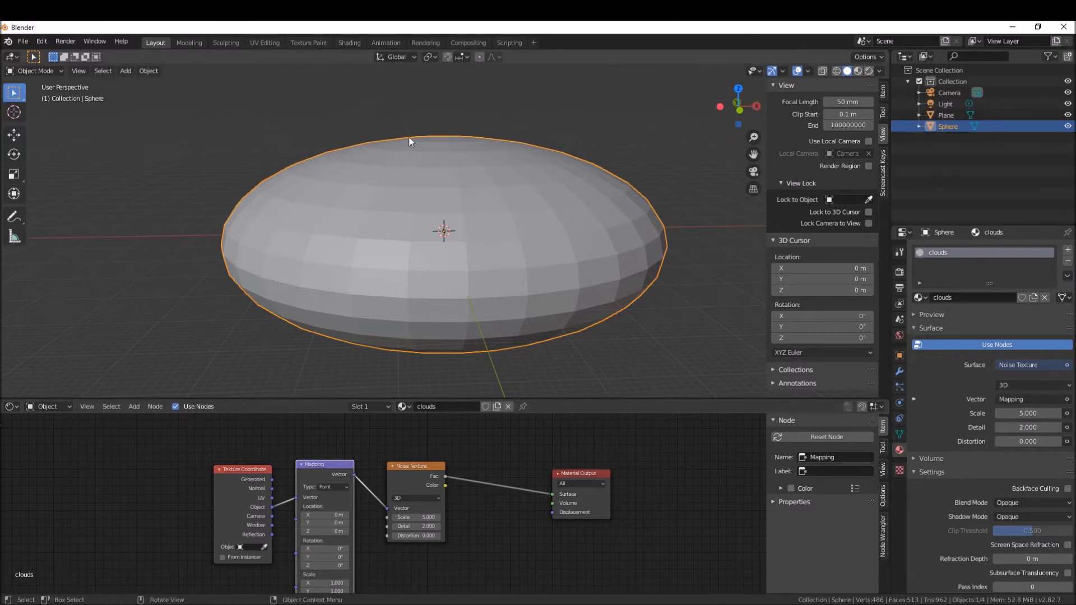
Display the sphere in Material Preview shading and open the scene's render engine settings.
click(857, 71)
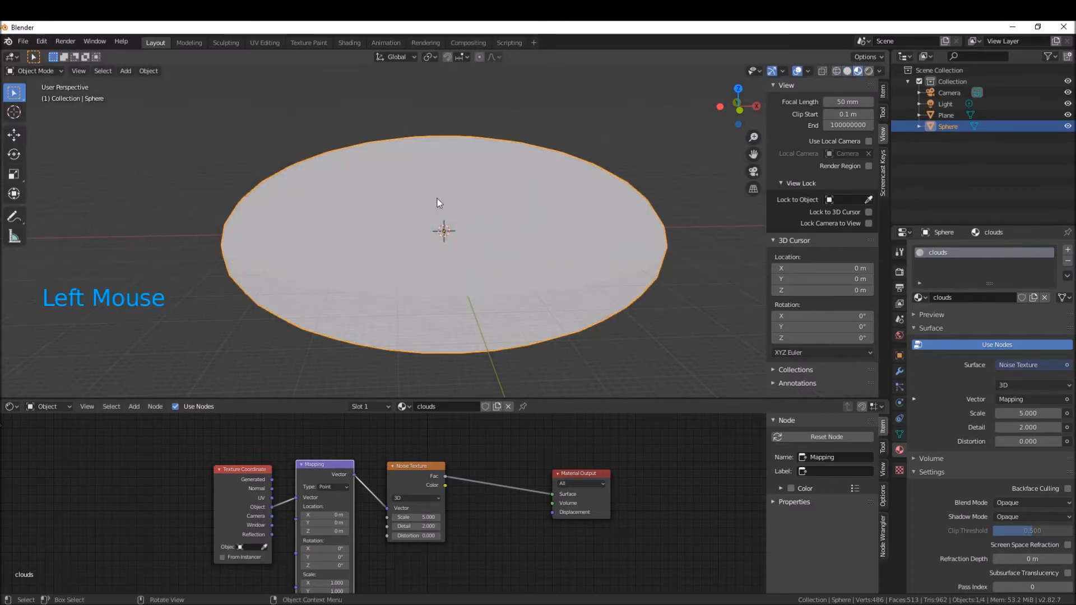
middle_drag(422, 216, 386, 227)
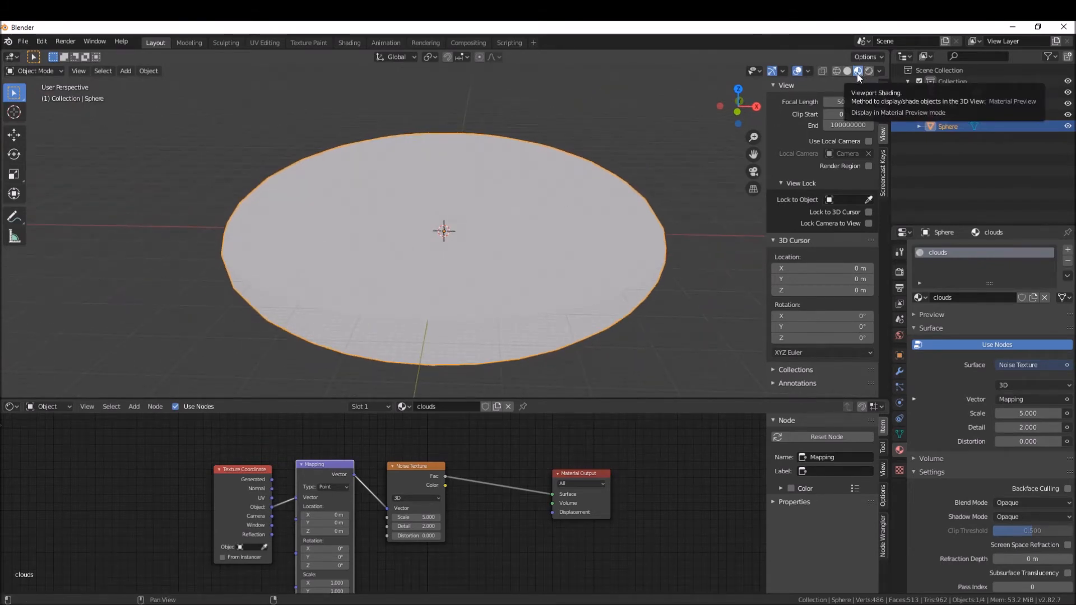
click(901, 273)
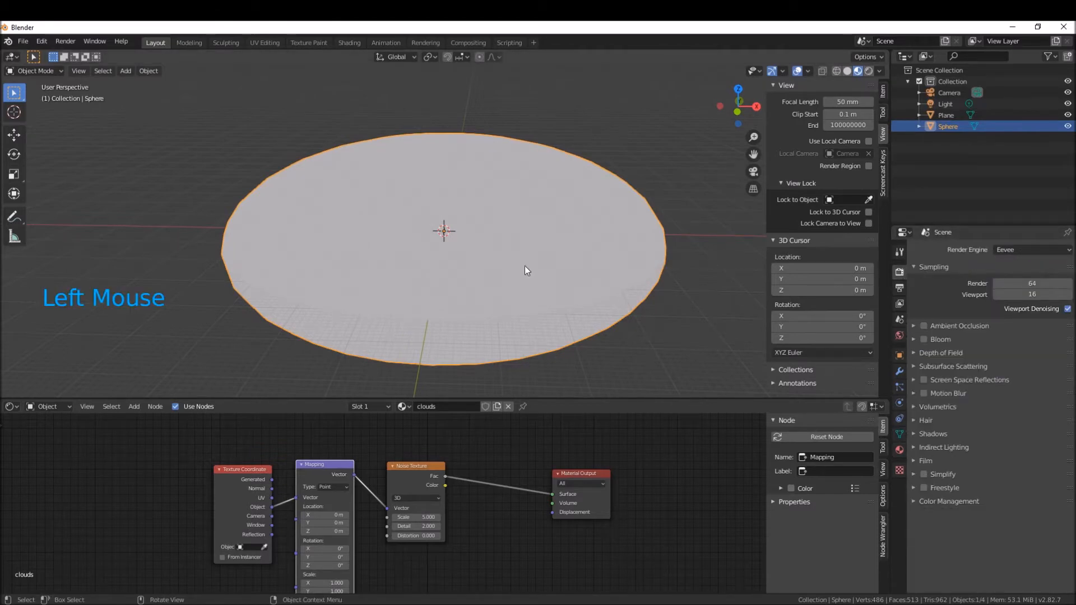
middle_drag(463, 278, 435, 259)
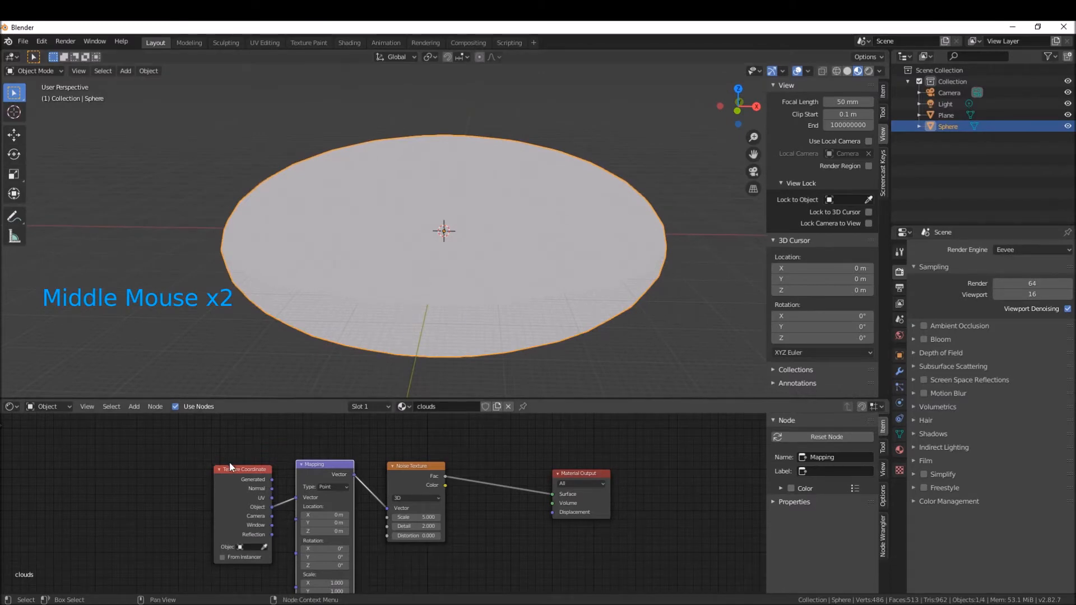
Rearrange the Texture Coordinate, Mapping and Noise Texture nodes to leave more room before the Material Output.
drag(244, 471, 230, 456)
drag(317, 463, 296, 444)
scroll(413, 331, up, 5)
mouse_move(399, 278)
middle_down()
mouse_move(483, 315)
mouse_move(420, 300)
mouse_move(402, 275)
middle_up()
scroll(404, 274, down, 1)
scroll(405, 274, down, 4)
drag(411, 464, 398, 449)
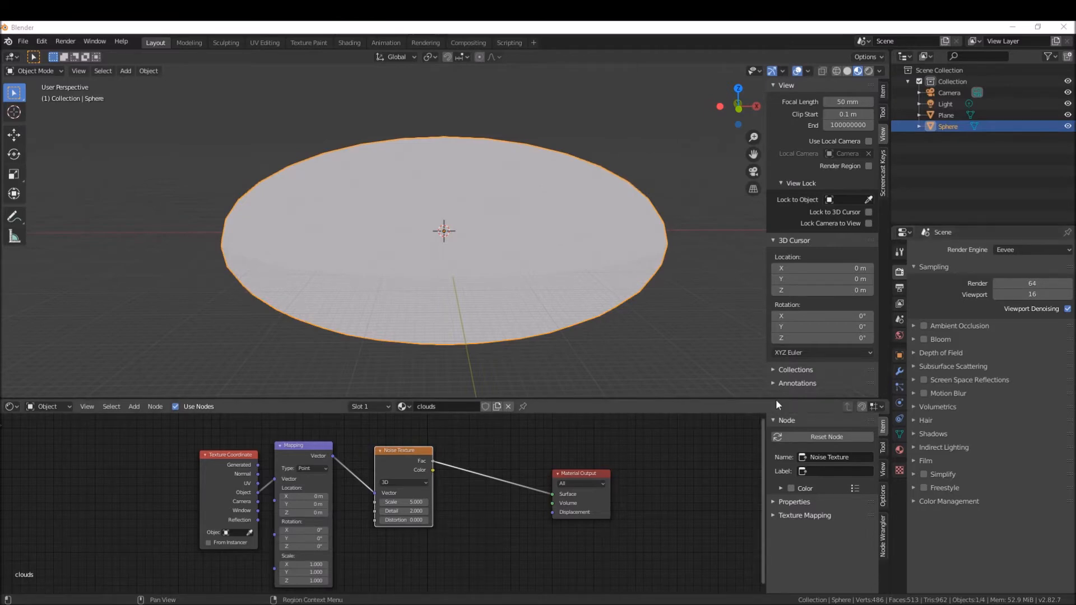
Move the Material Output farther from the Noise Texture and set the Noise Texture's scale to 9.
drag(548, 472, 562, 472)
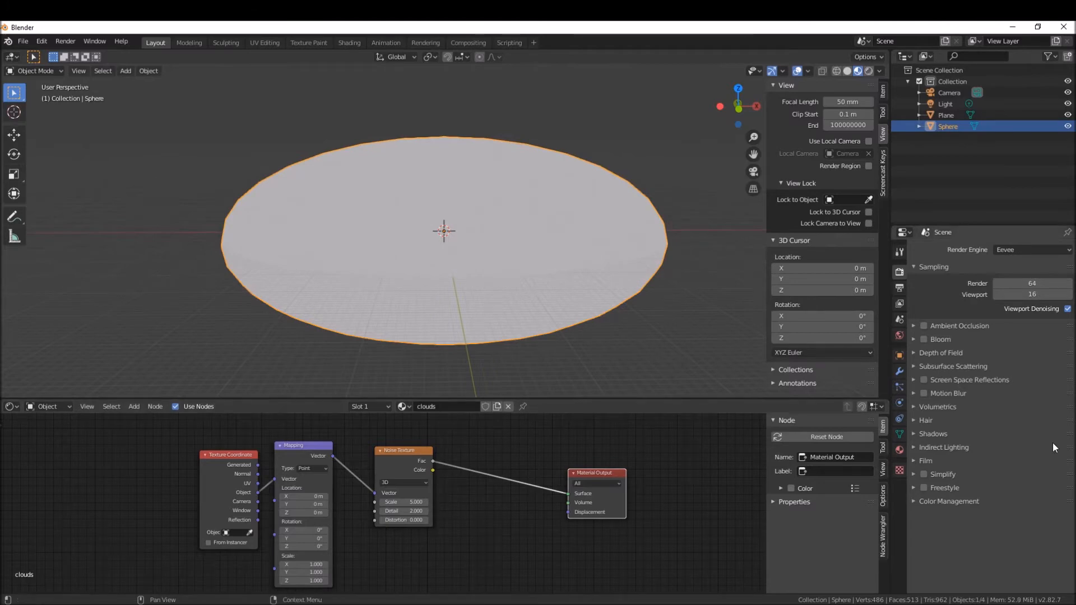
click(415, 502)
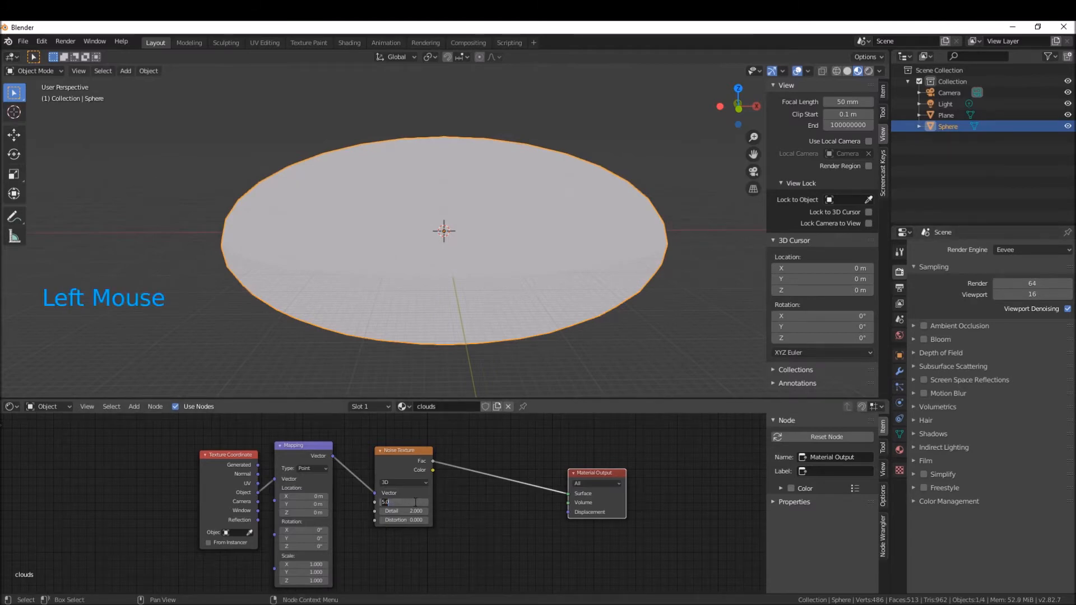
key(Return)
scroll(437, 270, up, 4)
scroll(439, 270, down, 6)
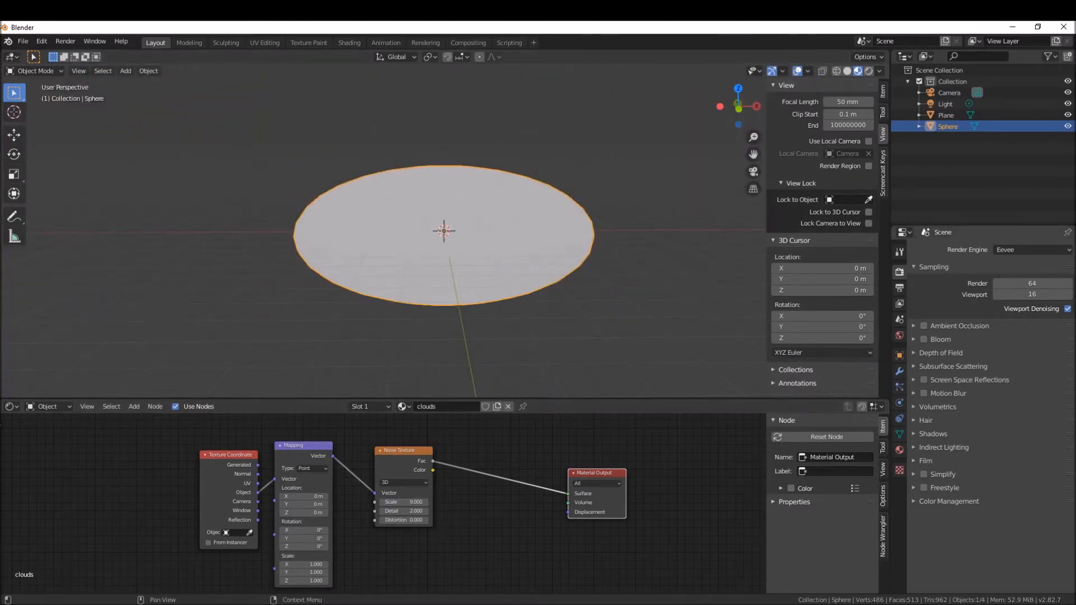
Set the Noise Texture's detail to 6.9 and check the sphere's surface up close.
click(401, 511)
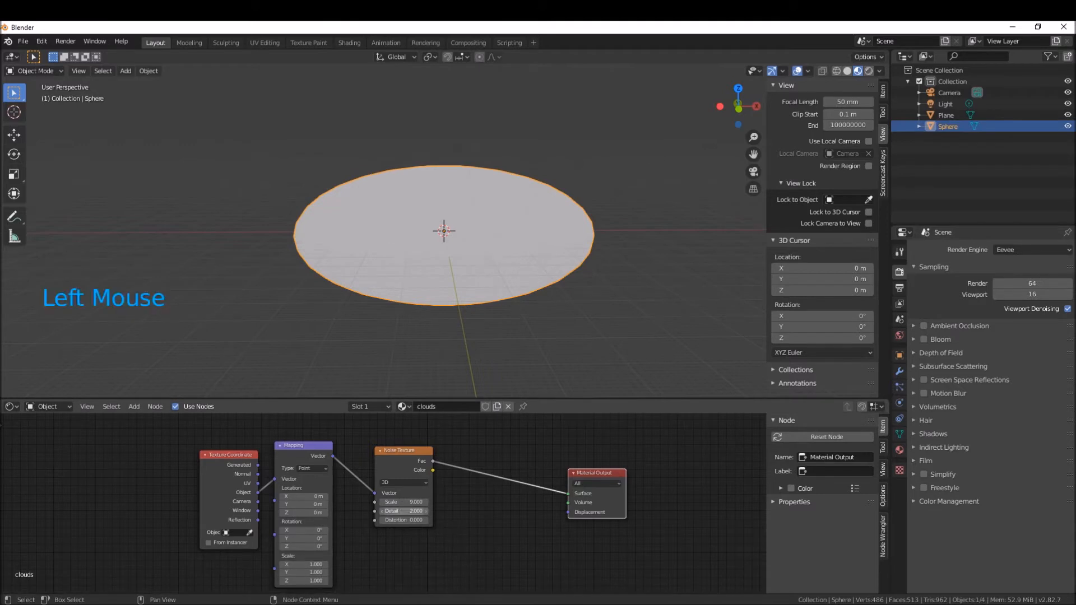
text(6.9)
key(Return)
scroll(469, 254, up, 4)
scroll(468, 254, up, 2)
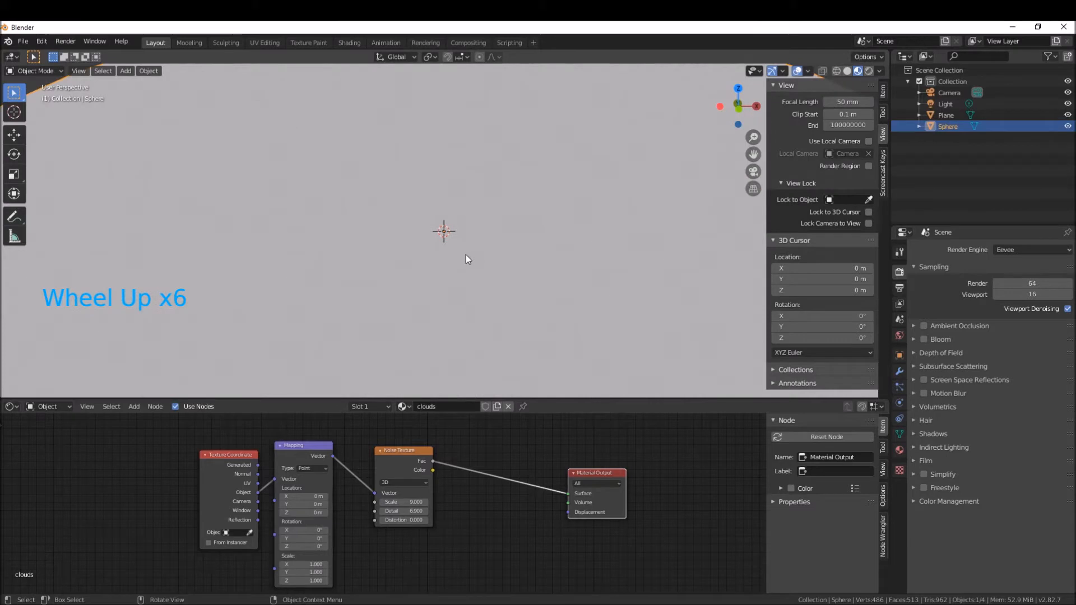
scroll(466, 254, down, 8)
middle_drag(460, 266, 459, 287)
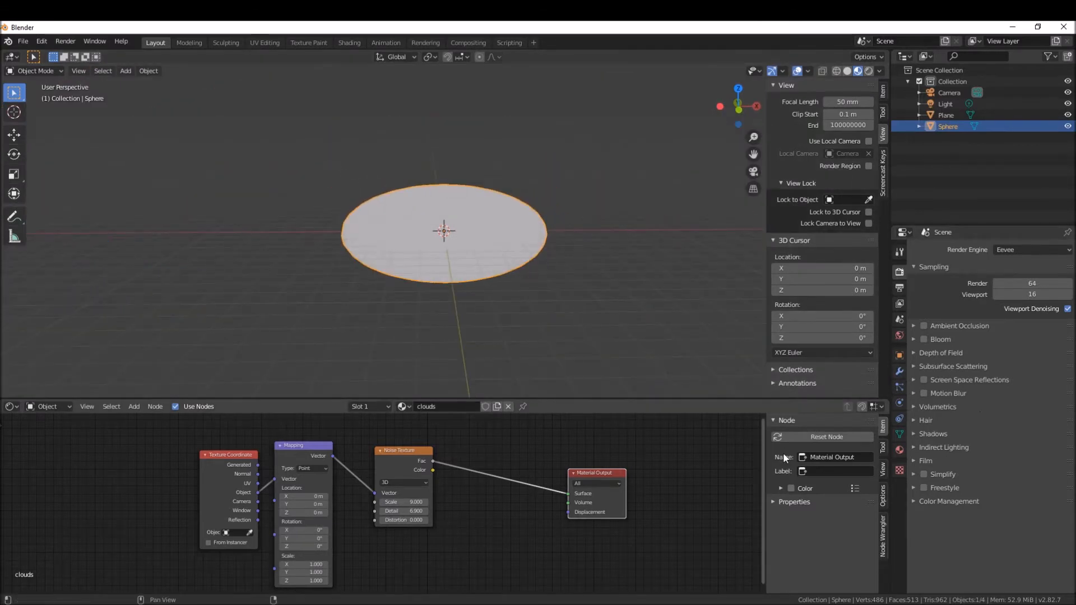
Add a ColorRamp node on the link between the Noise Texture and the Material Output.
click(494, 510)
key(shift+a)
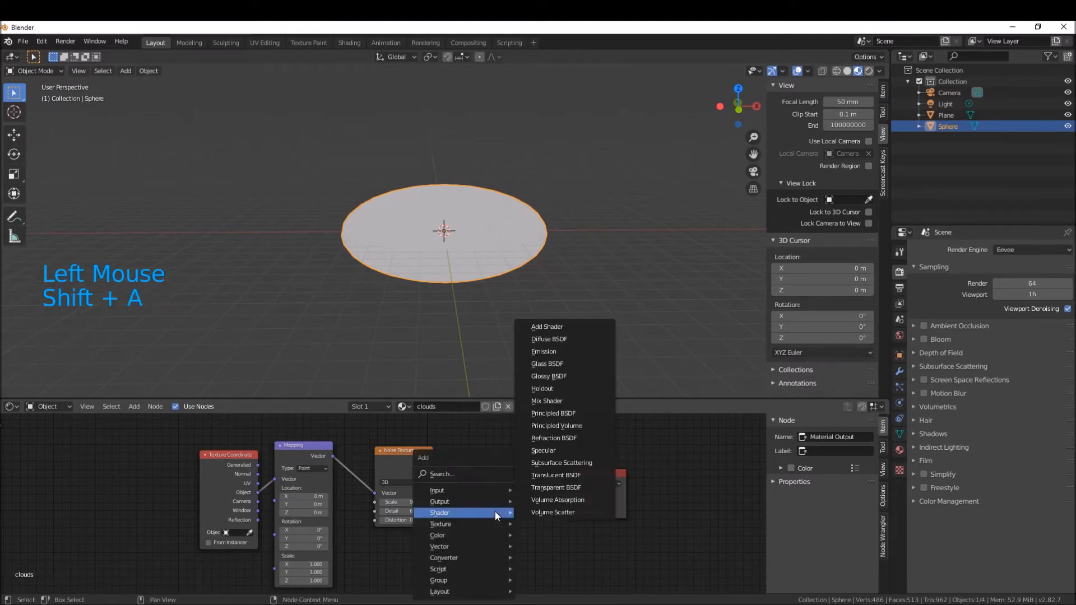
click(478, 475)
text(colo)
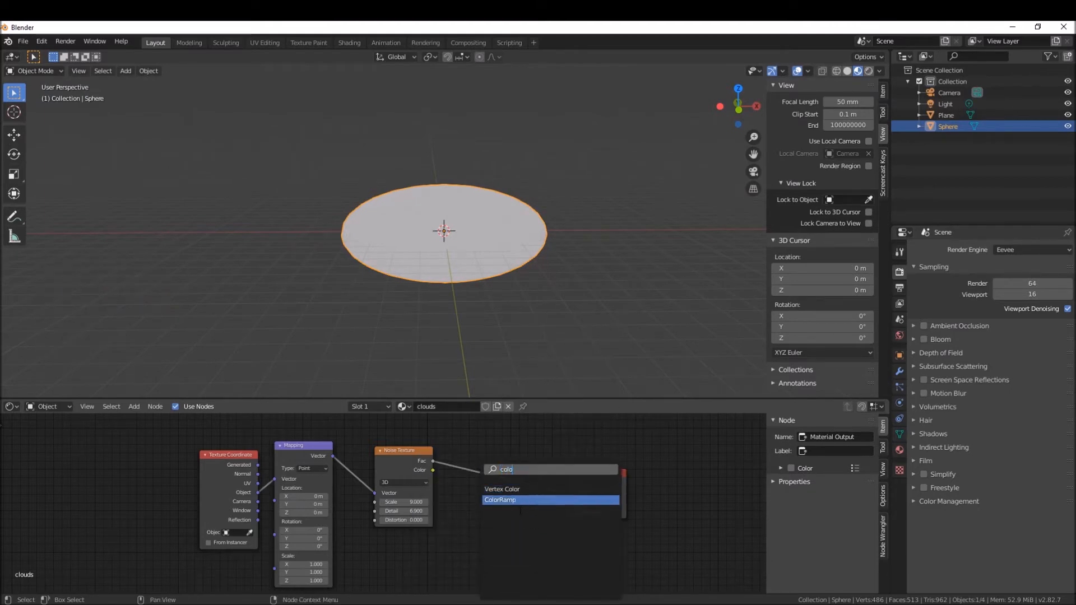
click(522, 500)
click(466, 442)
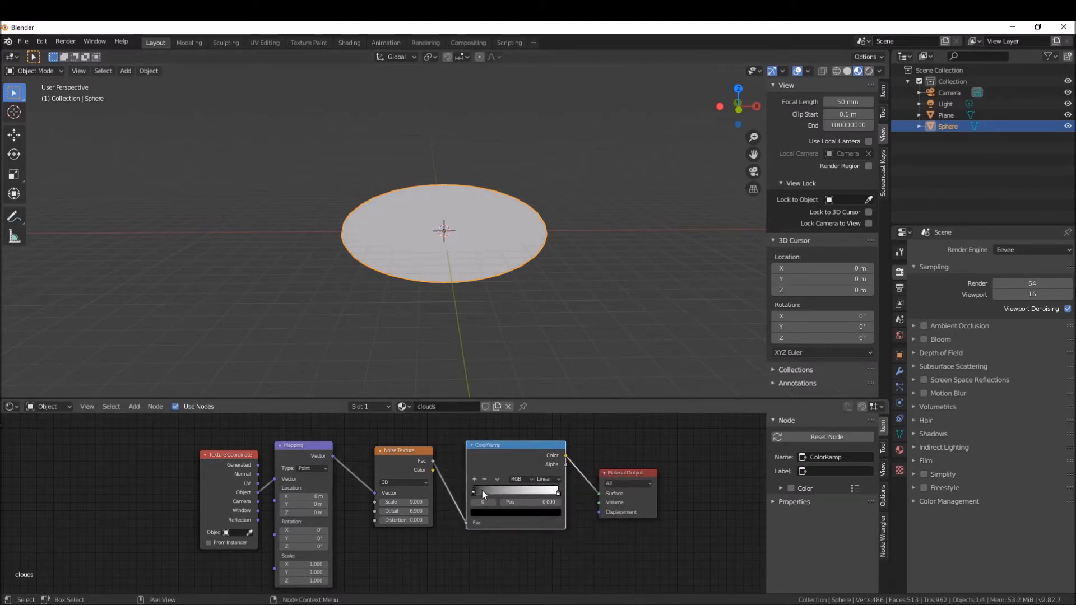
Inspect the sphere's surface from several distances and space the Material Output farther from the ColorRamp.
scroll(470, 239, up, 4)
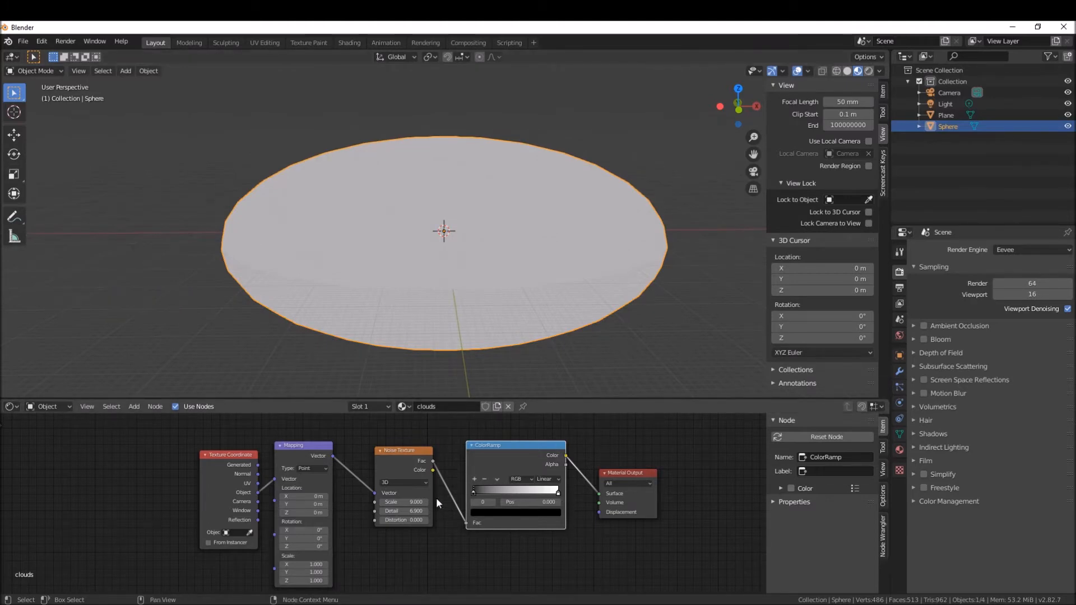
middle_drag(379, 540, 387, 534)
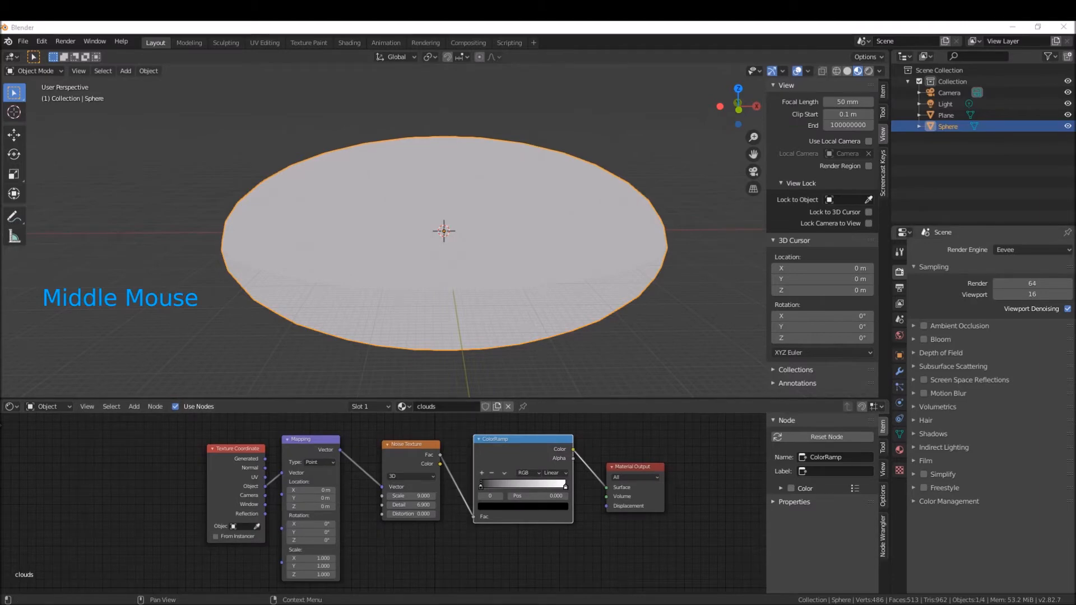
scroll(463, 226, up, 4)
scroll(463, 222, up, 1)
middle_drag(463, 222, 499, 247)
scroll(499, 247, down, 7)
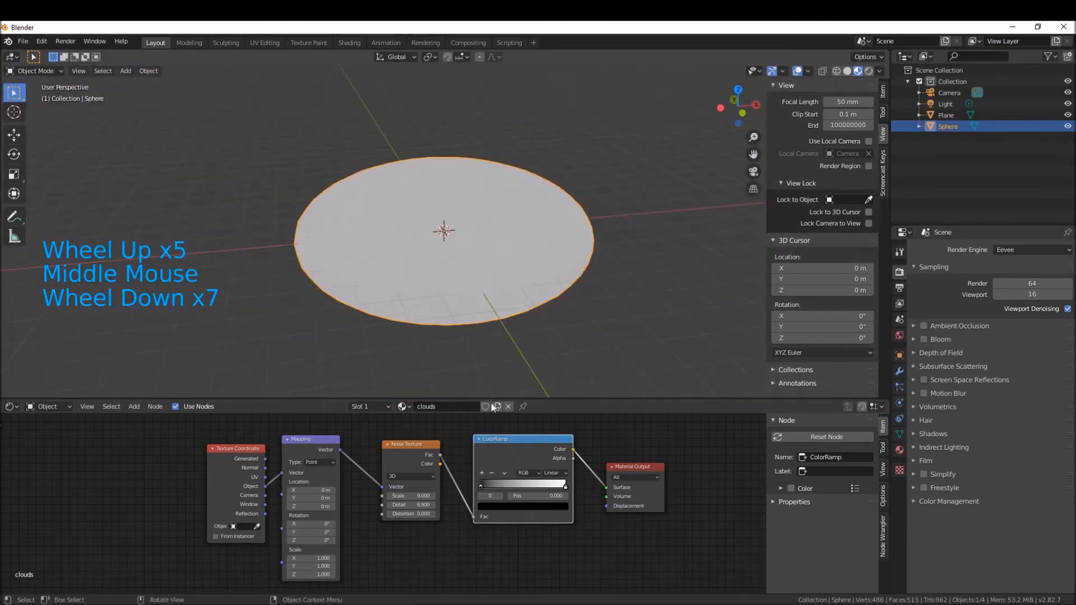
drag(638, 464, 652, 462)
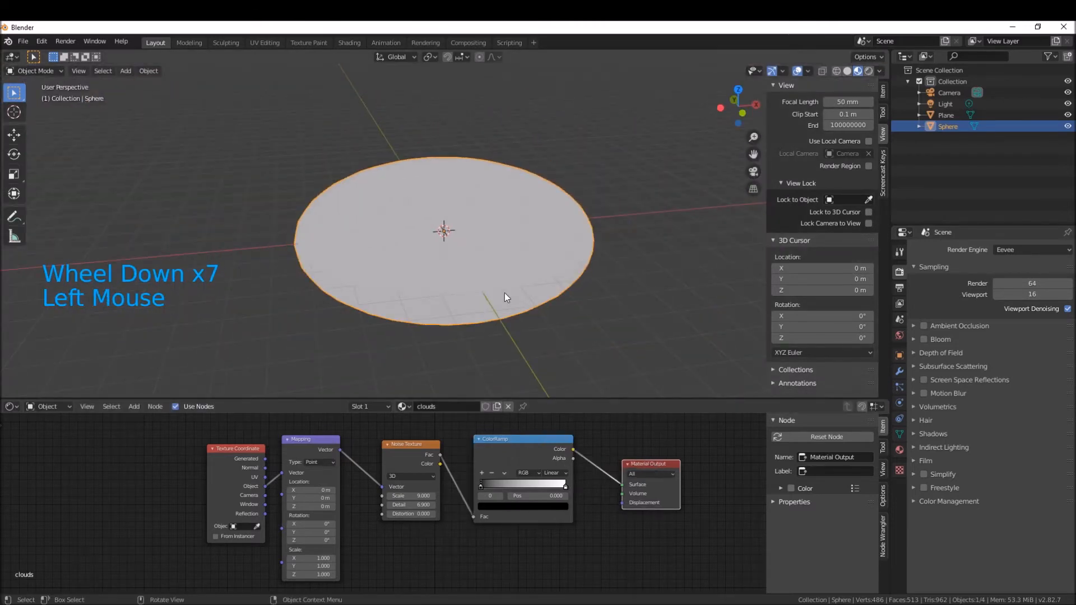
Try the ColorRamp's black stop at about 0.495 and return it to the start of the ramp.
scroll(491, 291, up, 2)
drag(480, 486, 532, 493)
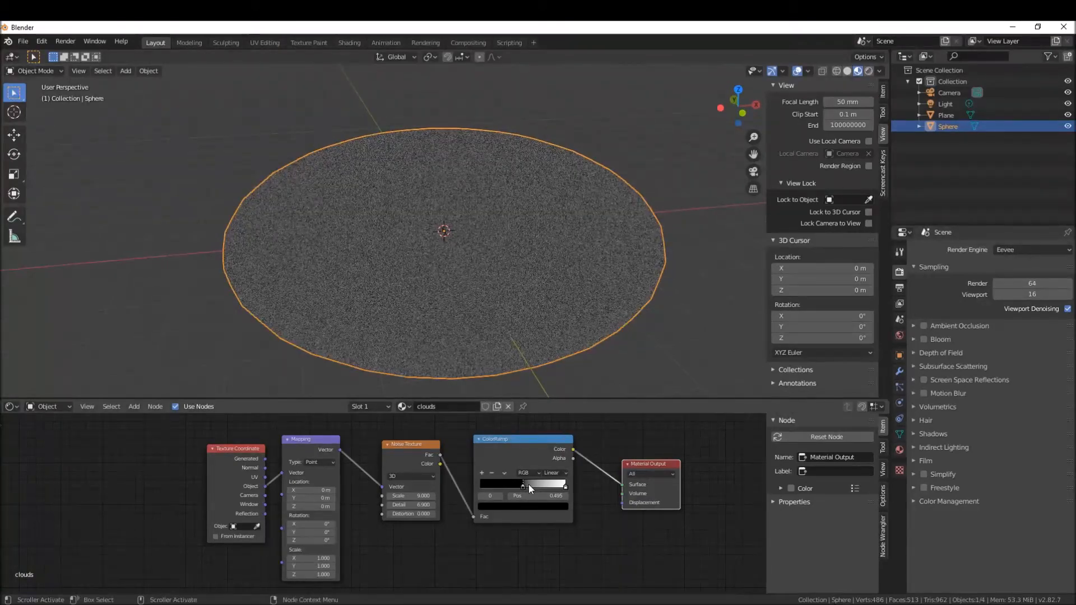
drag(522, 491, 467, 483)
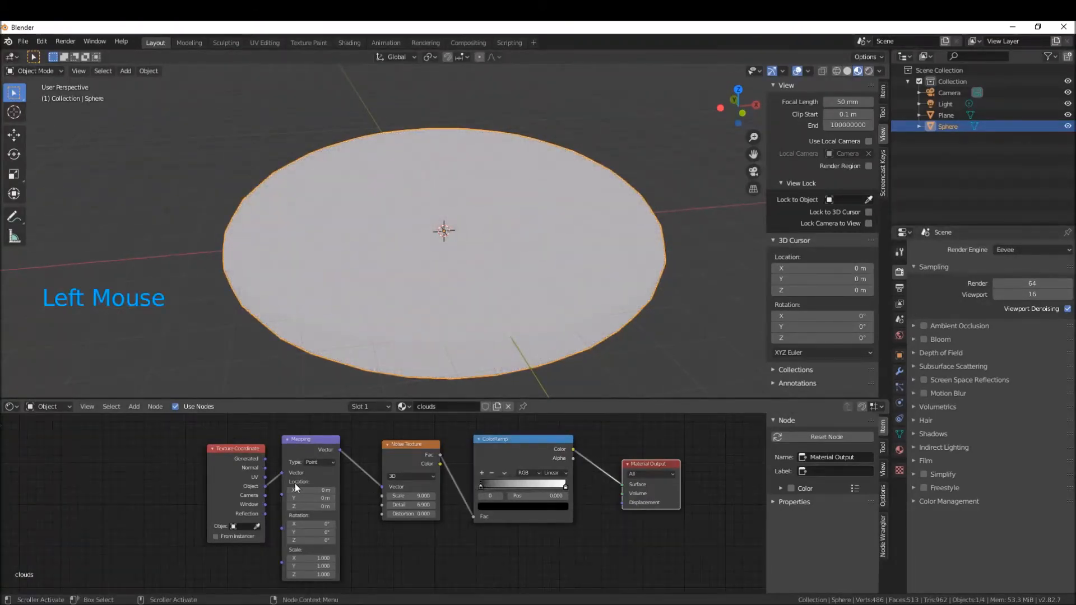
Connect the Texture Coordinate's Generated output to the Mapping node's Vector input in place of Object.
drag(265, 459, 283, 474)
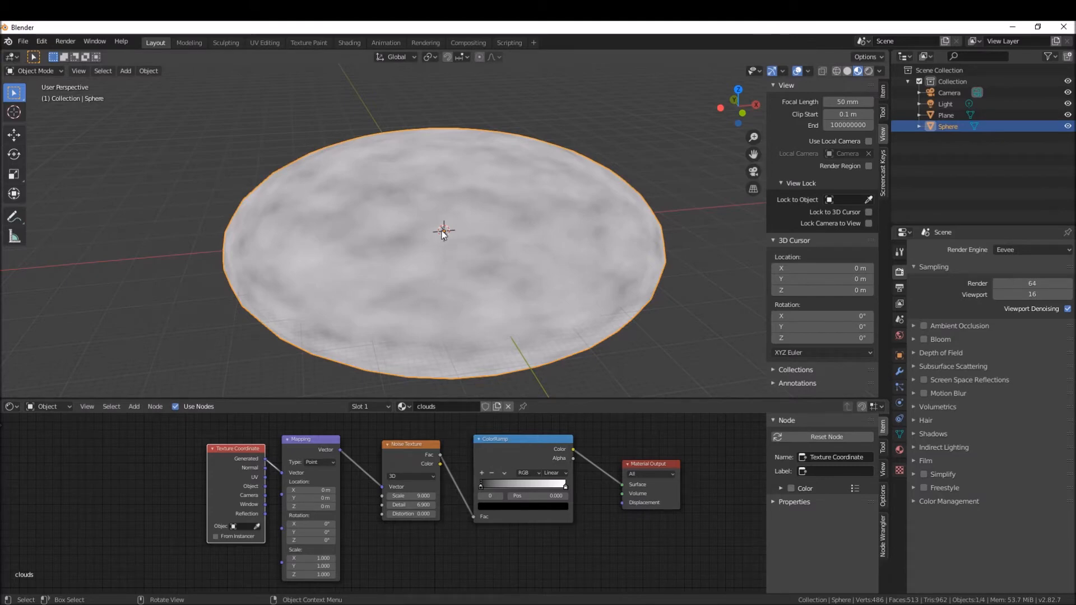
middle_drag(487, 227, 462, 230)
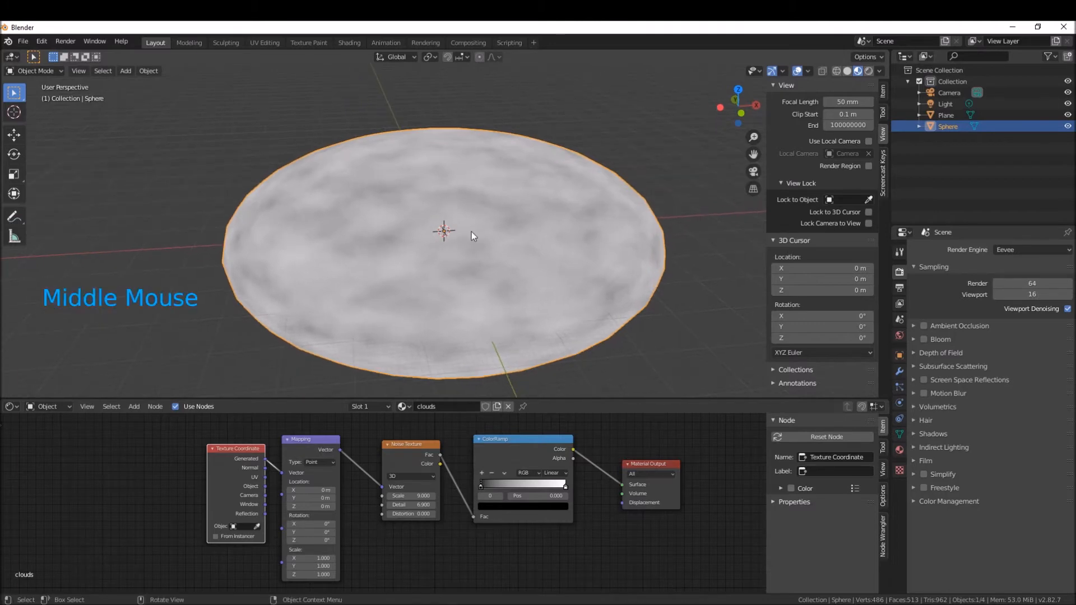
middle_drag(479, 235, 468, 236)
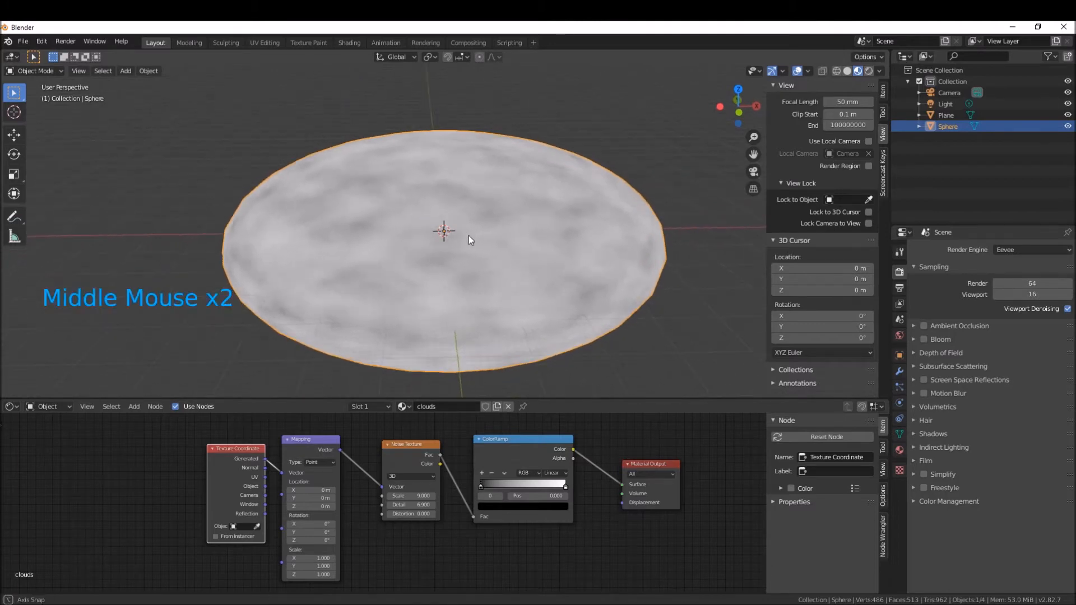
Move the ColorRamp's black stop to about 0.555 for isolated white clouds, keeping the node between the Noise Texture and Material Output.
click(482, 489)
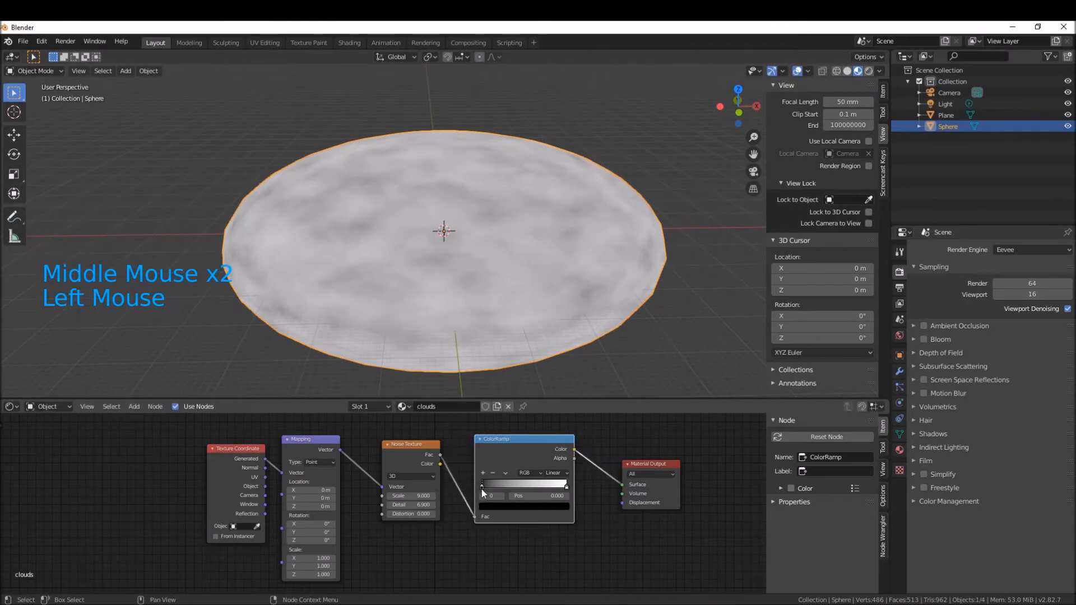
drag(482, 488, 536, 487)
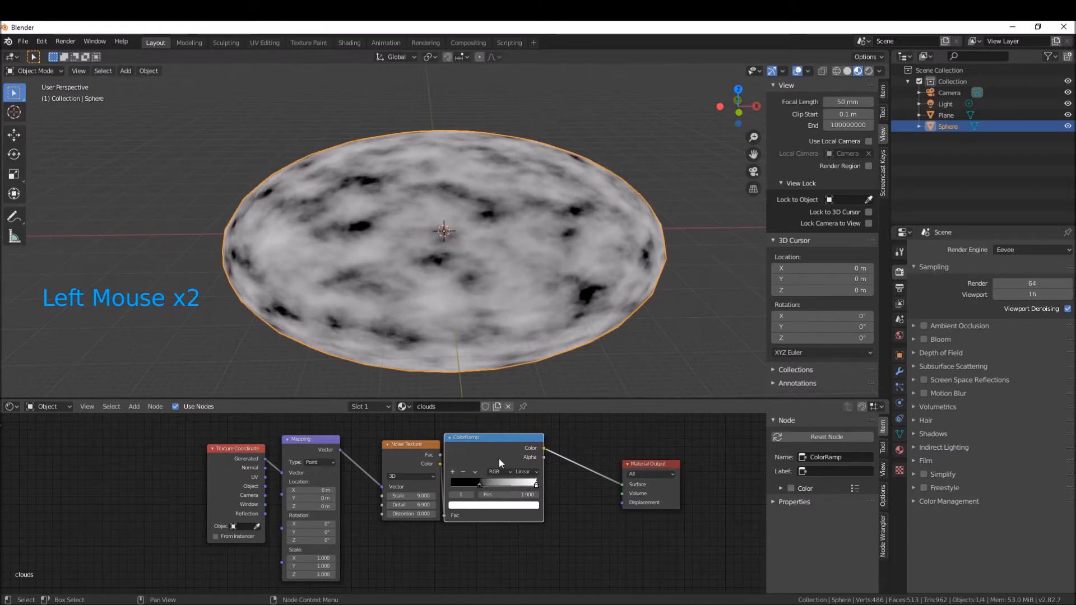
drag(494, 449, 516, 452)
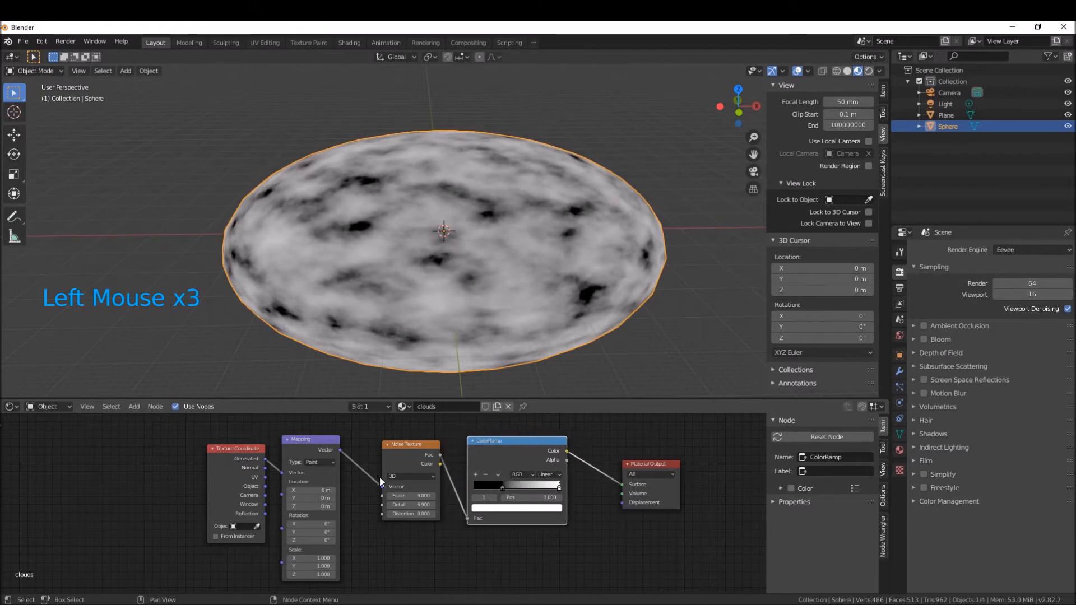
drag(502, 488, 521, 489)
middle_drag(516, 308, 409, 218)
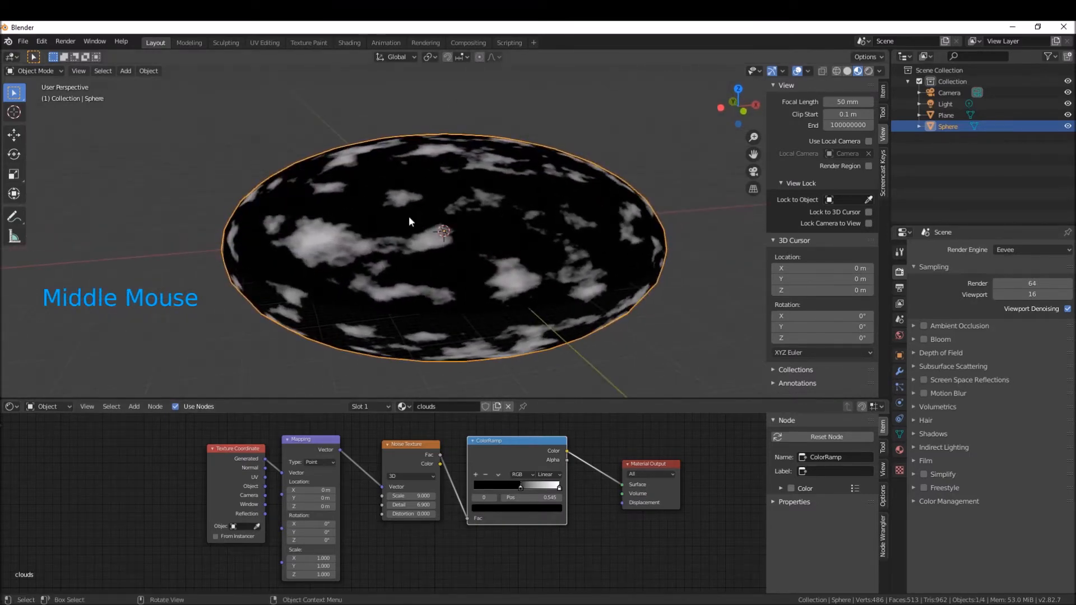
click(520, 487)
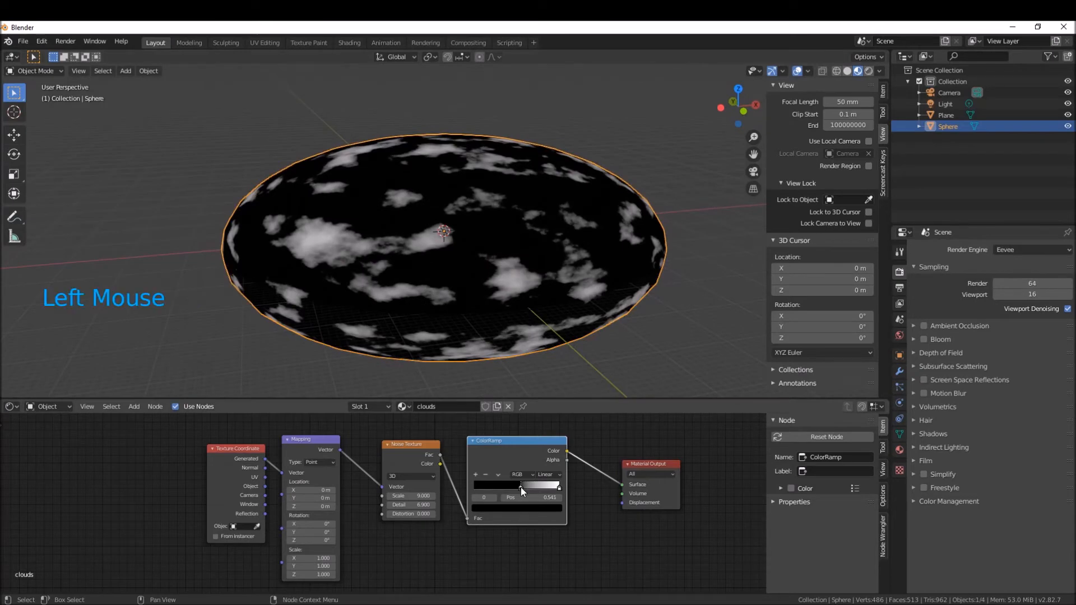
drag(520, 486, 514, 487)
middle_drag(393, 112, 456, 220)
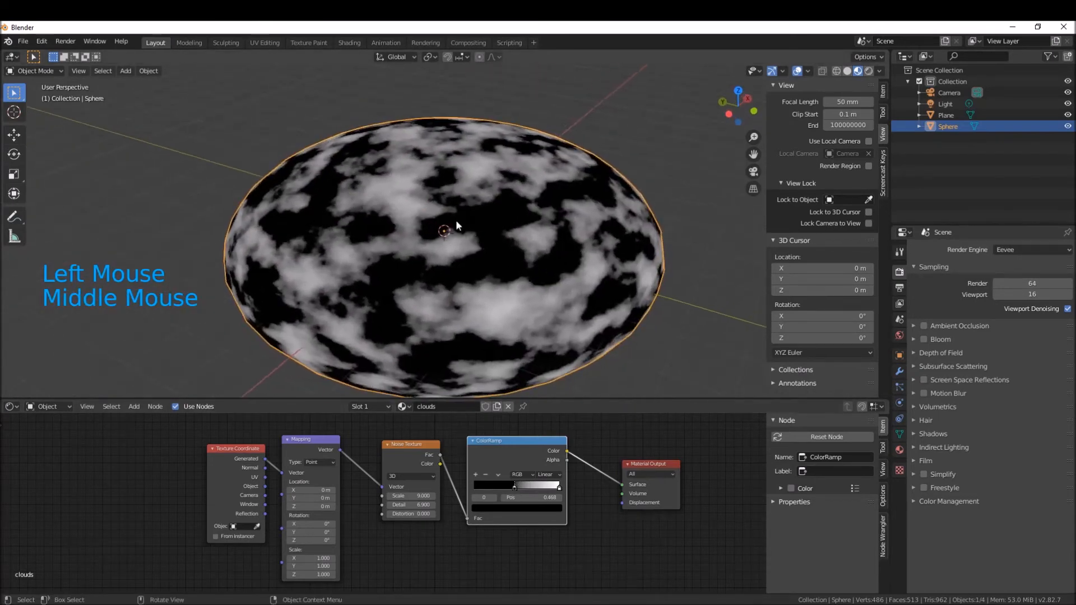
drag(515, 487, 522, 489)
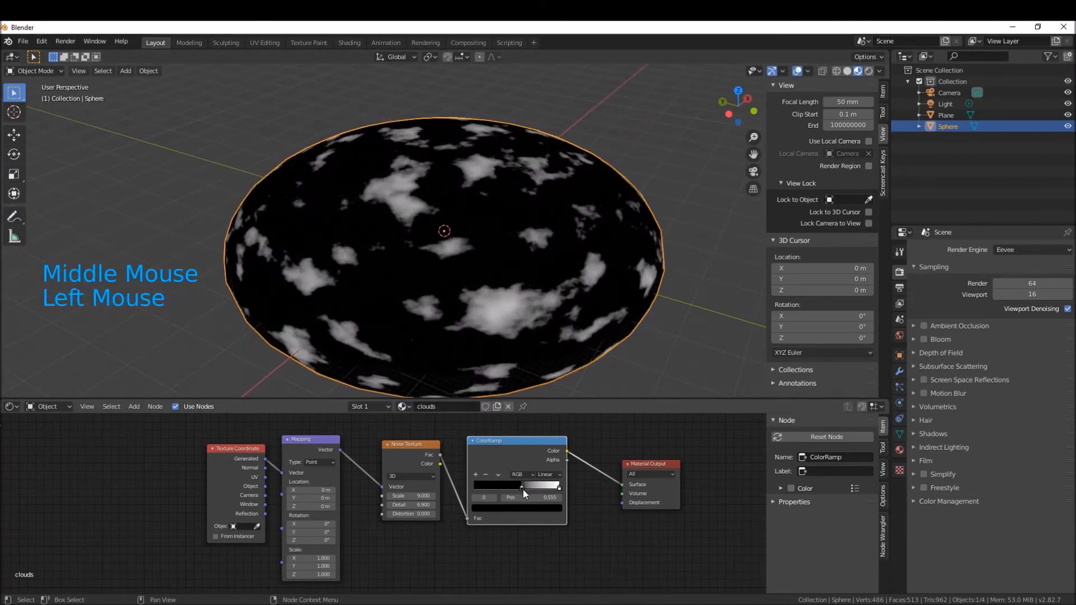
middle_drag(471, 207, 439, 181)
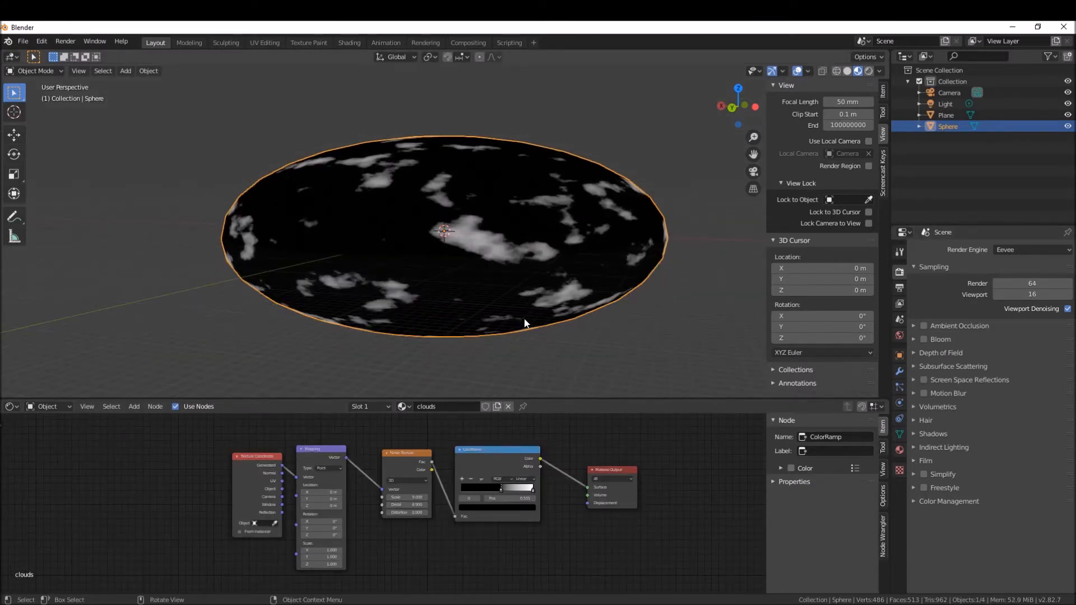
Spread out the Texture Coordinate, Mapping and Material Output nodes to make room around the Noise Texture and ColorRamp.
drag(252, 456, 228, 446)
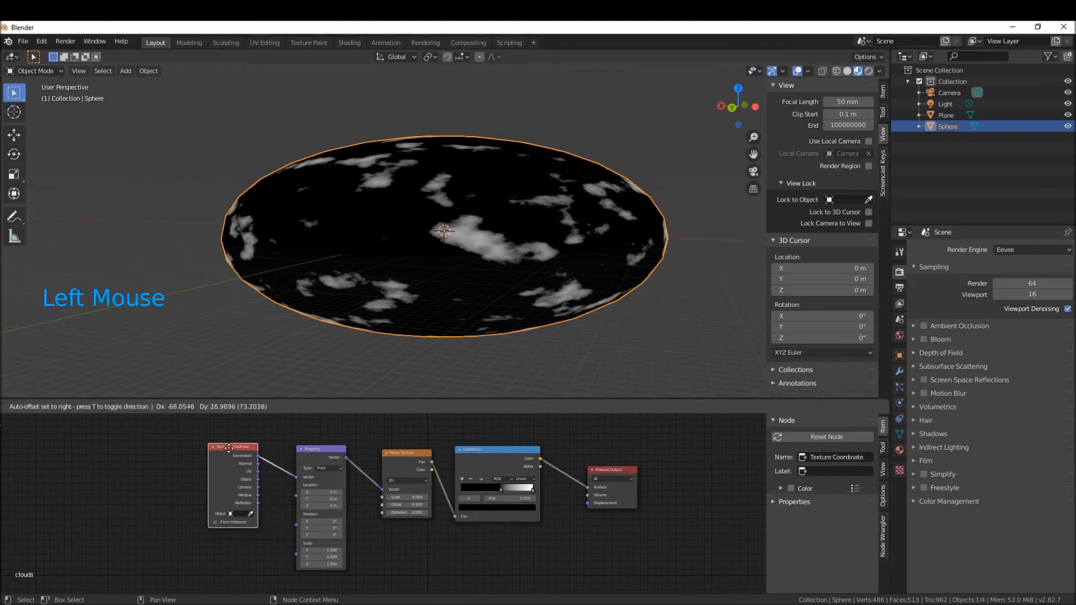
drag(321, 449, 294, 444)
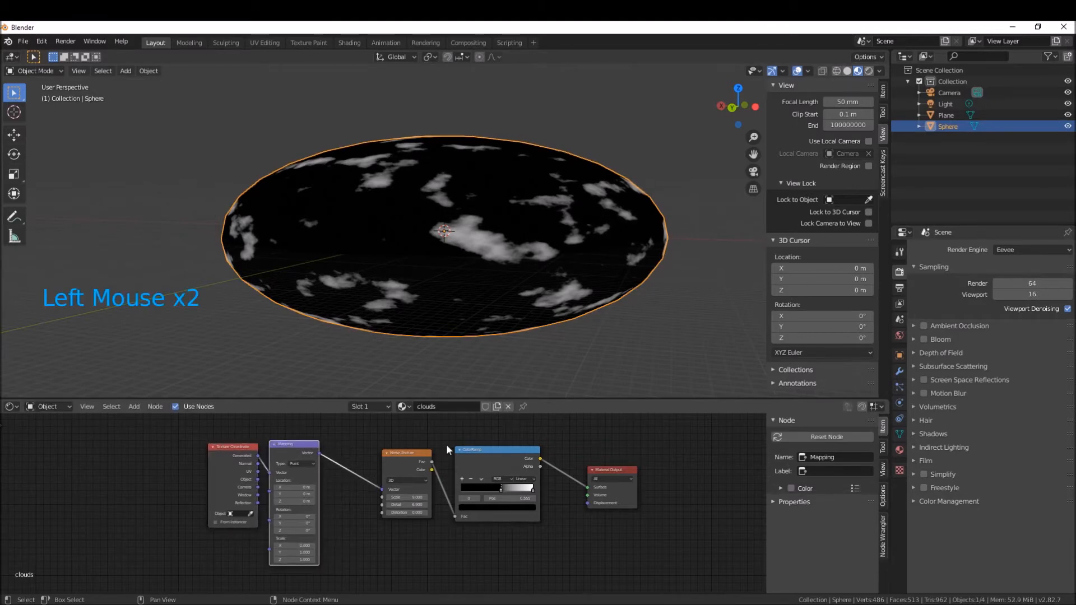
drag(628, 468, 673, 459)
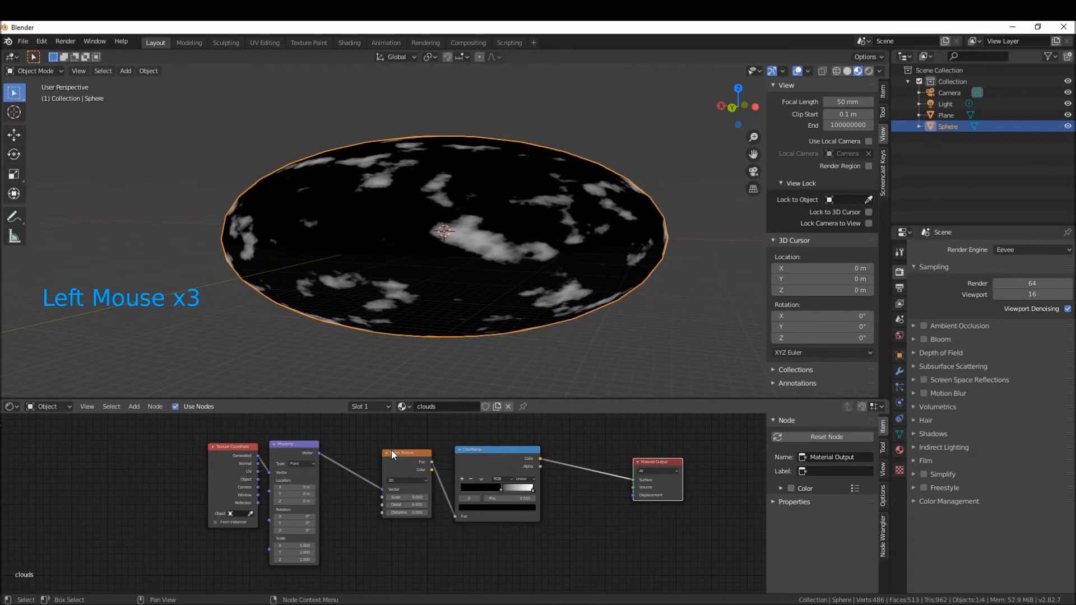
Duplicate the Noise Texture and ColorRamp nodes together and place the copies below the originals.
key(ctrl+b)
click(362, 427)
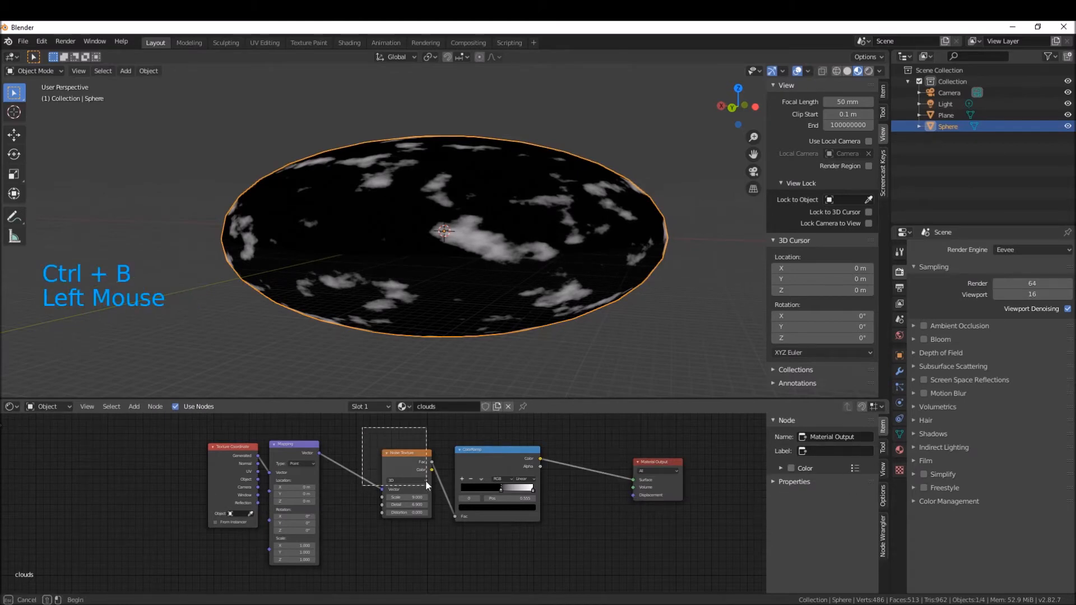
key(b)
drag(365, 433, 563, 554)
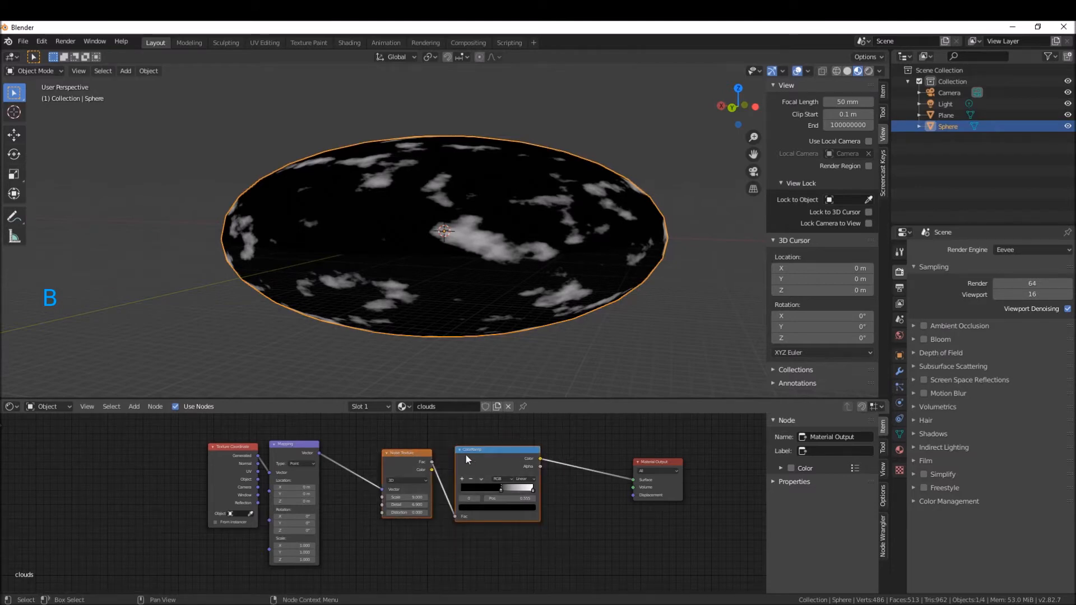
key(shift)
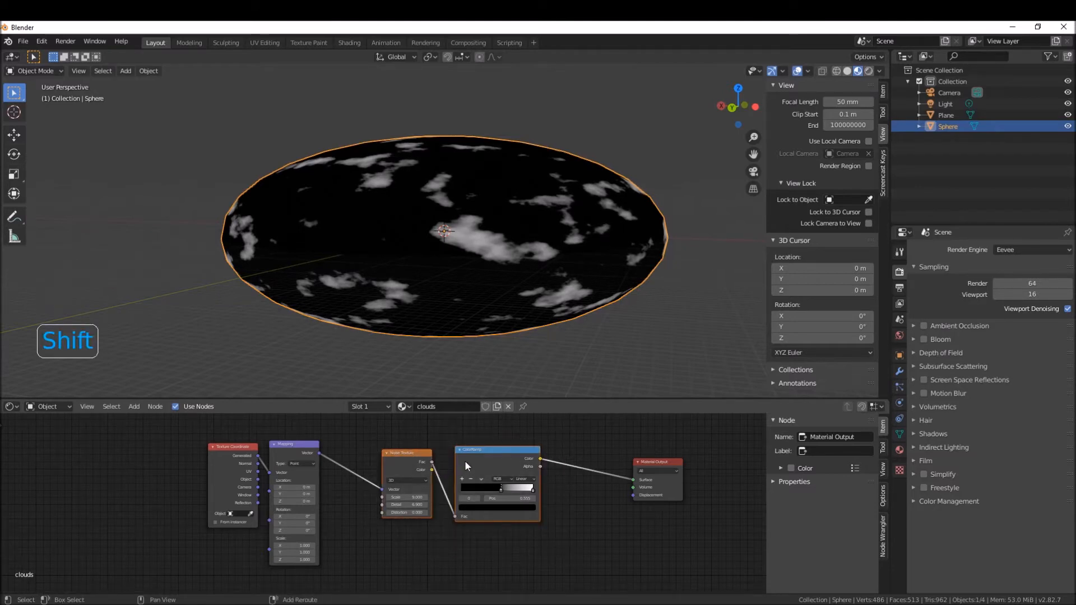
key(shift+d)
click(496, 530)
Connect the Mapping node's Vector output to the duplicated Noise Texture's Vector input.
middle_drag(548, 532, 549, 516)
middle_drag(354, 475, 311, 480)
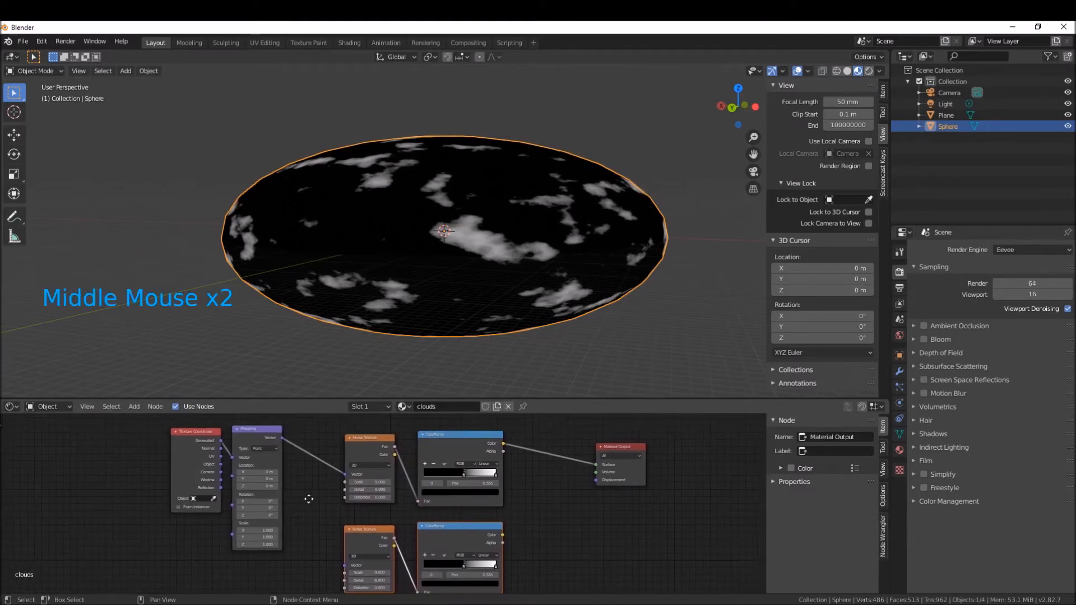
drag(276, 437, 348, 566)
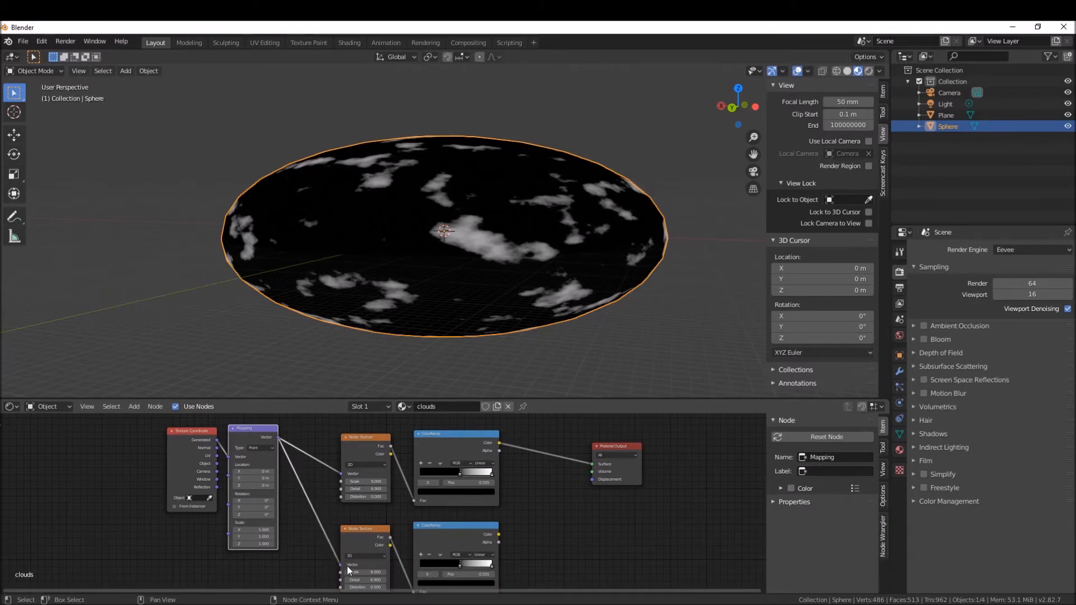
middle_drag(399, 540, 338, 519)
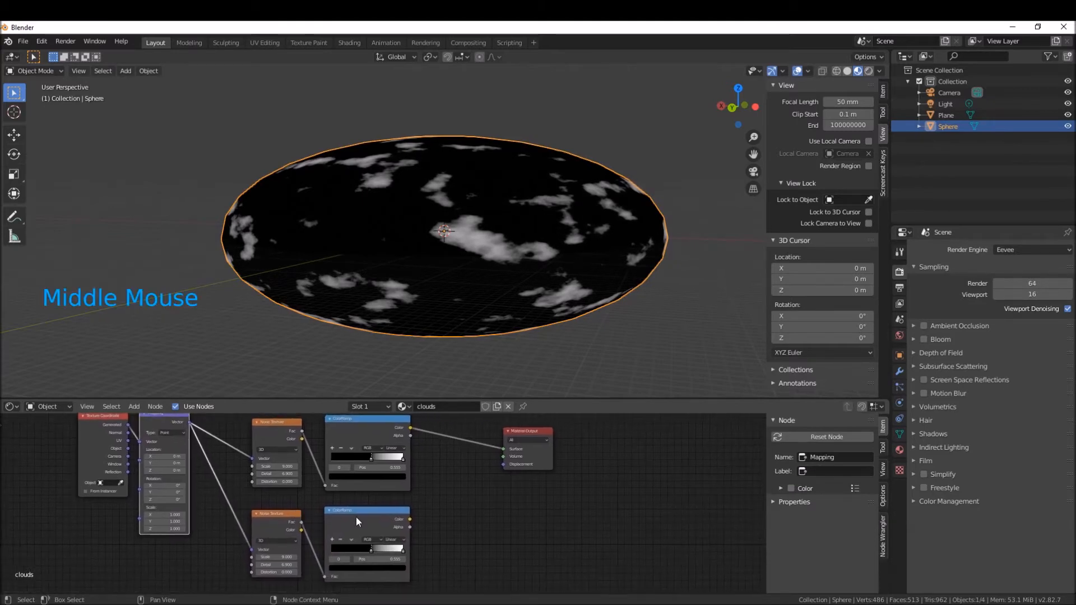
Connect the duplicated ColorRamp's Color output to the Material Output's Surface input to preview it on the sphere.
click(409, 519)
drag(409, 519, 503, 449)
mouse_move(417, 275)
middle_down()
mouse_move(445, 280)
mouse_move(413, 282)
middle_up()
middle_drag(408, 339, 458, 328)
middle_drag(434, 424, 513, 465)
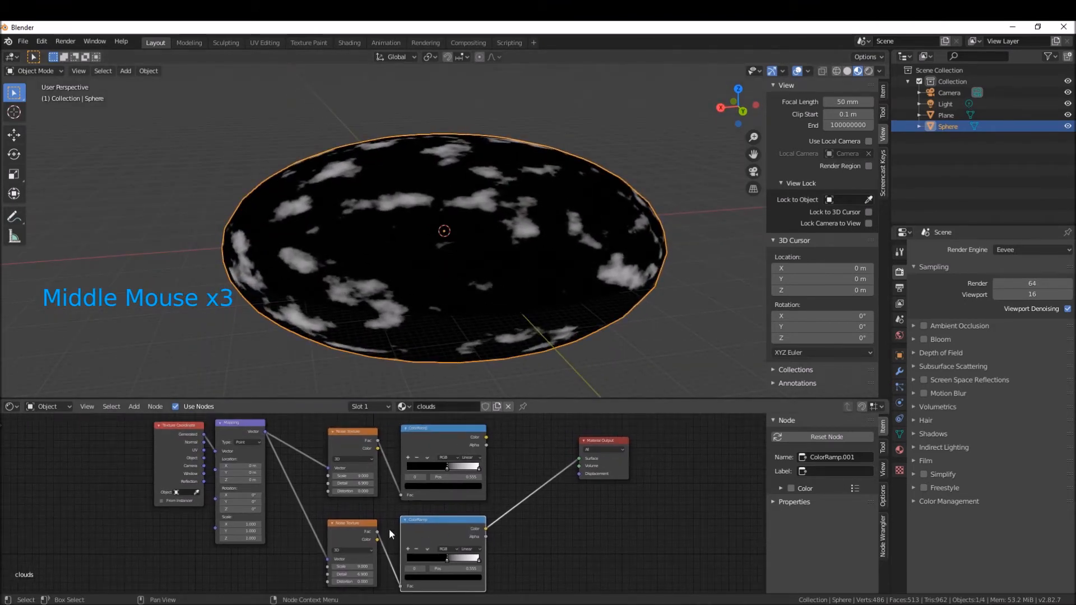
Set the duplicated Noise Texture's Scale to about 5.8 and its ColorRamp's black stop to about 0.48 for bigger clouds.
drag(365, 566, 446, 561)
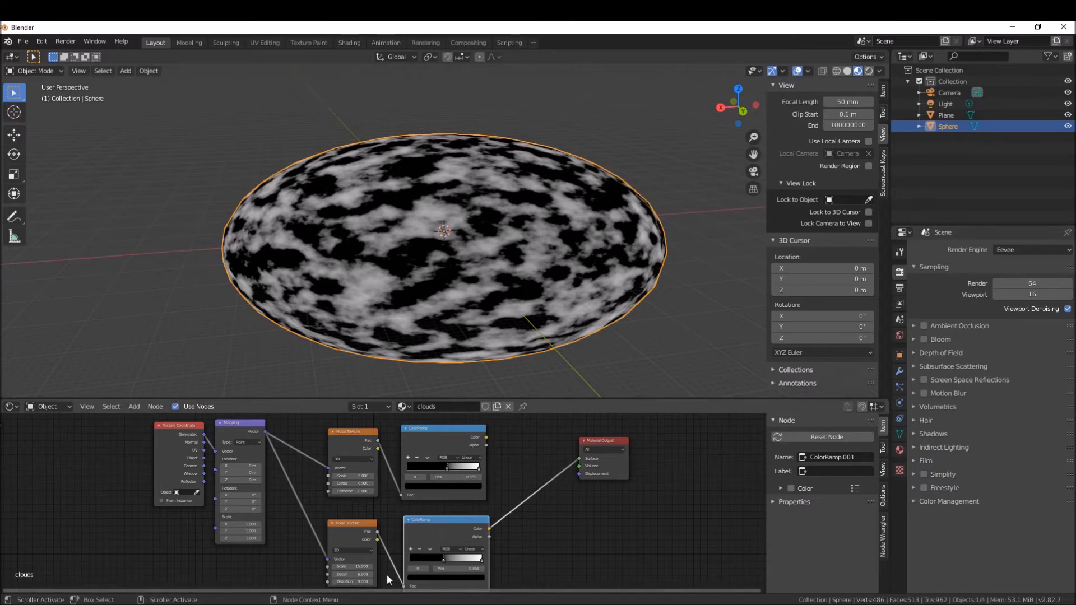
drag(355, 567, 314, 567)
click(358, 567)
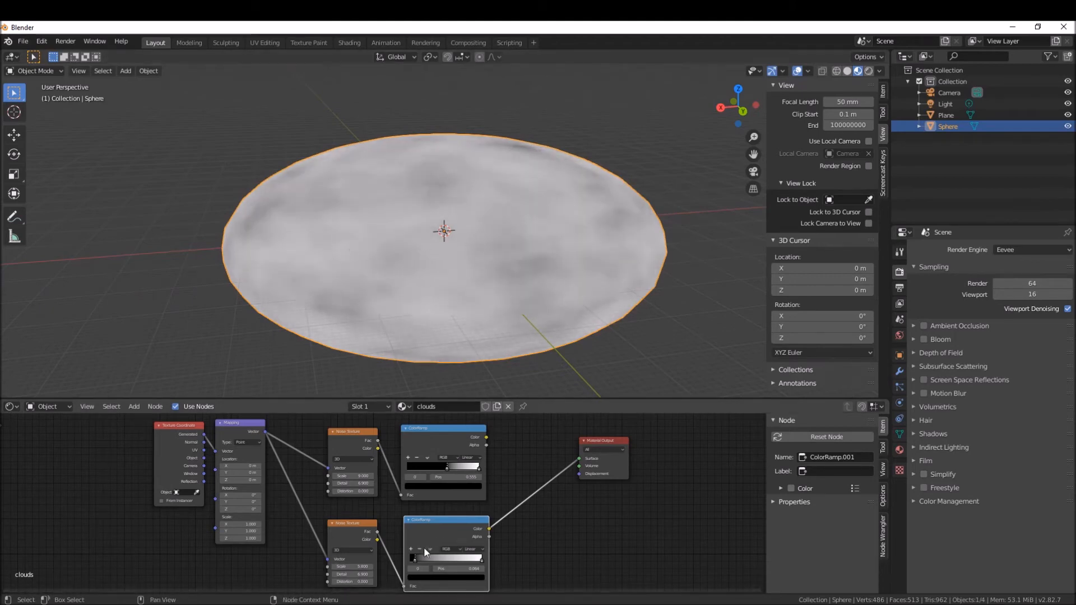
drag(414, 557, 448, 560)
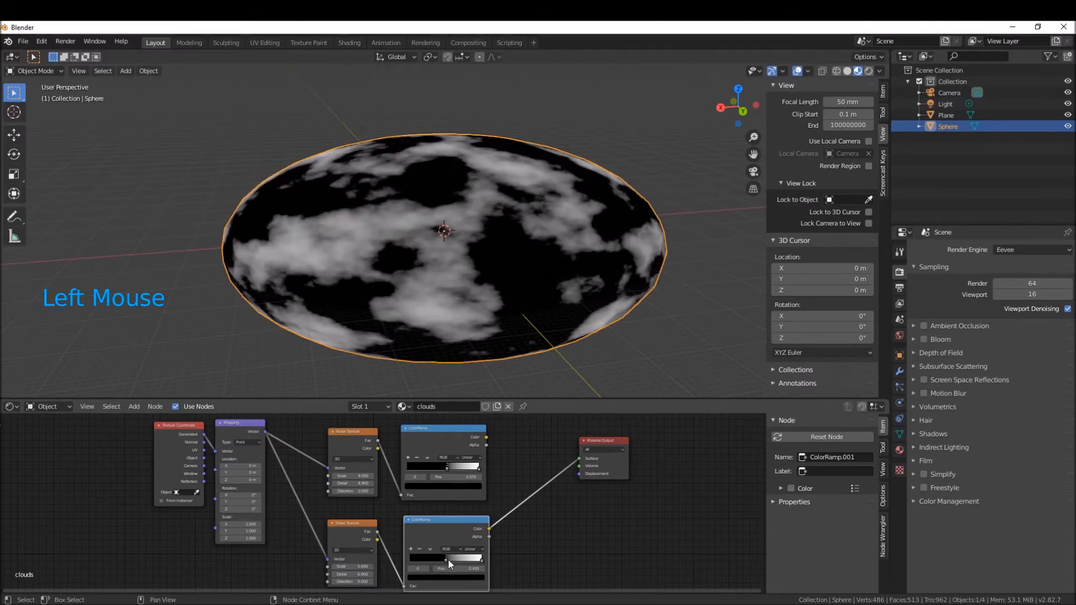
middle_drag(388, 242, 478, 198)
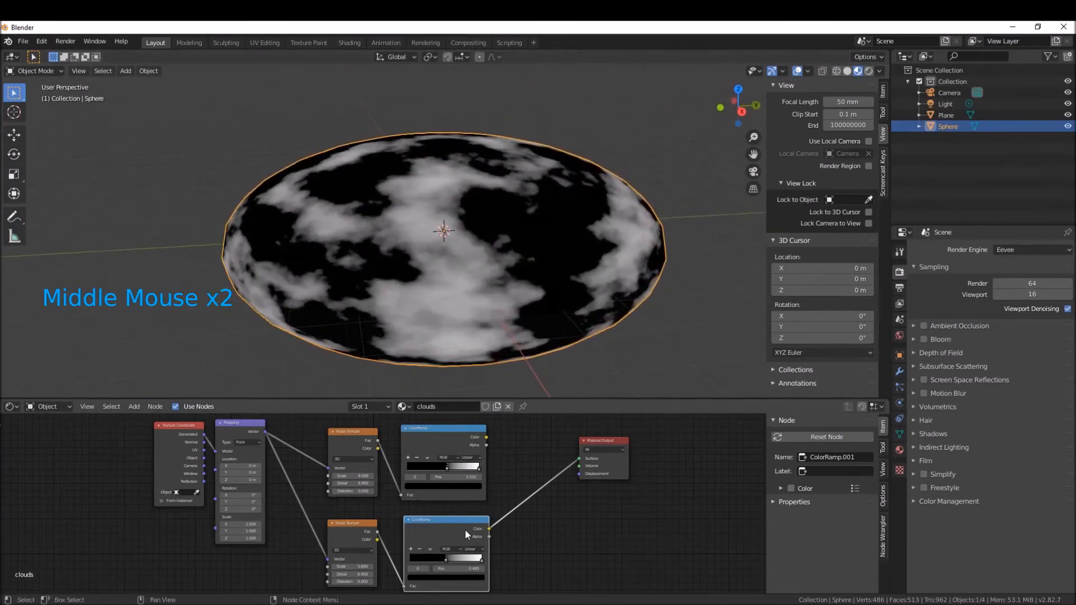
Compare both cloud layers by linking the upper ColorRamp, and again the lower one, to the Material Output's Surface.
drag(487, 437, 566, 457)
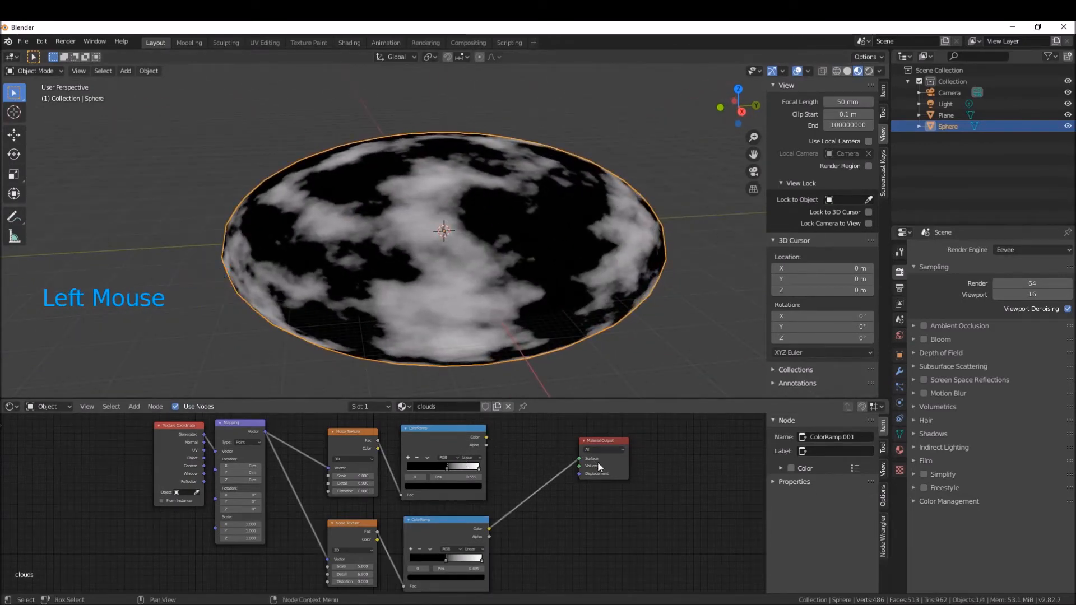
drag(486, 439, 580, 458)
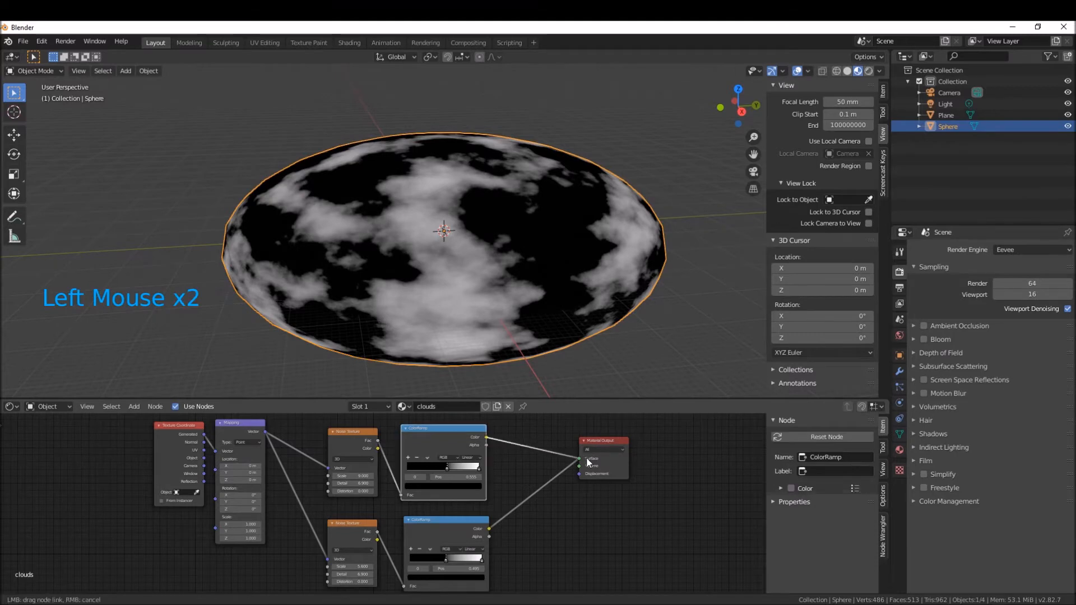
drag(490, 528, 579, 459)
middle_drag(409, 231, 505, 247)
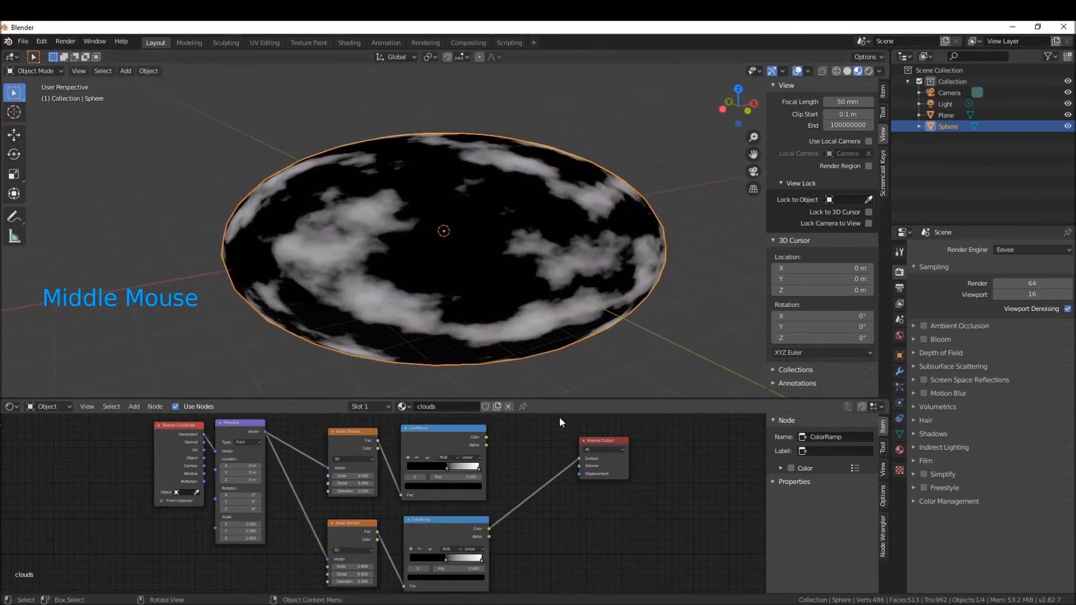
Move the Material Output farther from the ColorRamps and cut the link feeding its Surface input.
click(621, 442)
drag(624, 445, 643, 444)
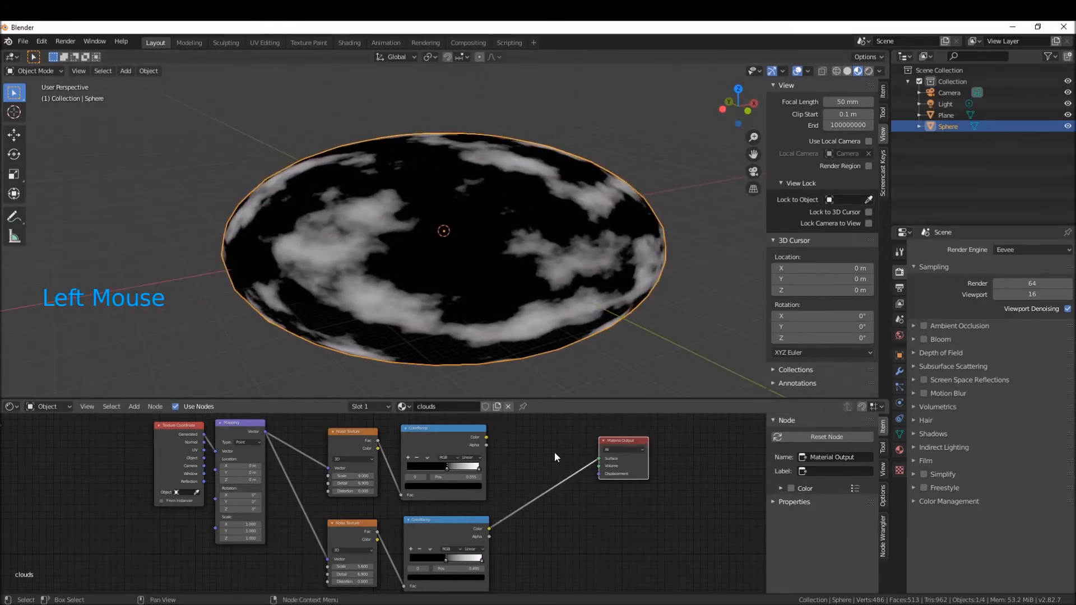
ctrl+right_drag(538, 473, 539, 526)
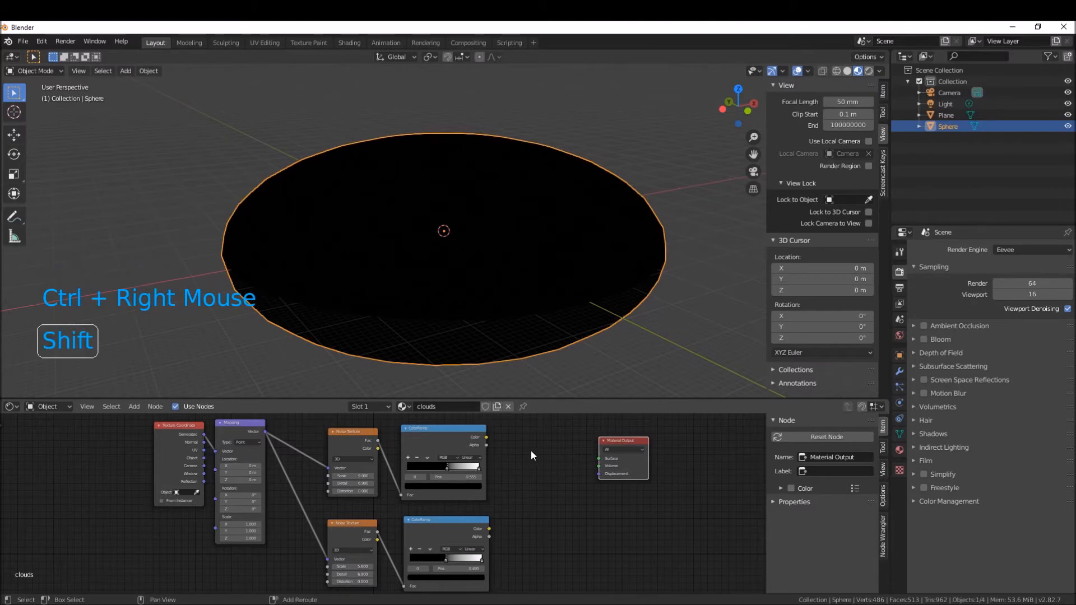
Add a Mix color node between the ColorRamps and Material Output, and connect the upper ColorRamp's Color to its Color1 input.
key(shift+a)
click(530, 451)
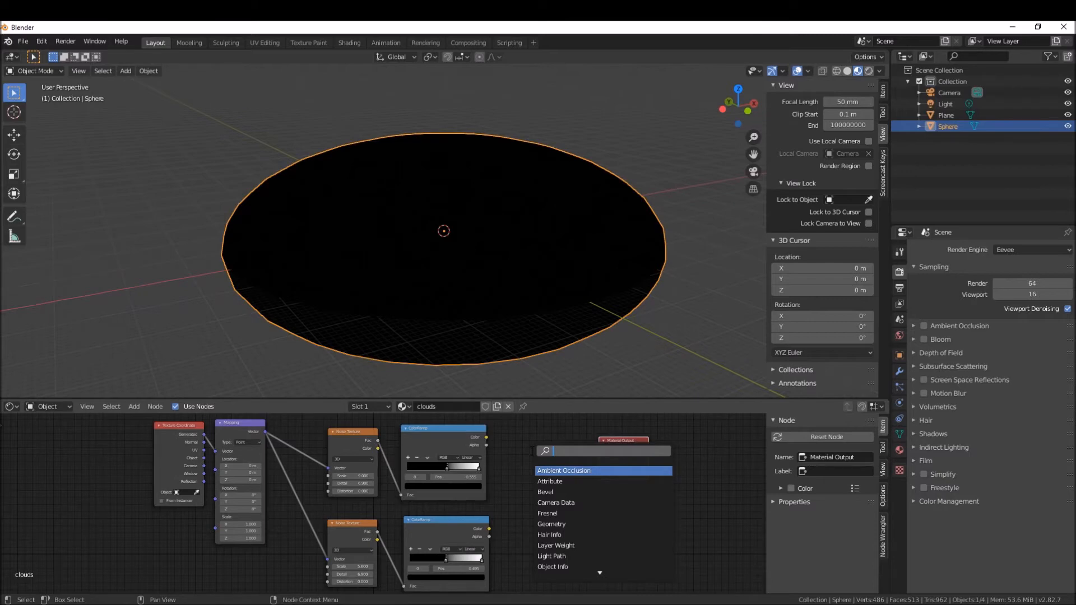
text(mix)
key(Down)
key(Return)
click(521, 453)
drag(643, 444, 677, 445)
drag(540, 461, 545, 467)
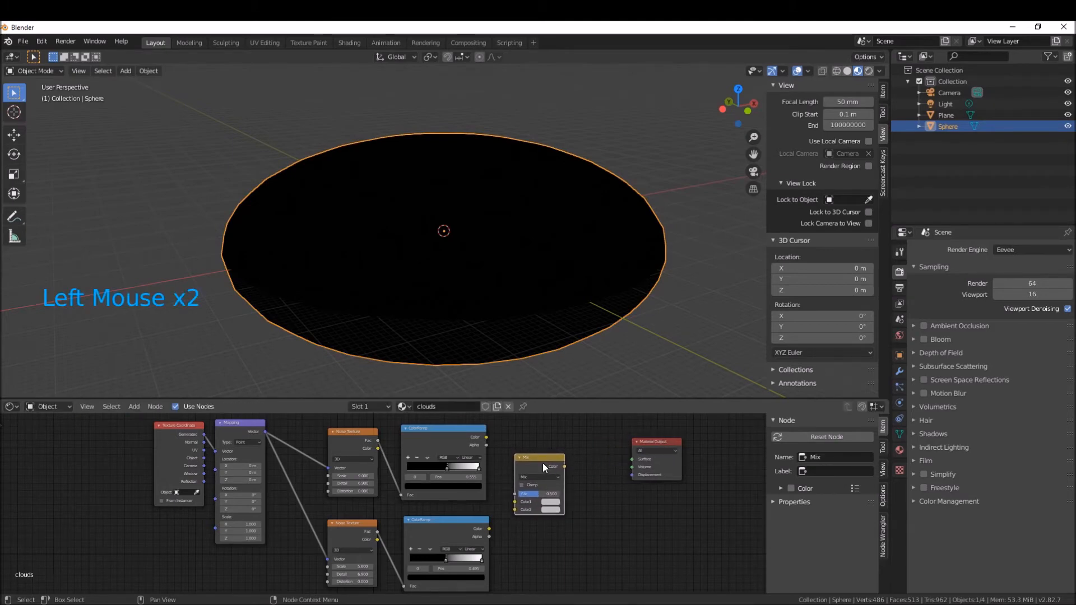
drag(485, 437, 493, 442)
drag(510, 506, 513, 501)
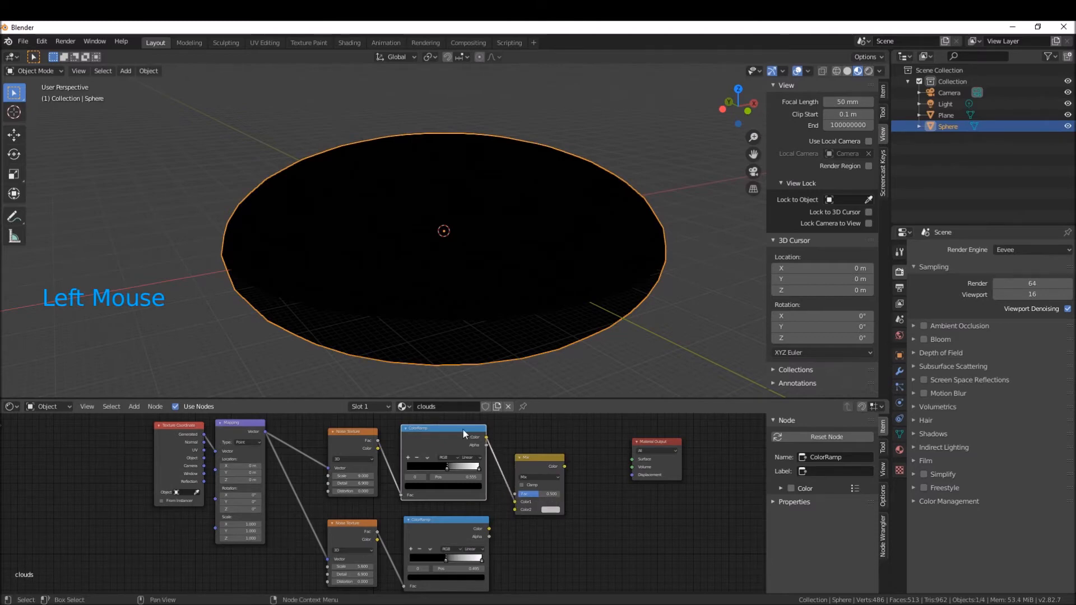
Label the upper Noise Texture node "Small Clouds".
click(359, 431)
click(423, 428)
click(365, 433)
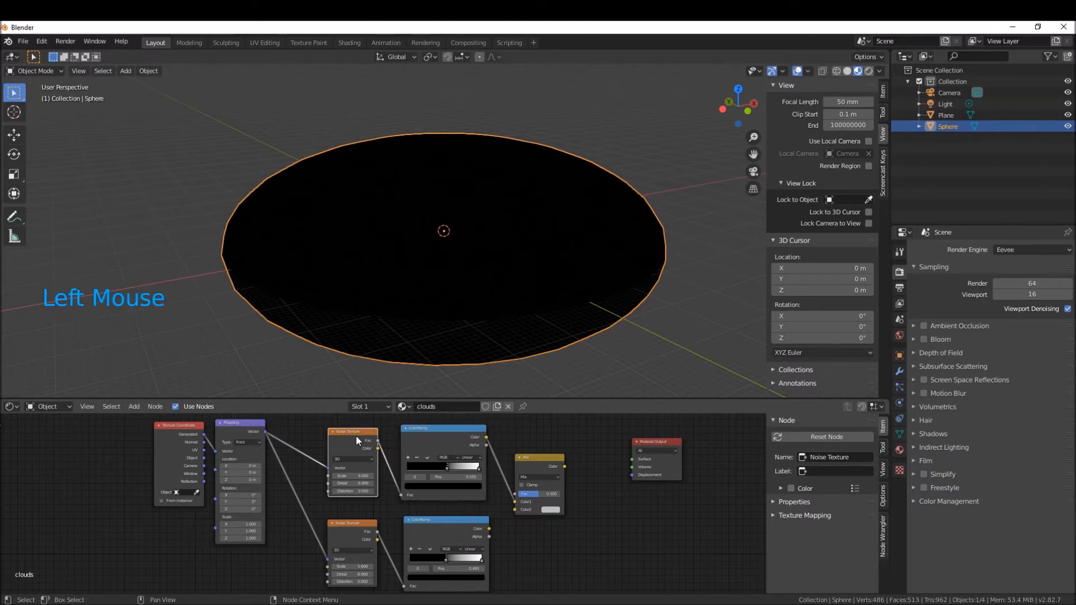
click(820, 470)
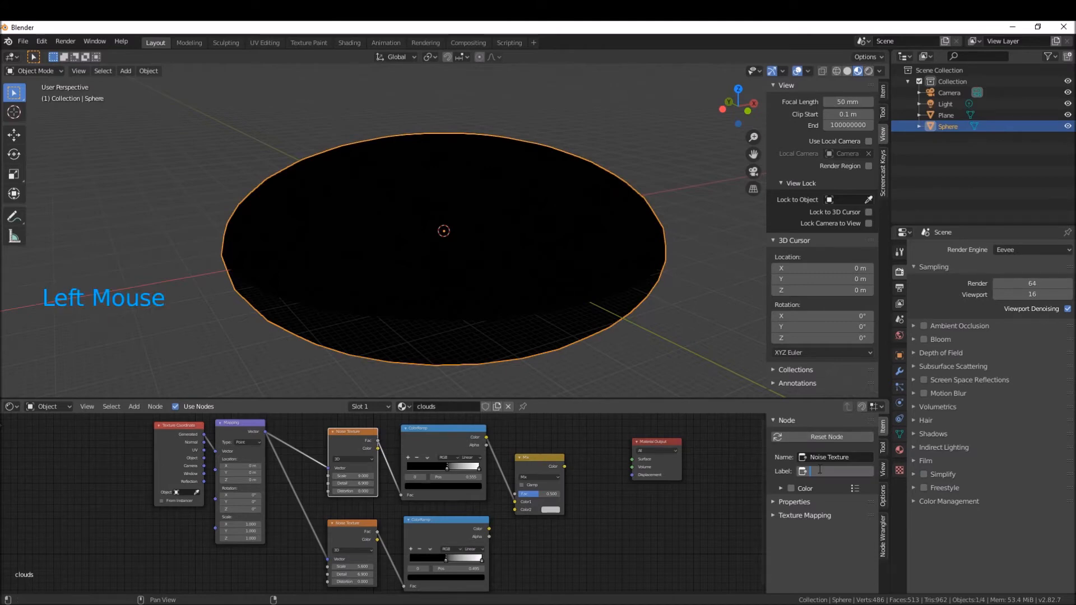
text(Small C)
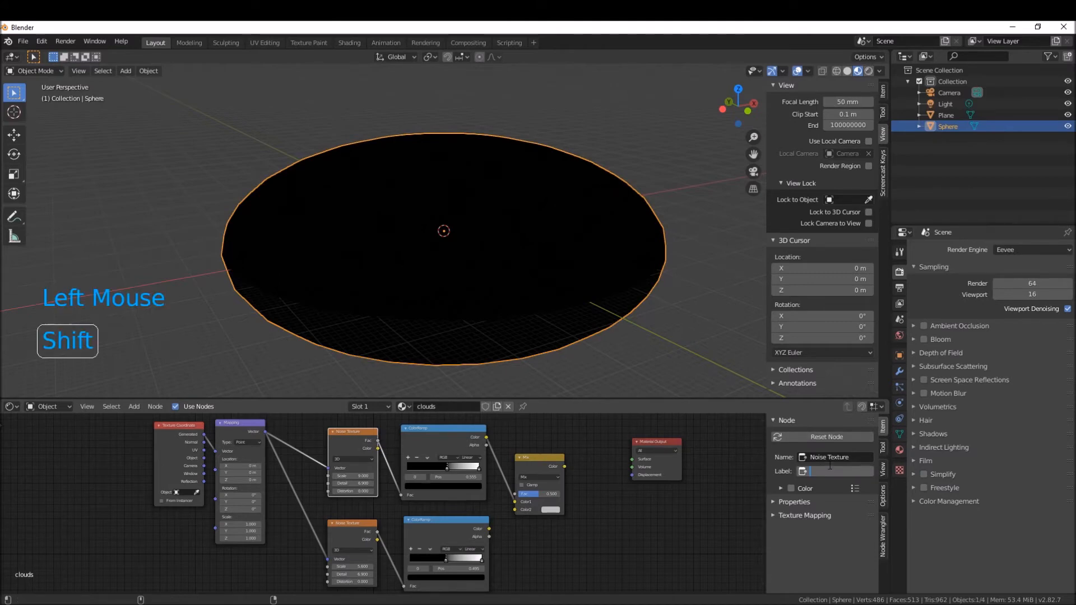
text(lu)
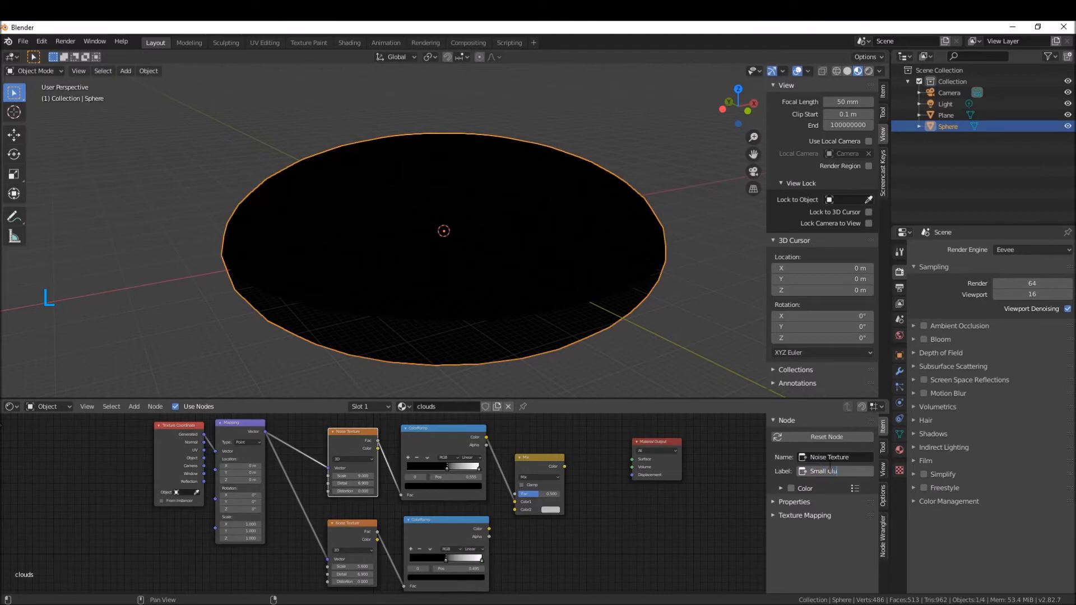
text(uds)
key(Return)
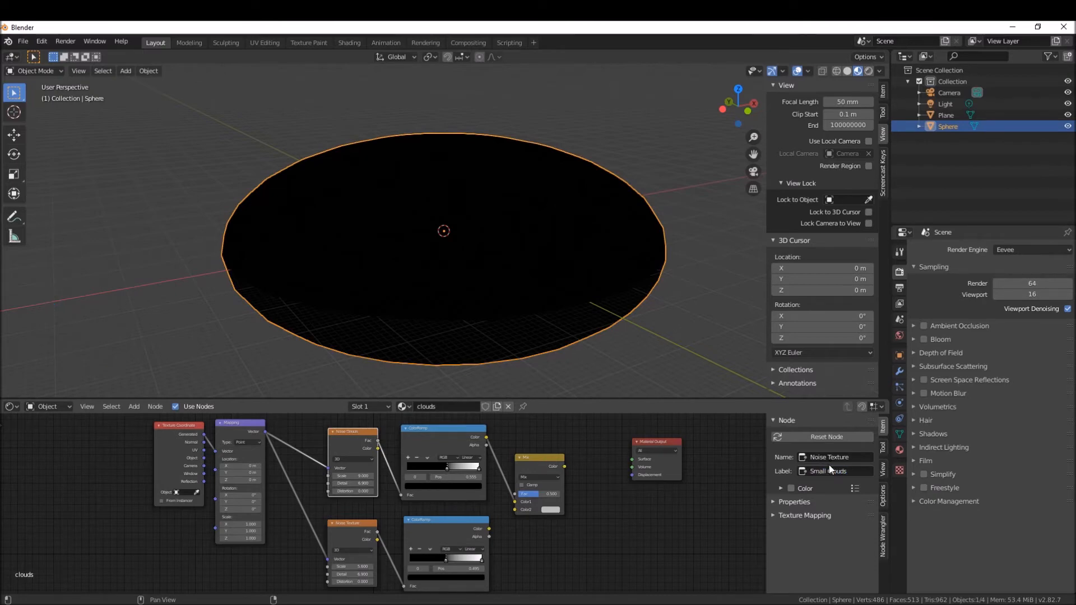
click(343, 433)
Label the lower Noise Texture node "BigClouds".
click(351, 523)
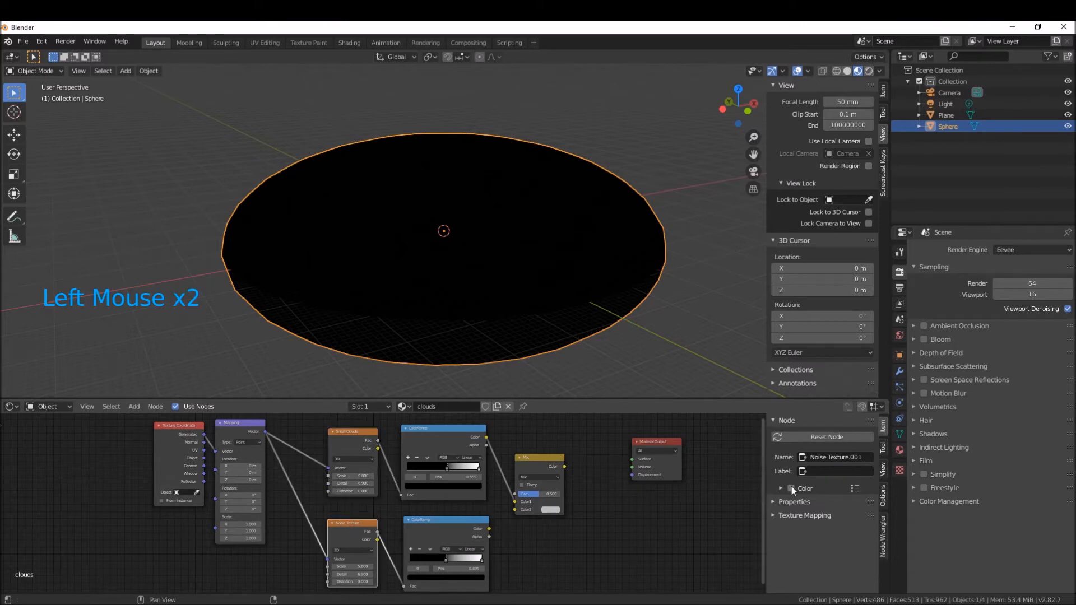
click(831, 470)
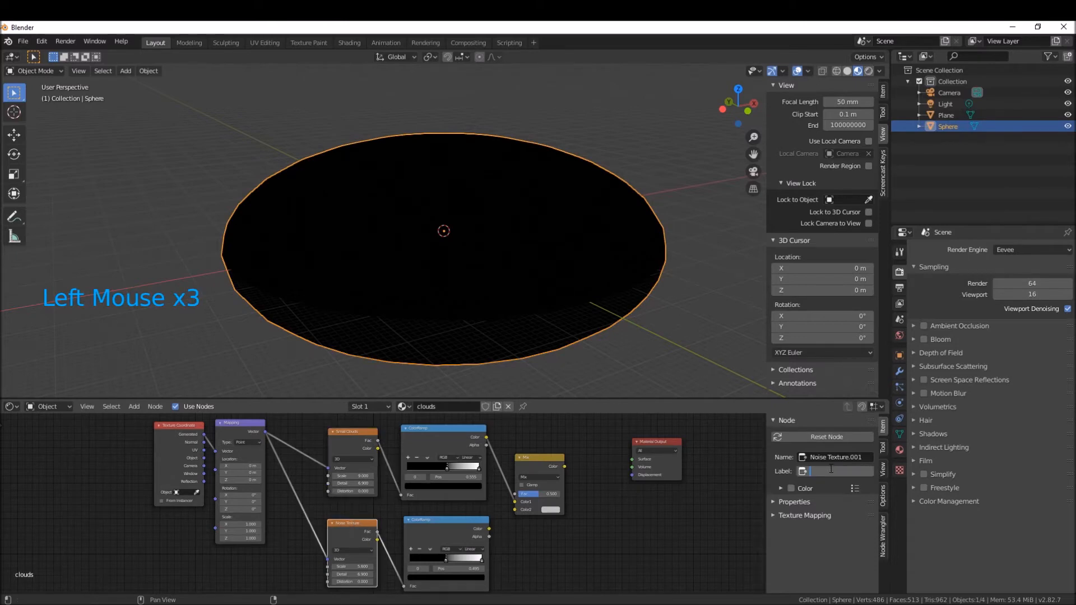
text(Big)
key(BackSpace)
key(BackSpace)
text(gClouds)
key(Return)
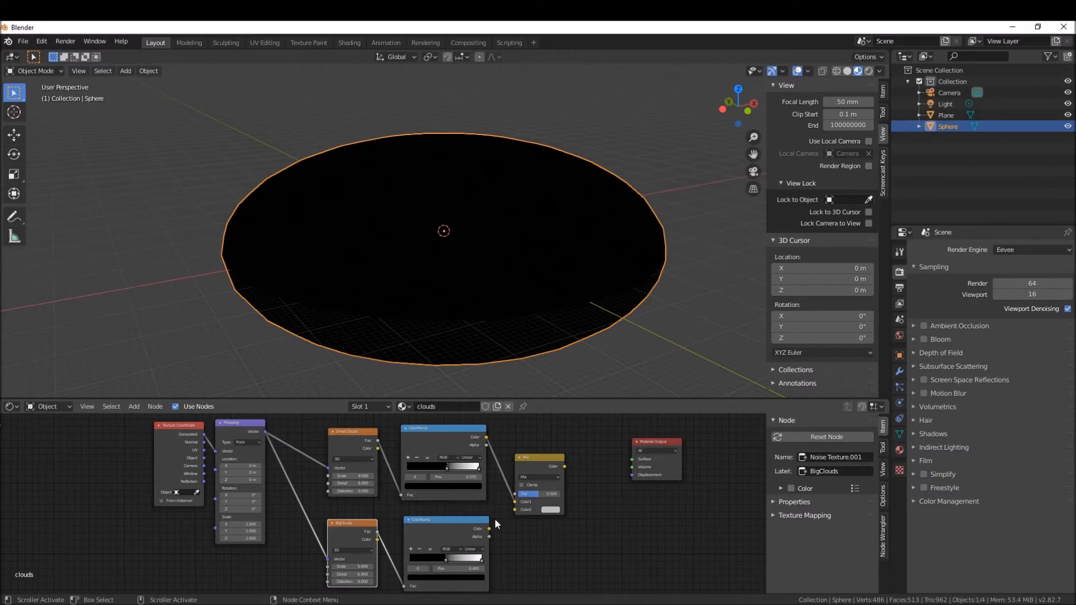
Connect the lower ColorRamp's Color to the Mix node's Color2 and the Mix output to the Material Output's Surface.
middle_drag(523, 533, 486, 530)
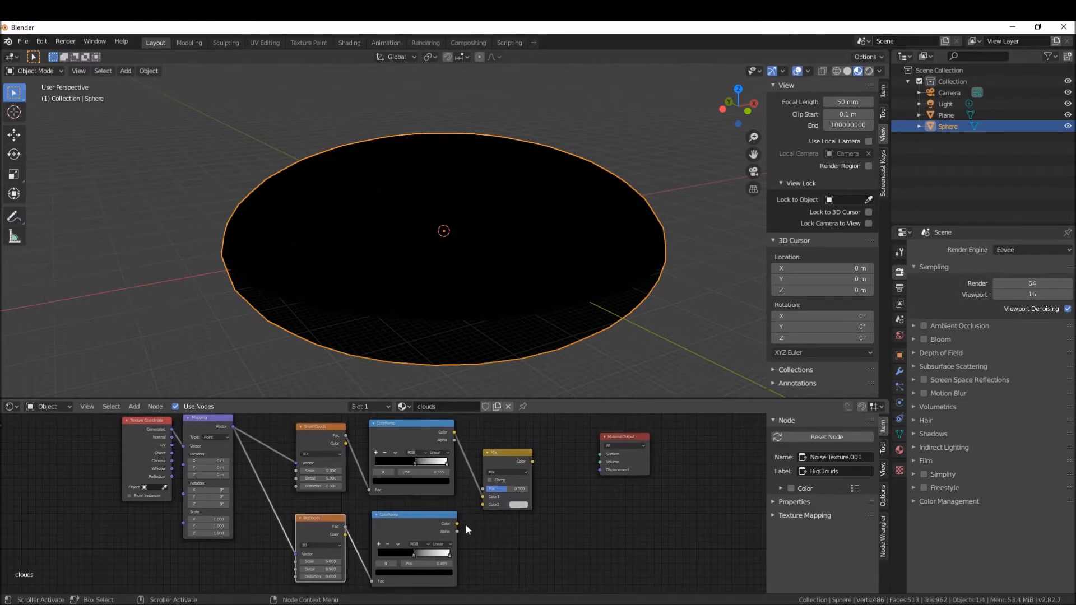
drag(457, 524, 489, 507)
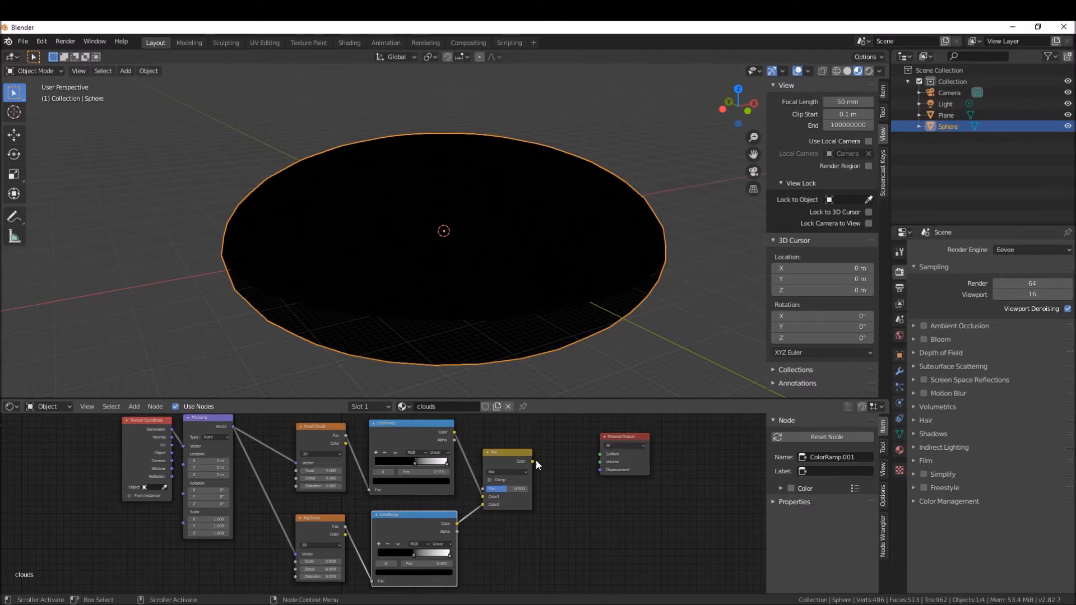
drag(531, 461, 600, 453)
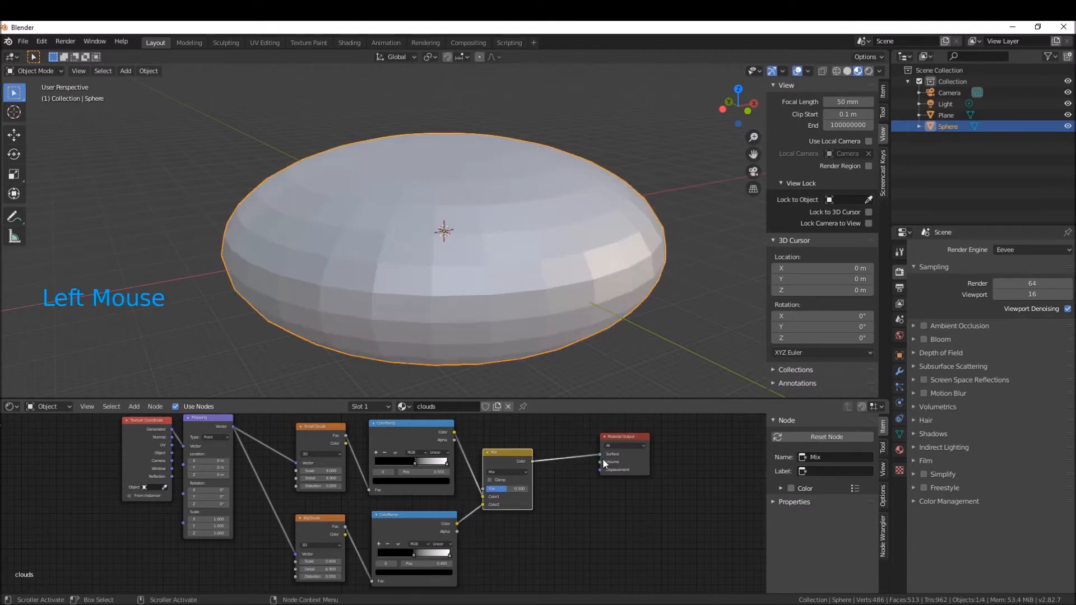
middle_drag(385, 230, 451, 241)
middle_drag(464, 199, 409, 227)
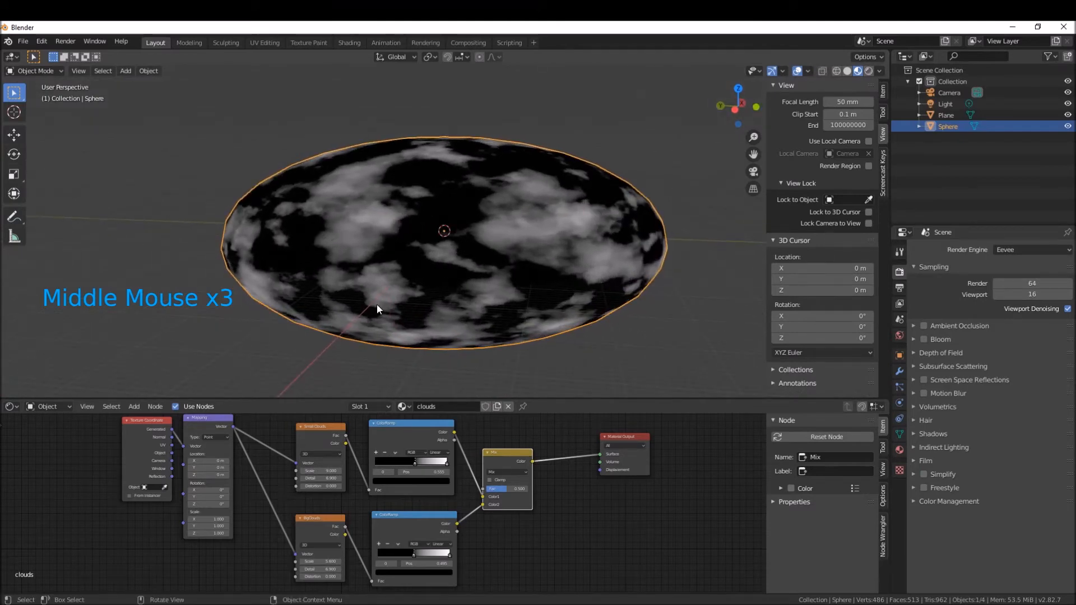
Insert a third ColorRamp on the link between the Mix node and the Material Output, moving the output to make room.
drag(620, 436, 663, 438)
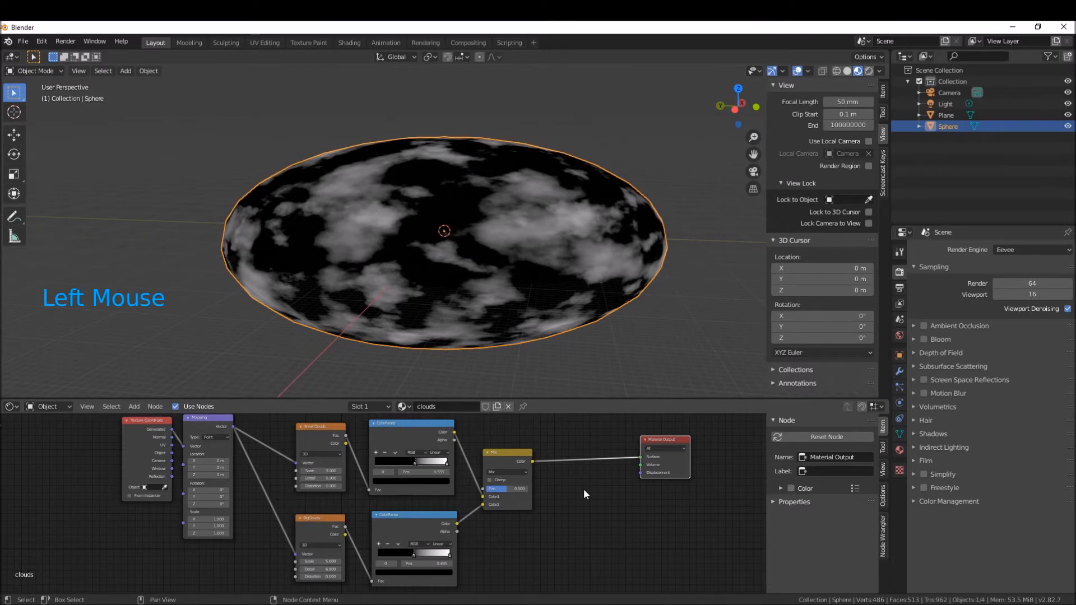
key(shift+a)
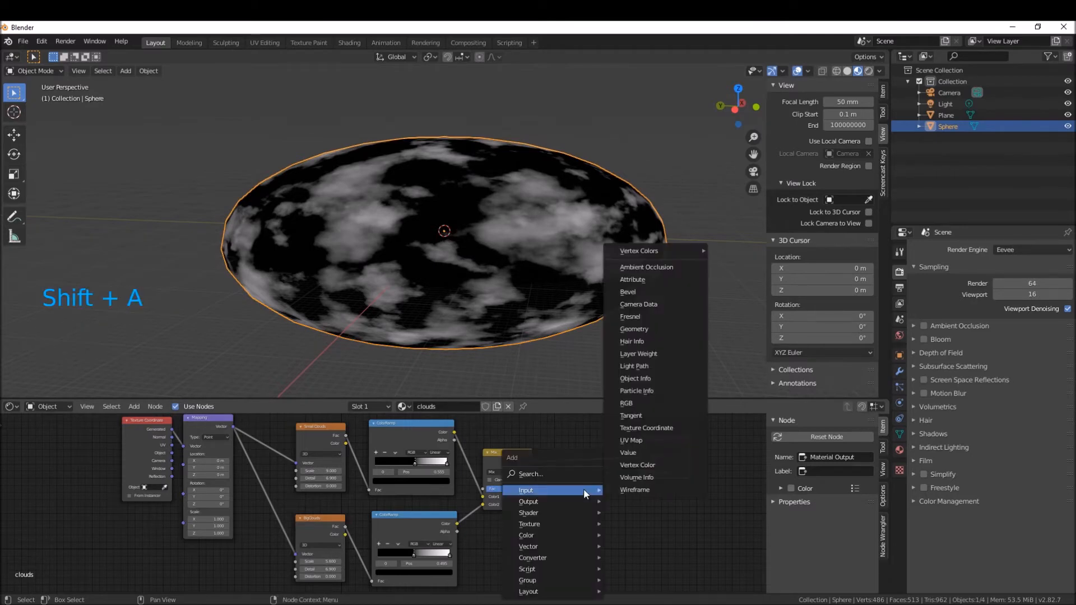
click(568, 474)
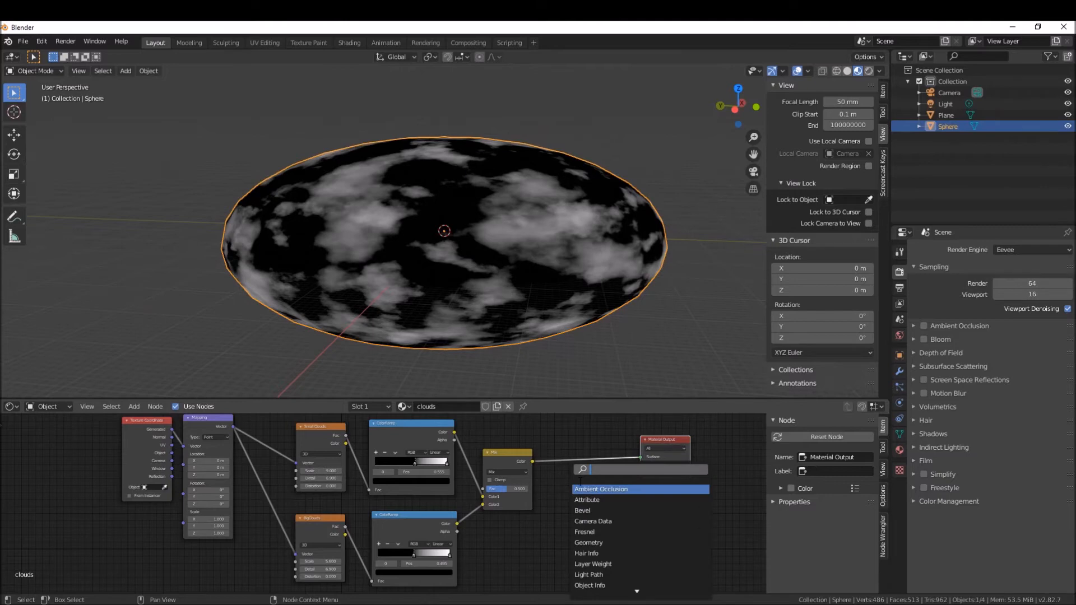
text(col)
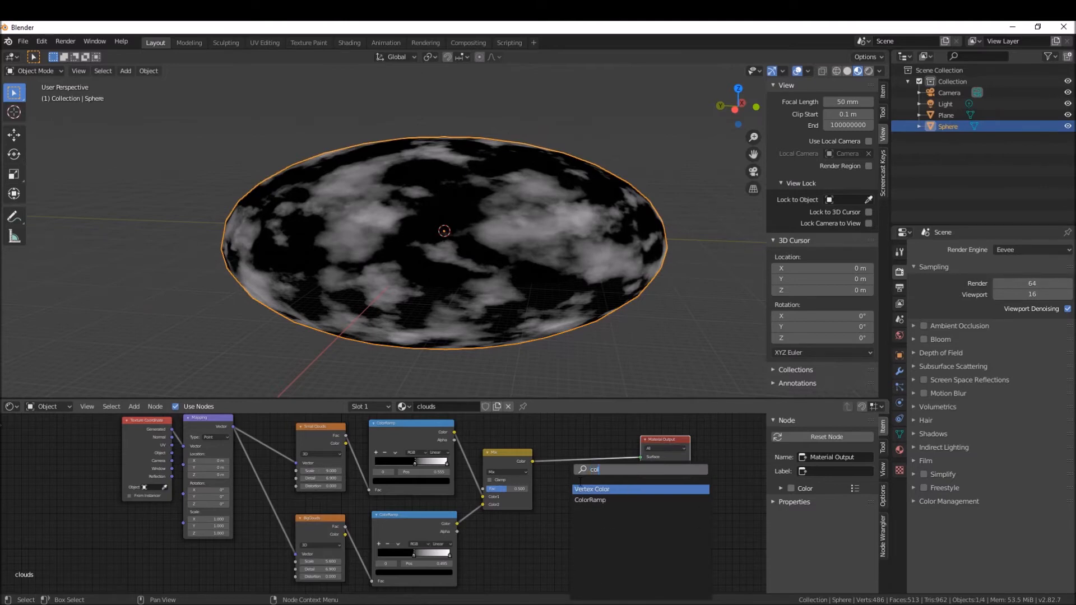
click(590, 500)
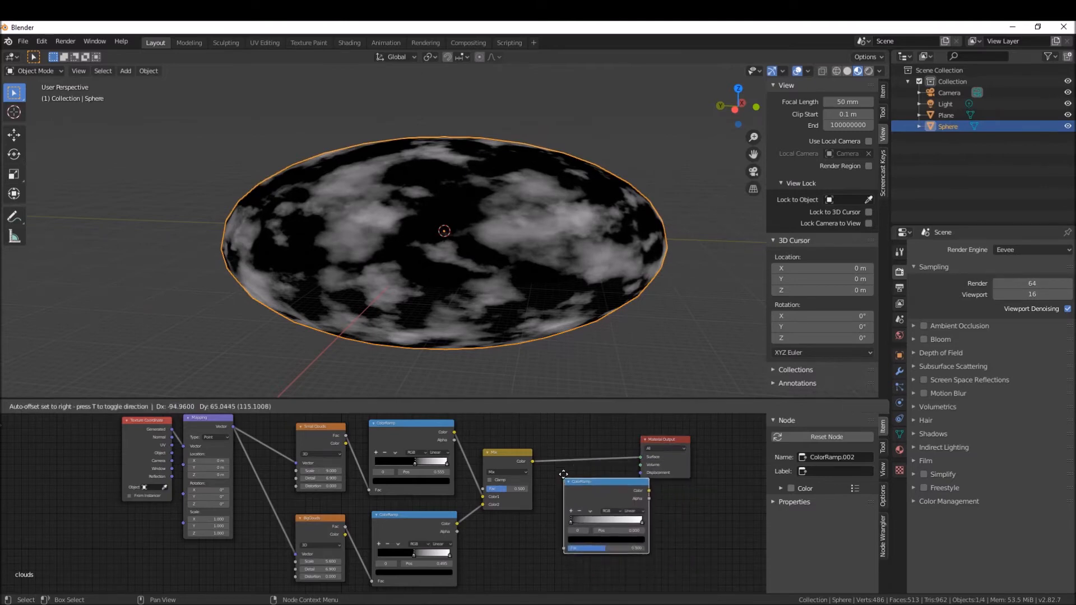
click(561, 437)
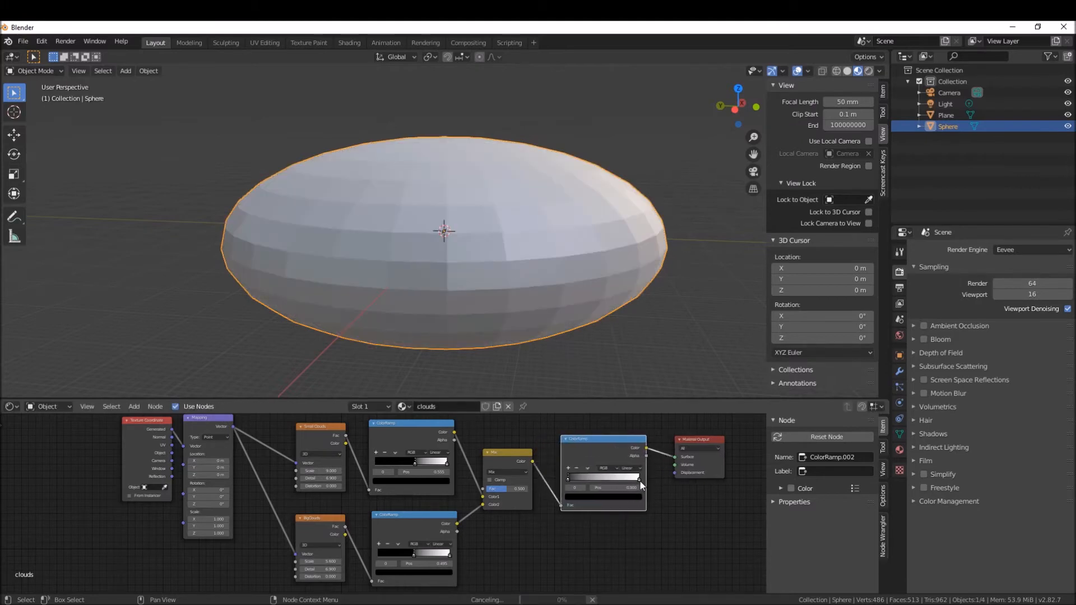
Try out the stop positions on the new ColorRamp, returning the black stop to 0 and the white stop to 1.
click(569, 480)
drag(569, 479, 566, 478)
drag(639, 480, 650, 480)
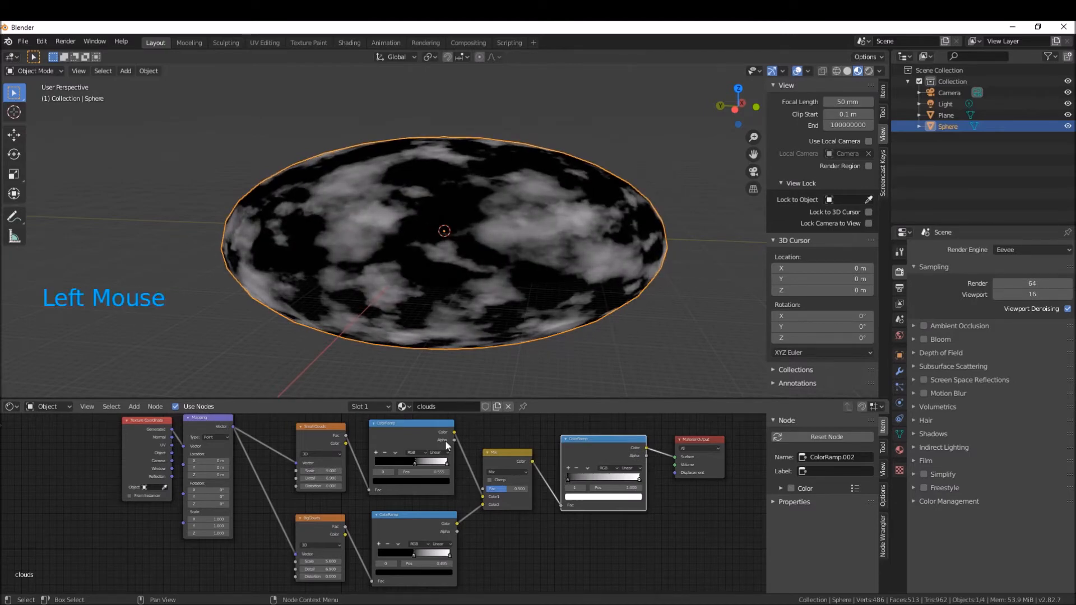
Move the Small Clouds and BigClouds ramps' black stops to about 0.52 and 0.47, and set the Mix node's Fac to about 0.39.
drag(415, 464, 410, 464)
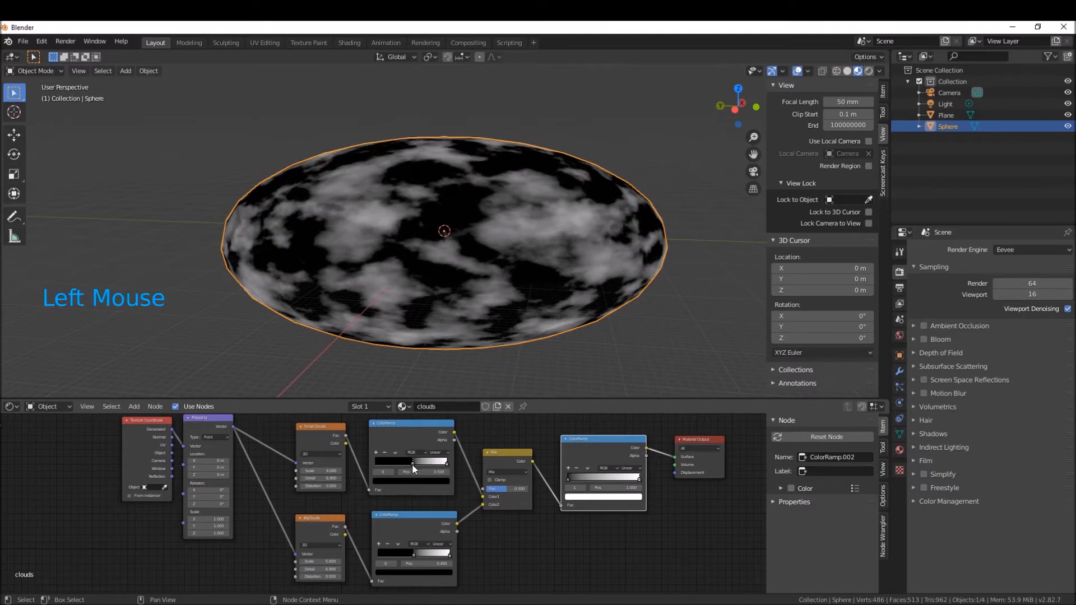
drag(412, 555, 410, 551)
mouse_move(506, 488)
mouse_down()
mouse_move(489, 488)
mouse_move(508, 488)
mouse_up()
middle_drag(416, 271, 479, 274)
drag(499, 486, 487, 486)
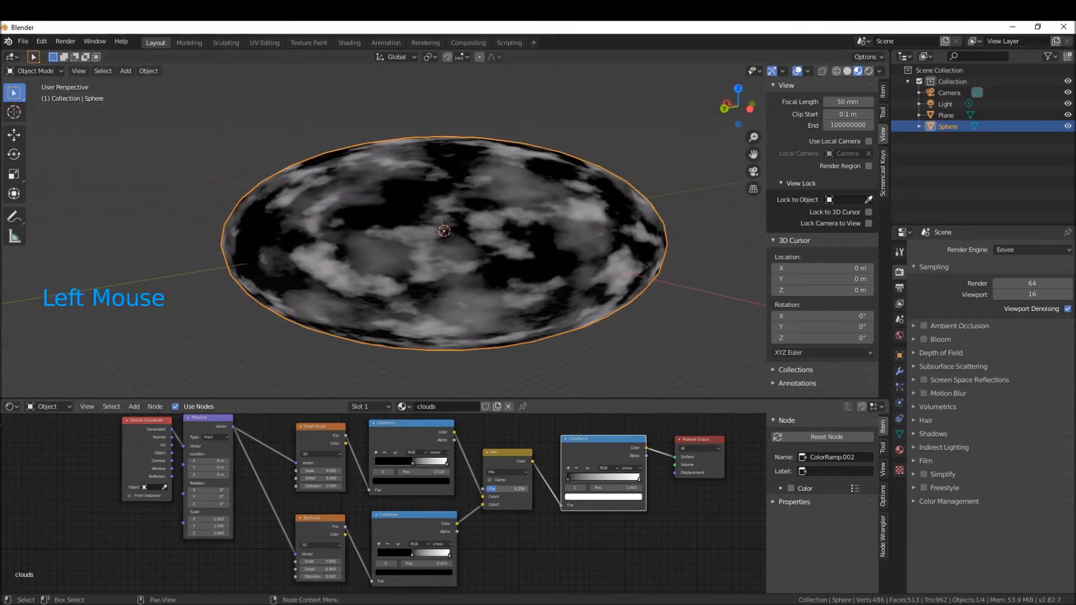
drag(506, 488, 514, 489)
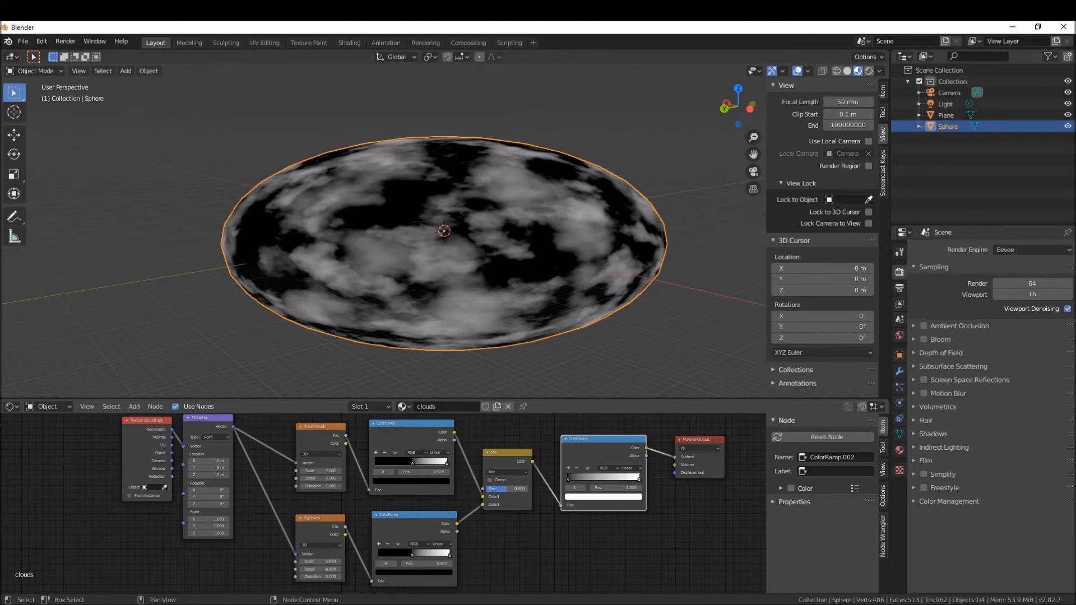
Set the Mix node's Fac to about 0.525 and the BigClouds ramp's black stop to about 0.51.
drag(512, 489, 513, 489)
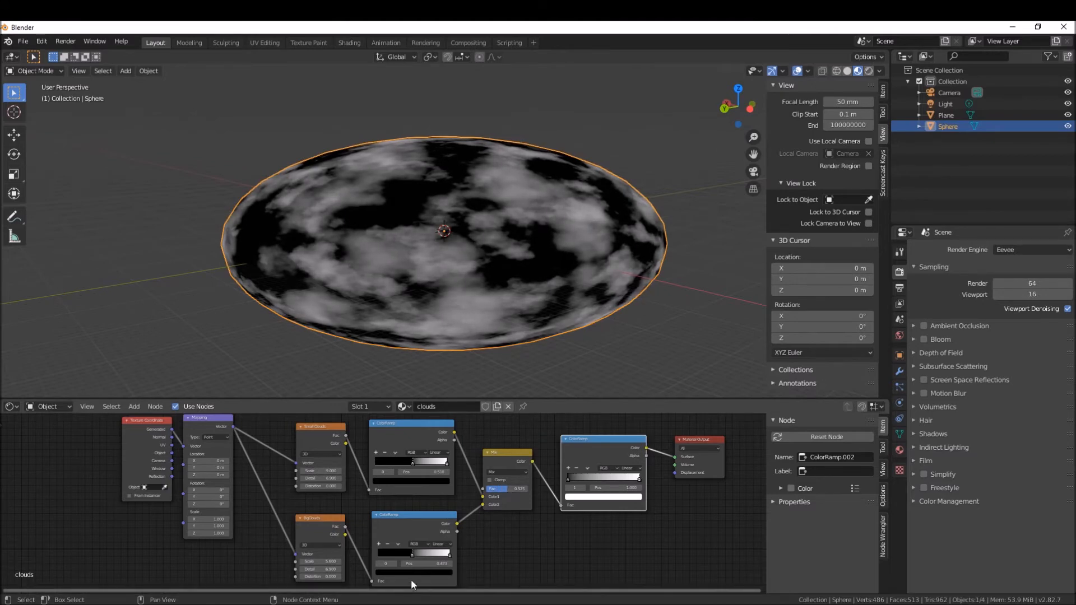
drag(414, 555, 412, 555)
middle_drag(465, 241, 299, 237)
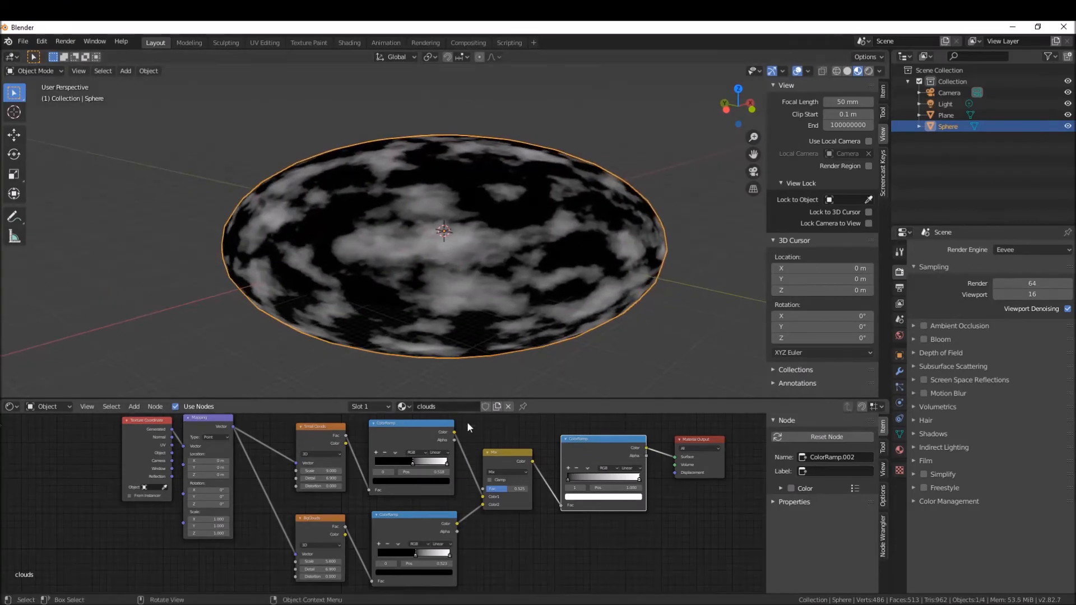
Space out the Mix, final ColorRamp and Material Output nodes, leaving a gap before the output.
scroll(480, 422, down, 3)
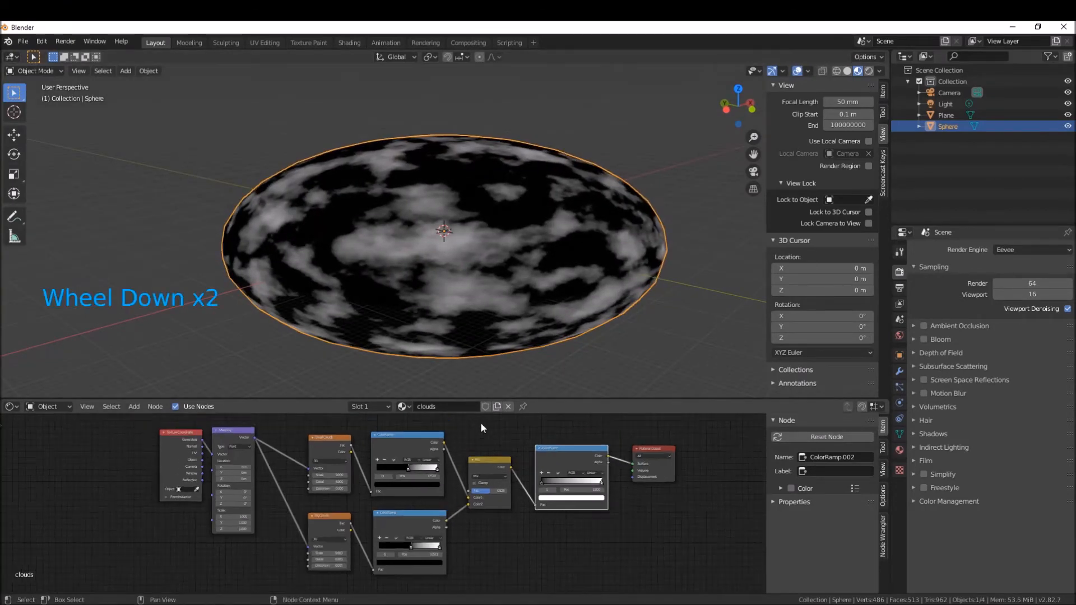
drag(632, 450, 668, 449)
click(552, 451)
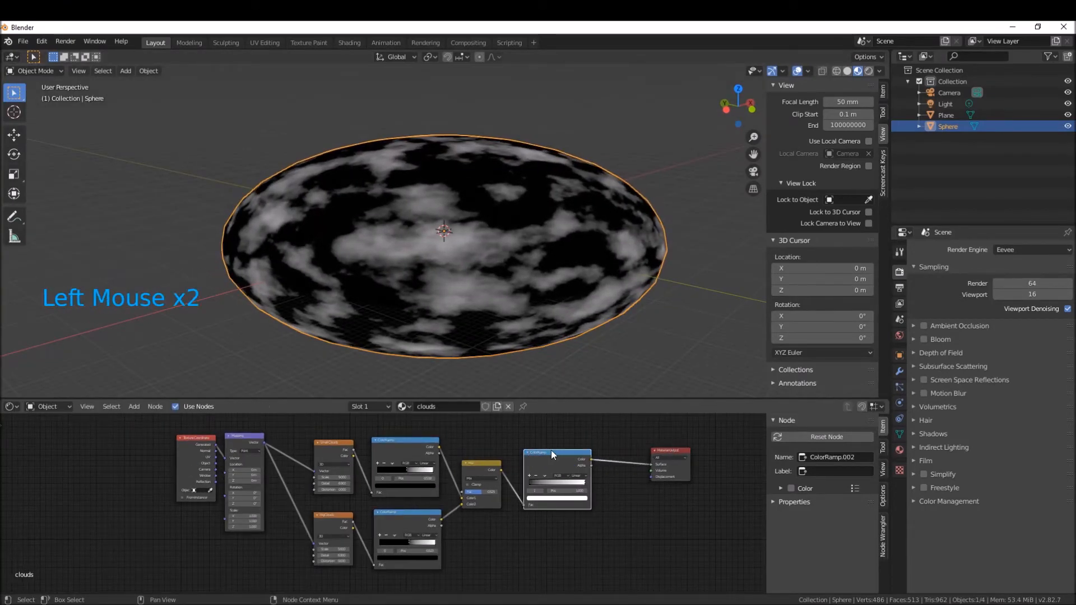
drag(489, 462, 510, 451)
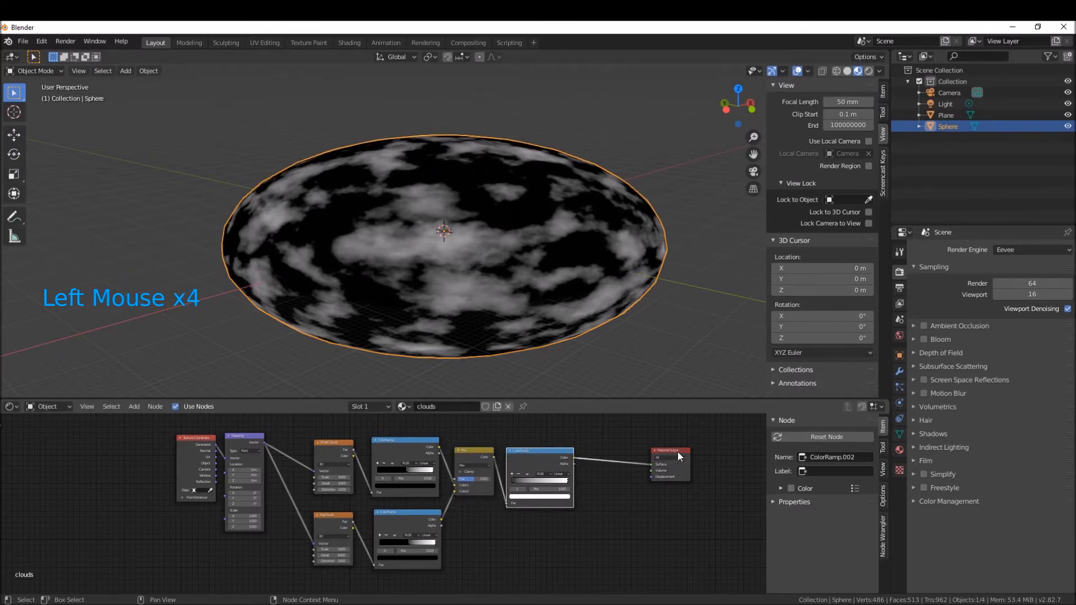
drag(677, 452, 693, 455)
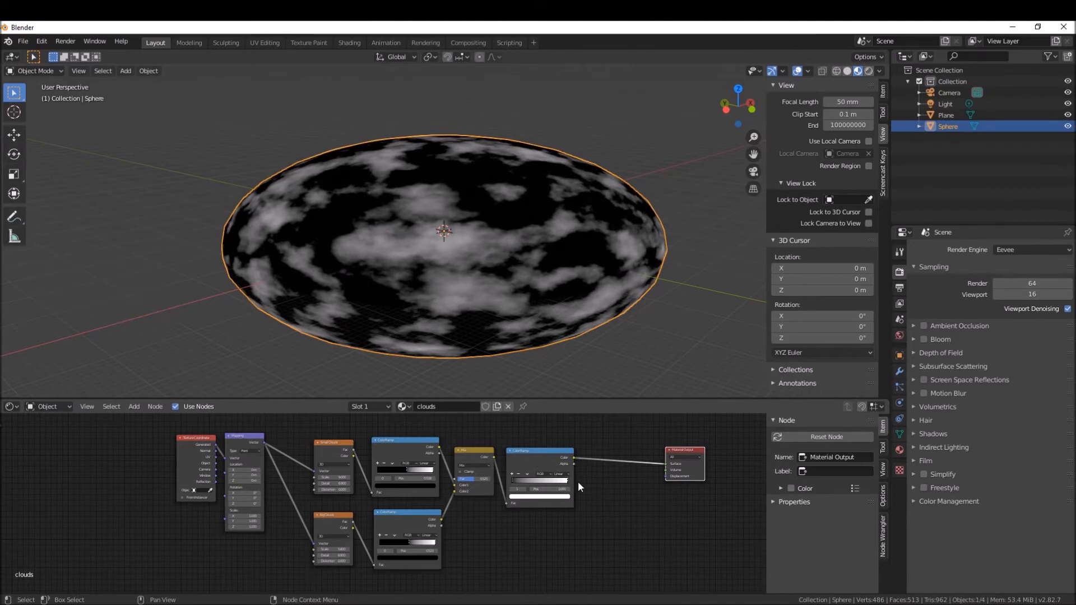
Duplicate the Mix node onto the link before the Material Output, and feed the final ColorRamp's Color into its Fac only.
key(shift+a)
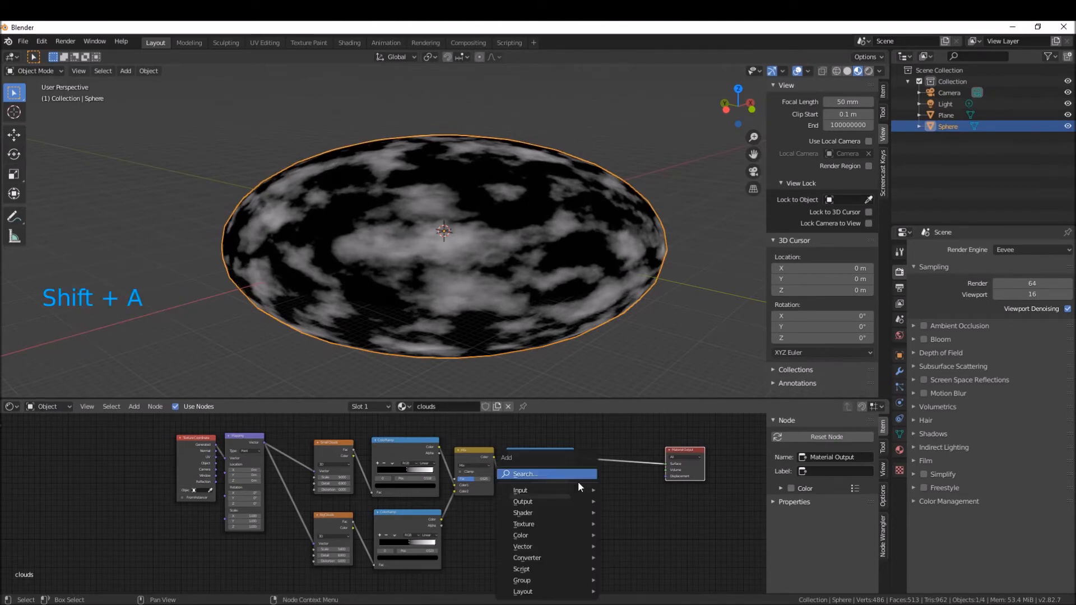
click(481, 455)
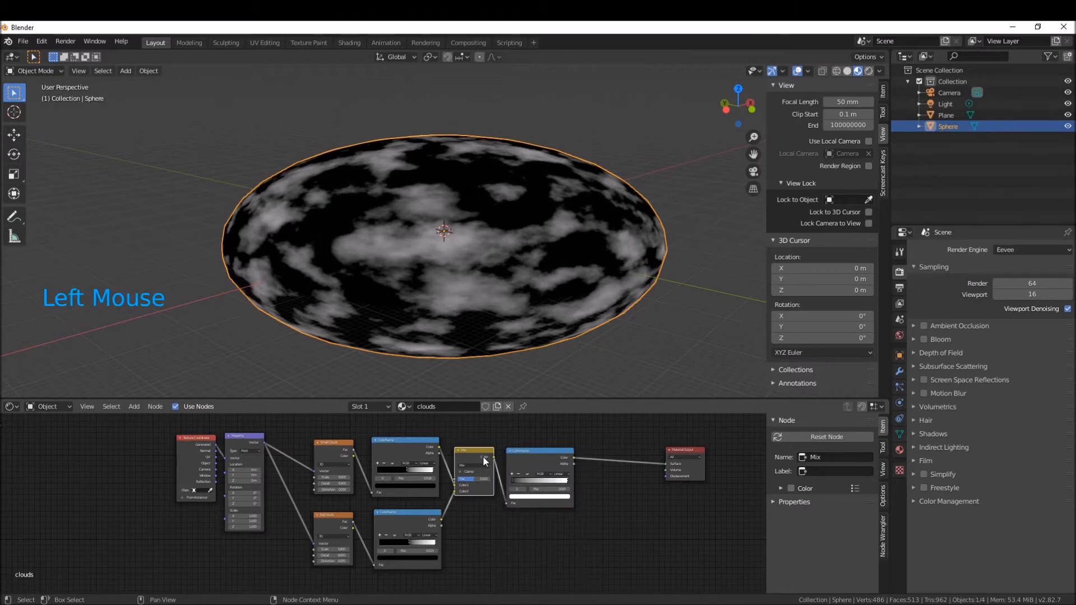
key(shift+d)
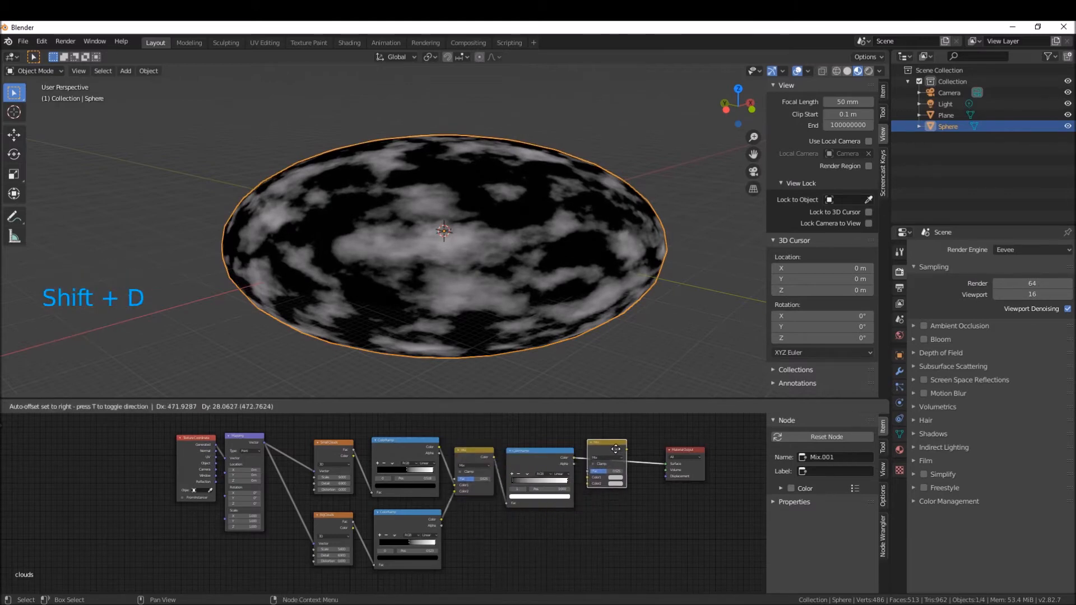
click(618, 453)
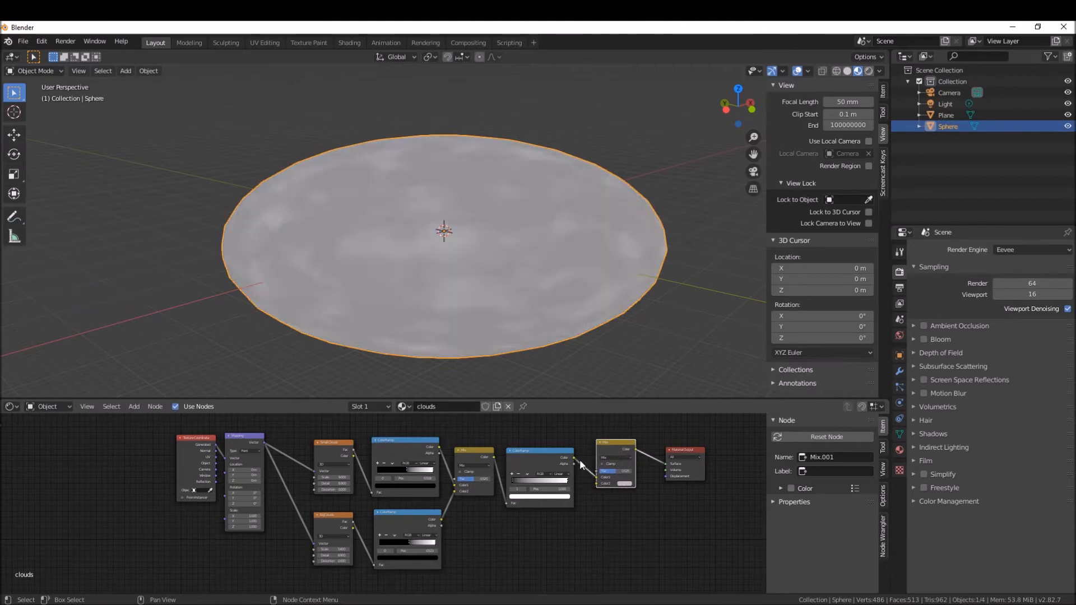
drag(574, 459, 597, 478)
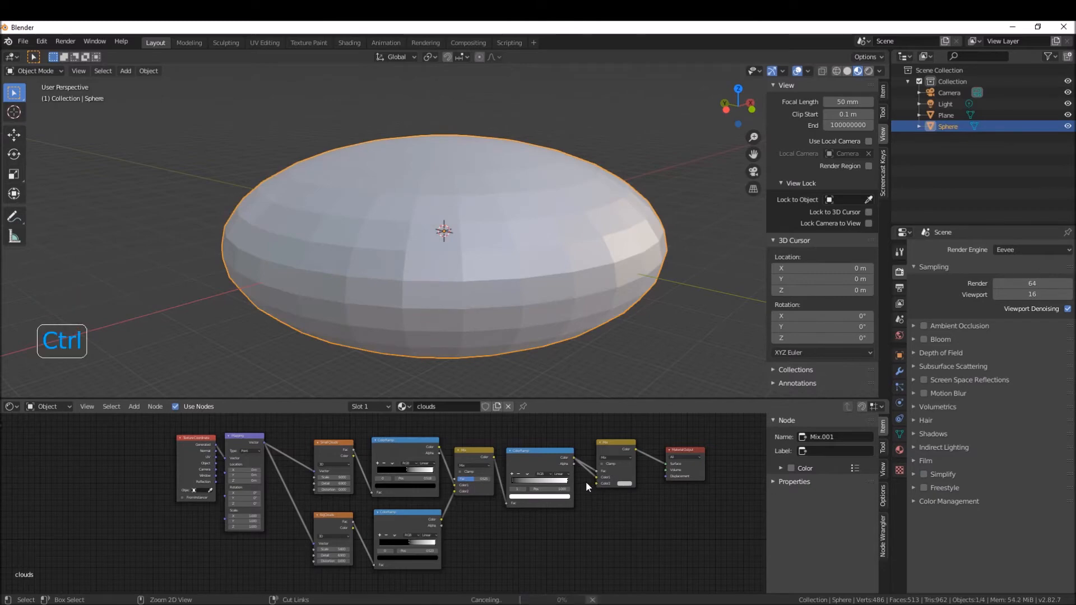
ctrl+right_drag(590, 478, 590, 471)
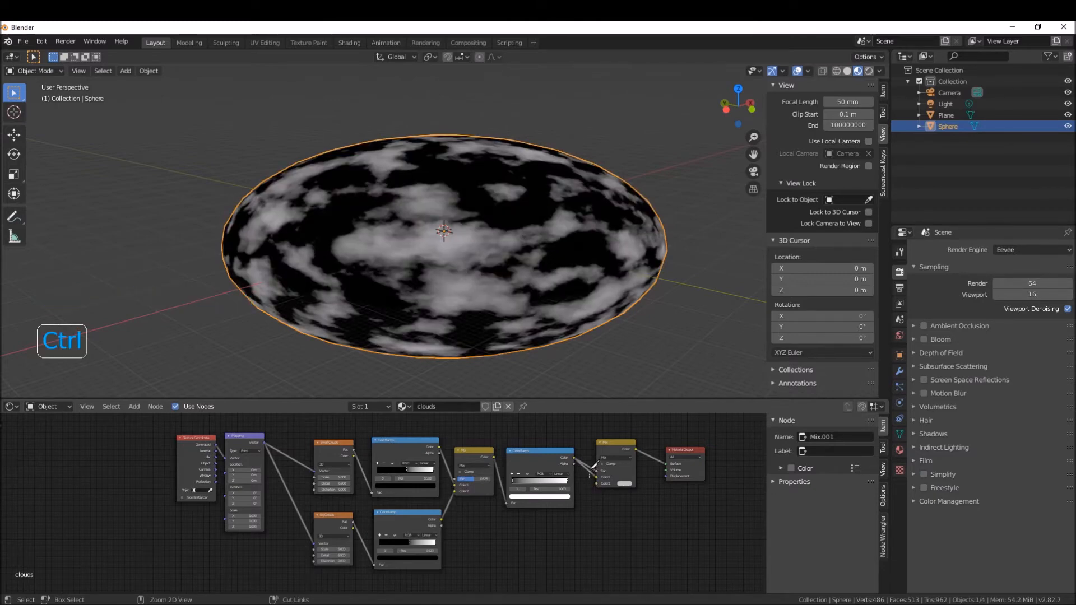
ctrl+right_drag(591, 465, 591, 470)
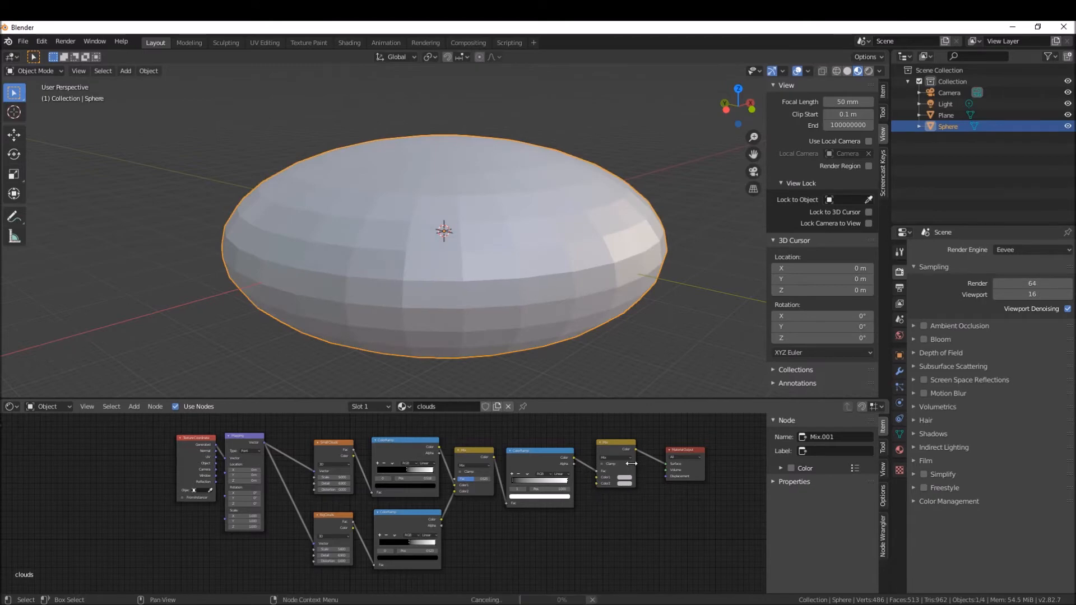
Set the duplicated Mix node's Color1 to blue and move the Material Output slightly farther from it.
click(626, 479)
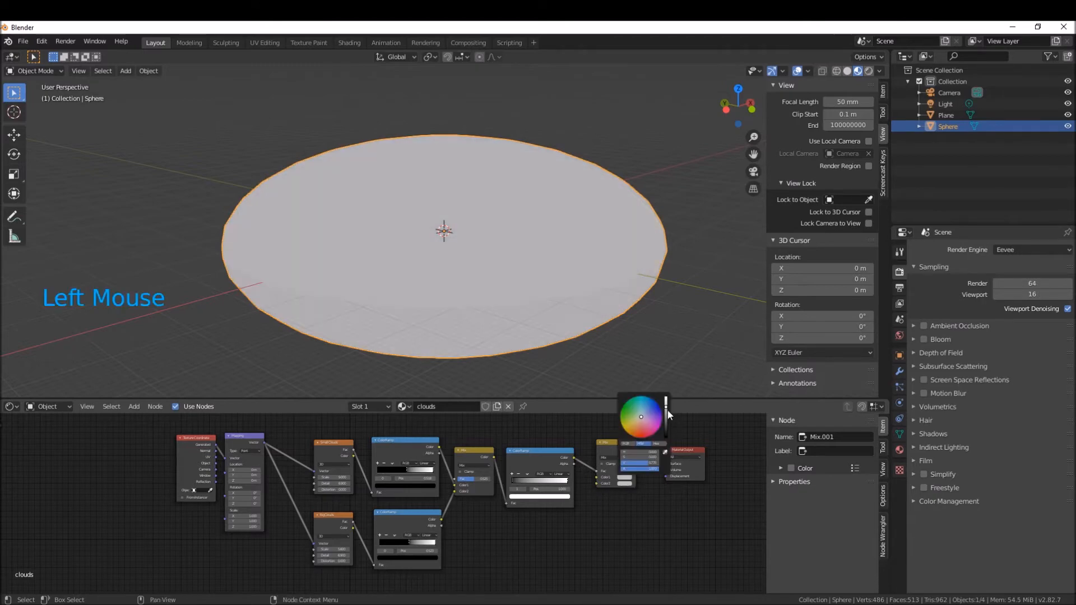
drag(644, 416, 648, 405)
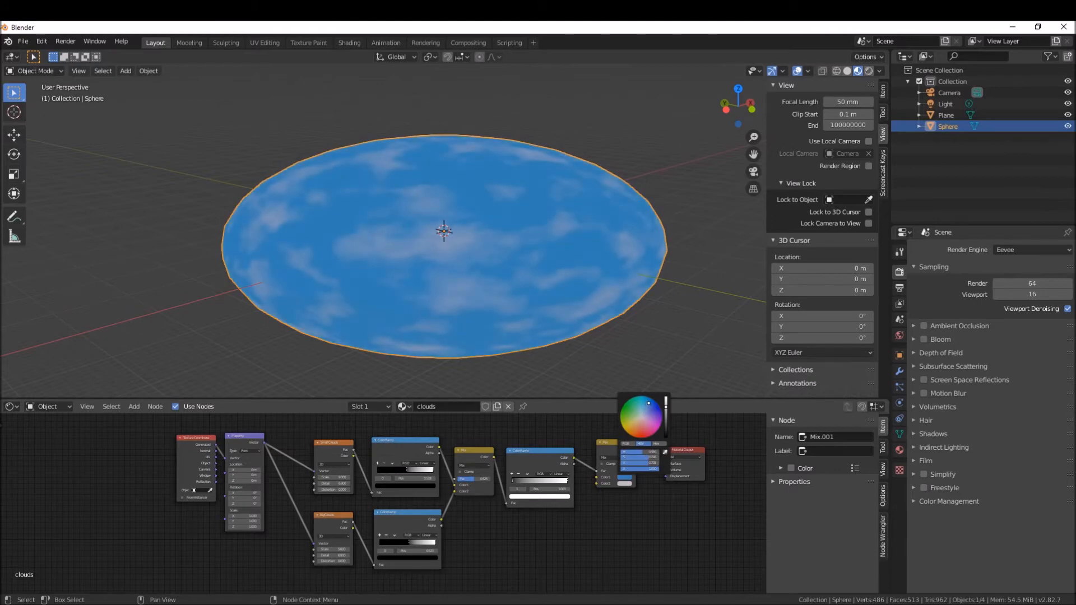
scroll(614, 488, up, 3)
middle_drag(644, 510, 507, 563)
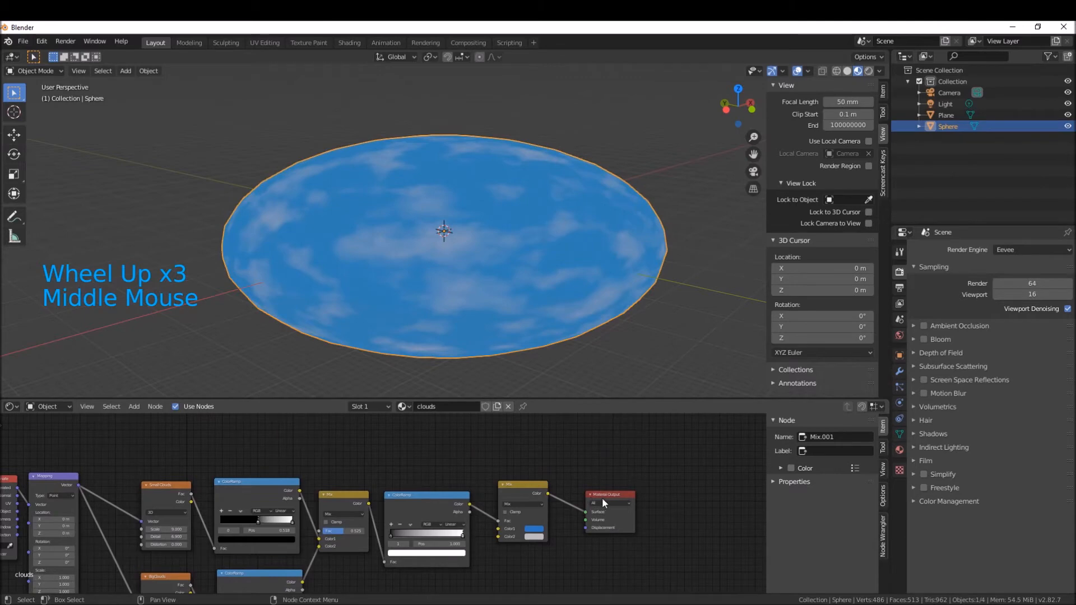
drag(602, 498, 626, 499)
Brighten the duplicated Mix node's Color1 blue and raise its Color2 to full white.
click(533, 529)
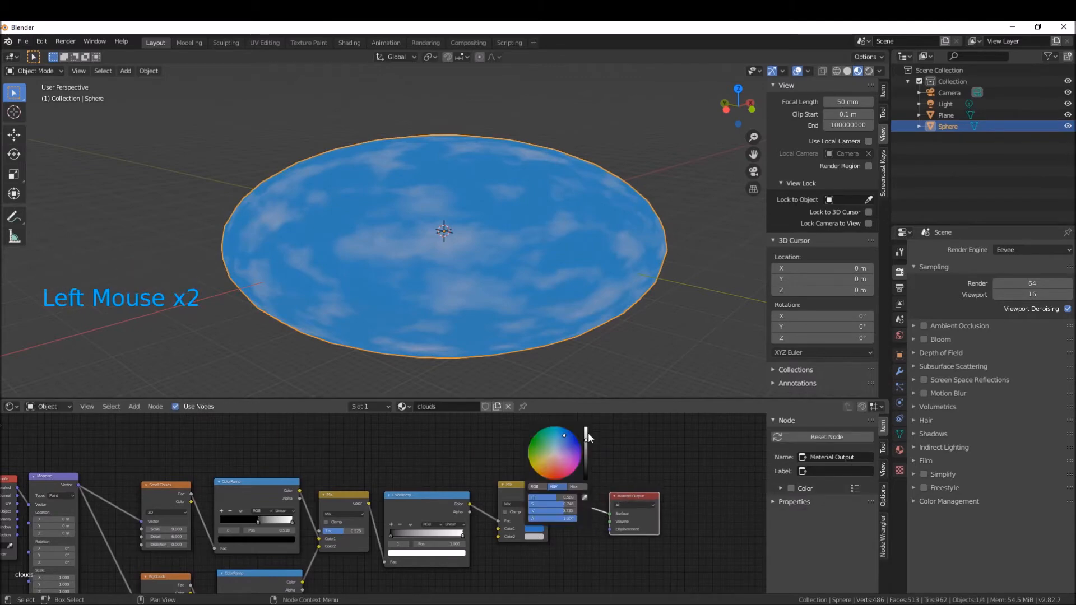
mouse_move(587, 444)
mouse_down()
mouse_move(586, 468)
mouse_move(586, 432)
mouse_up()
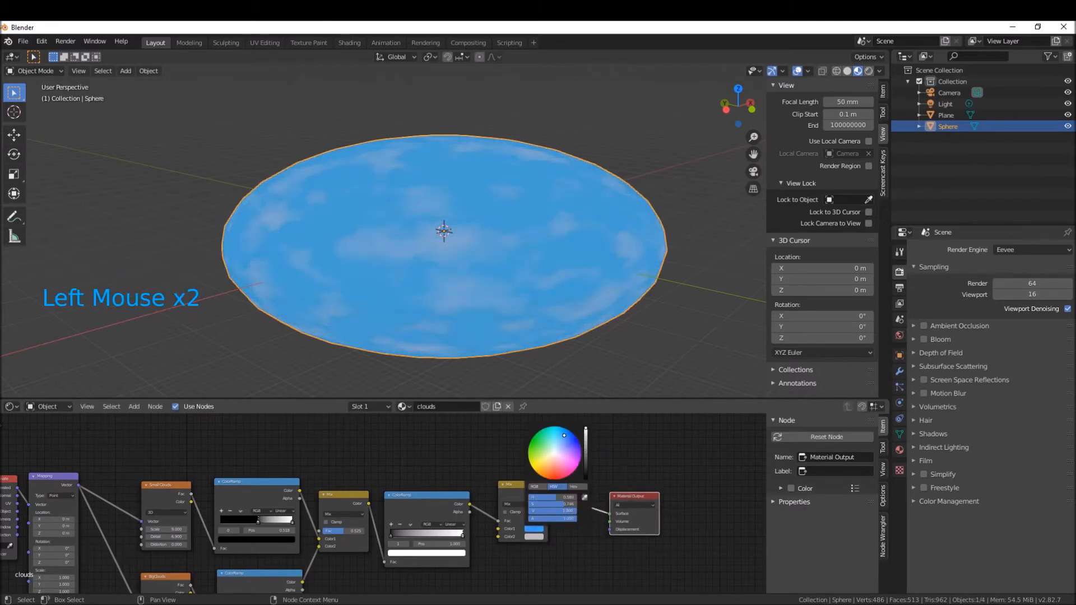
click(536, 537)
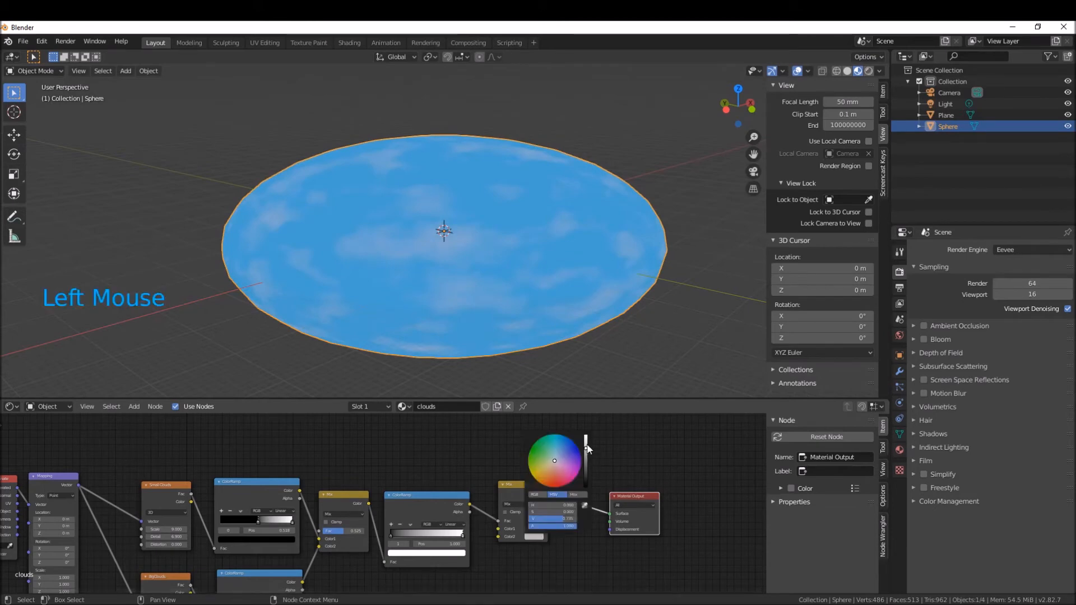
drag(586, 448, 585, 436)
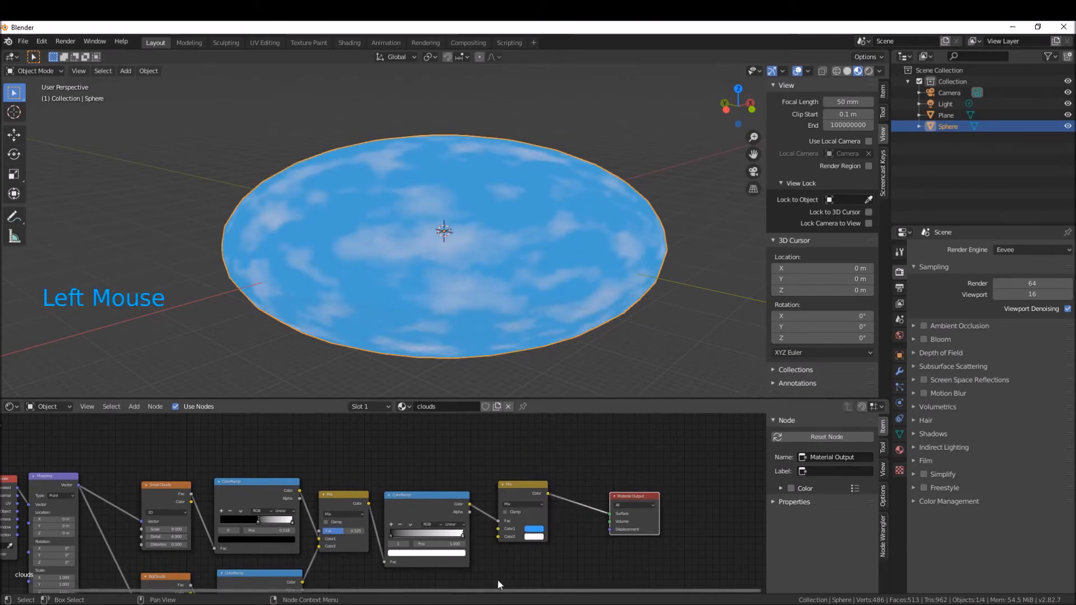
Try out lighter and deeper shades of blue for the duplicated Mix node's Color1.
middle_drag(513, 556, 525, 555)
click(546, 527)
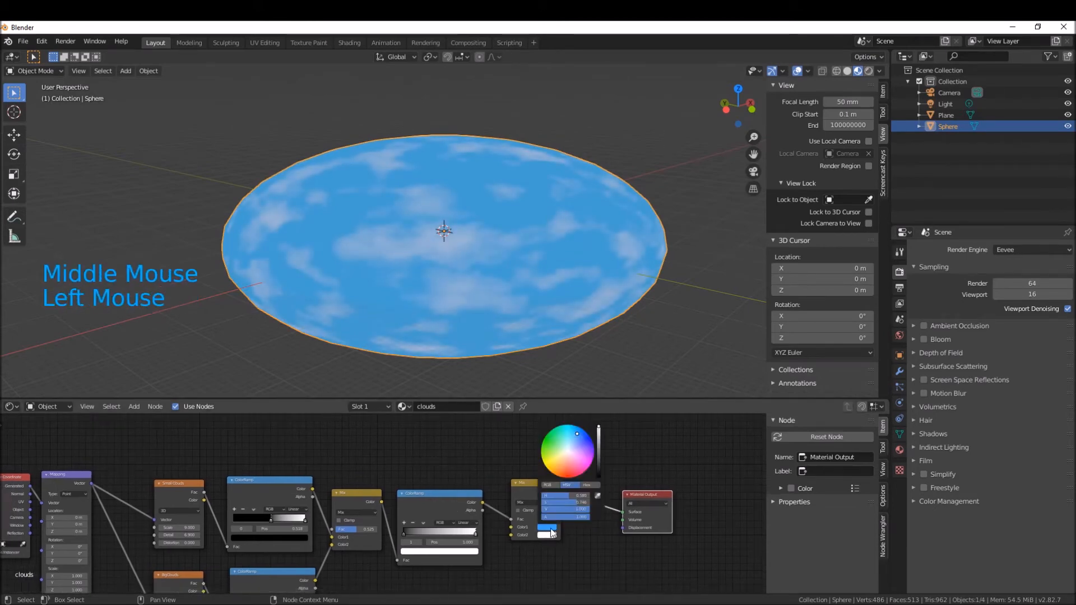
click(578, 434)
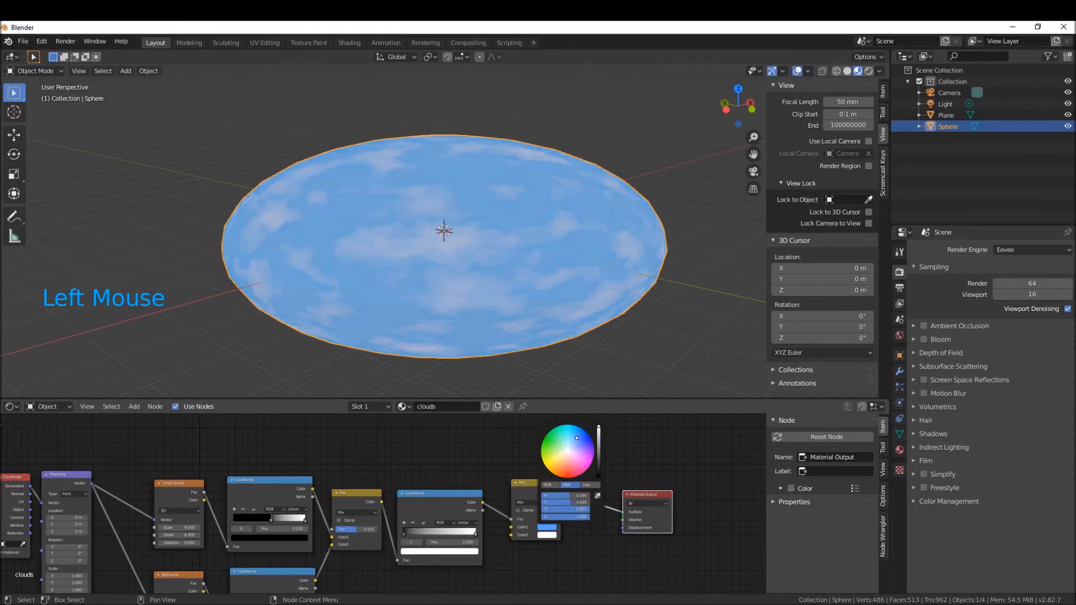
drag(578, 434, 582, 435)
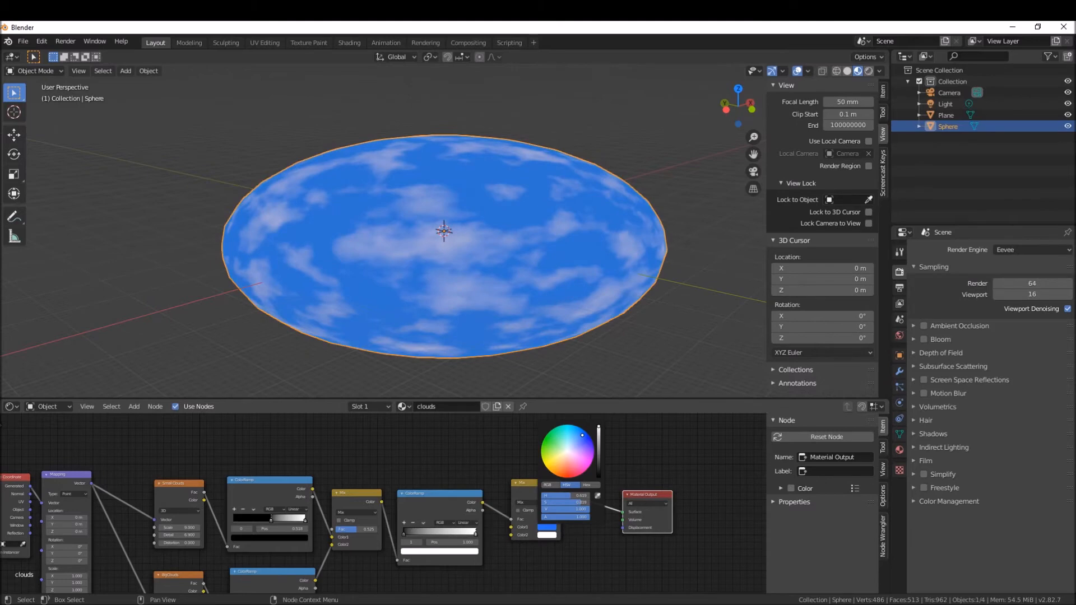
drag(580, 433, 580, 435)
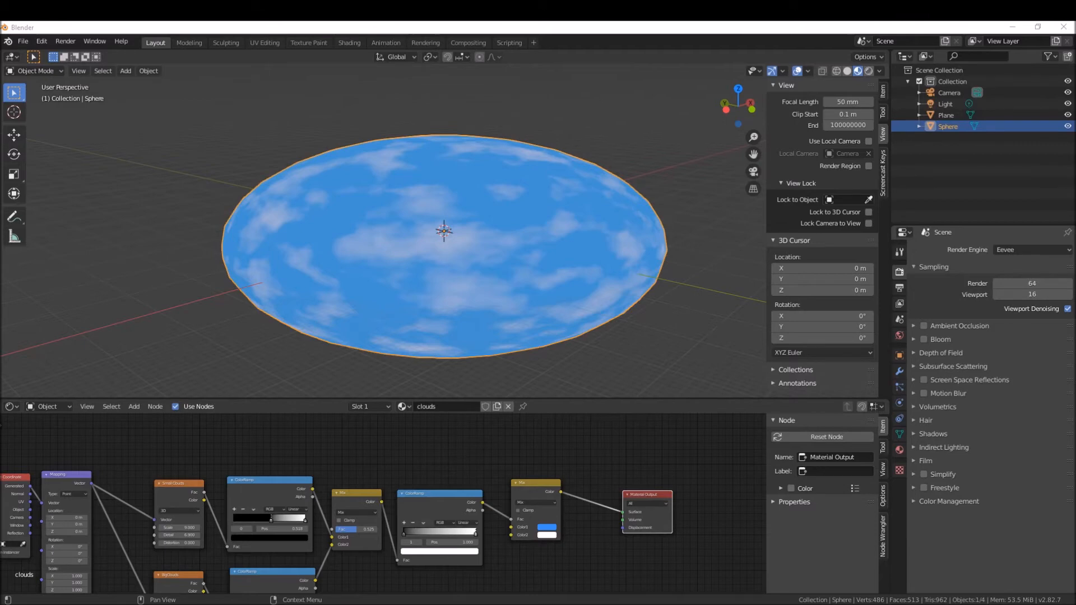
Set the duplicated Mix node's Color1 to the hex value 4684E2.
click(550, 530)
click(588, 485)
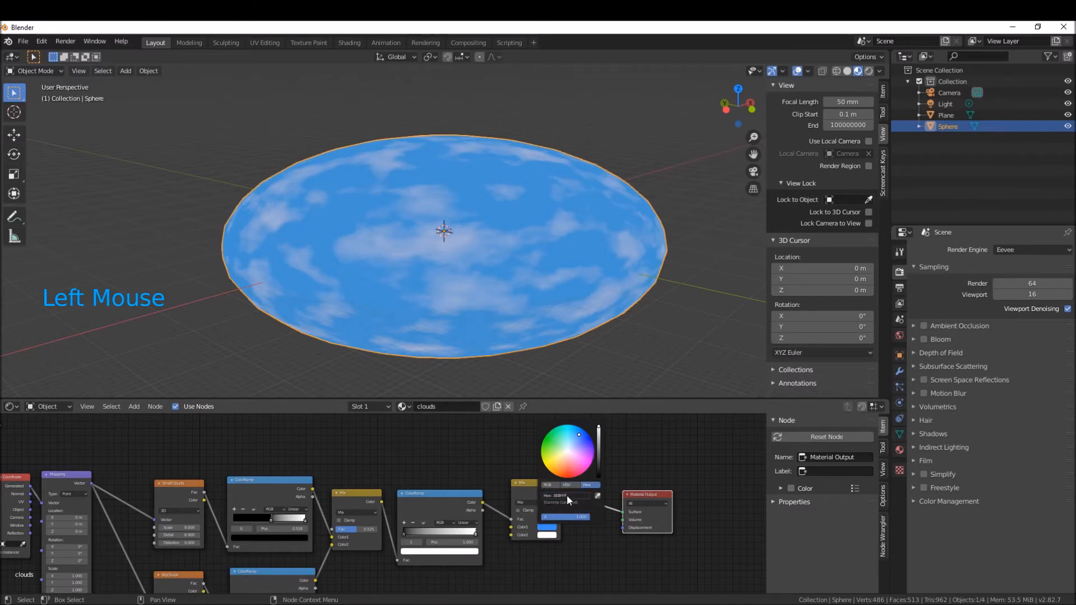
text(4684E2)
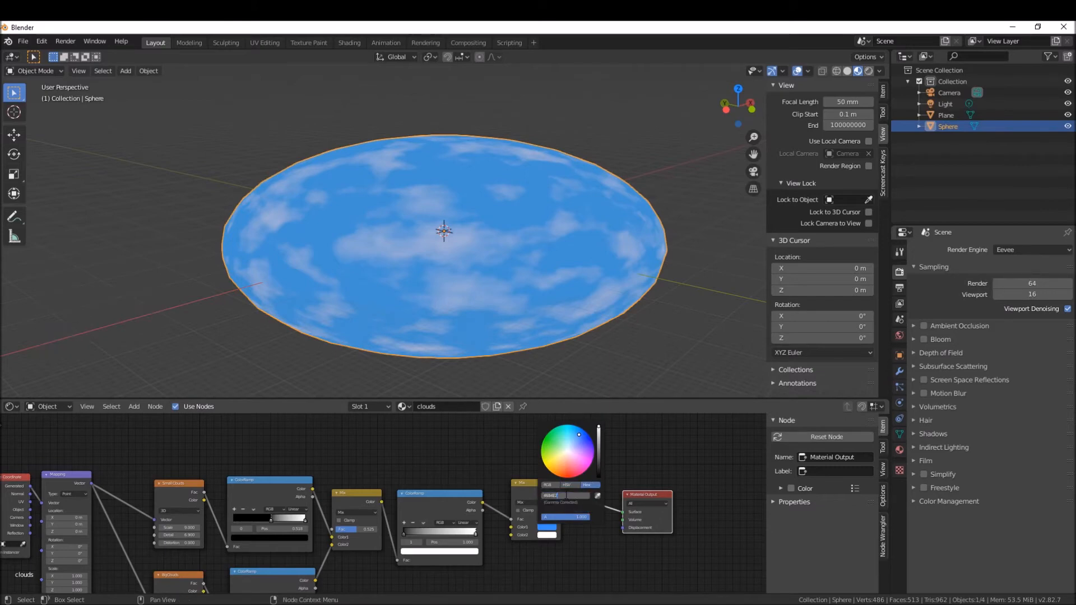
key(Return)
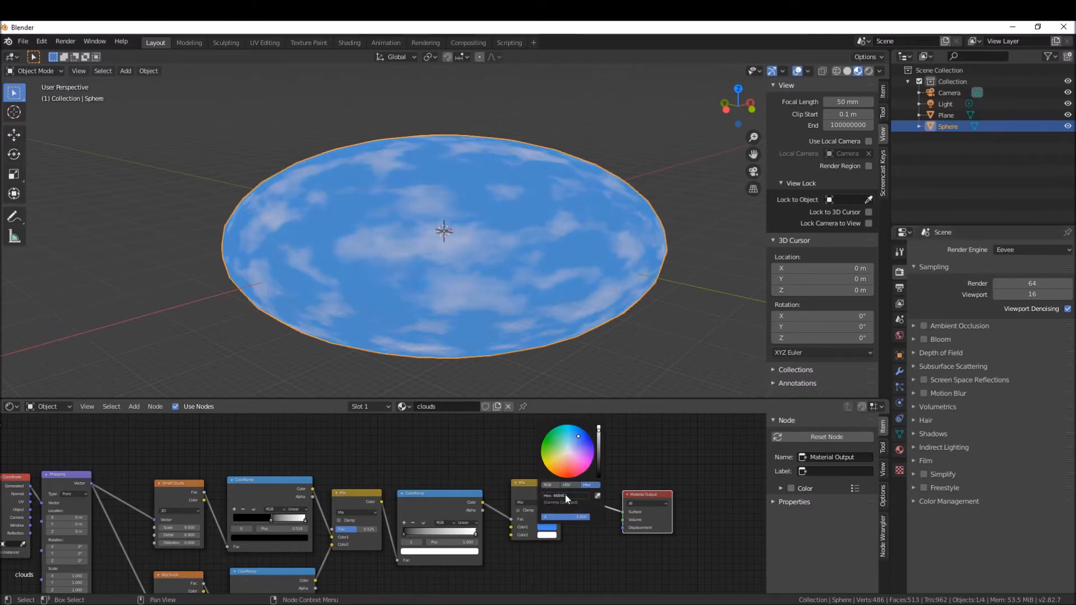
scroll(582, 498, down, 2)
key(ctrl+c)
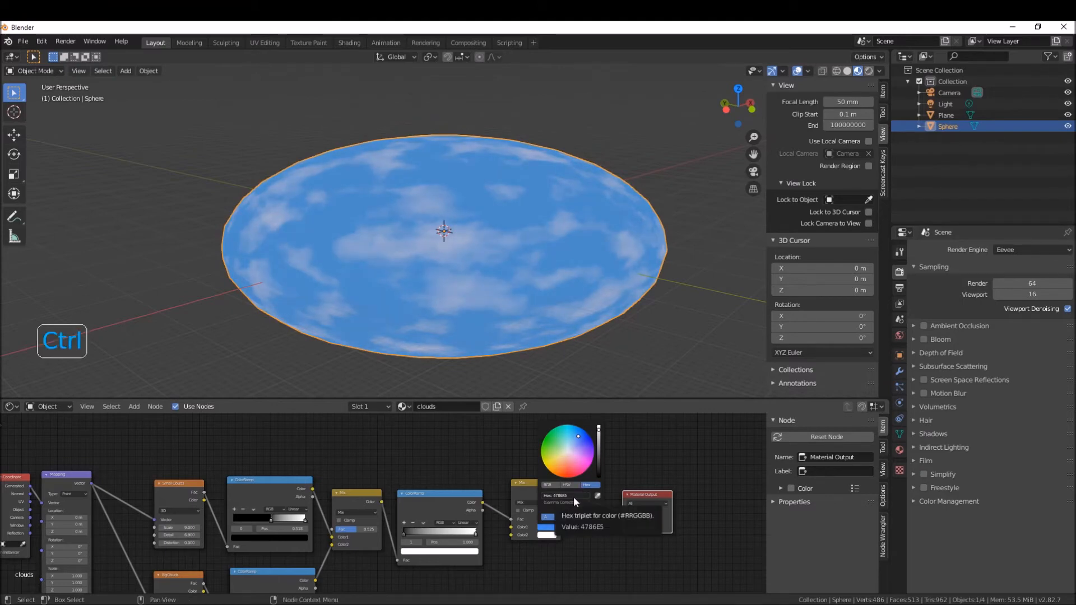
click(560, 496)
key(ctrl+v)
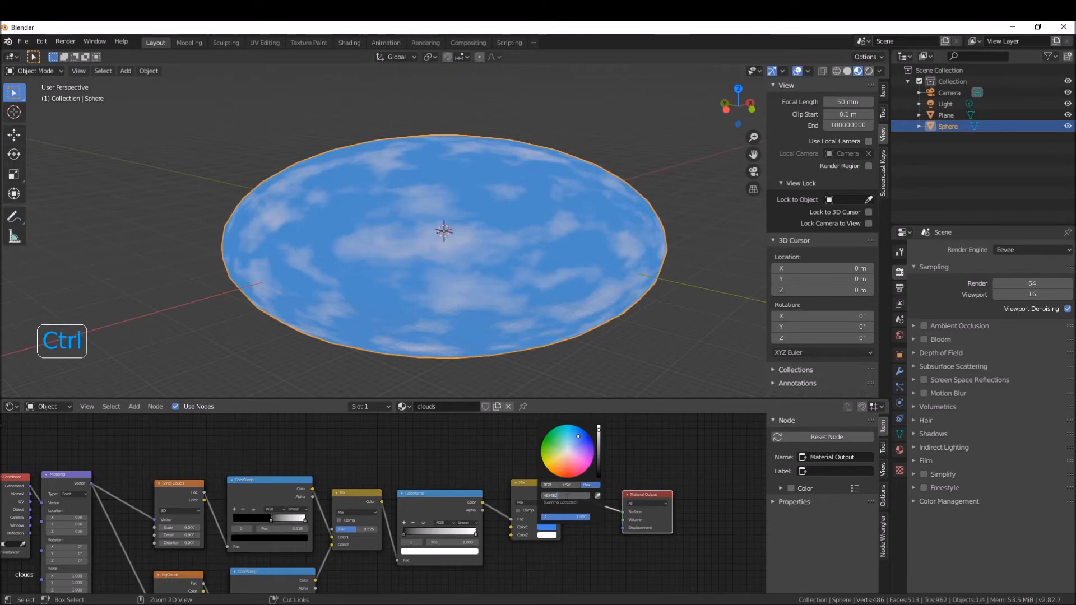
key(Return)
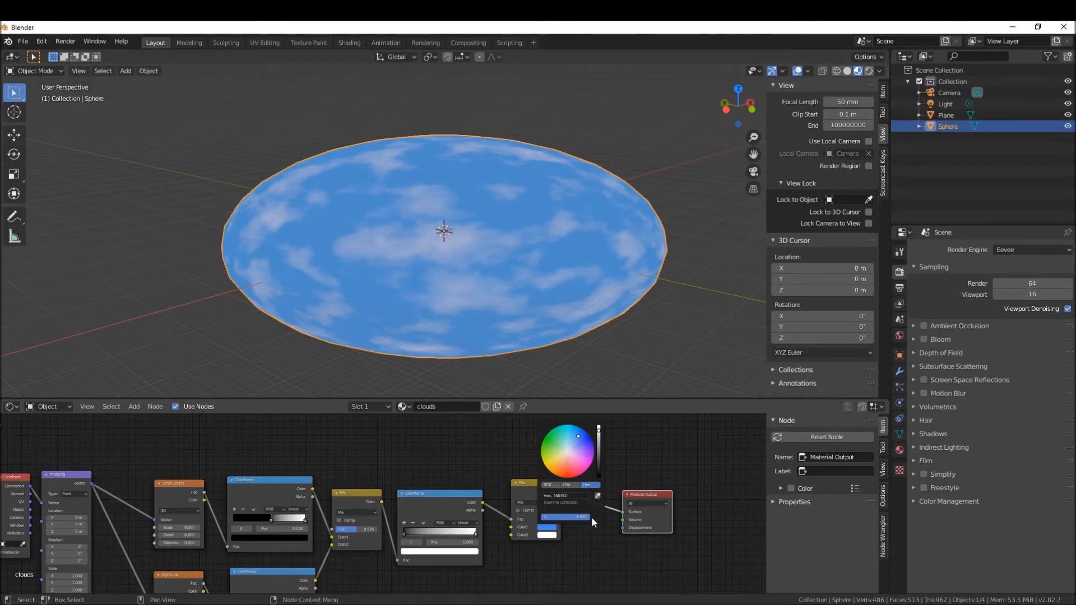
Undo the stray change to the duplicated Mix node's Color1 and display the colour's RGB values.
click(553, 486)
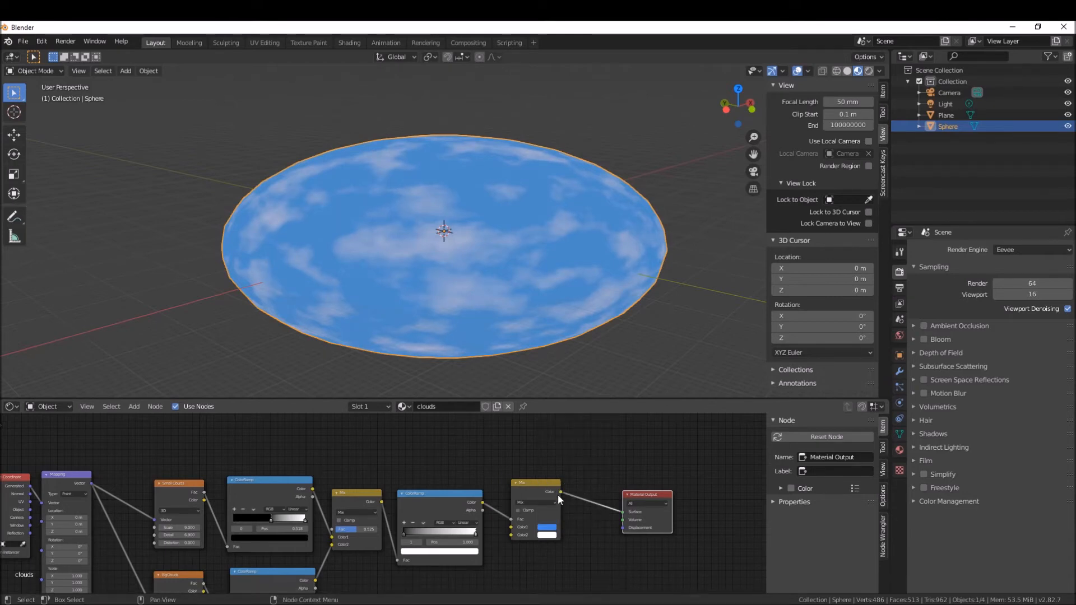
click(547, 527)
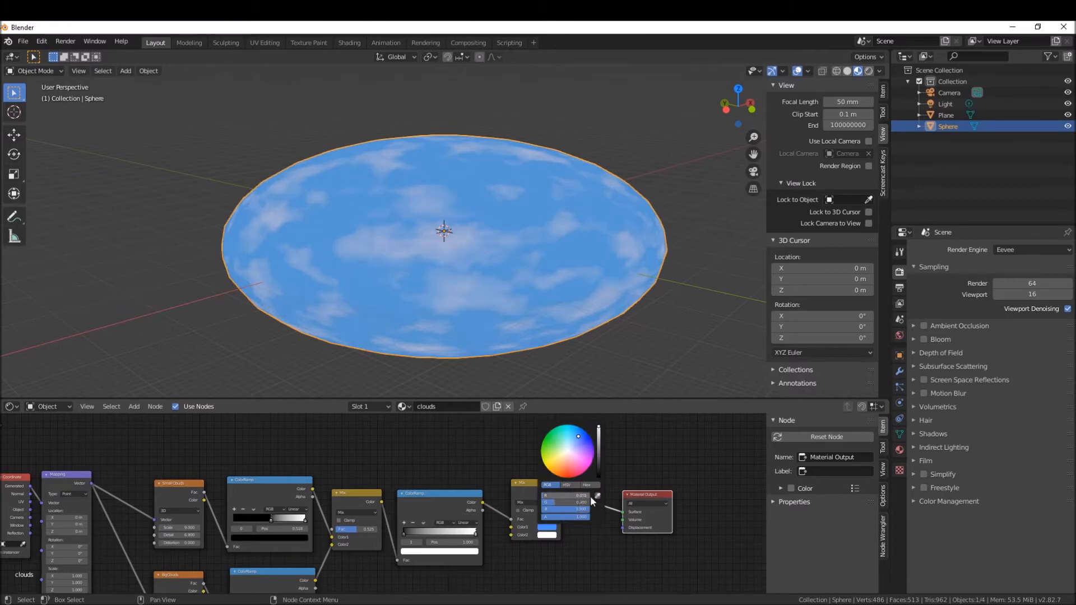
key(ctrl+z)
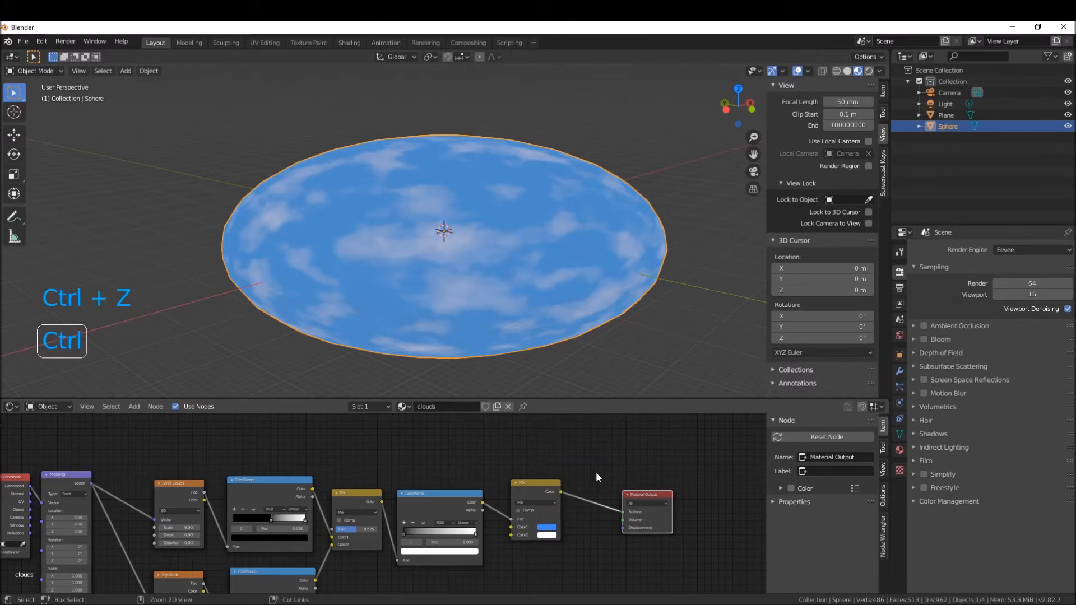
scroll(554, 513, up, 7)
middle_drag(617, 543, 541, 528)
click(546, 531)
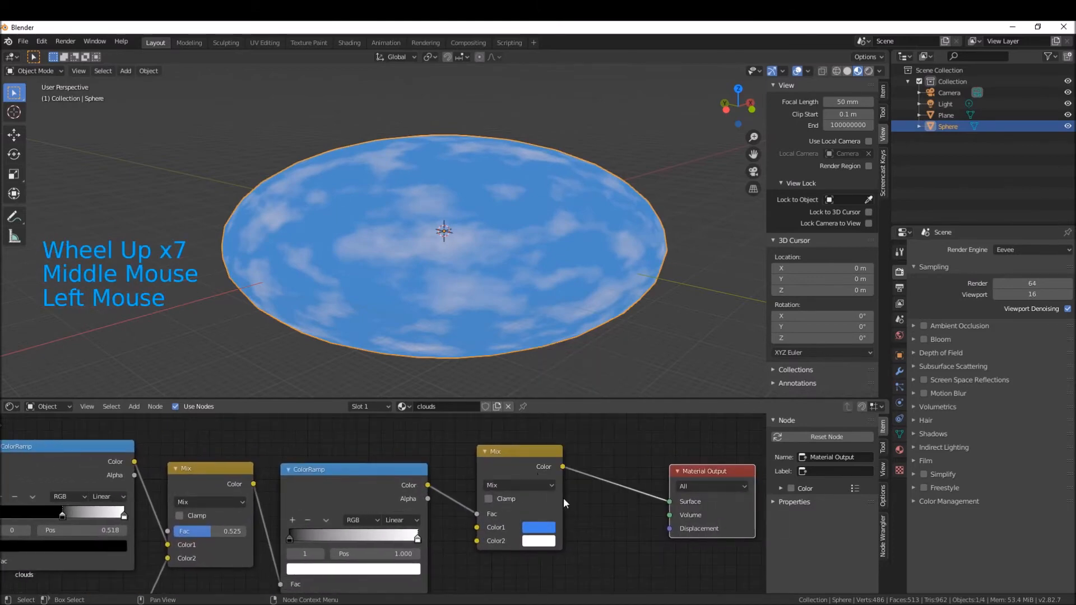
click(533, 528)
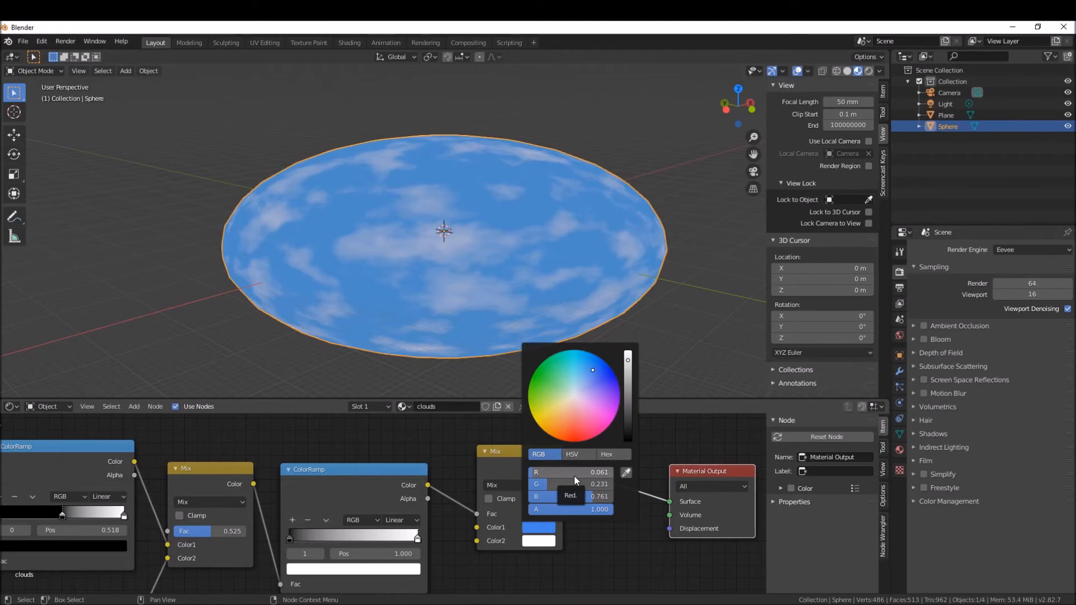
Try the last ColorRamp's white stop at position 0.450 in the camera view, then return it to 1.000.
click(616, 453)
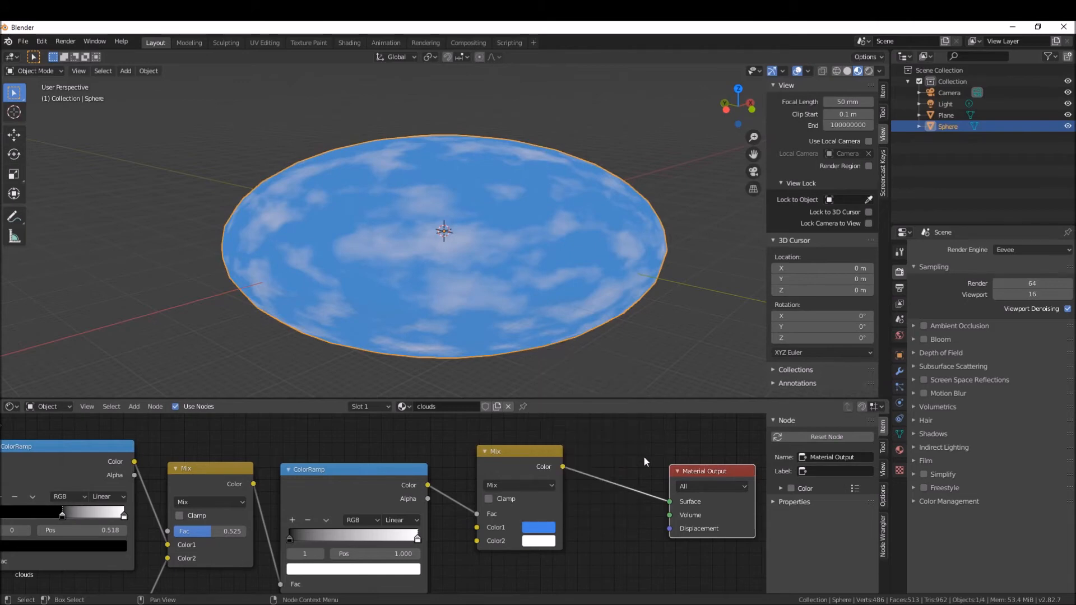
scroll(567, 524, down, 2)
middle_drag(564, 526, 605, 524)
middle_drag(559, 361, 445, 231)
scroll(465, 228, up, 2)
key(KP_0)
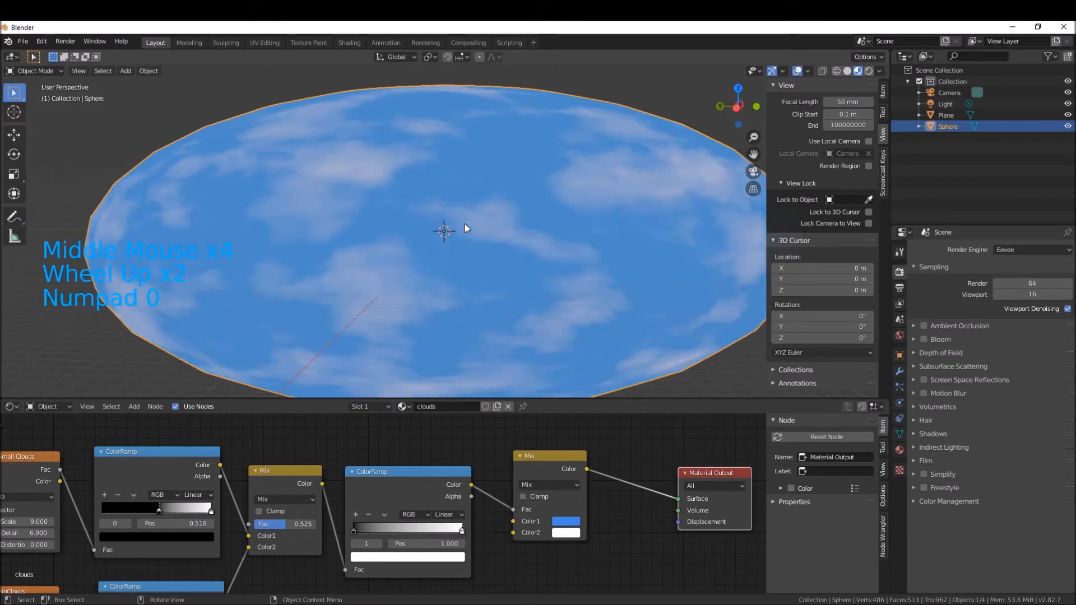
scroll(459, 209, up, 6)
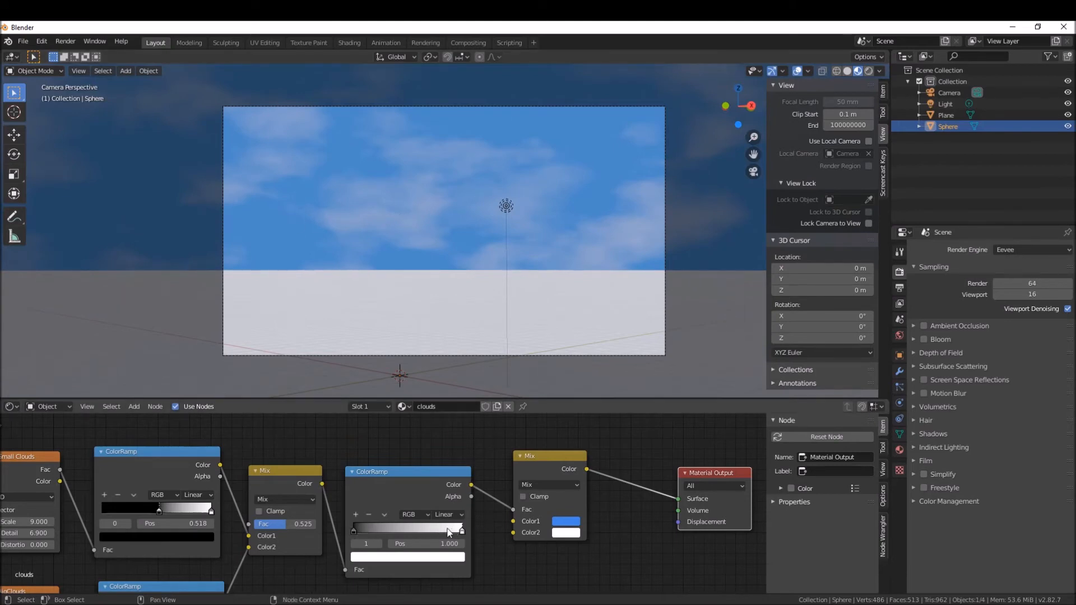
drag(462, 531, 402, 529)
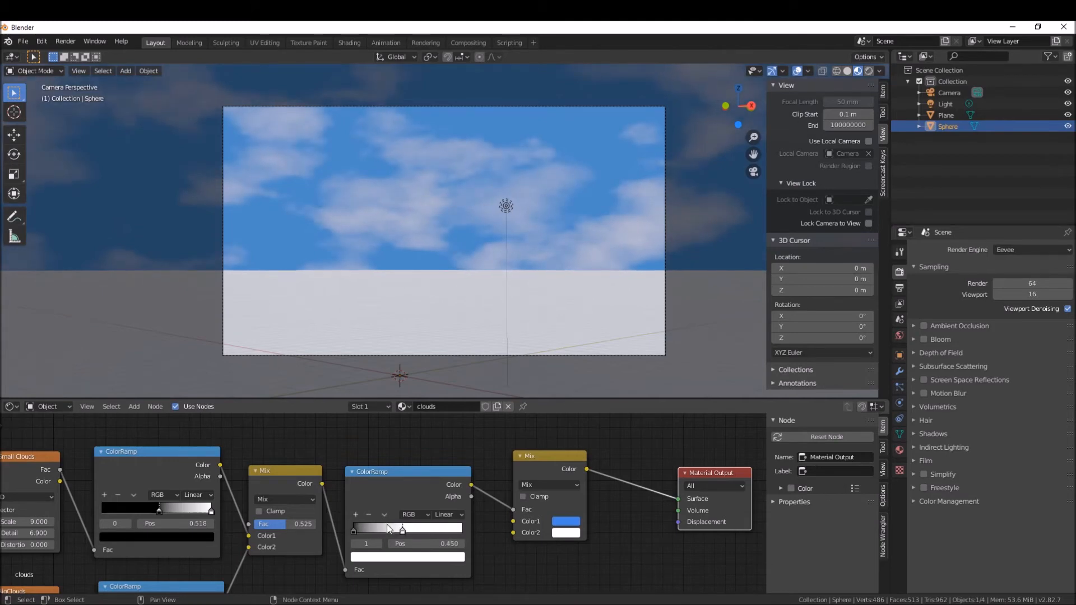
drag(403, 531, 464, 529)
Examine the cloud sky around the camera frame and from outside the flattened sphere.
scroll(439, 534, down, 2)
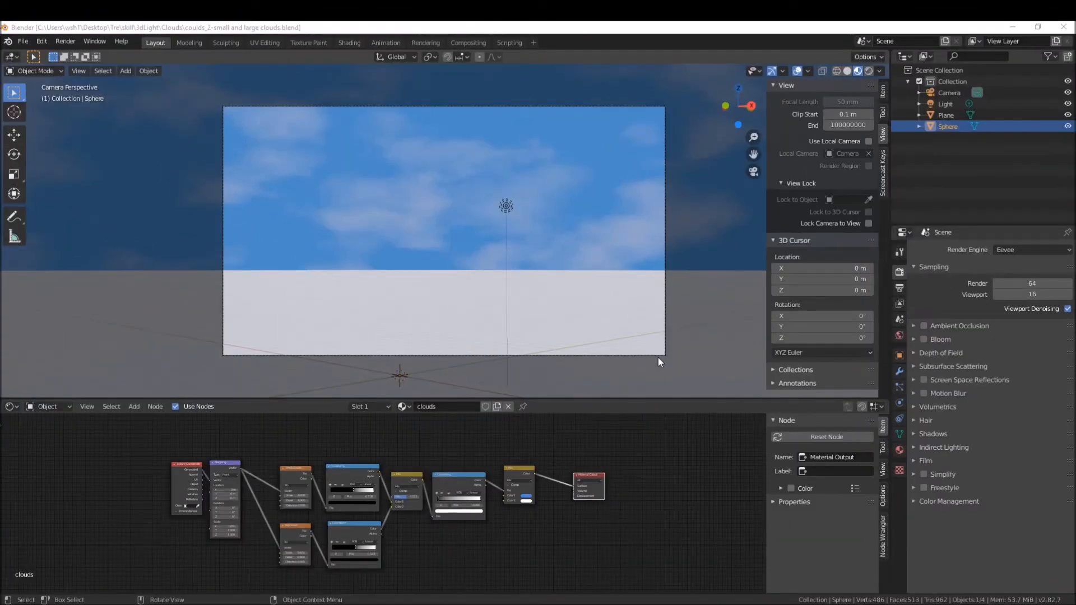
scroll(367, 236, down, 16)
mouse_move(361, 234)
middle_down()
mouse_move(330, 225)
mouse_move(347, 235)
middle_up()
scroll(348, 240, down, 4)
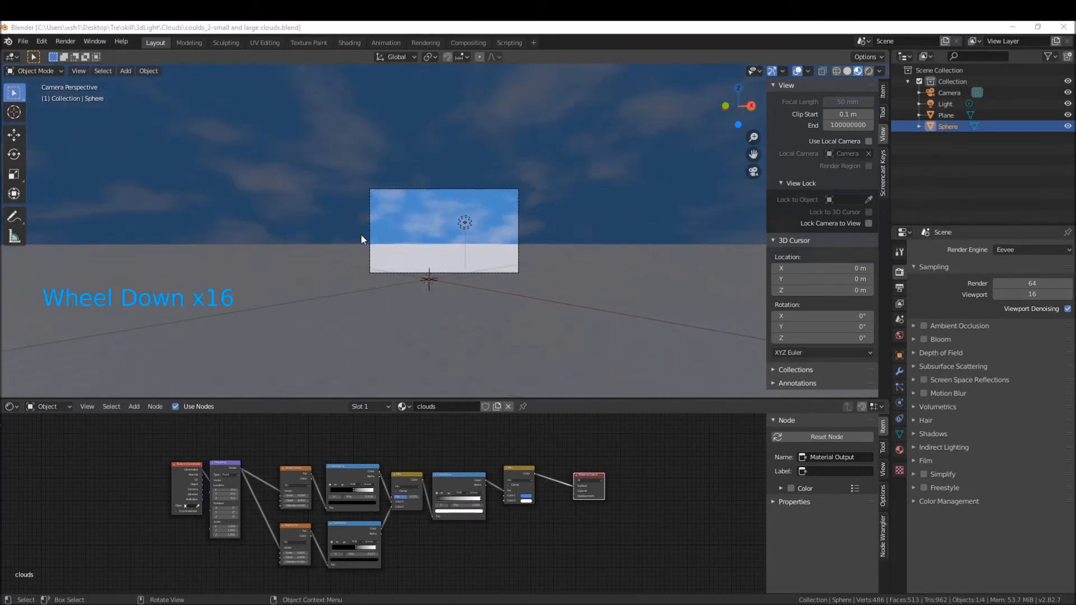
scroll(341, 246, down, 9)
scroll(323, 238, down, 14)
scroll(325, 242, down, 12)
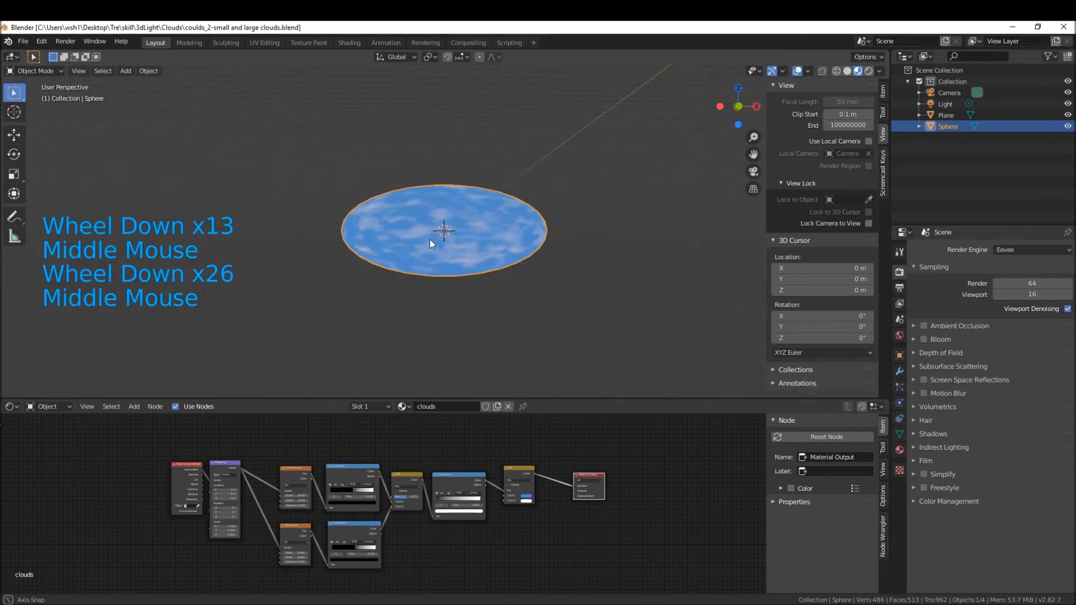
scroll(364, 234, down, 1)
scroll(364, 234, up, 5)
mouse_move(448, 230)
middle_down()
mouse_move(463, 231)
mouse_move(449, 228)
middle_up()
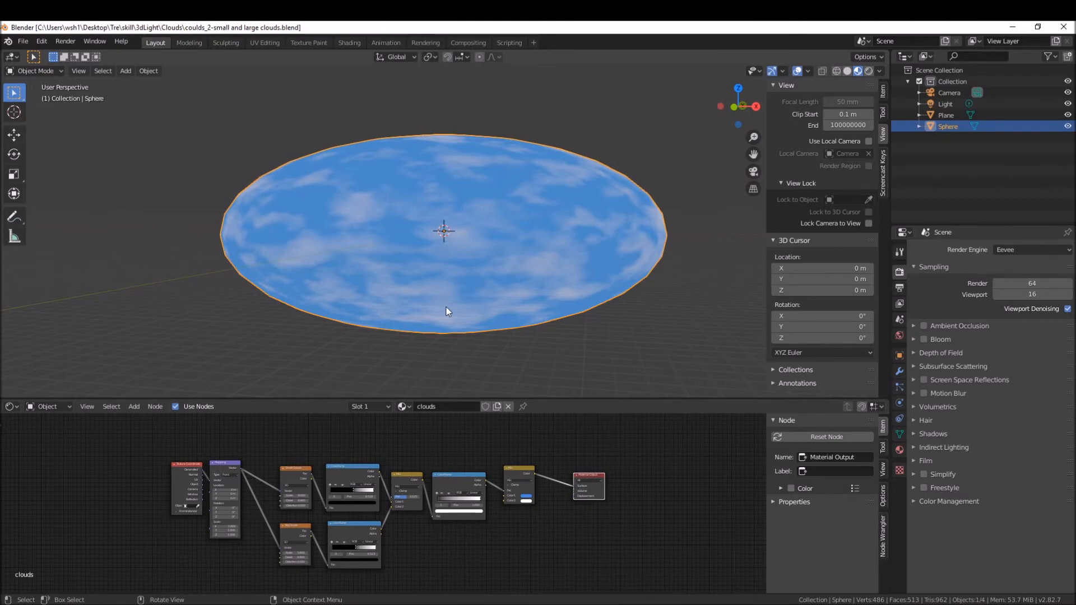
Add a Separate XYZ node fed by the Mapping node's Vector and connect its X output to the Material Output's Surface.
middle_drag(446, 429, 497, 453)
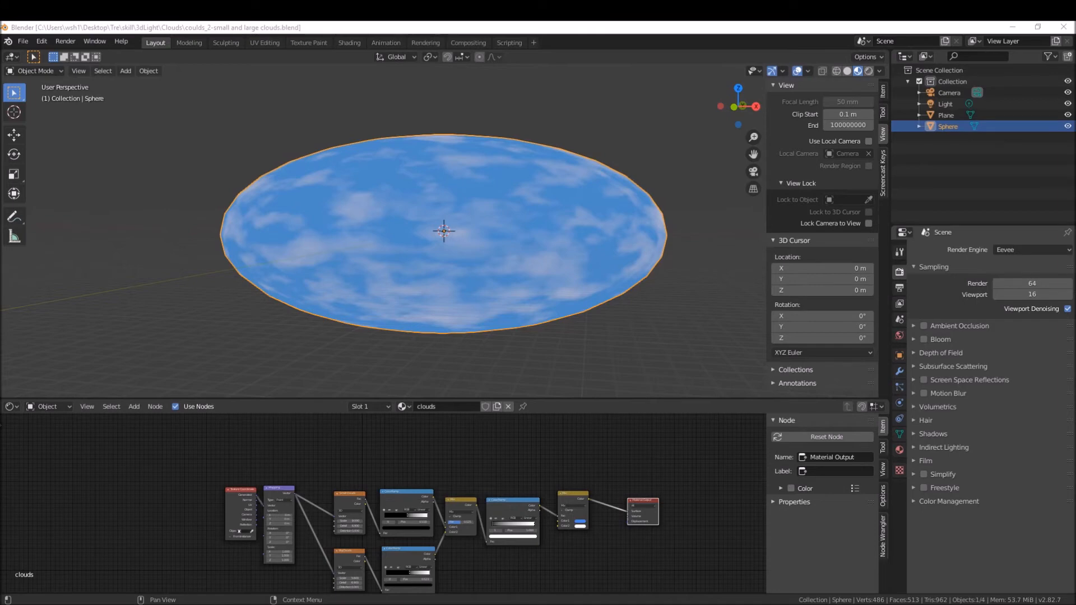
middle_drag(369, 455, 374, 494)
scroll(365, 452, up, 3)
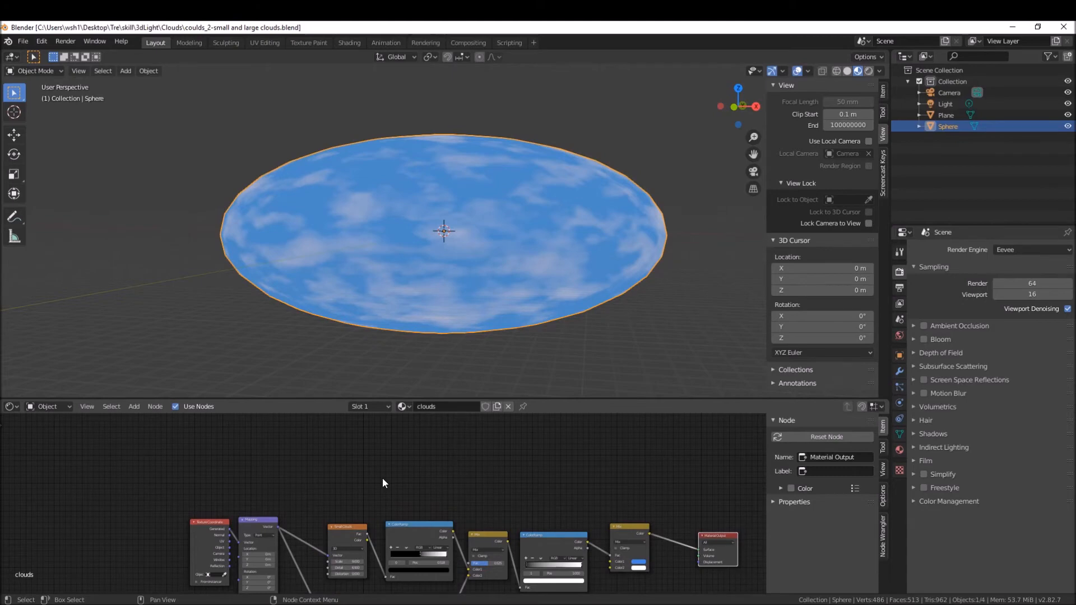
key(shift+a)
click(344, 448)
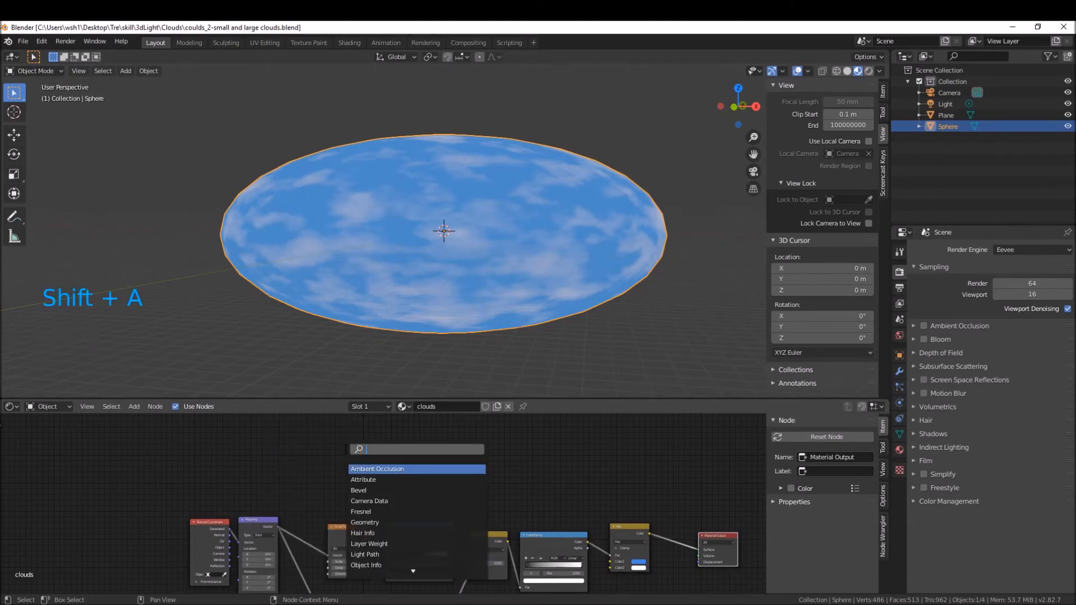
text(se)
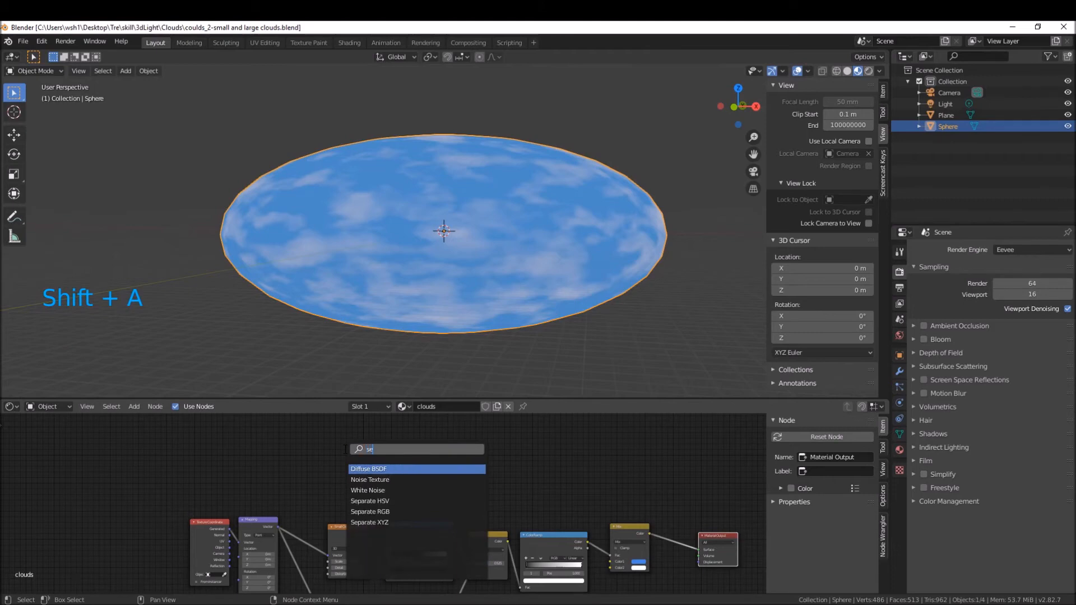
click(360, 530)
click(314, 485)
drag(275, 526, 701, 551)
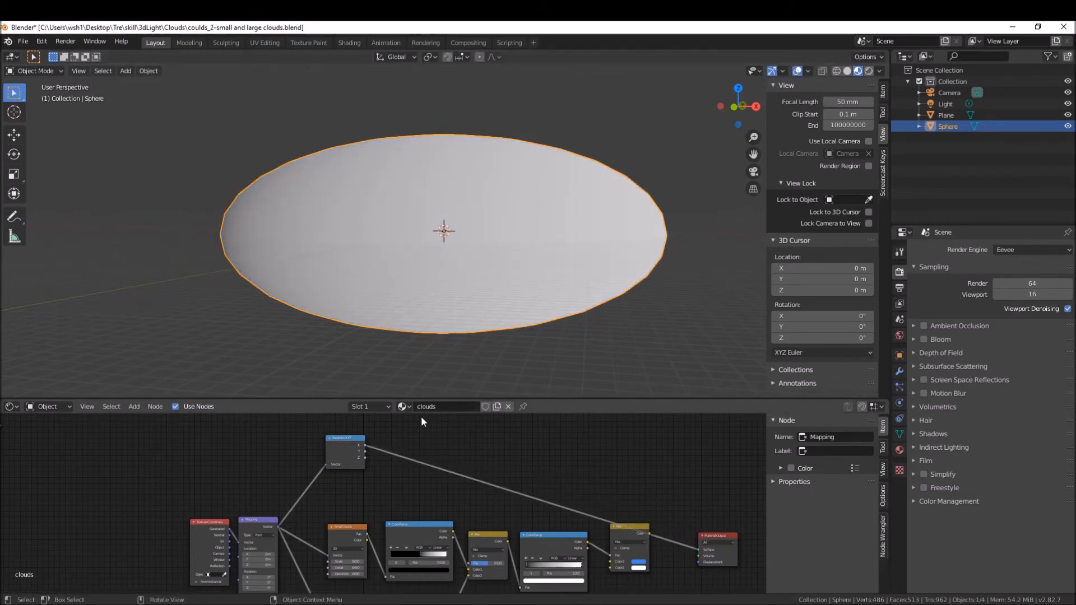
Insert a reroute point on the link from Separate XYZ to the Material Output and place it above the final Mix node.
shift+right_drag(500, 465, 497, 500)
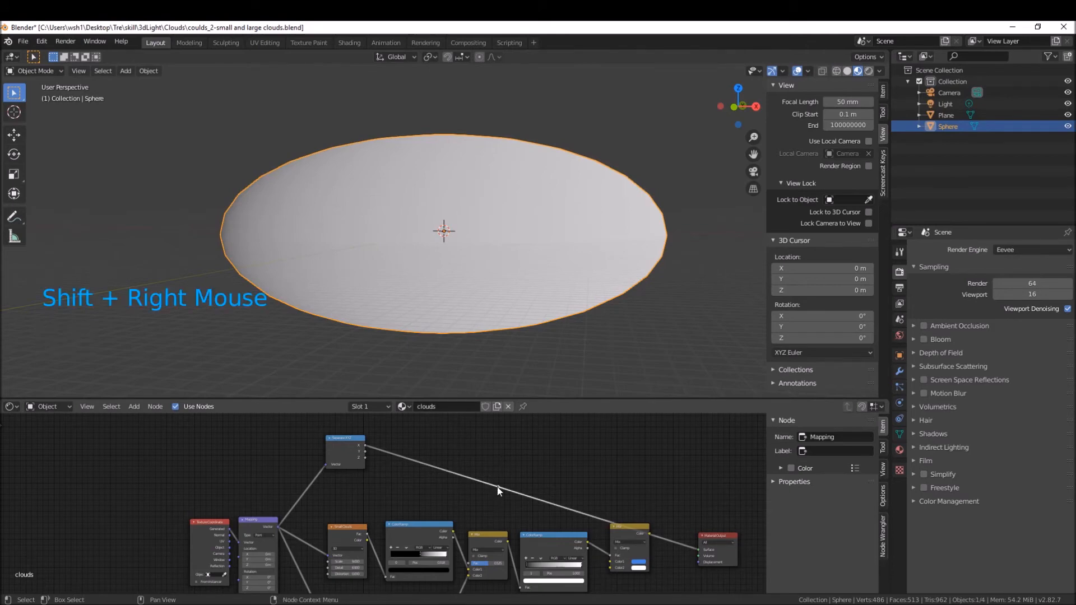
click(496, 489)
click(497, 489)
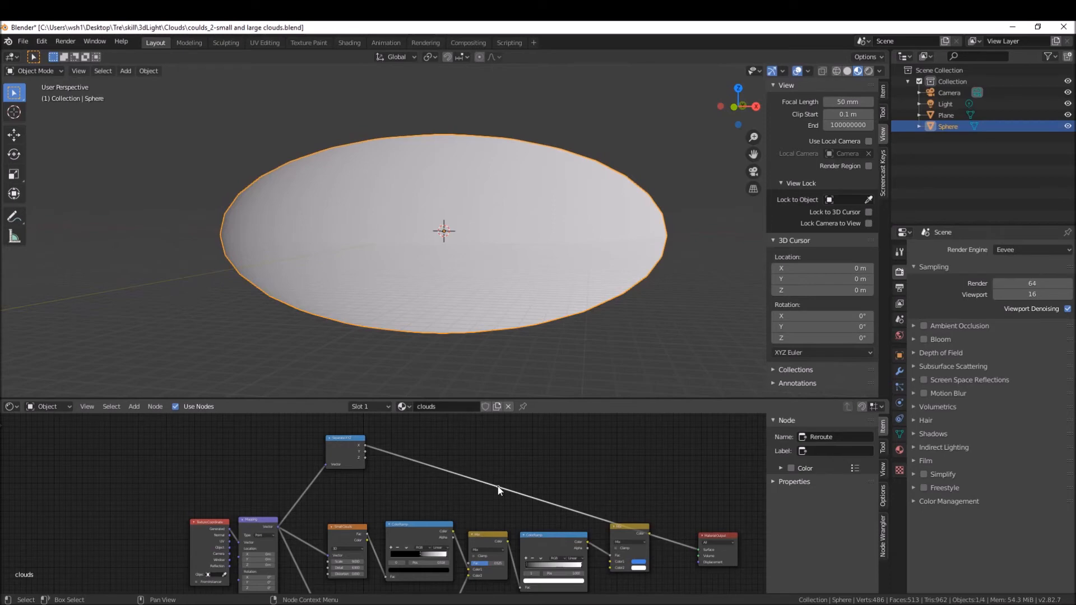
click(499, 491)
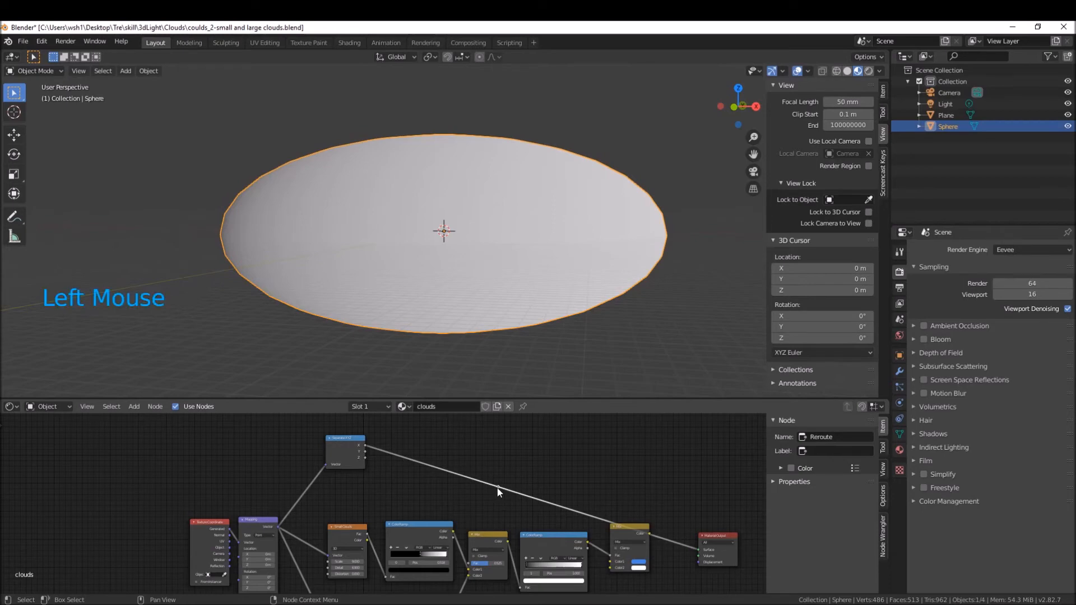
key(g)
click(632, 458)
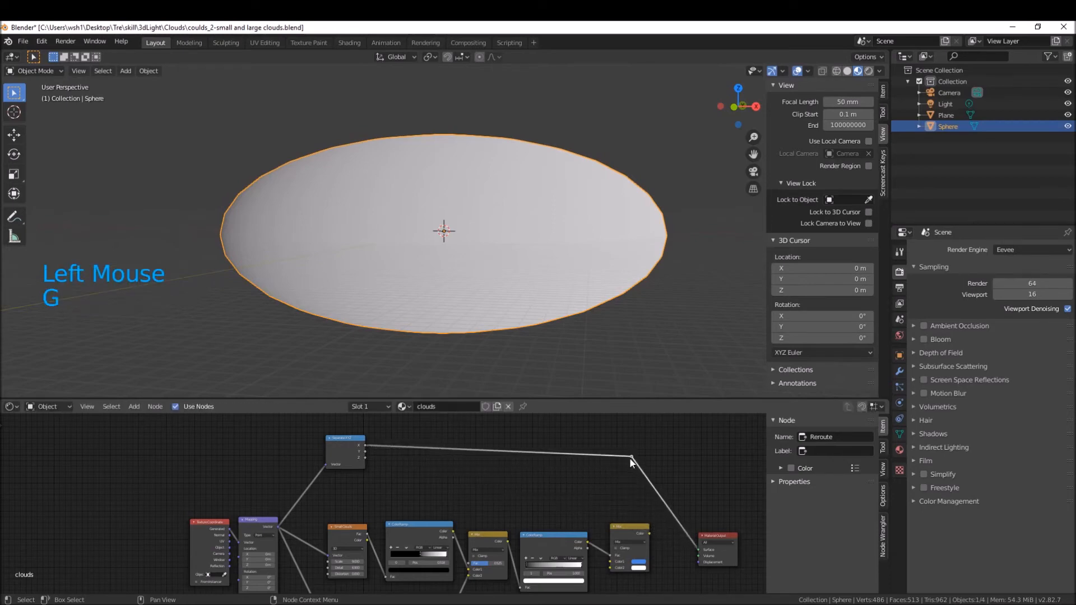
Add a Gradient Texture node below Separate XYZ, feed it from the Mapping Vector and connect its Color output to the reroute point.
middle_drag(435, 455, 415, 480)
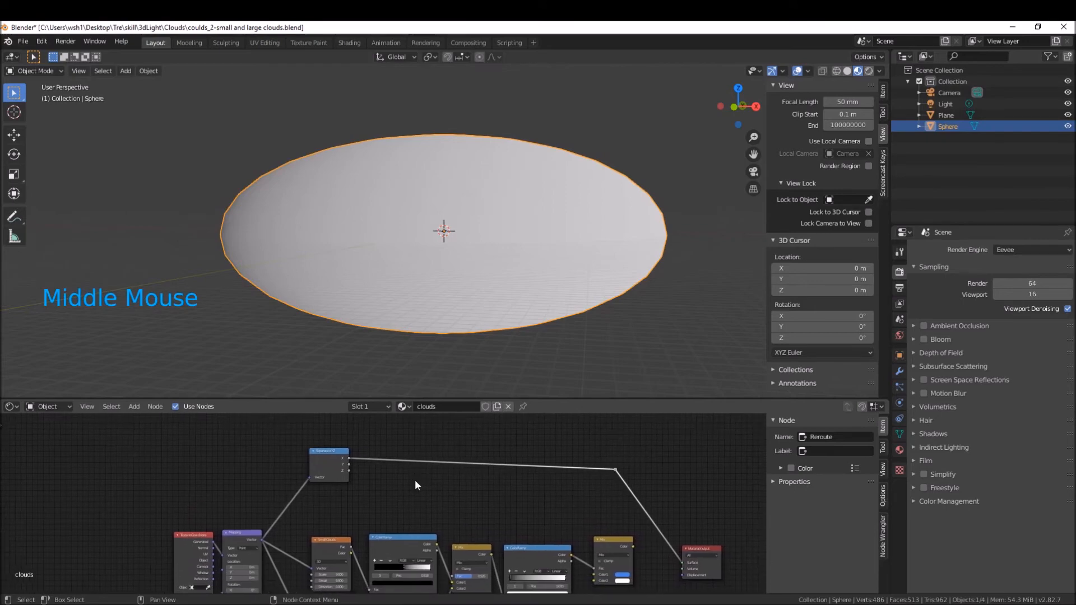
mouse_move(392, 343)
middle_down()
mouse_move(411, 312)
mouse_move(453, 313)
mouse_move(430, 283)
middle_up()
mouse_move(286, 226)
middle_down()
mouse_move(310, 224)
mouse_move(296, 226)
middle_up()
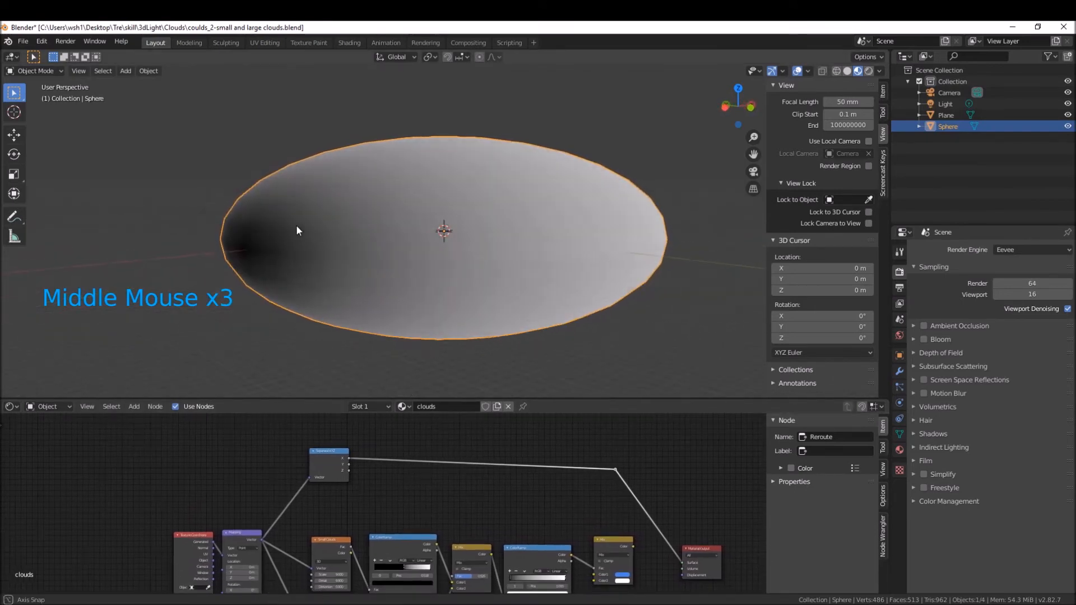
middle_drag(399, 227, 322, 234)
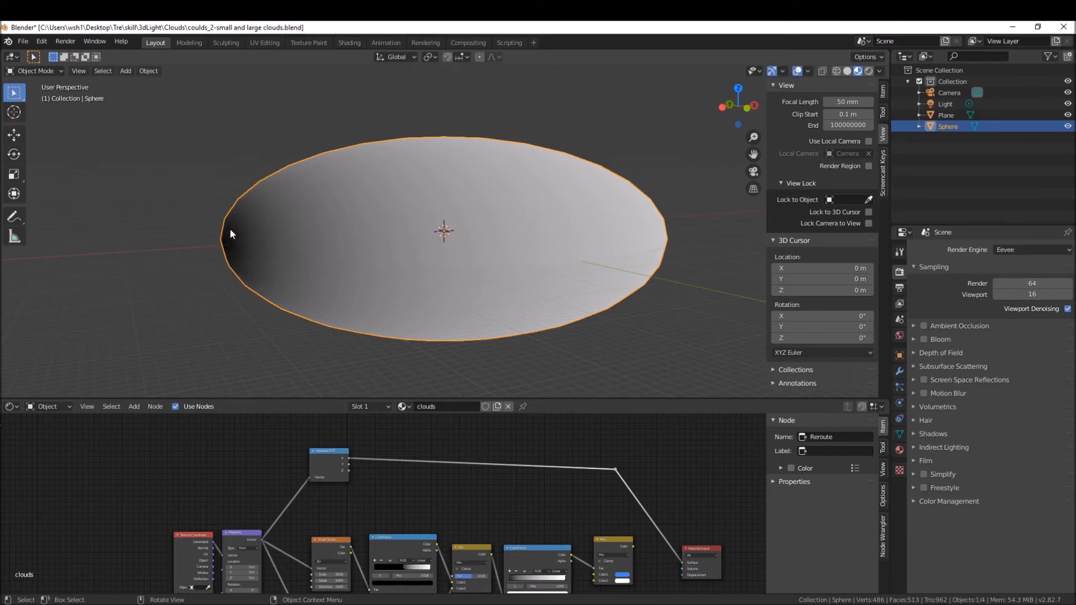
middle_drag(550, 220, 677, 247)
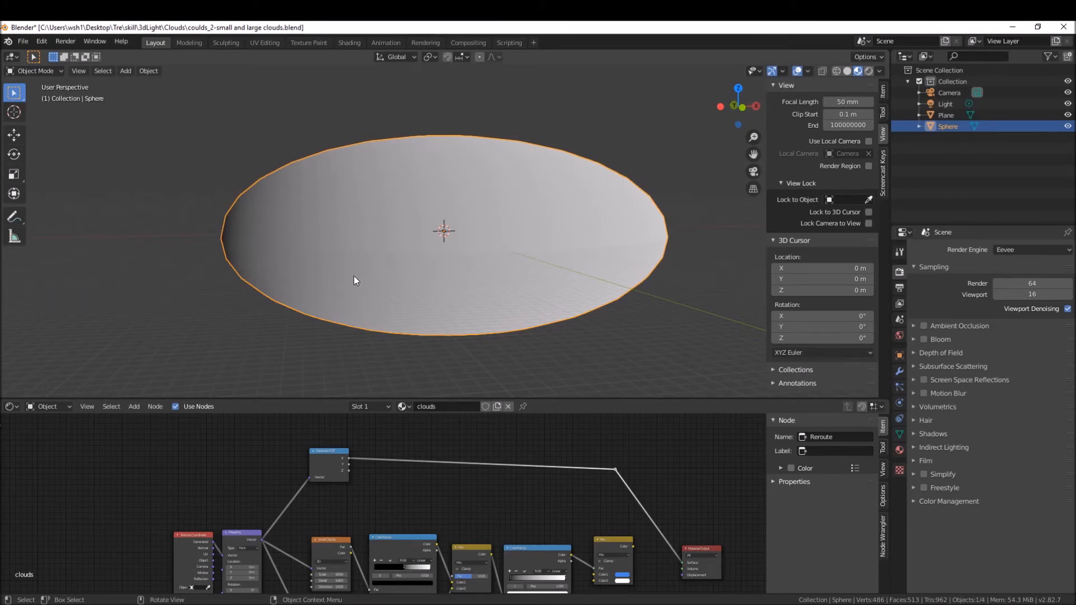
drag(334, 455, 327, 446)
key(shift+a)
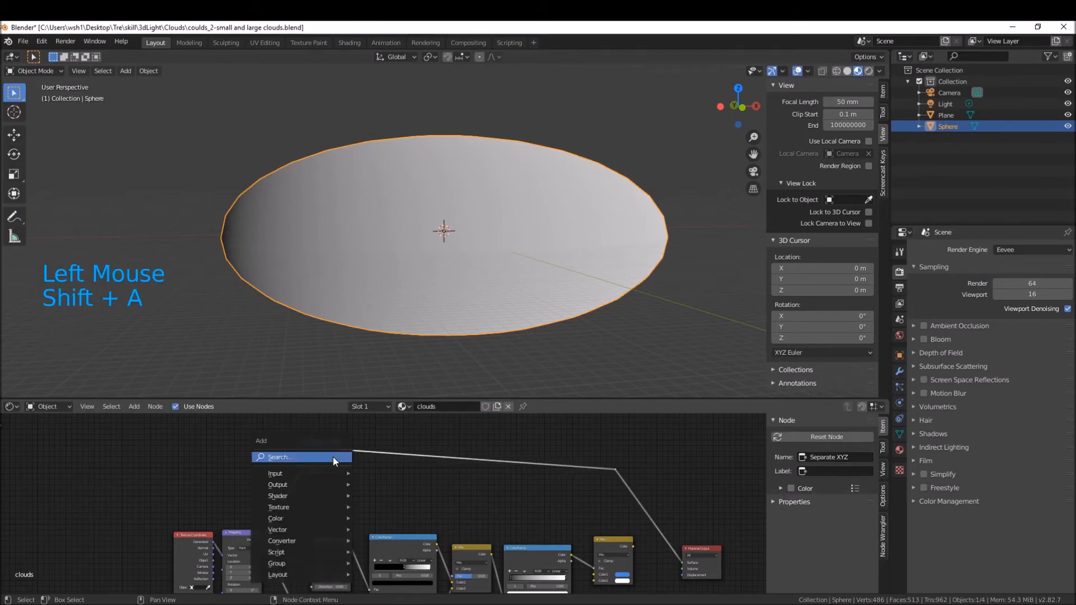
click(331, 456)
text(gra)
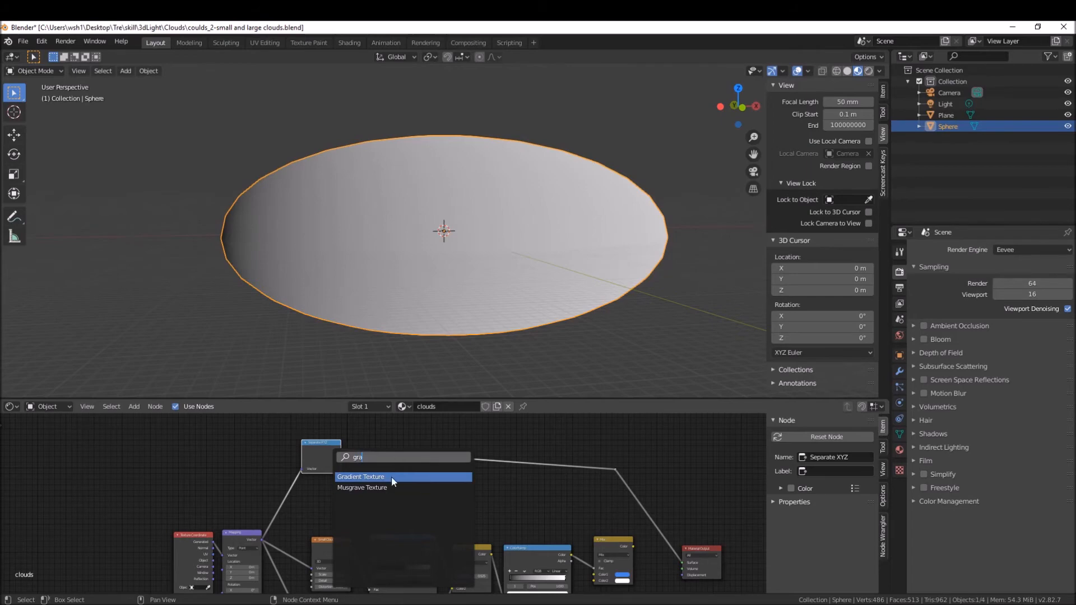
click(392, 477)
click(328, 489)
mouse_move(262, 537)
mouse_down()
mouse_move(321, 516)
mouse_move(539, 499)
mouse_move(704, 537)
mouse_move(625, 486)
mouse_move(617, 469)
mouse_up()
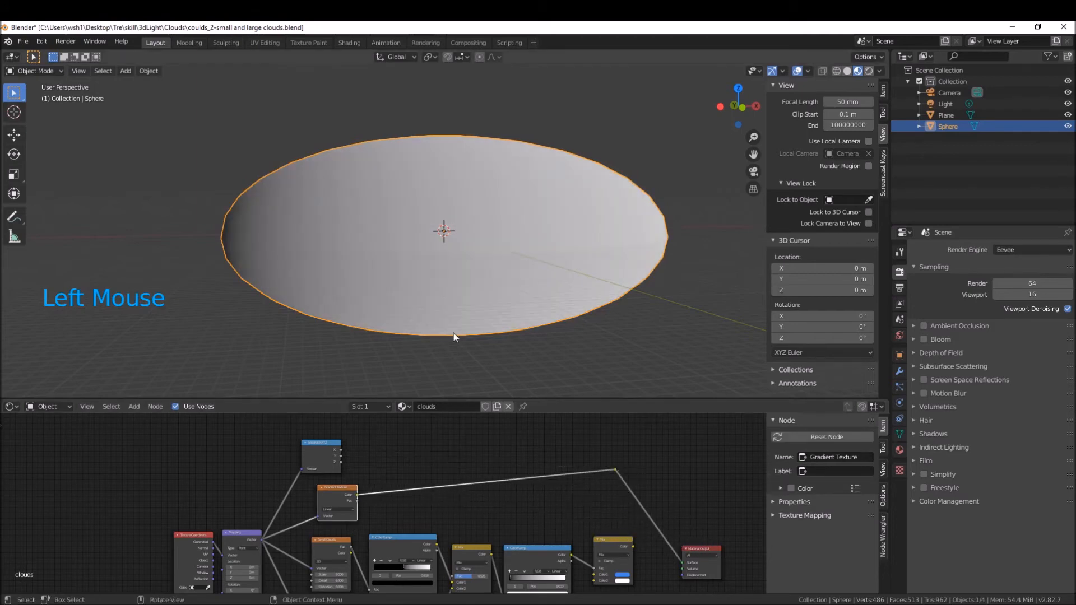
Reconnect Separate XYZ's X output to the reroute point and compare its shading with the Gradient Texture's.
middle_drag(325, 251, 332, 247)
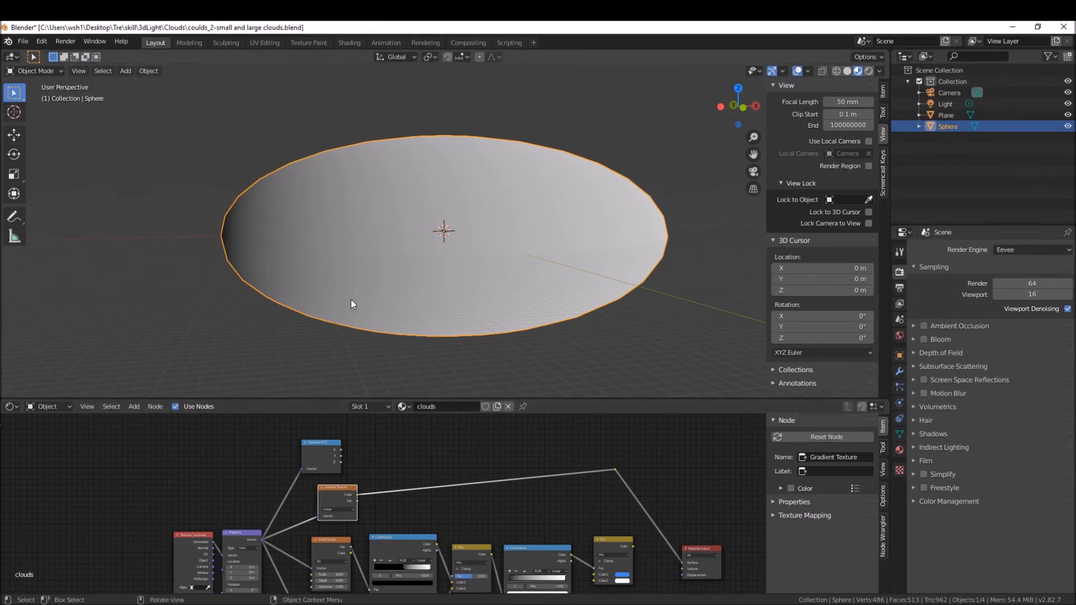
scroll(335, 510, up, 3)
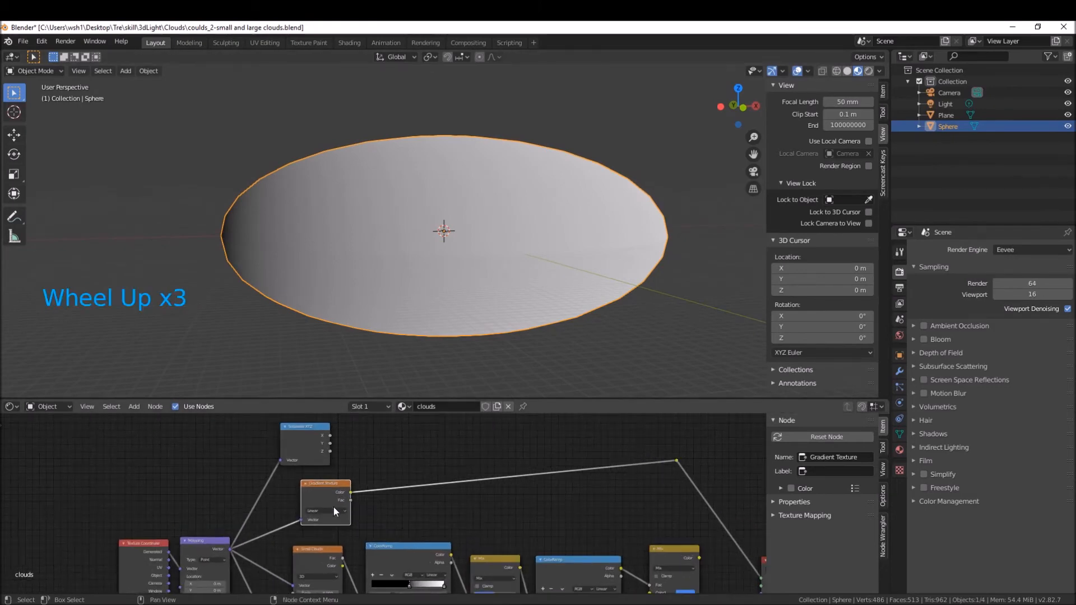
scroll(334, 511, up, 2)
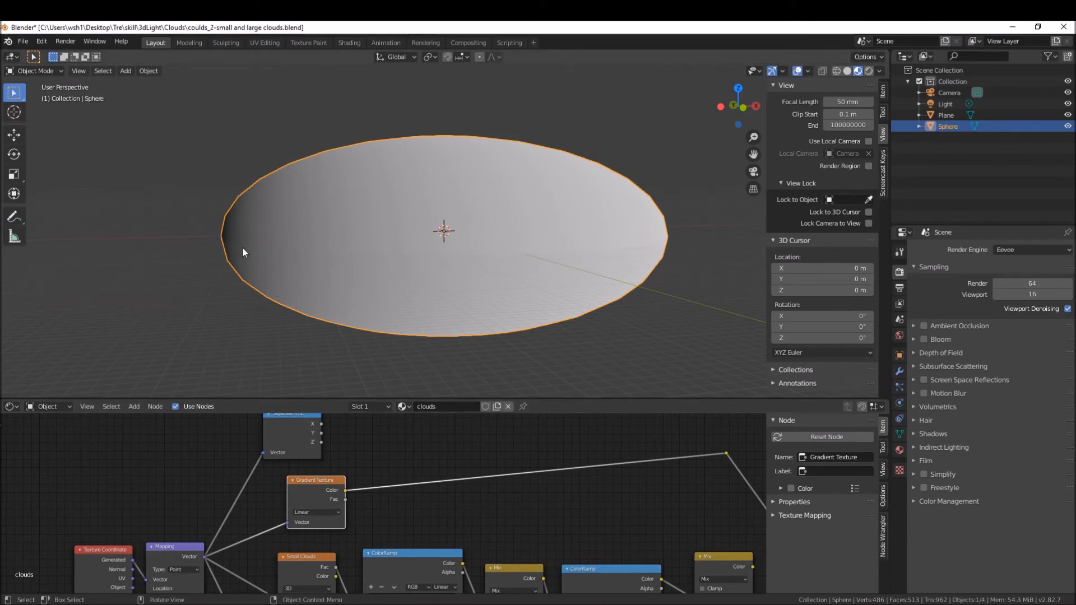
middle_click(345, 446)
drag(321, 425, 726, 454)
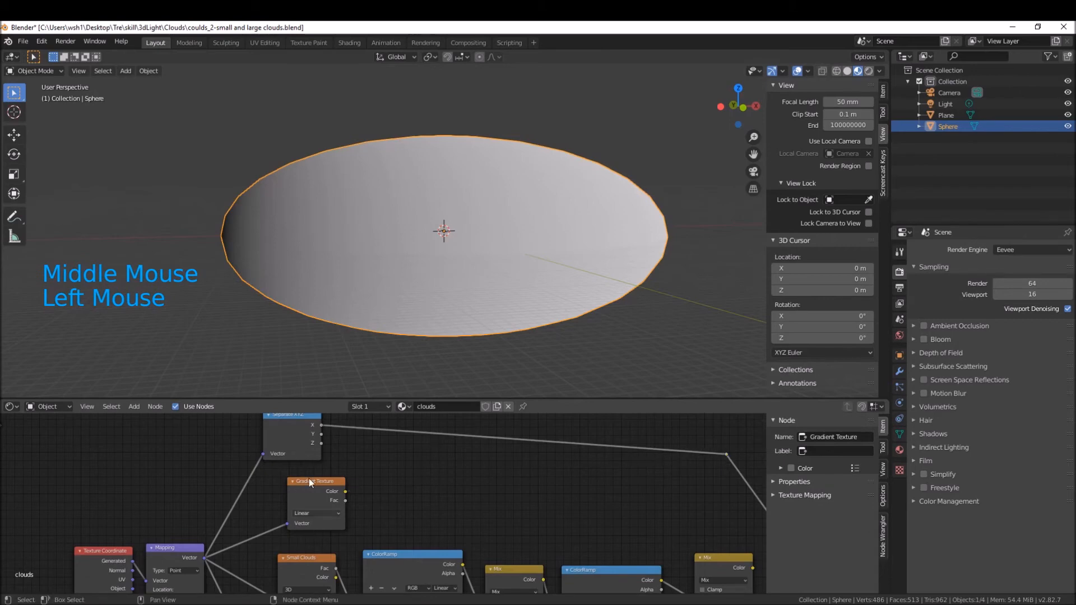
mouse_move(248, 227)
middle_down()
mouse_move(324, 250)
mouse_move(285, 249)
middle_up()
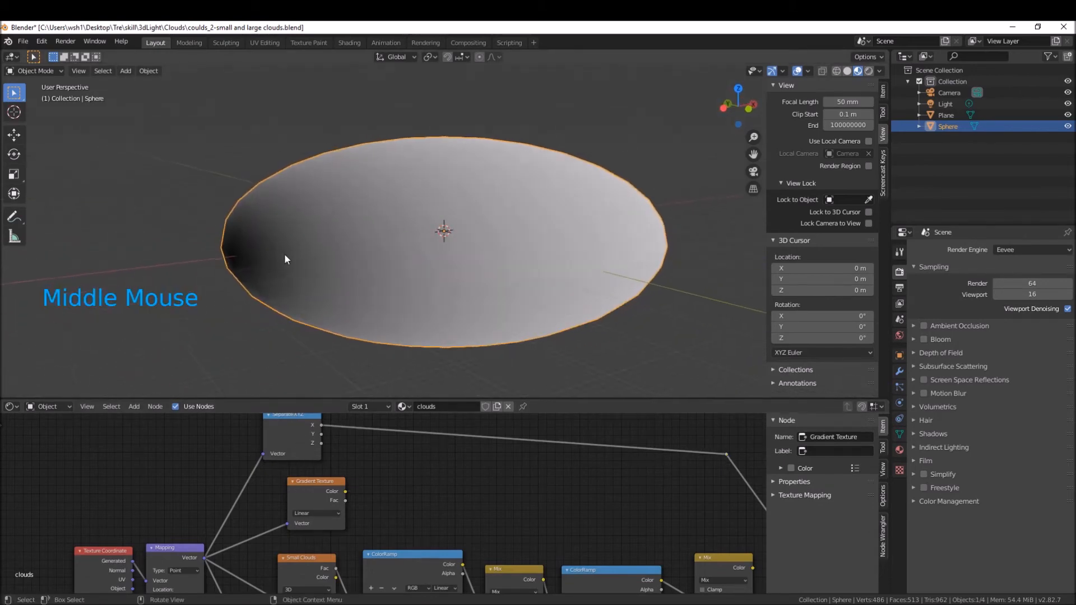
Compare Separate XYZ's Y and X outputs on the sphere in top view, leaving Y connected to the reroute point.
drag(322, 434, 728, 454)
mouse_move(495, 271)
middle_down()
mouse_move(472, 267)
mouse_move(448, 285)
mouse_move(487, 352)
middle_up()
middle_drag(472, 262, 473, 284)
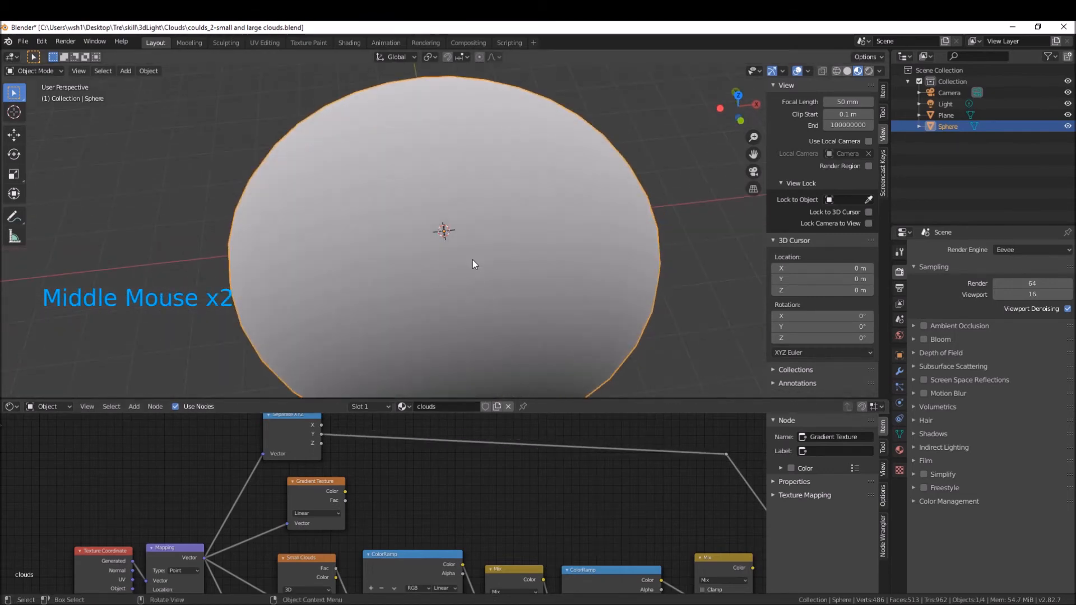
key(KP_7)
scroll(473, 284, down, 5)
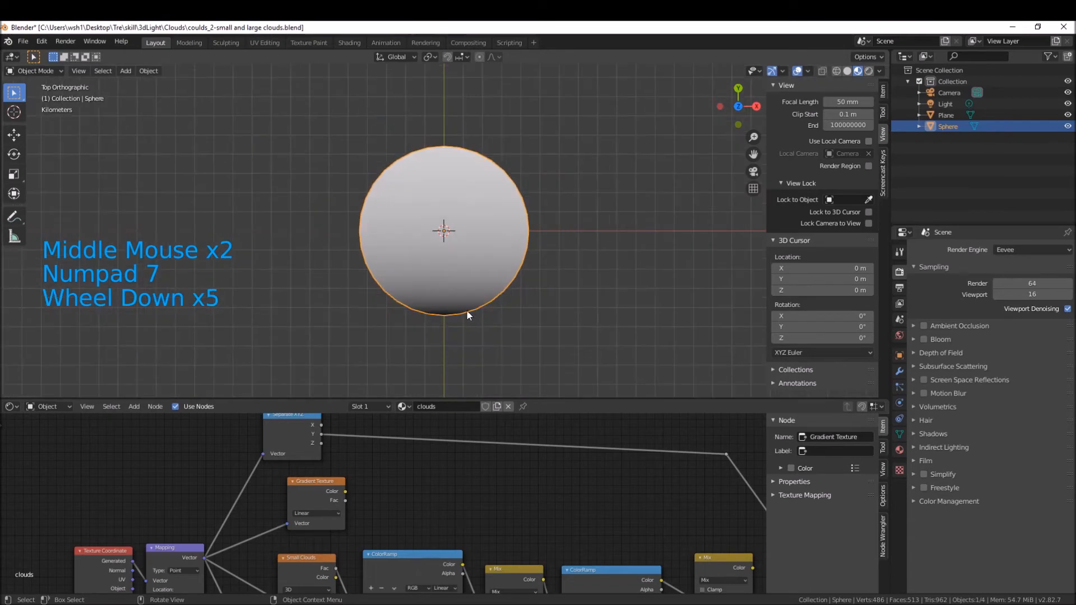
drag(322, 425, 728, 456)
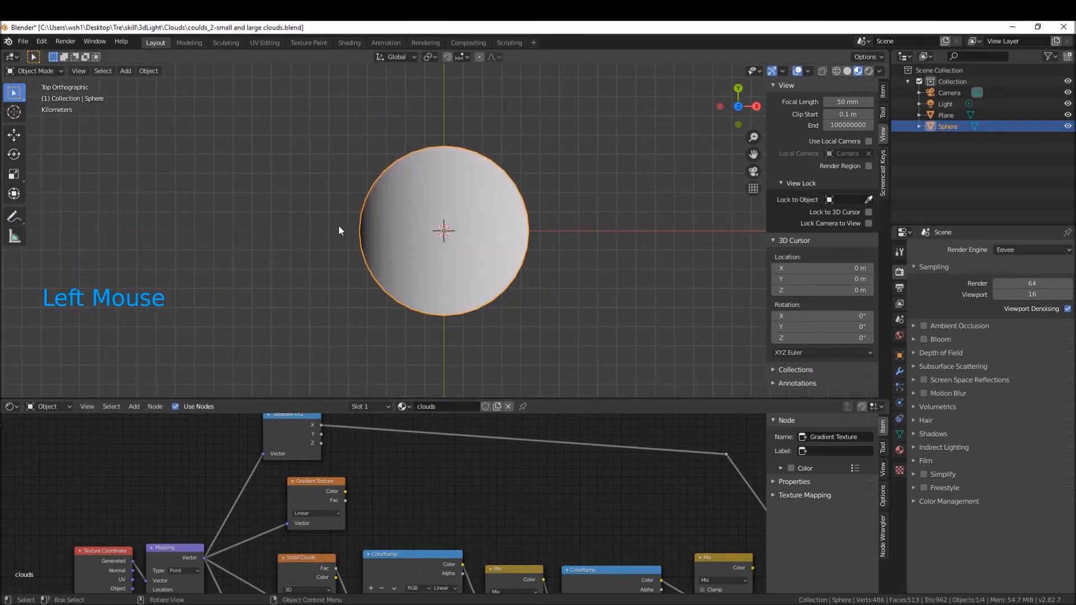
mouse_move(322, 435)
mouse_down()
mouse_move(594, 439)
mouse_move(727, 454)
mouse_up()
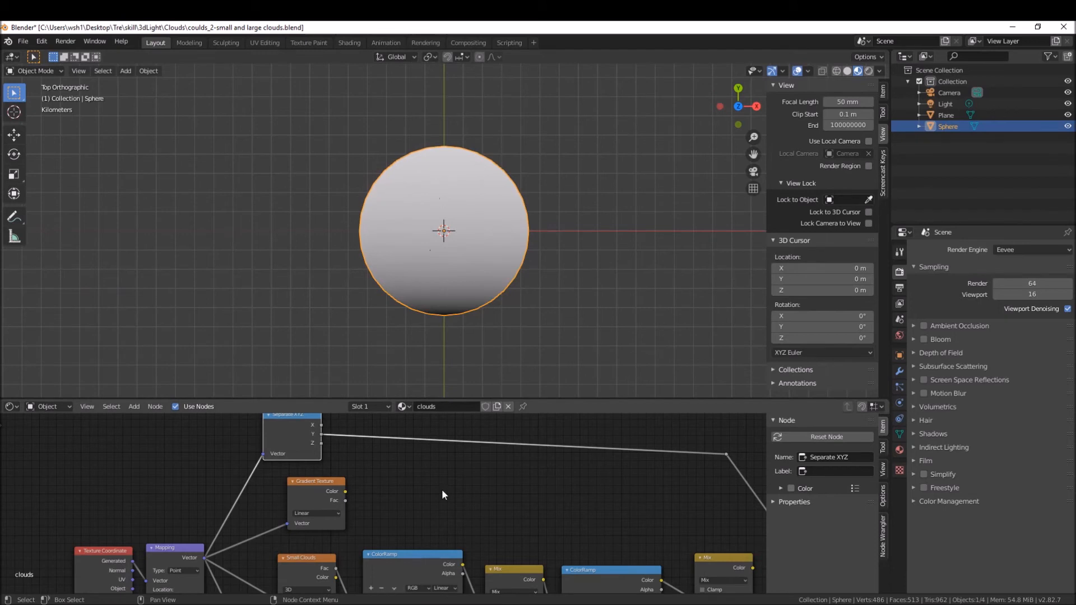
Connect Separate XYZ's Z output to the reroute point with the sphere seen from the side.
middle_drag(452, 298, 497, 193)
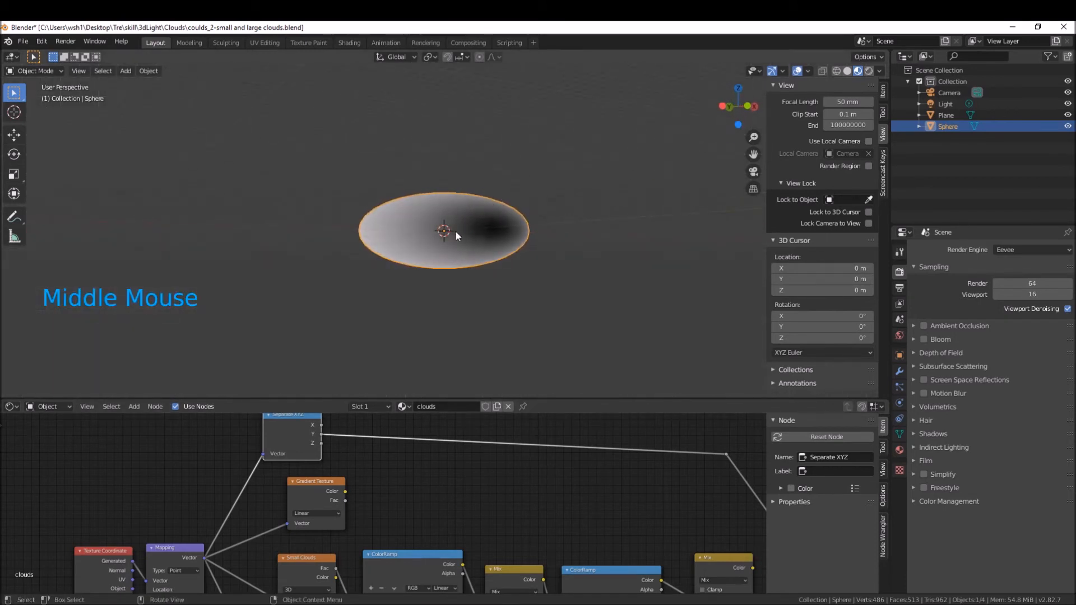
middle_drag(455, 230, 444, 231)
mouse_move(322, 444)
mouse_down()
mouse_move(744, 462)
mouse_move(727, 454)
mouse_up()
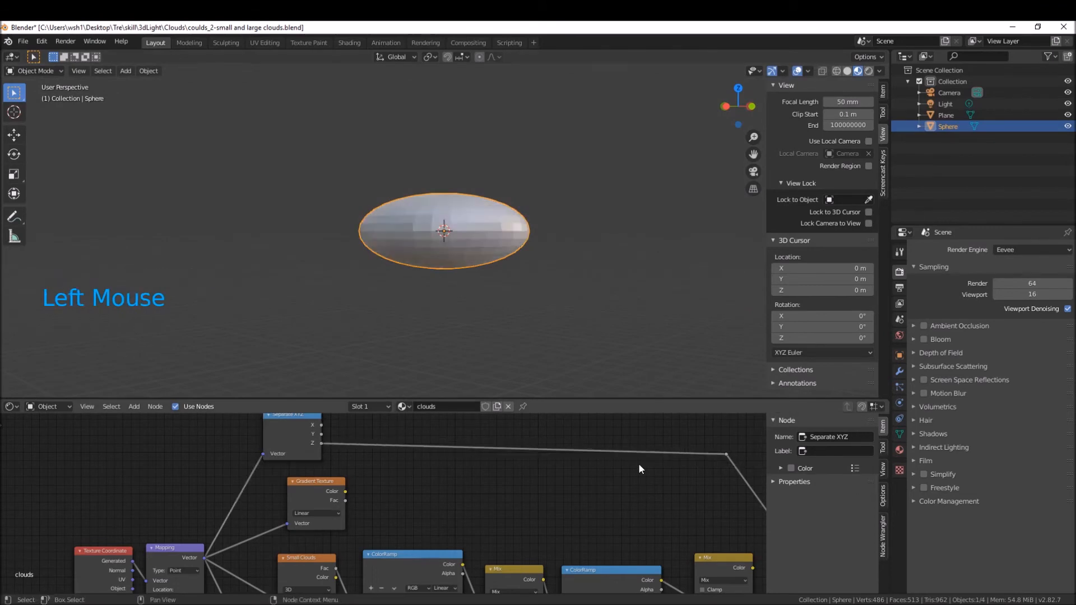
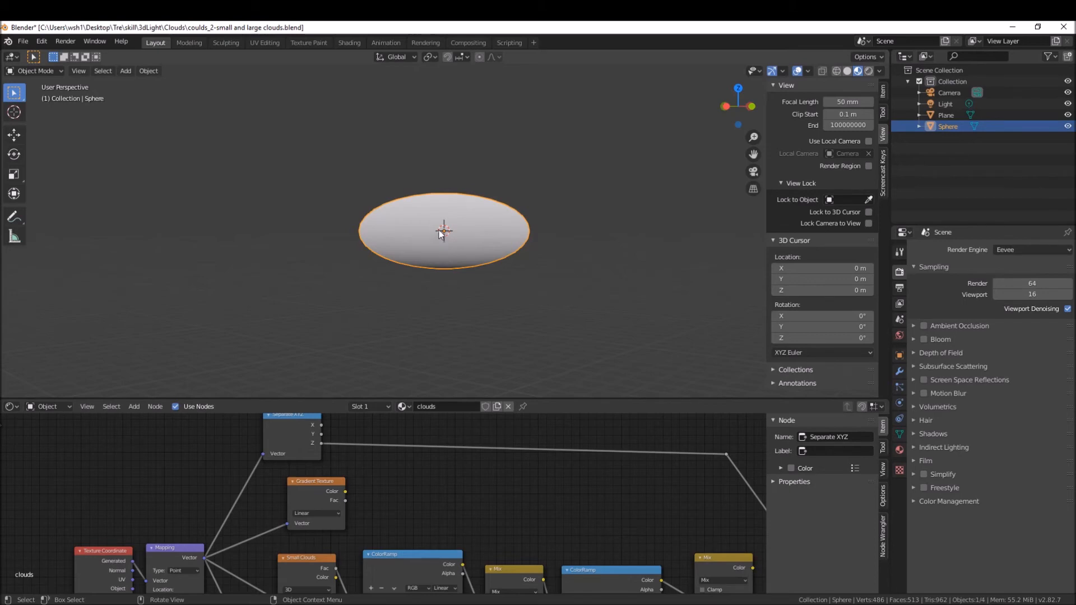
Delete the Gradient Texture node below Separate XYZ.
middle_drag(348, 455, 343, 485)
click(323, 509)
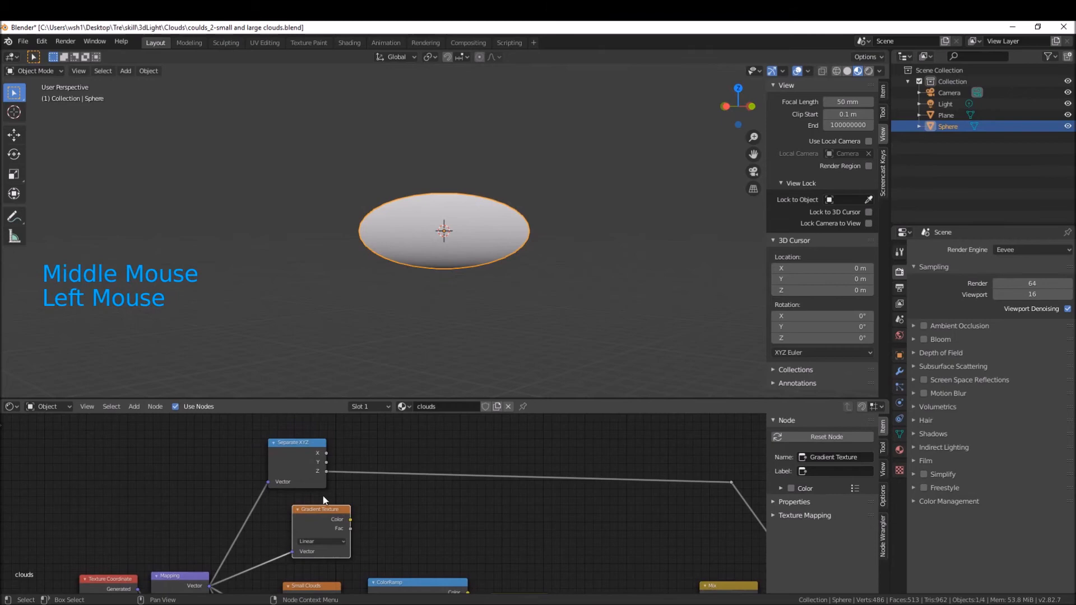
drag(325, 507, 303, 513)
click(303, 512)
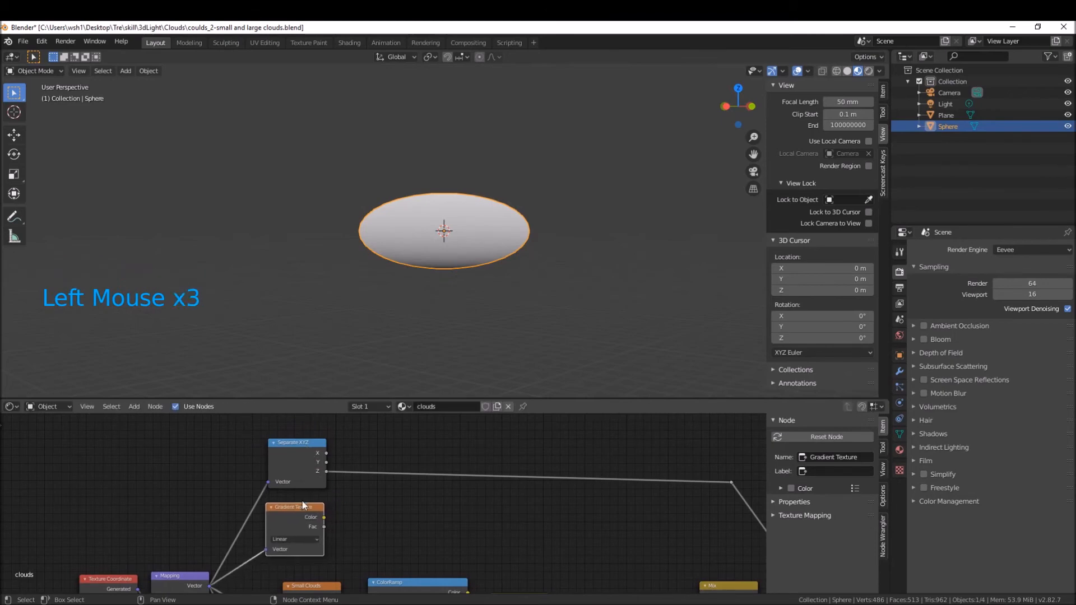
key(x)
Add a ColorRamp node on the link between Separate XYZ's Z output and the reroute point.
middle_drag(302, 499, 263, 507)
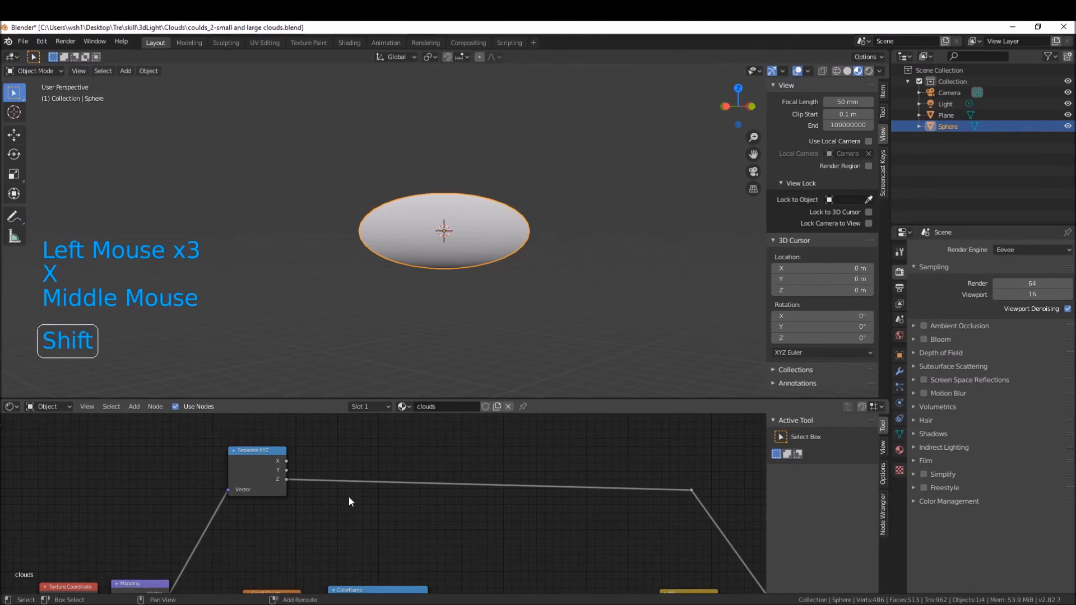
key(shift+a)
click(349, 474)
text(color)
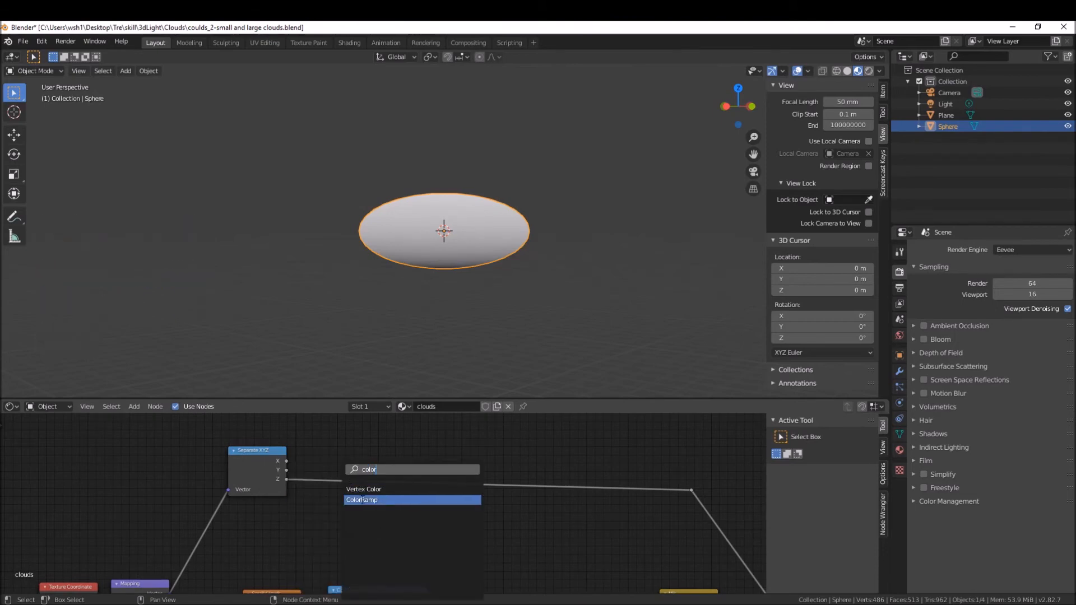
click(362, 500)
click(364, 438)
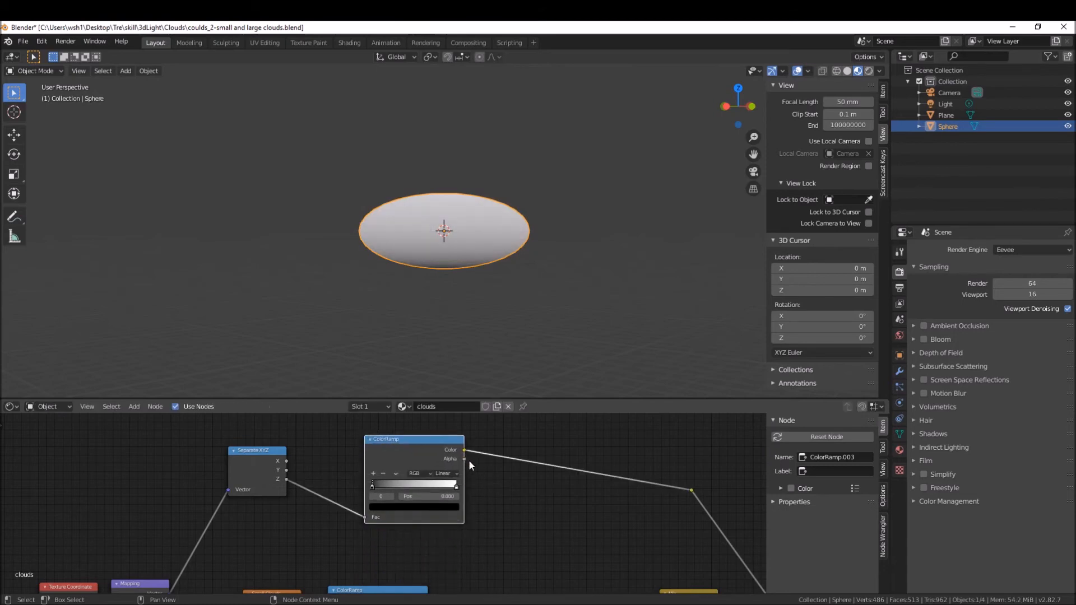
Move the new ColorRamp's black stop to about the middle of the ramp, checking the sphere's shading in front view.
scroll(476, 463, down, 4)
middle_drag(518, 487, 504, 485)
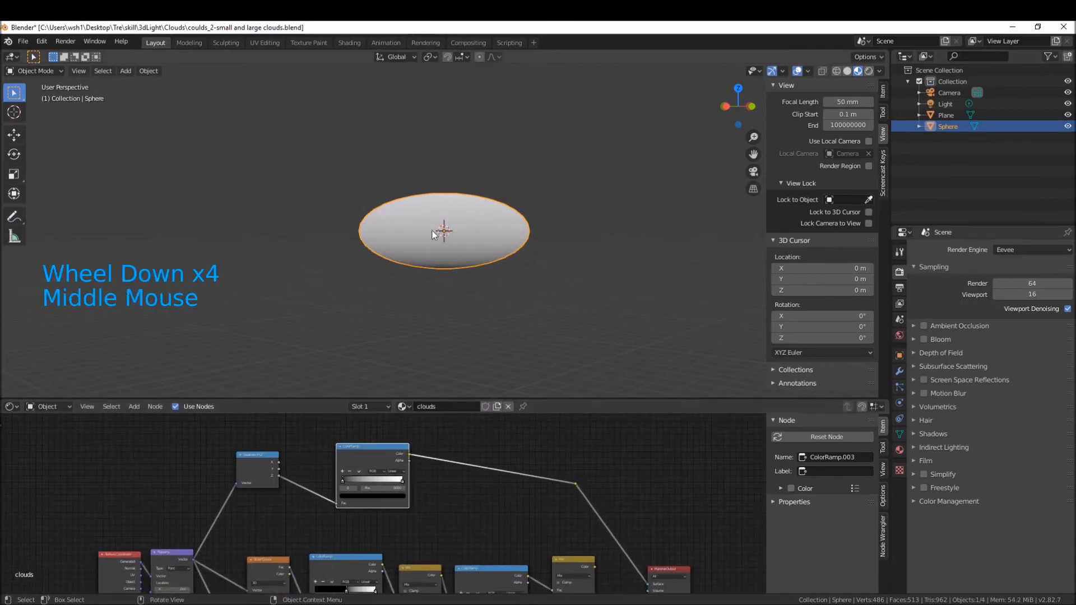
key(KP_1)
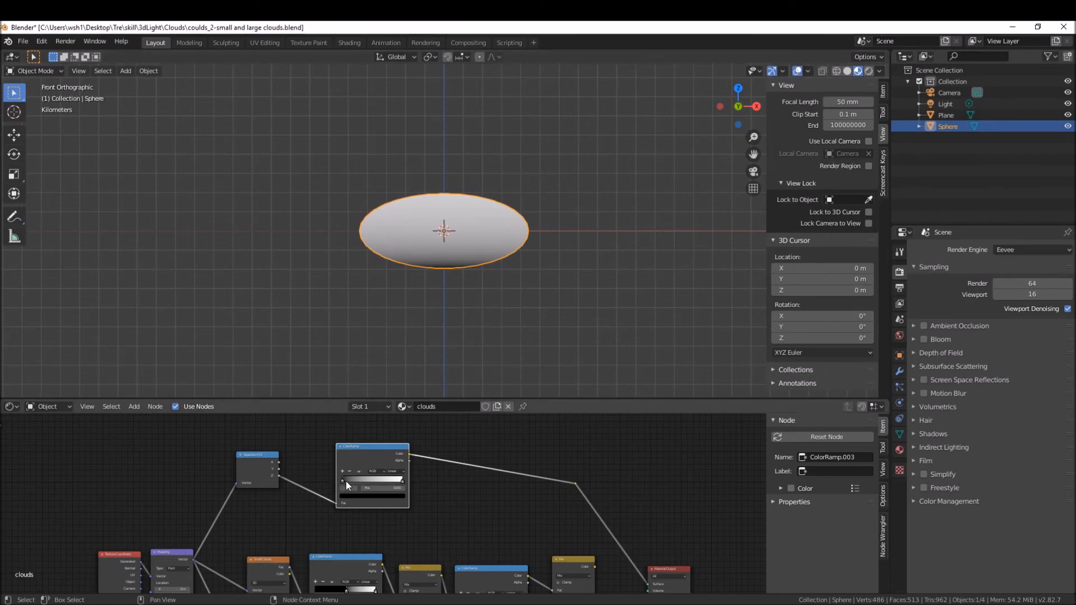
drag(342, 481, 371, 487)
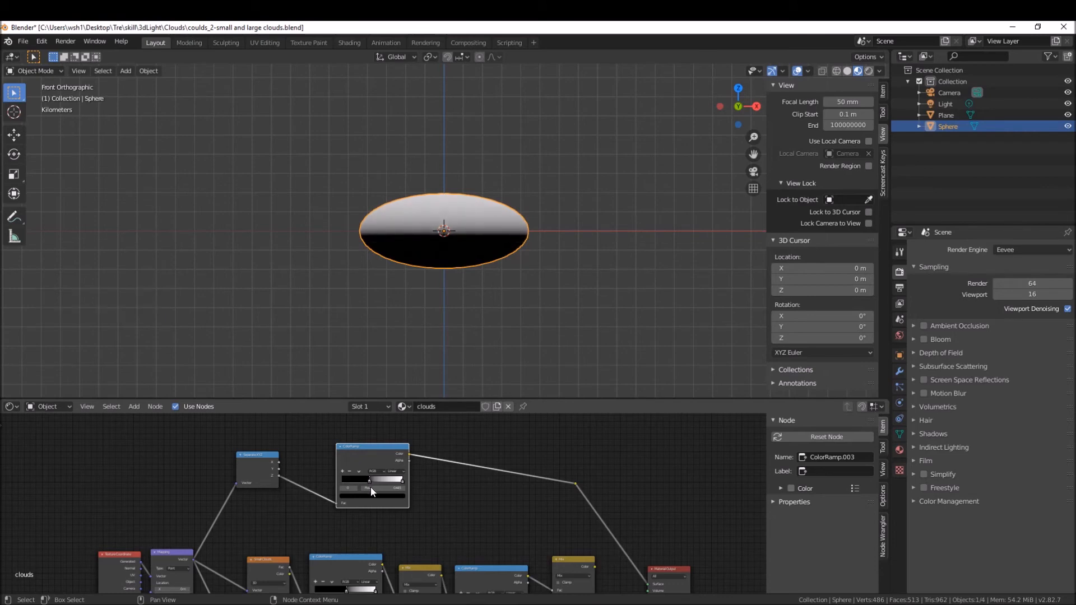
middle_drag(444, 237, 463, 220)
key(KP_1)
scroll(433, 231, up, 2)
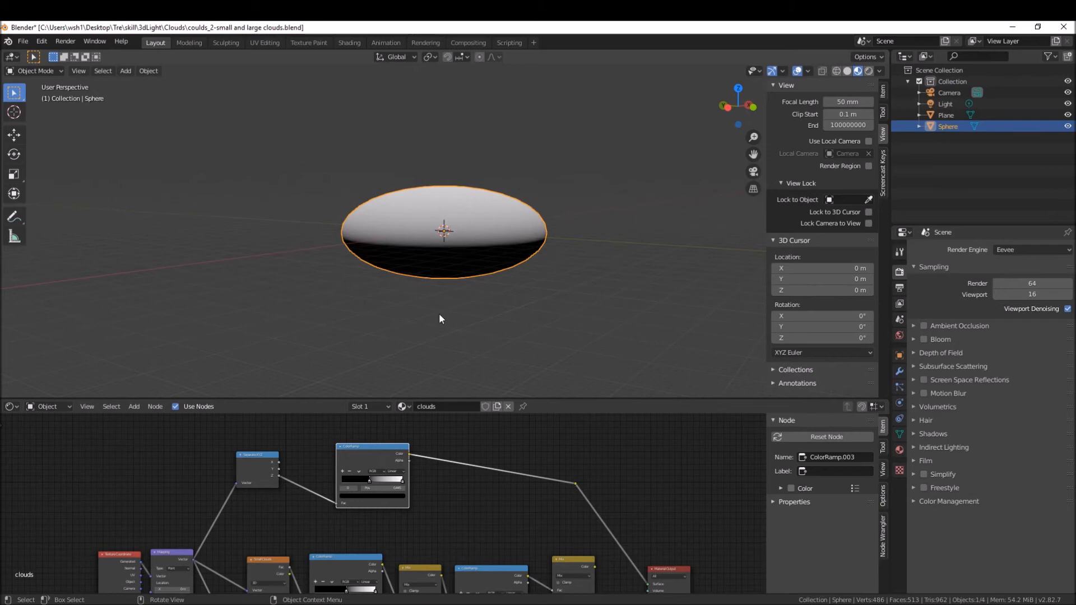
Preview the cloud Mix output through Material Output, move Material Output farther from the Mix node, and reconnect the gradient's reroute point to it.
middle_drag(466, 447, 513, 430)
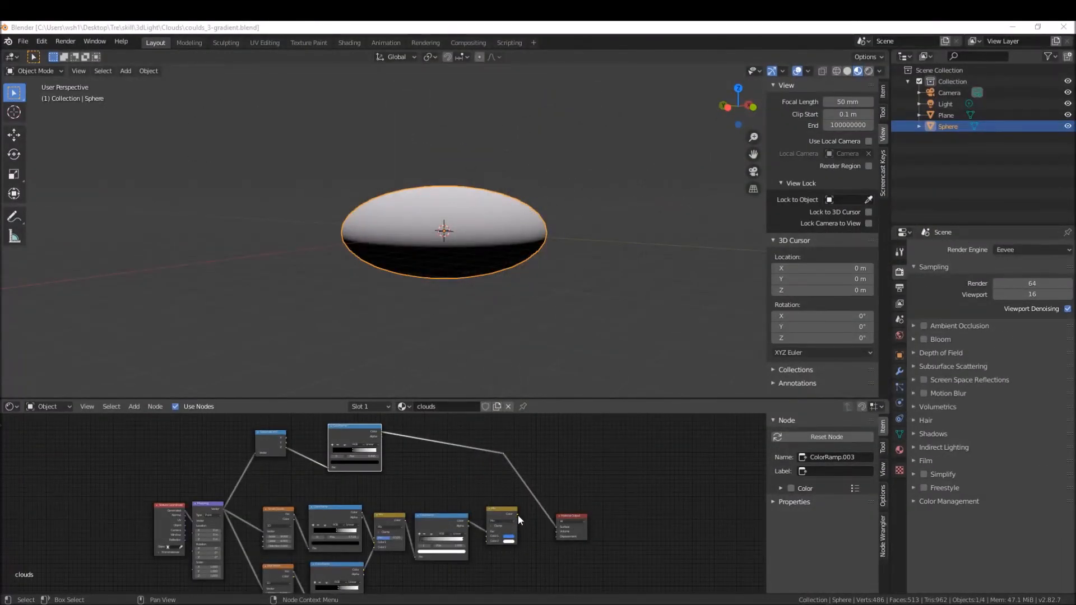
drag(518, 514, 559, 528)
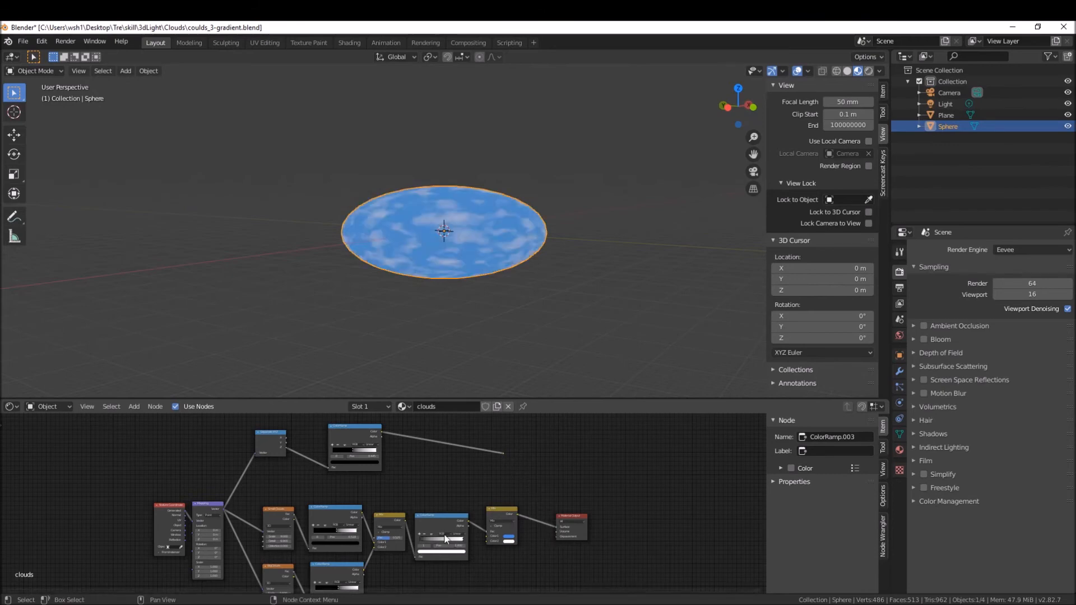
middle_drag(450, 264, 465, 232)
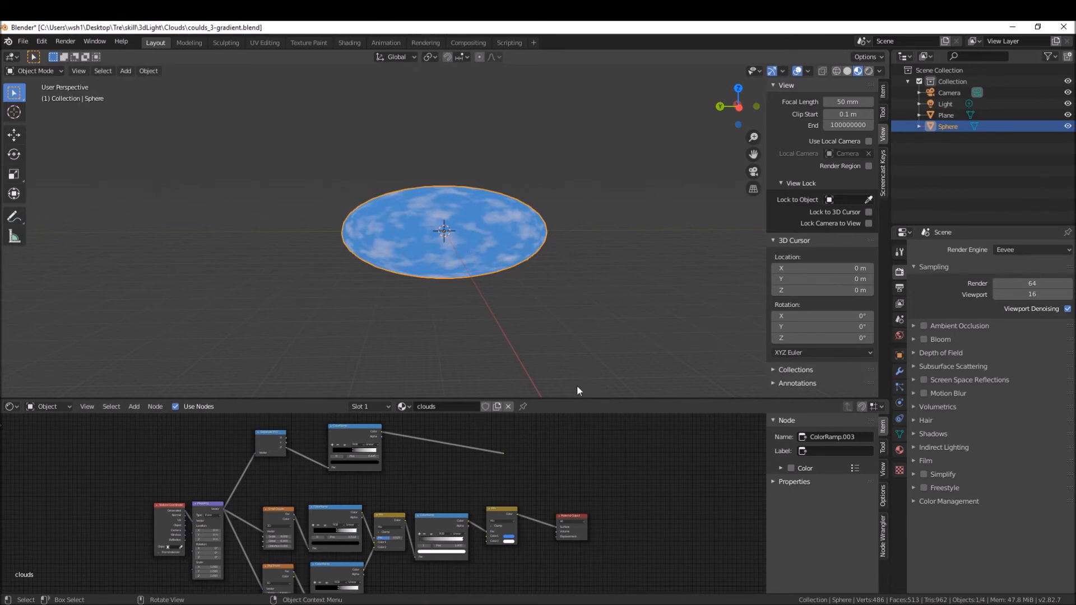
drag(562, 523, 613, 521)
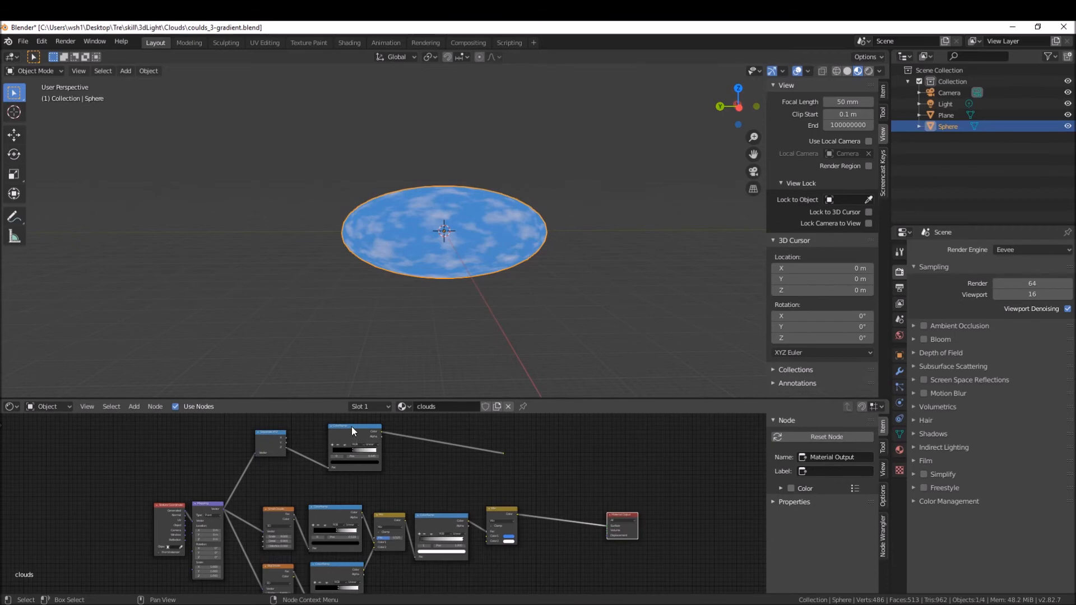
drag(503, 452, 608, 527)
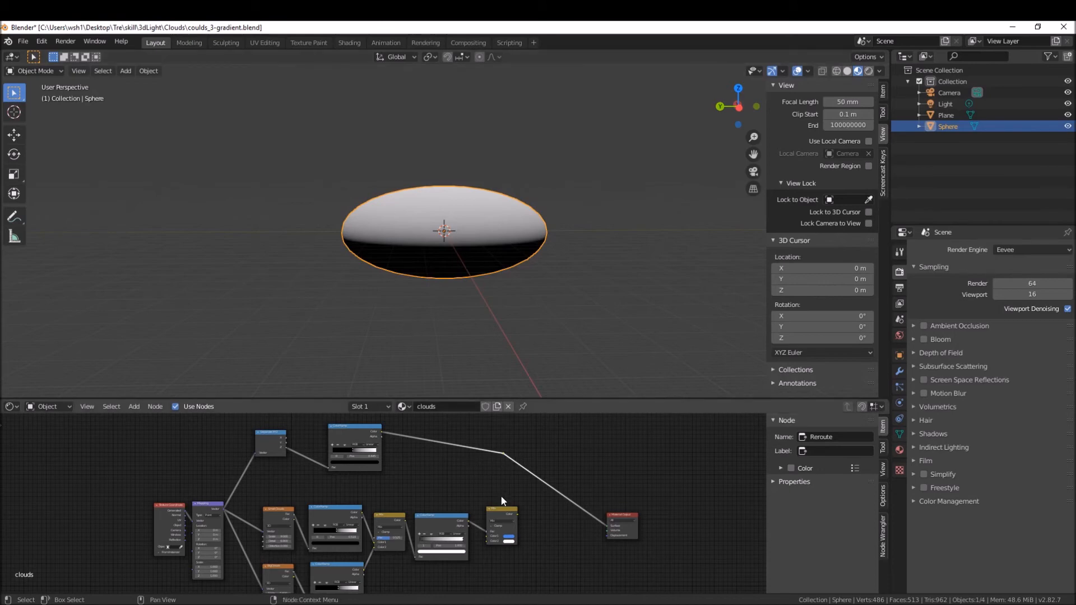
Duplicate the final cloud Mix node and insert the copy on the link between the reroute point and Material Output.
drag(500, 508, 504, 509)
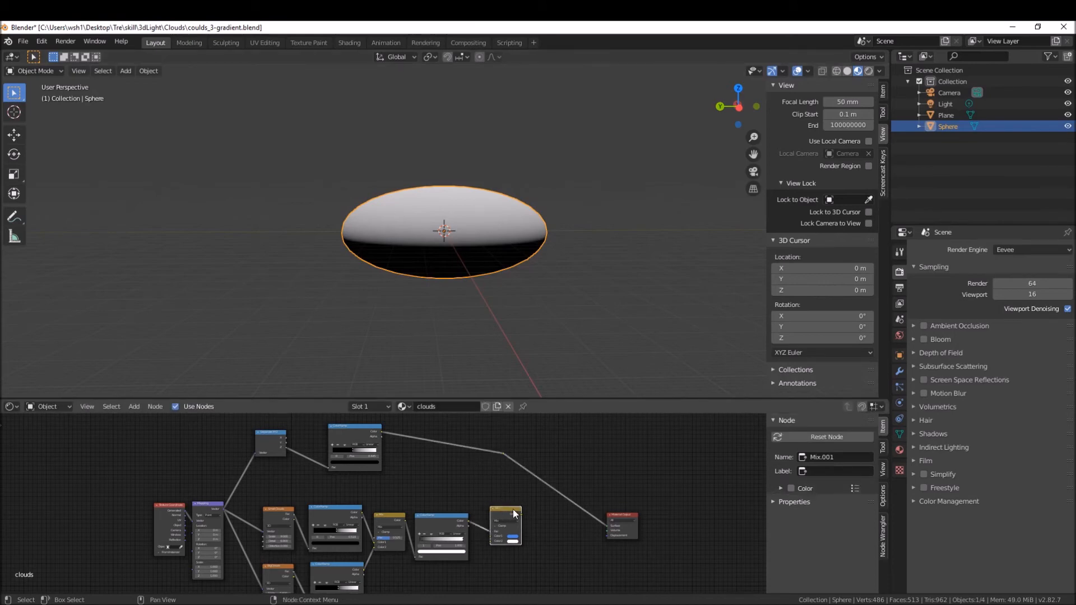
key(shift+d)
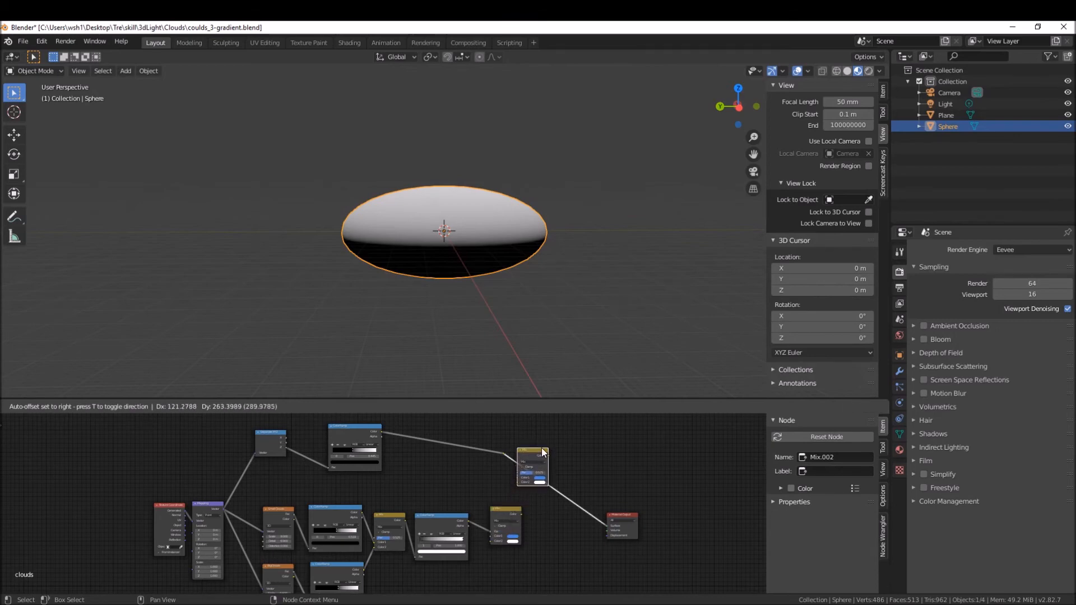
click(542, 455)
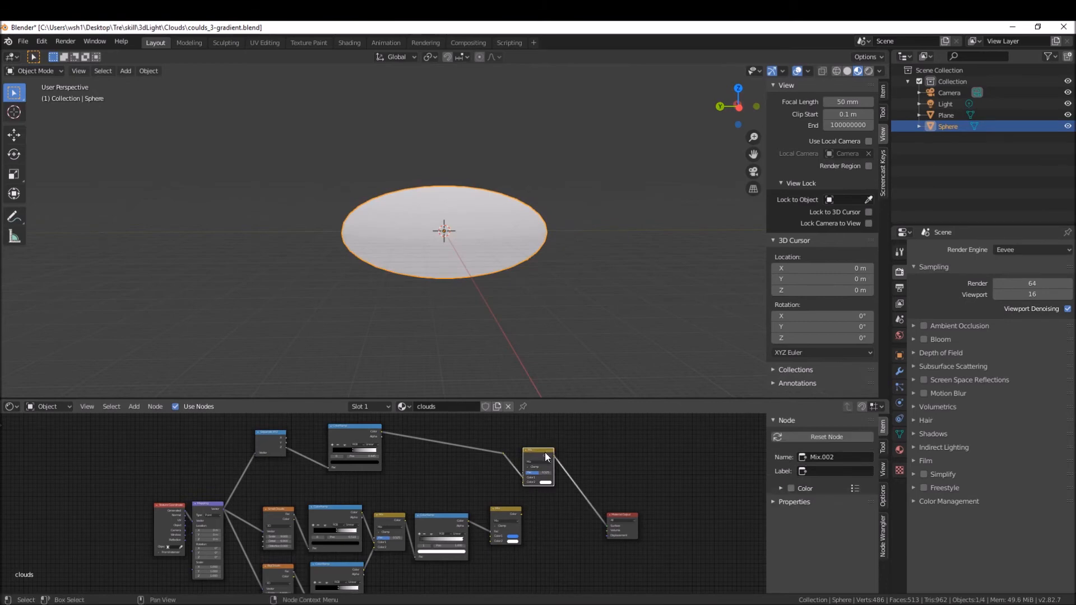
scroll(529, 459, up, 1)
scroll(527, 462, up, 1)
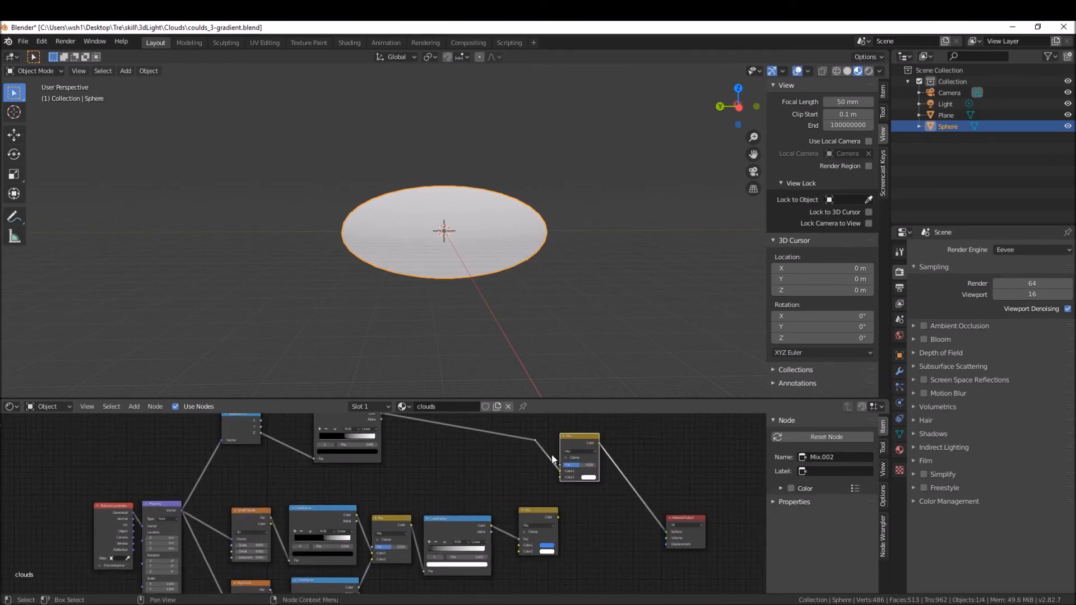
Cut the reroute point's link to the duplicated Mix node's color input and connect the reroute point to its Fac input instead.
click(534, 439)
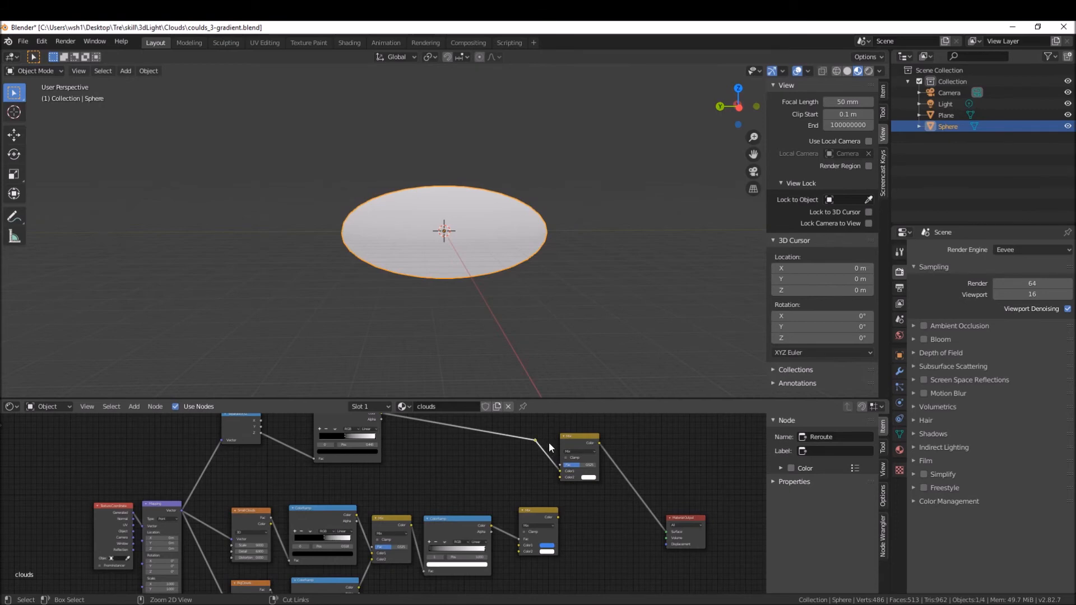
ctrl+right_drag(551, 447, 537, 466)
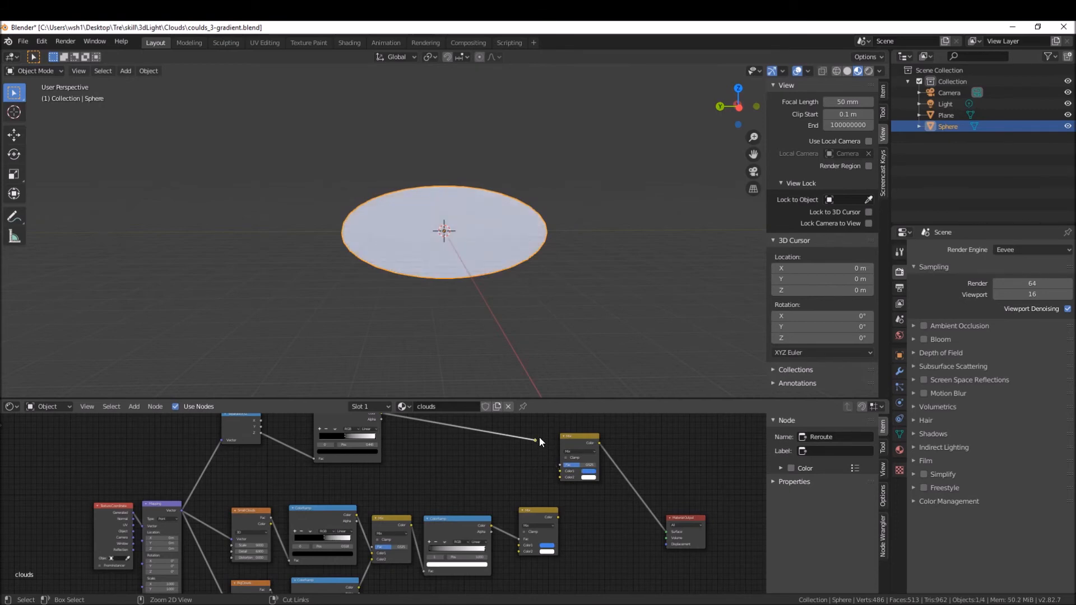
drag(534, 440, 561, 464)
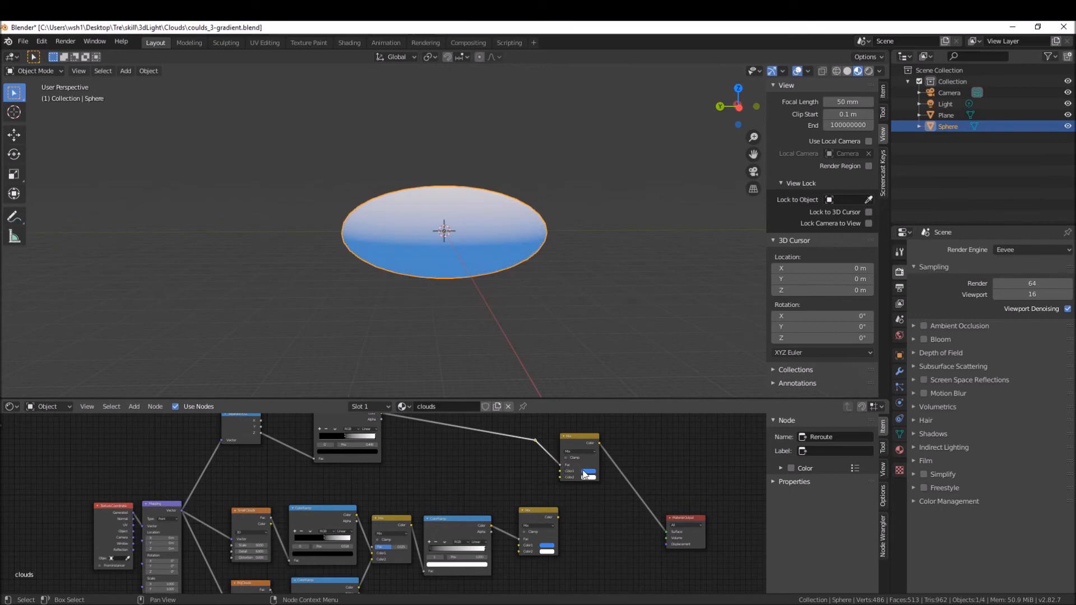
Try the cloud Mix output in the duplicated Mix node's Color1 and Color2 inputs on the sphere, leaving it connected to Color2.
drag(547, 513, 560, 470)
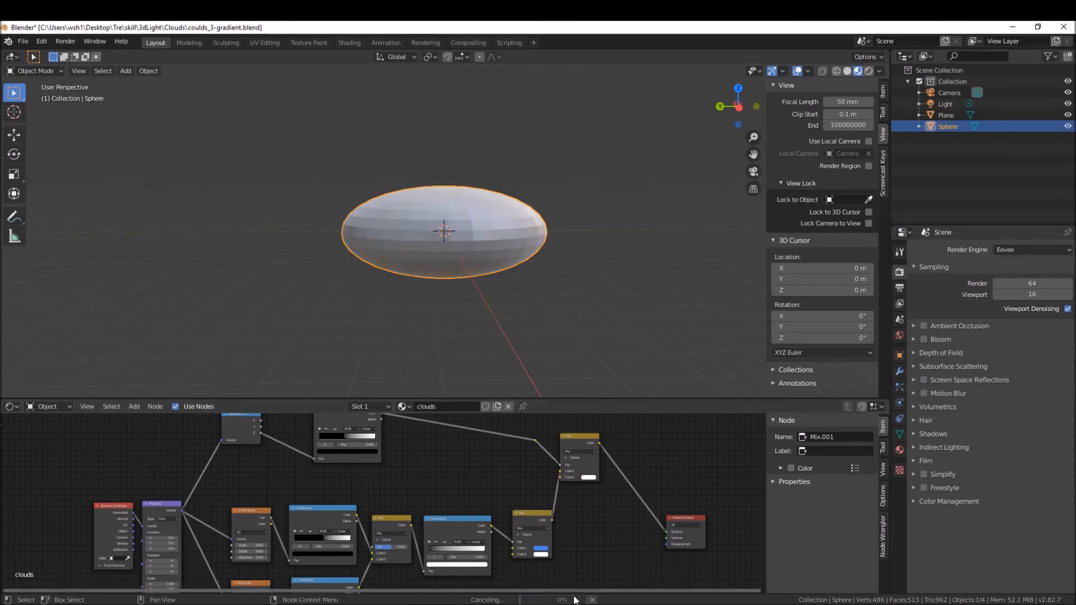
drag(579, 435, 588, 441)
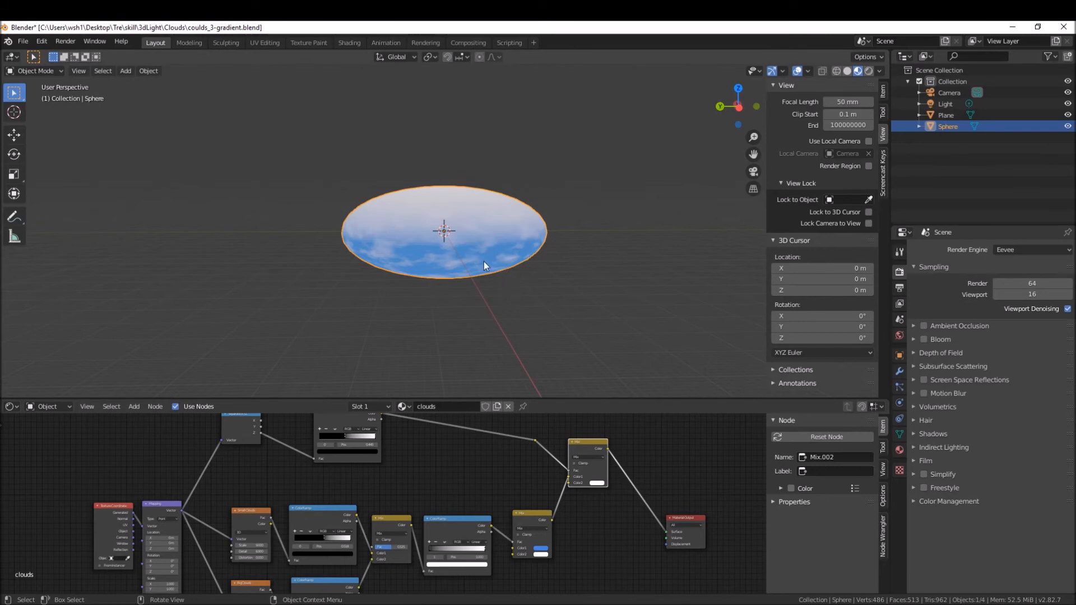
middle_drag(466, 478, 457, 511)
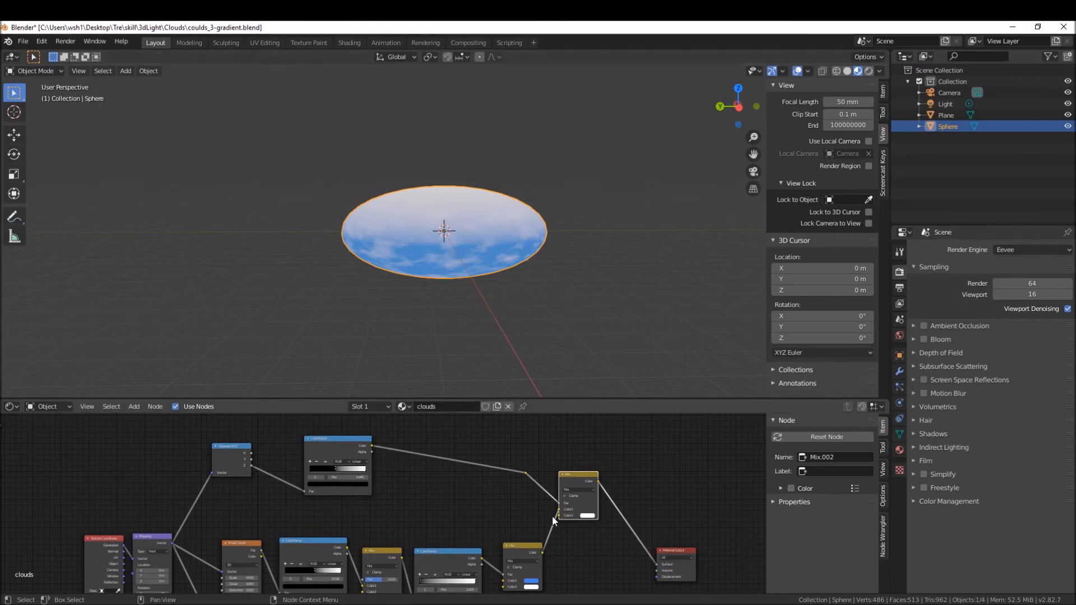
mouse_move(557, 510)
mouse_down()
mouse_move(543, 552)
mouse_move(560, 514)
mouse_up()
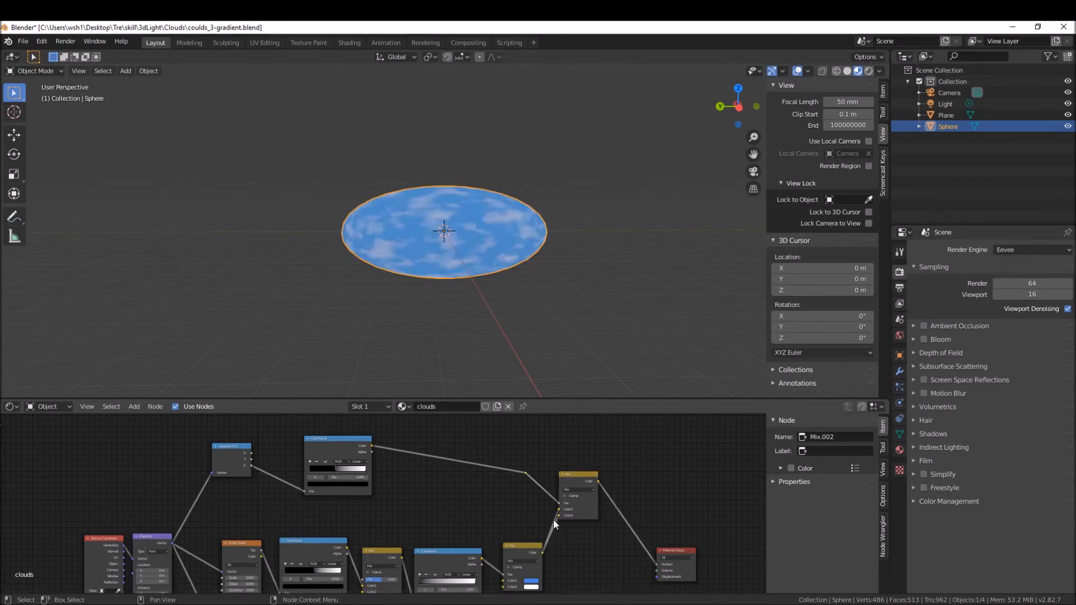
mouse_move(558, 515)
mouse_down()
mouse_move(544, 553)
mouse_move(556, 535)
mouse_up()
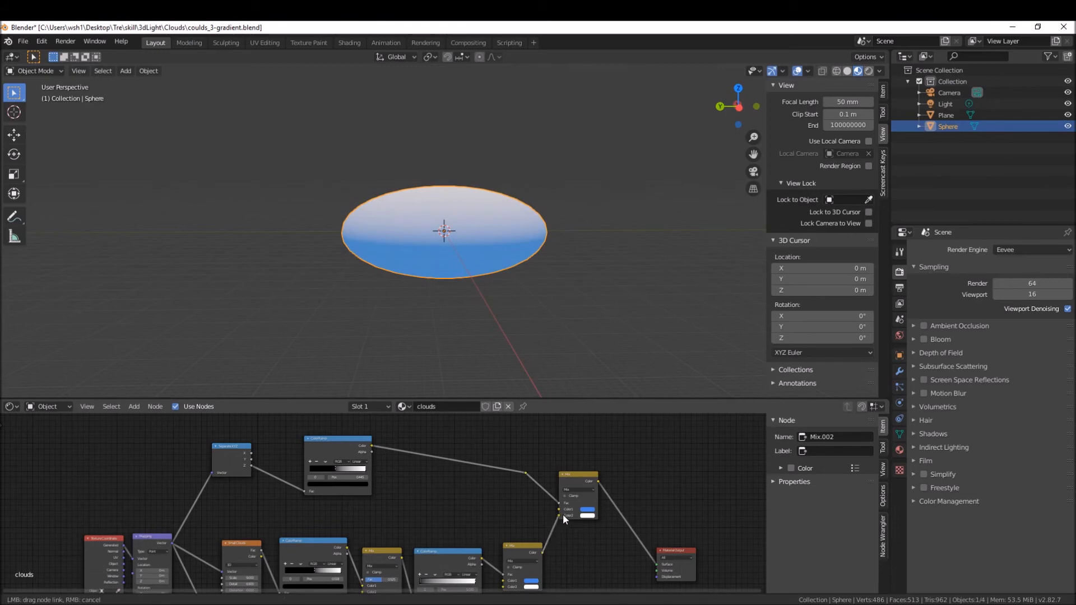
drag(563, 515, 562, 515)
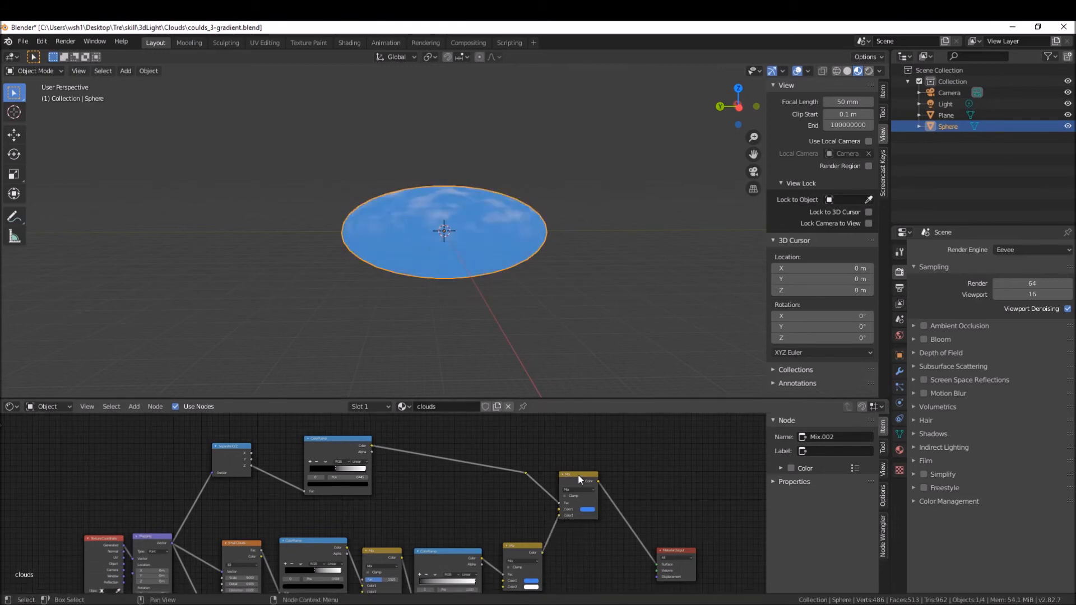
mouse_move(495, 264)
middle_down()
mouse_move(567, 270)
mouse_move(481, 242)
mouse_move(517, 253)
mouse_move(499, 244)
mouse_move(460, 244)
mouse_move(516, 237)
mouse_move(480, 247)
mouse_move(494, 269)
middle_up()
scroll(482, 243, up, 3)
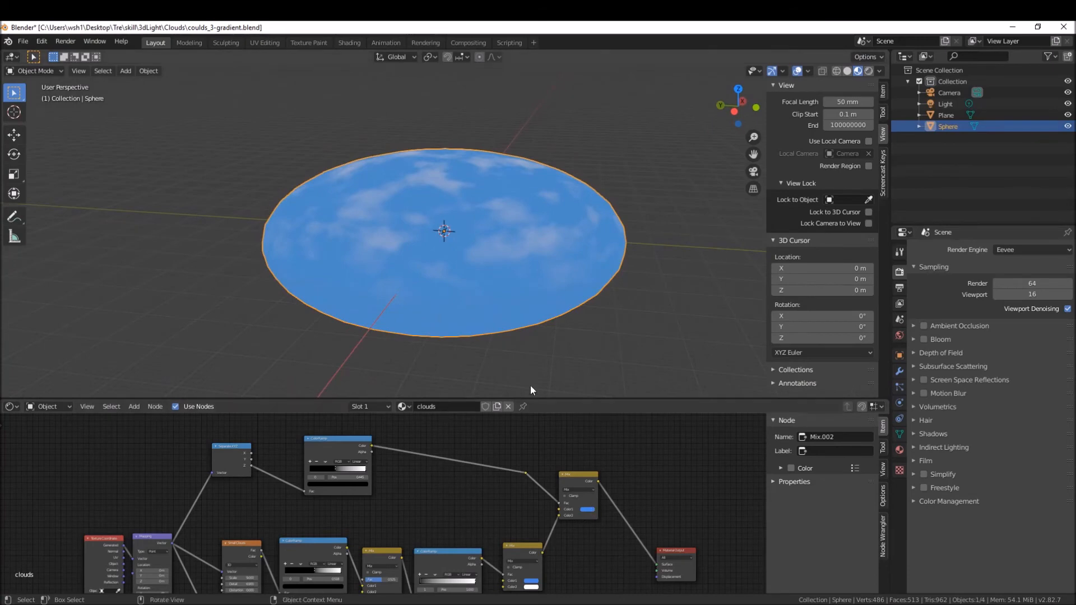
middle_drag(475, 283, 448, 219)
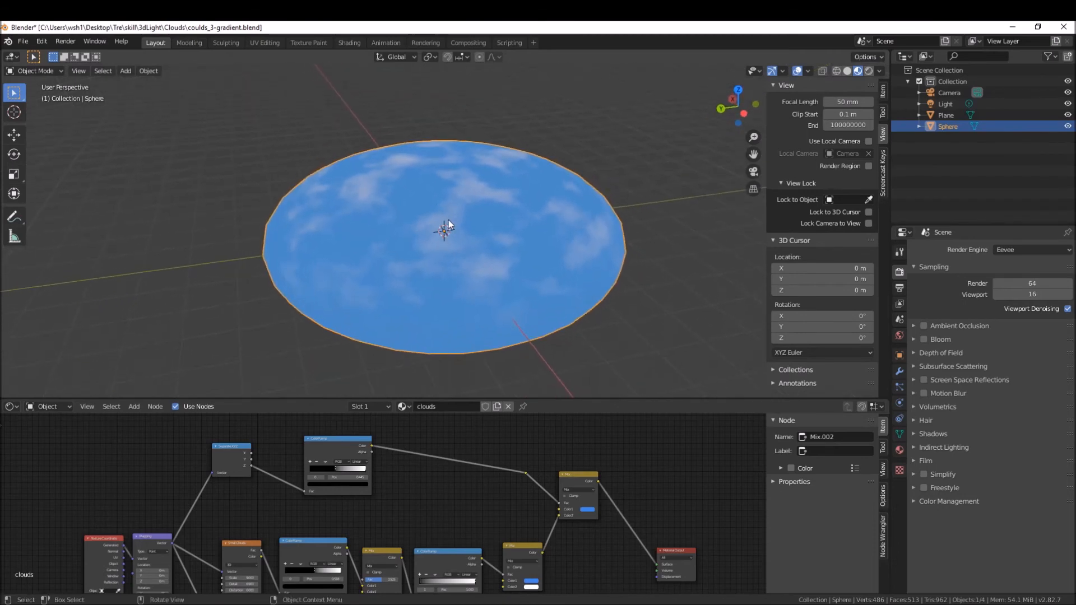
Move the white stop of the ColorRamp before the cloud Mix node to about mid-ramp and inspect the clouds around the sphere.
mouse_move(423, 488)
middle_down()
mouse_move(425, 469)
mouse_move(418, 476)
middle_up()
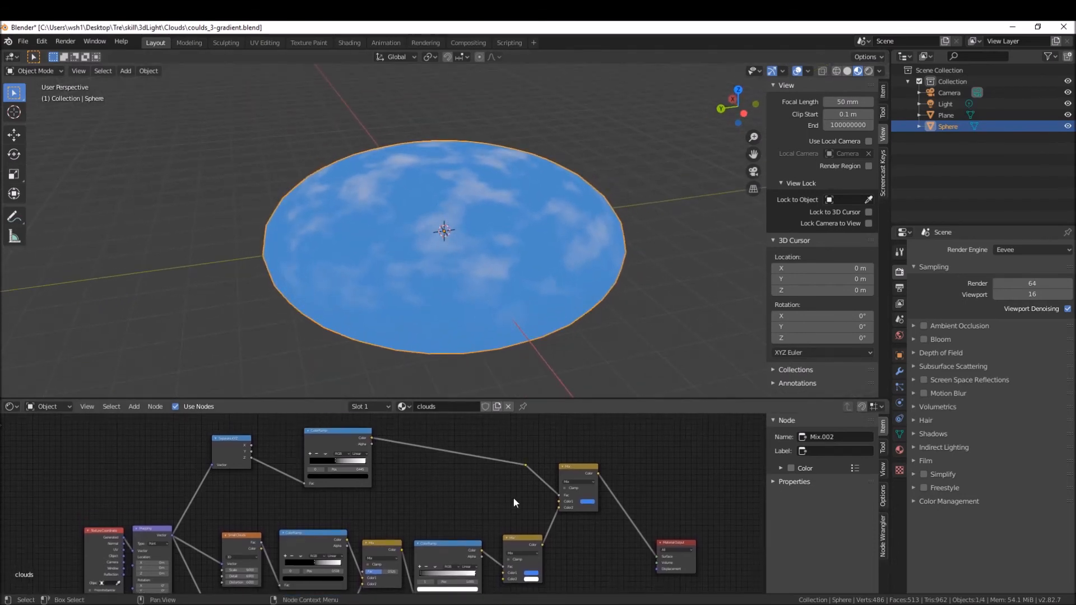
middle_drag(411, 521, 456, 495)
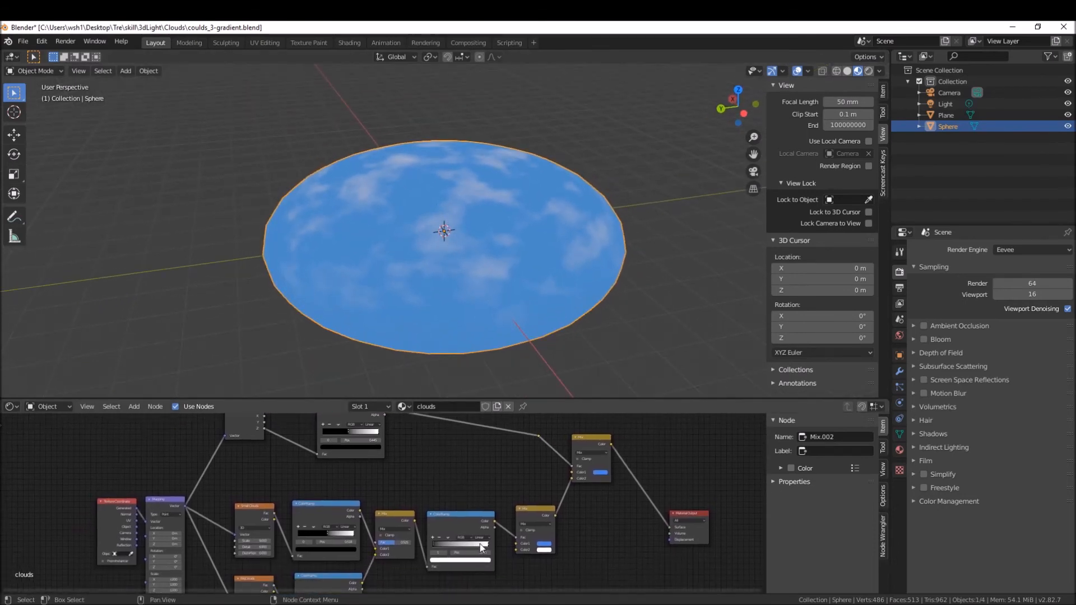
mouse_move(474, 544)
mouse_down()
mouse_move(459, 543)
mouse_move(485, 543)
mouse_up()
middle_drag(492, 449, 522, 458)
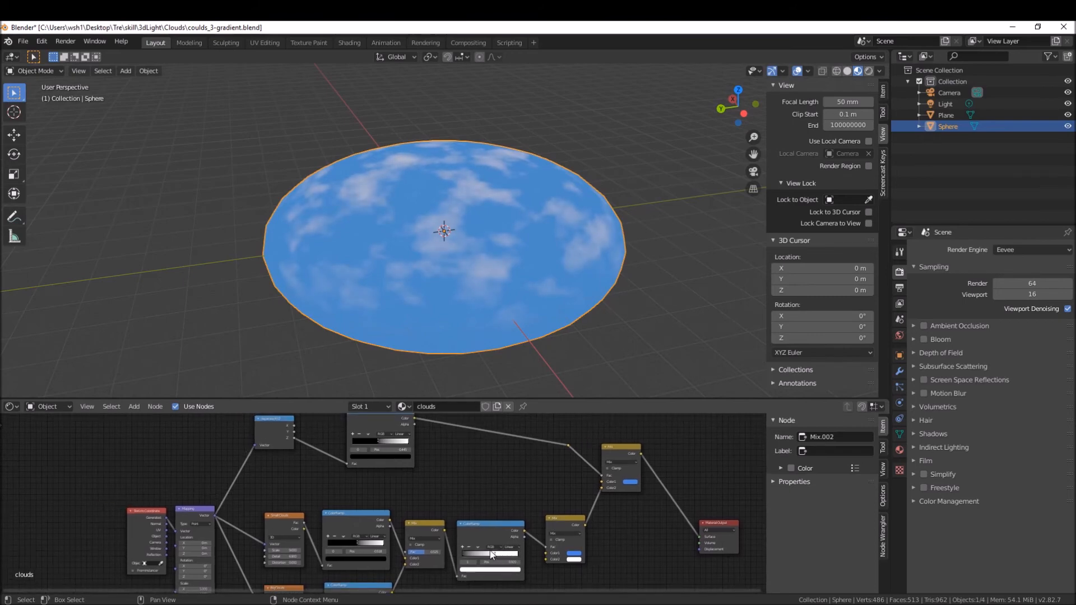
middle_drag(519, 277, 423, 244)
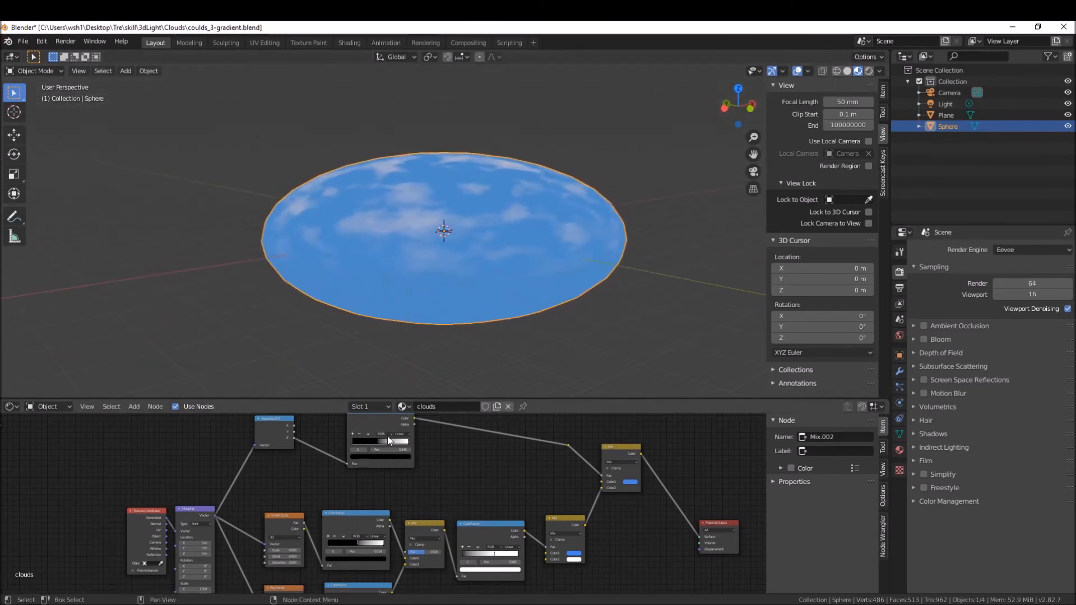
scroll(381, 499, down, 2)
middle_drag(432, 369, 622, 249)
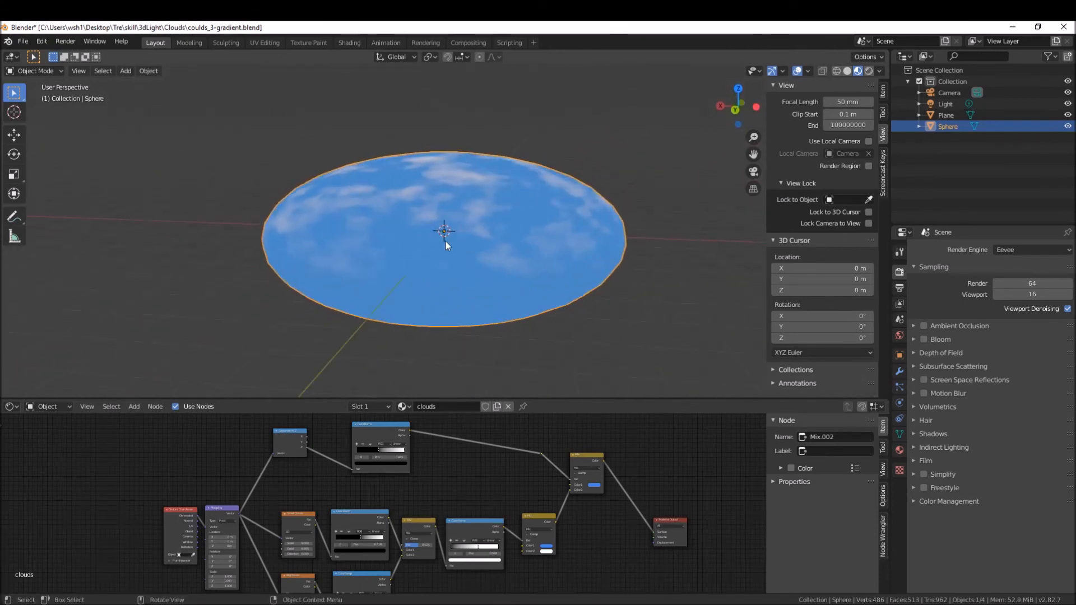
From the camera view, move the white stop of the ColorRamp before the cloud Mix node near the ramp's start and nudge the upper noise ColorRamp's black stop slightly lower.
key(KP_0)
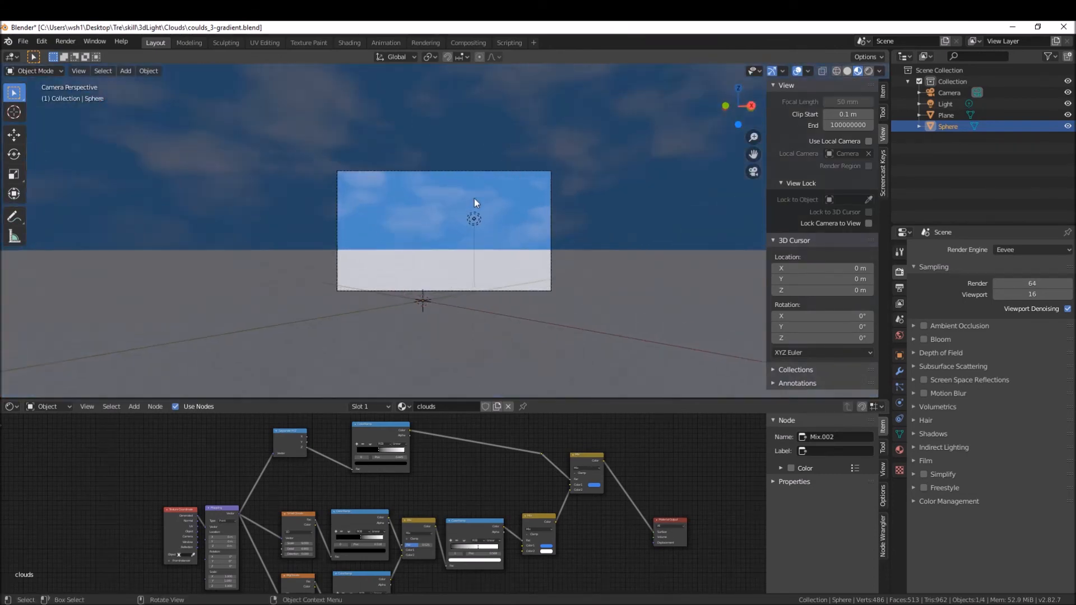
scroll(474, 211, up, 1)
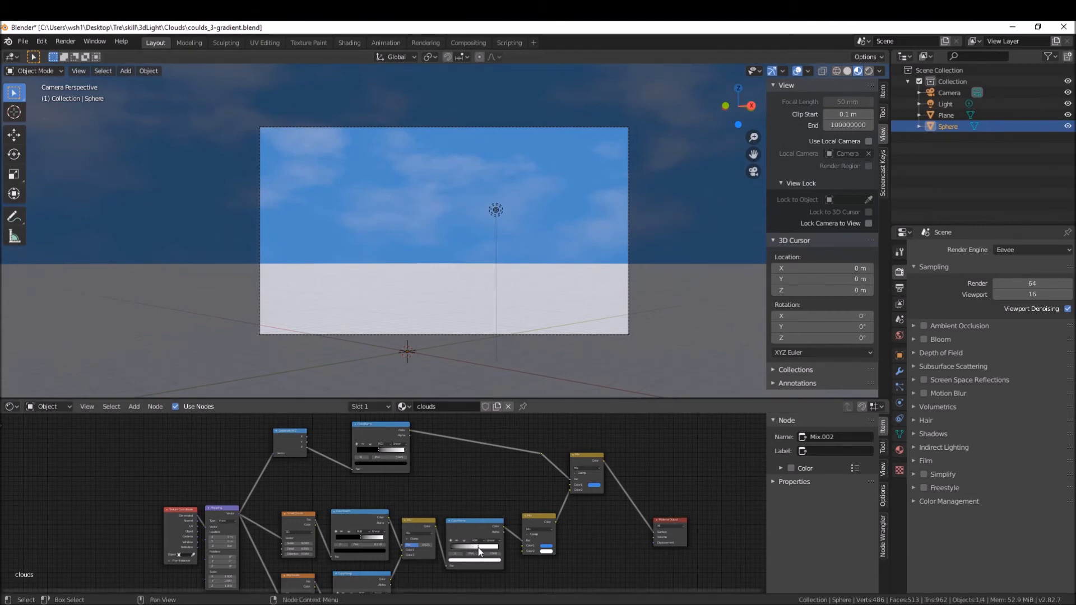
drag(474, 547, 455, 546)
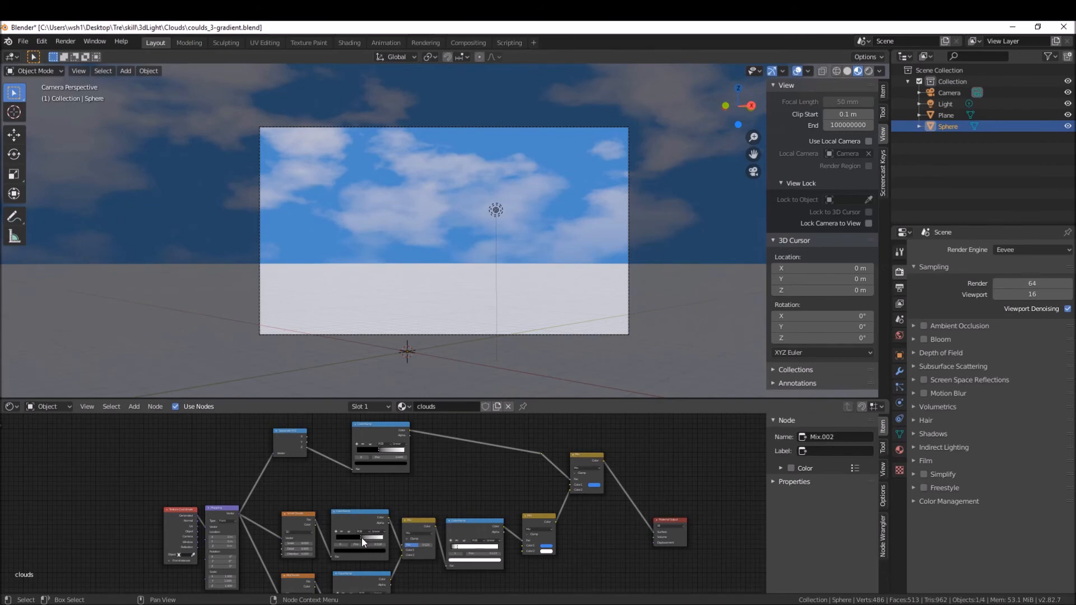
mouse_move(361, 537)
mouse_down()
mouse_move(352, 536)
mouse_move(358, 542)
mouse_up()
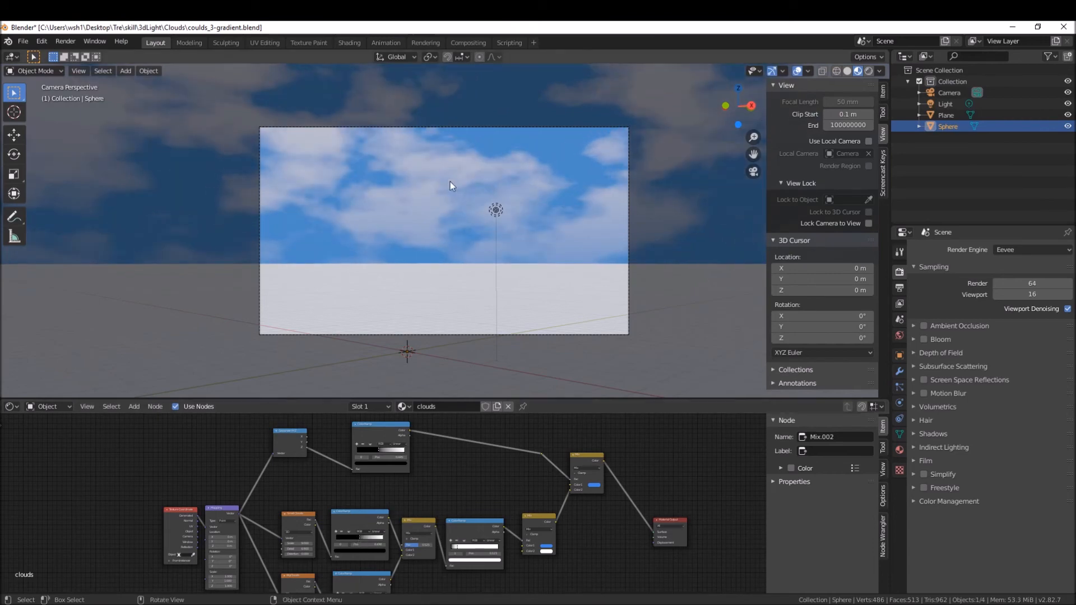
Try rotating the sphere about the global Z axis to shift the clouds seen by the camera.
scroll(444, 174, down, 2)
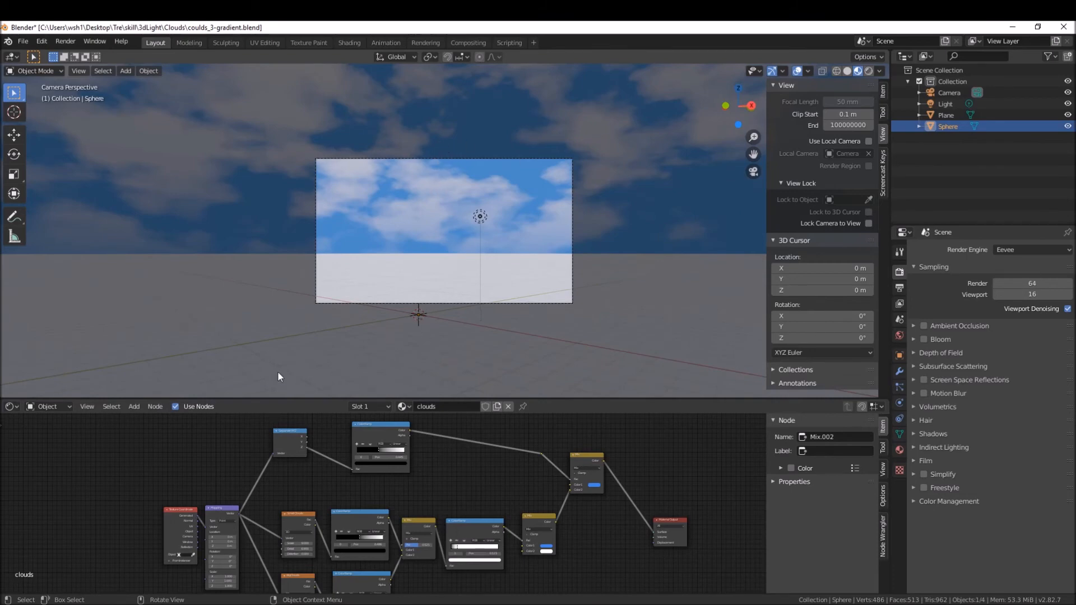
scroll(429, 191, down, 2)
scroll(429, 191, up, 2)
key(r)
key(z)
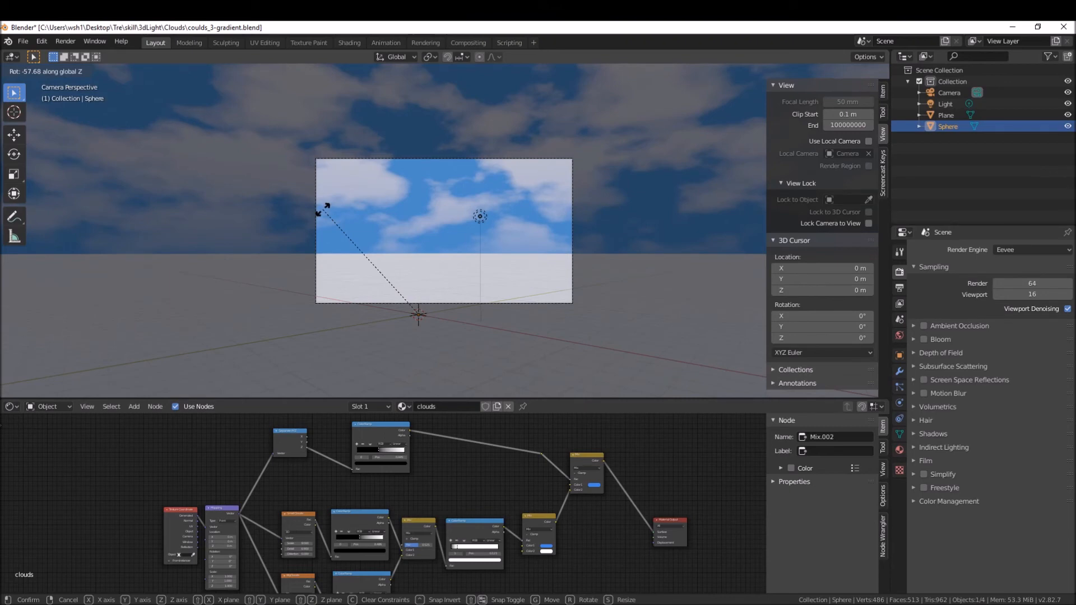
click(367, 210)
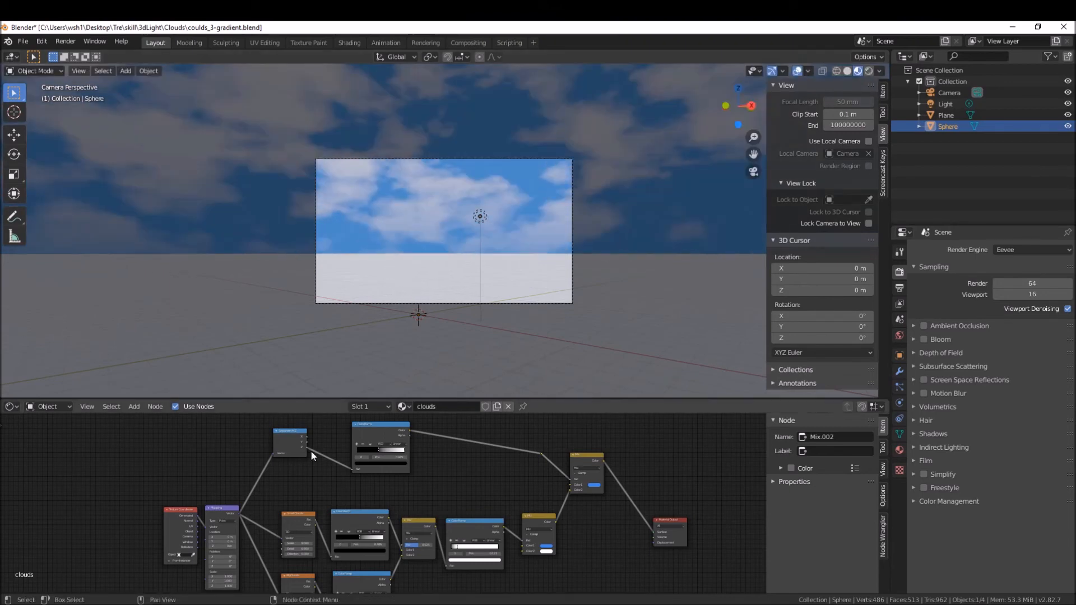
Try changing the Mapping node's Z rotation to turn the clouds, and undo the change.
middle_drag(280, 495, 340, 411)
scroll(344, 498, up, 5)
middle_drag(269, 484, 349, 541)
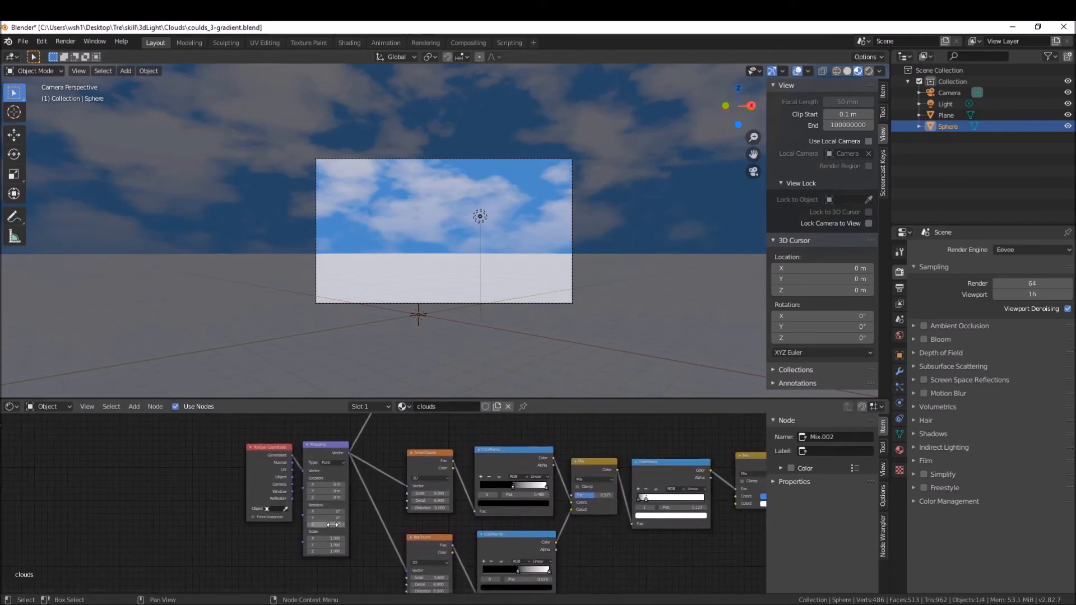
mouse_move(328, 527)
mouse_down()
mouse_move(314, 527)
mouse_move(448, 527)
mouse_move(332, 519)
mouse_up()
key(ctrl+z)
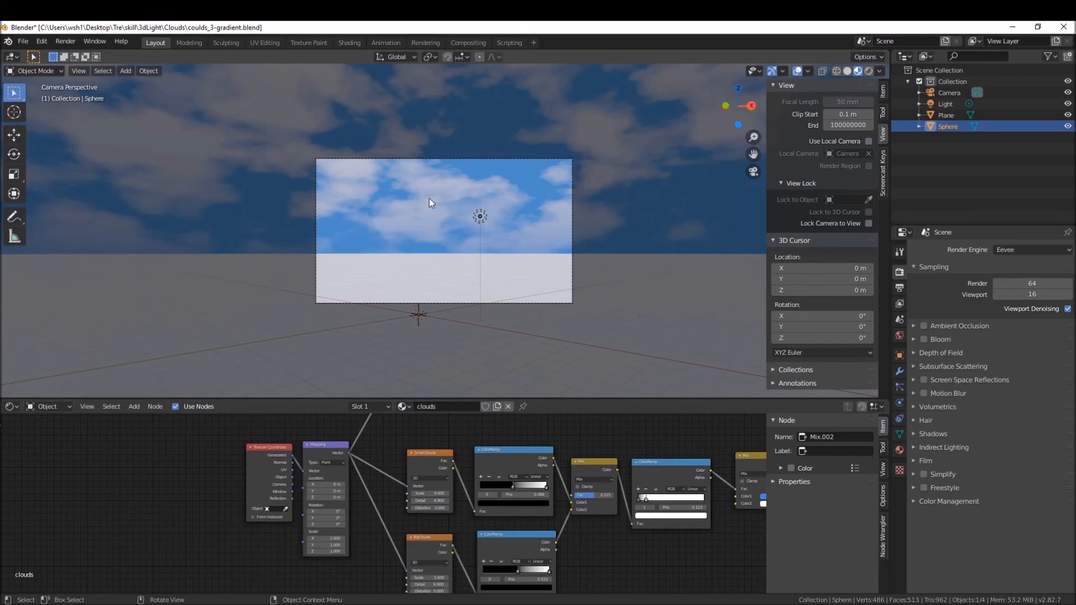
Examine the cloud coverage in the camera view and from outside the flattened sphere.
scroll(393, 434, down, 3)
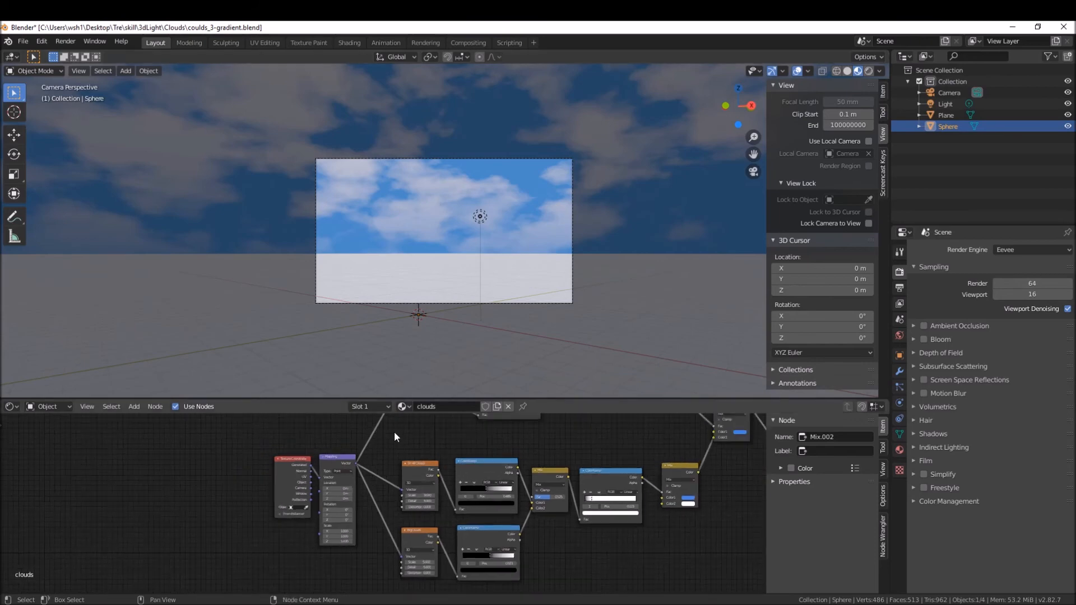
scroll(395, 431, down, 2)
scroll(502, 225, down, 2)
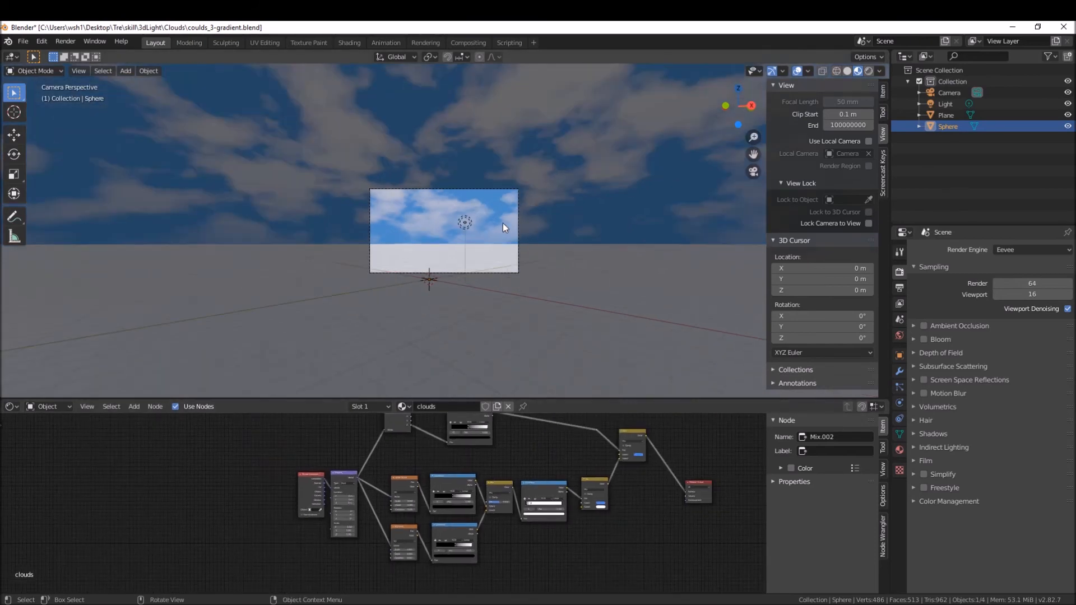
middle_drag(496, 211, 420, 163)
scroll(453, 275, down, 3)
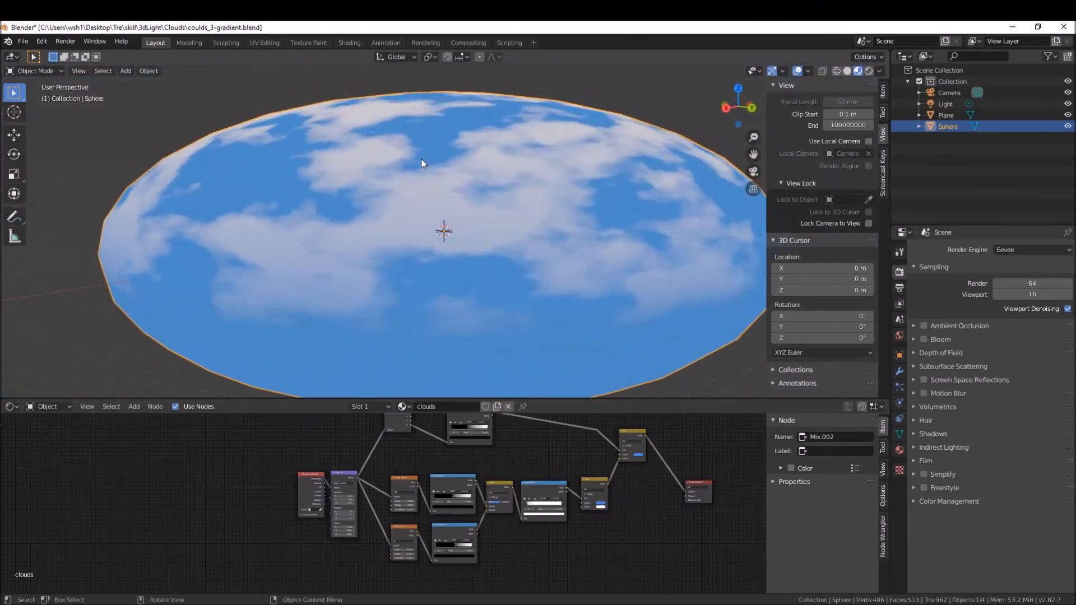
middle_drag(413, 457, 375, 450)
middle_drag(515, 224, 445, 206)
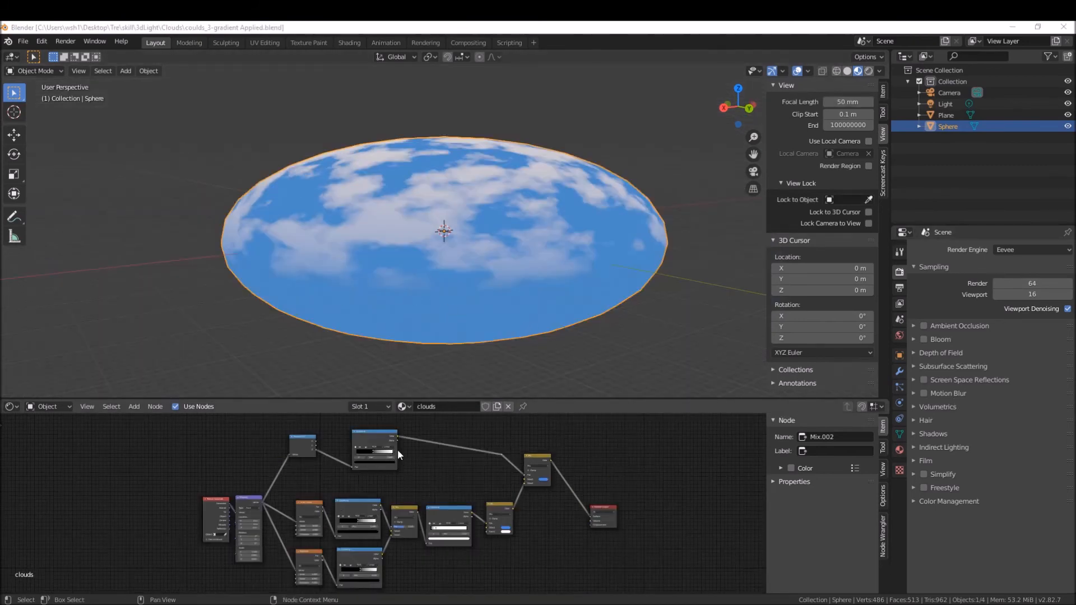
Copy all nodes of the clouds material except Material Output, and switch the shader editor to World.
scroll(443, 450, down, 3)
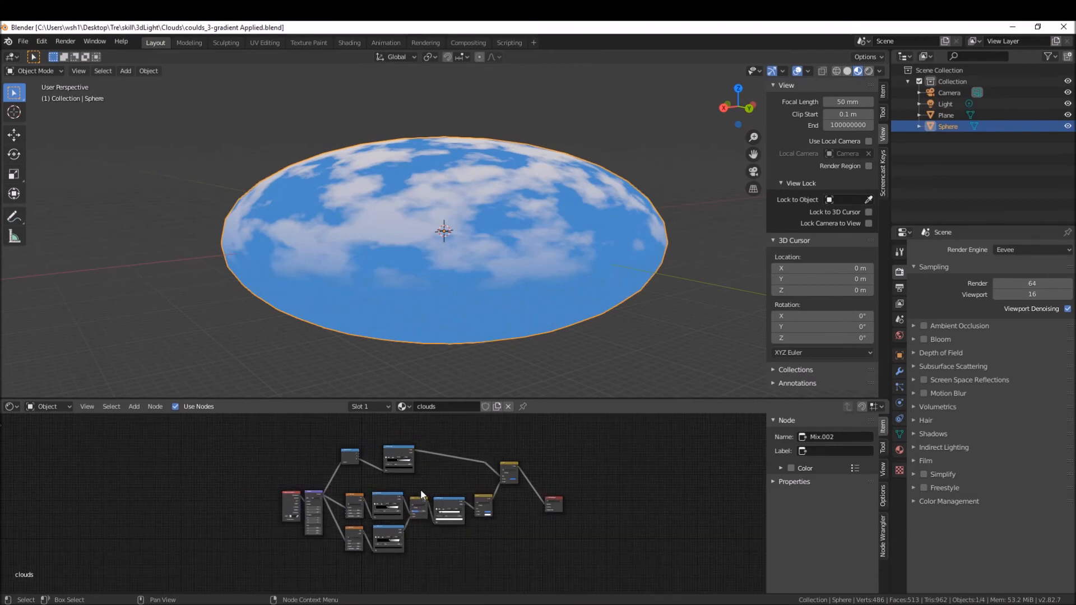
middle_drag(264, 468, 252, 469)
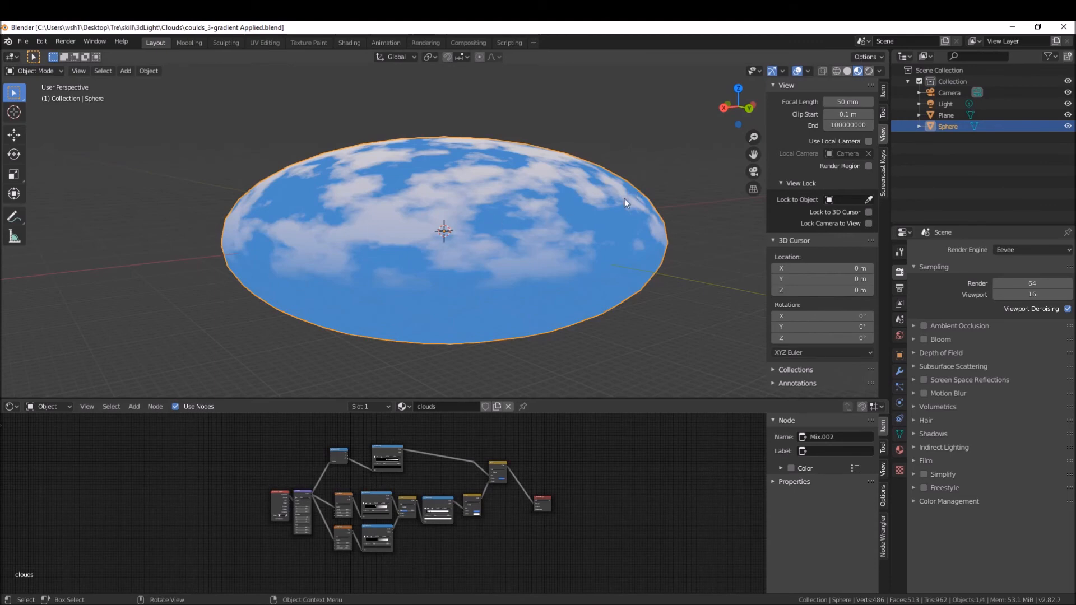
click(56, 403)
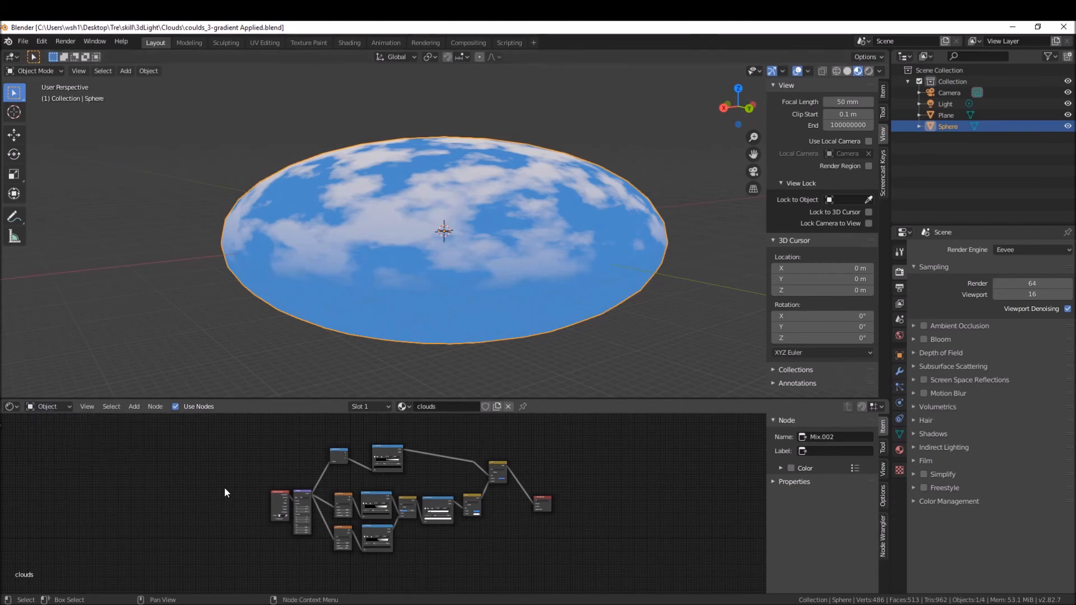
key(b)
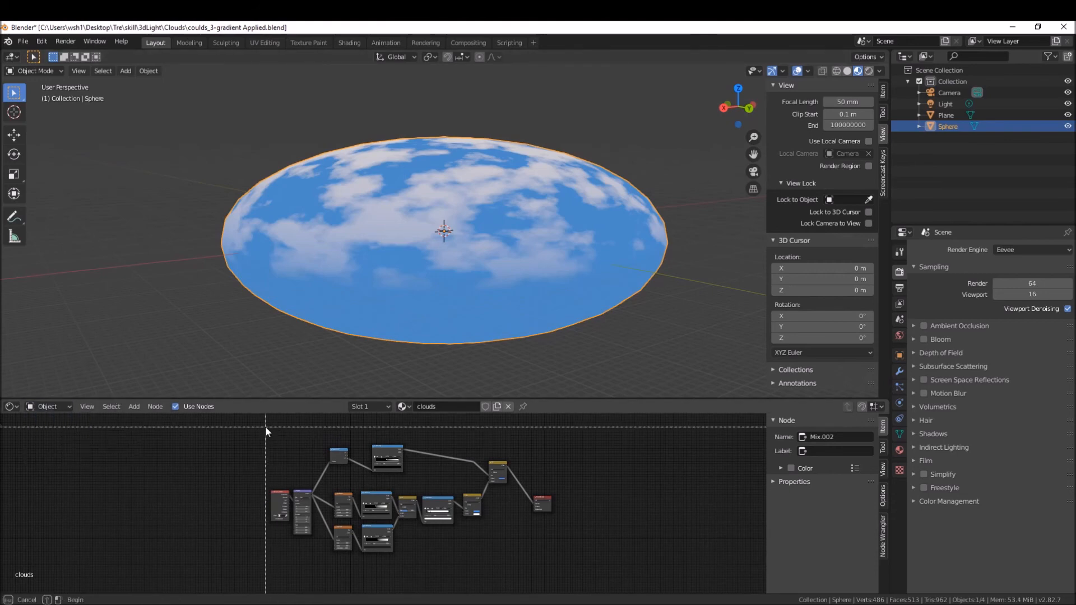
drag(243, 423, 523, 571)
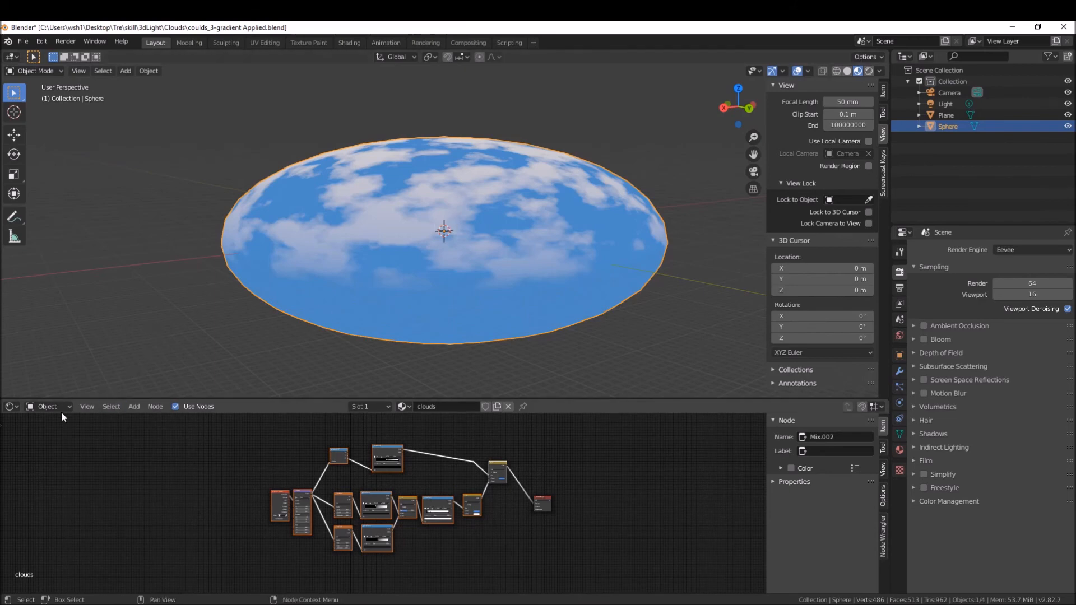
click(46, 407)
click(53, 435)
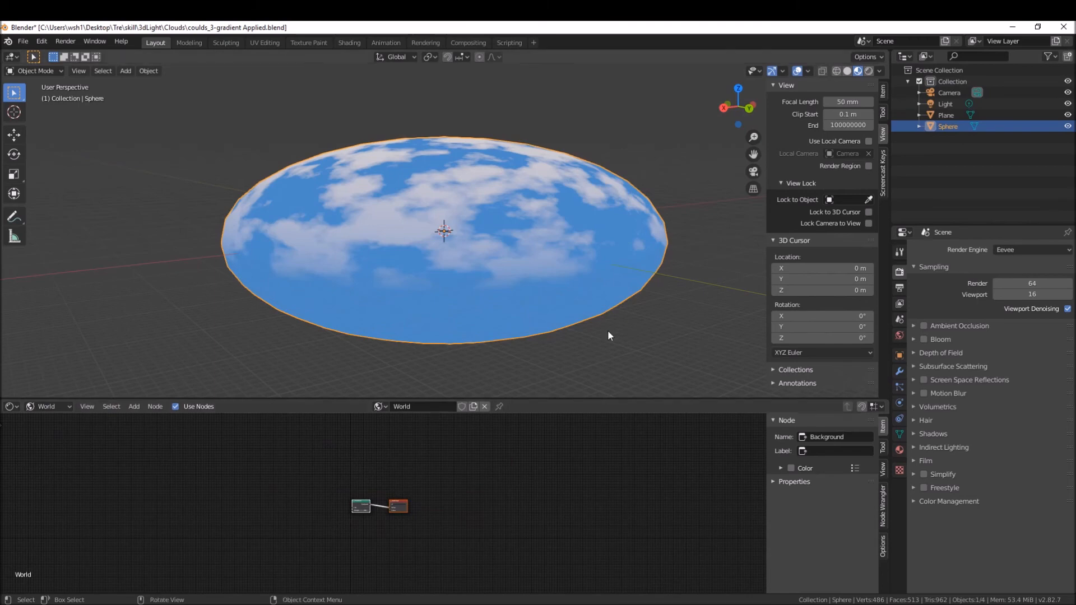
Turn on the Screencast Keys display.
click(883, 172)
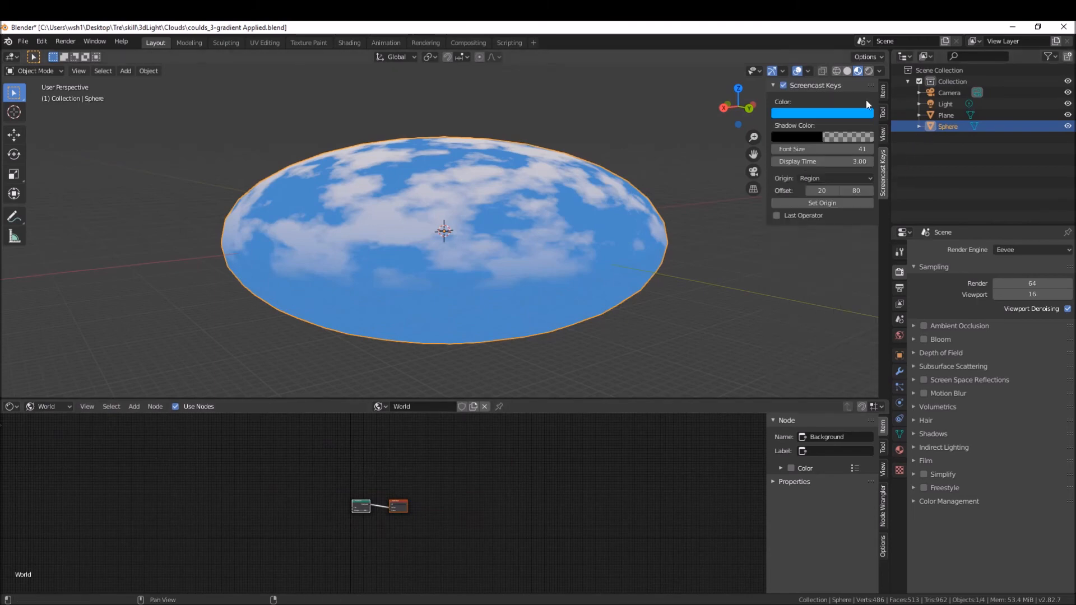
click(784, 84)
Show the World properties and toggle Use Nodes off and back on for the World shader.
middle_drag(566, 449, 547, 452)
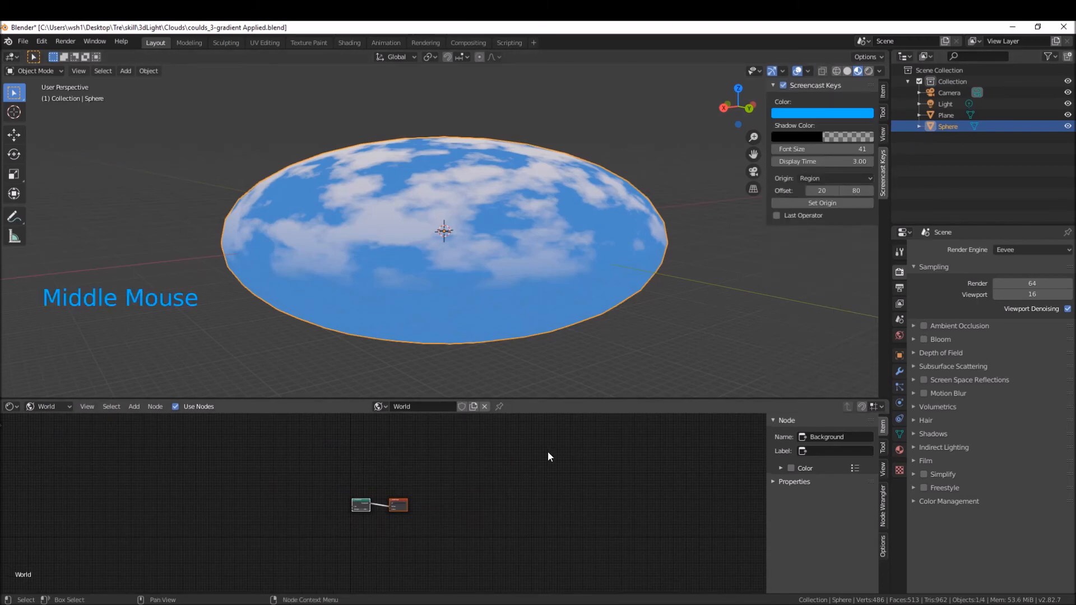
scroll(381, 504, up, 6)
scroll(380, 491, up, 2)
middle_drag(380, 491, 582, 481)
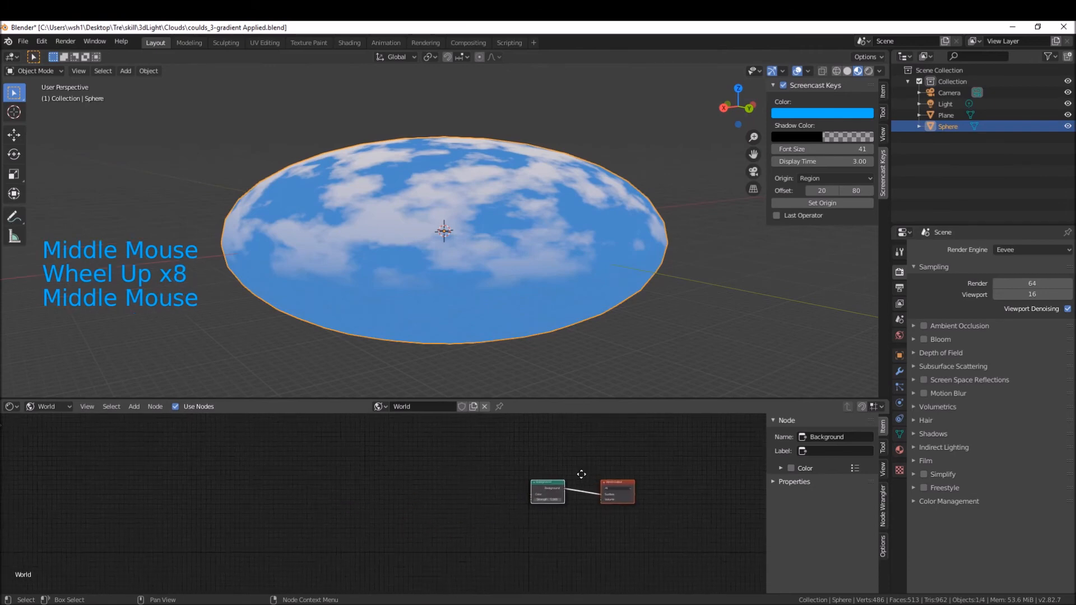
scroll(346, 431, down, 1)
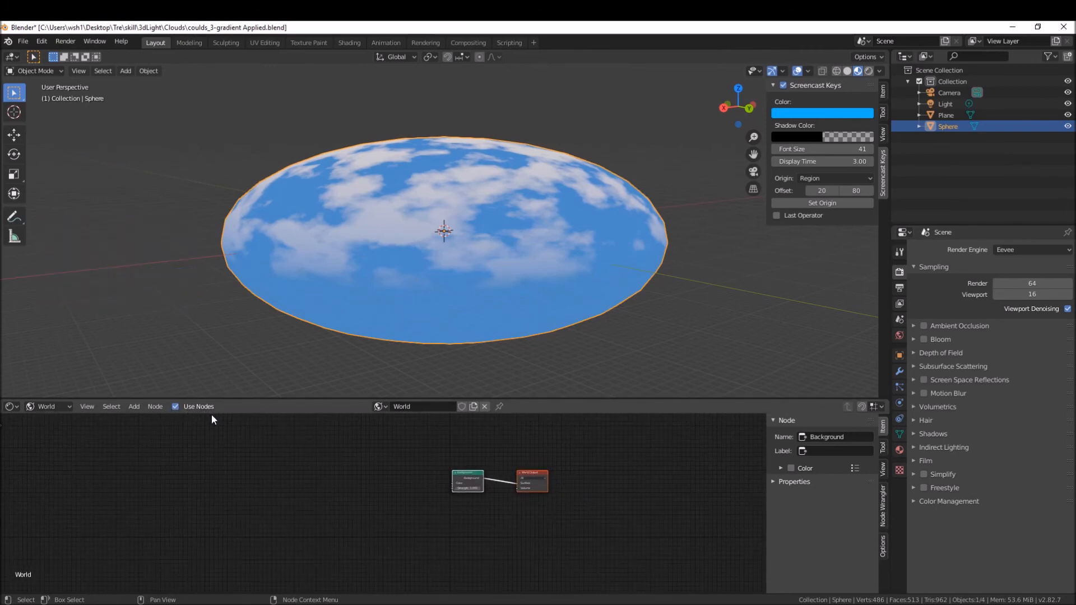
click(899, 335)
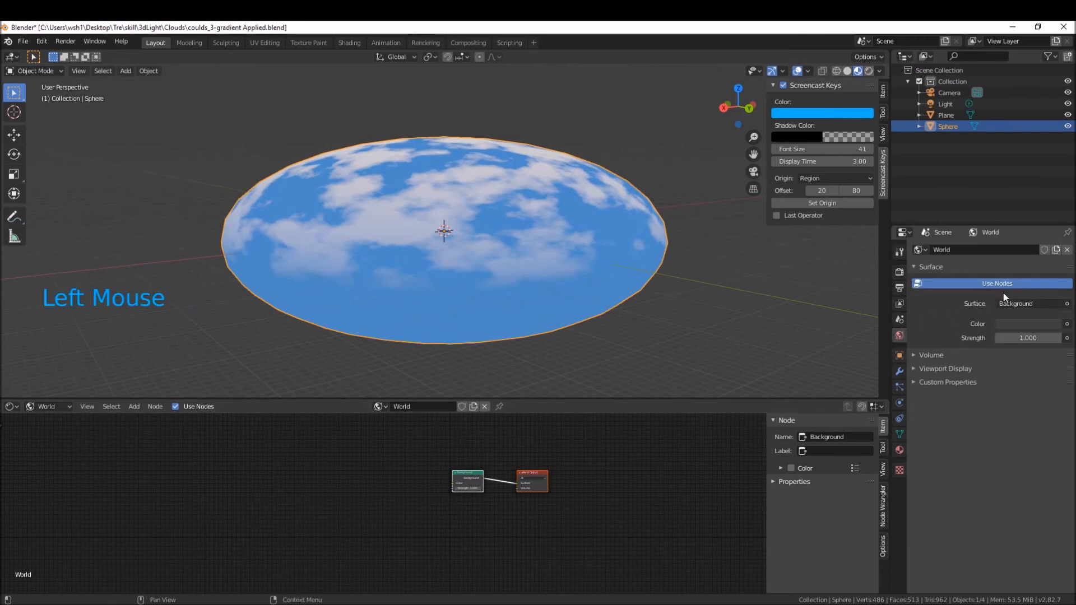
click(984, 284)
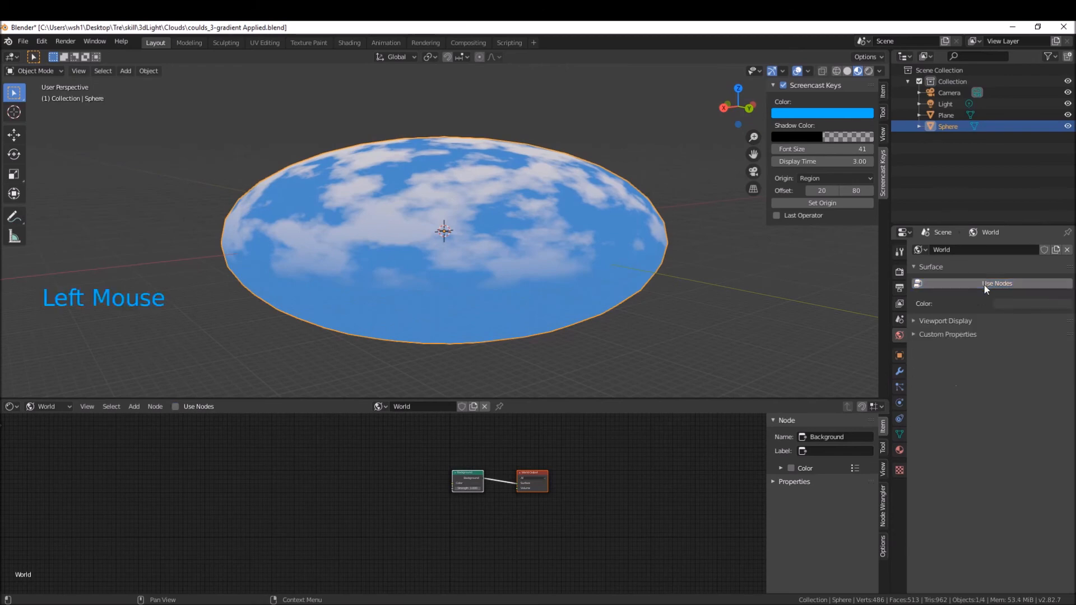
click(175, 407)
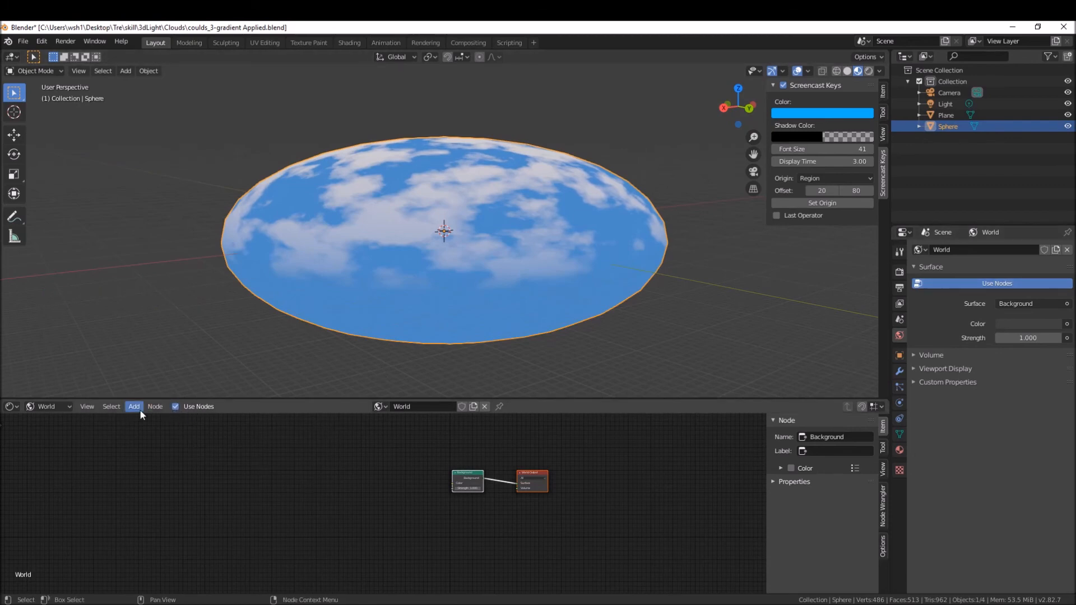
Paste the copied cloud nodes ahead of the World's Background node and connect the last Mix node's output to the Background Color.
click(242, 467)
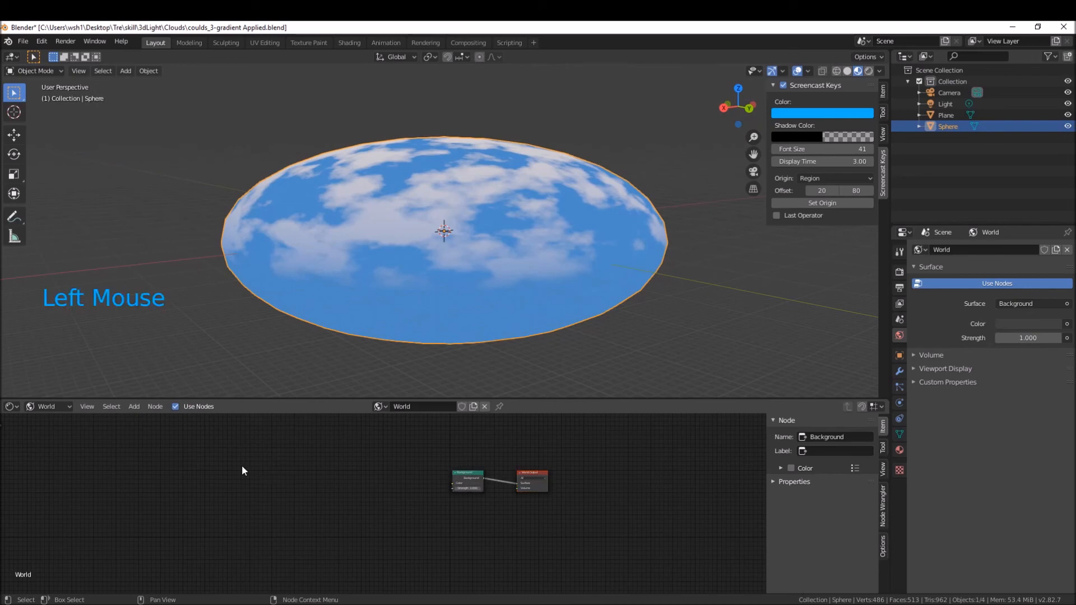
key(shift)
key(shift+v)
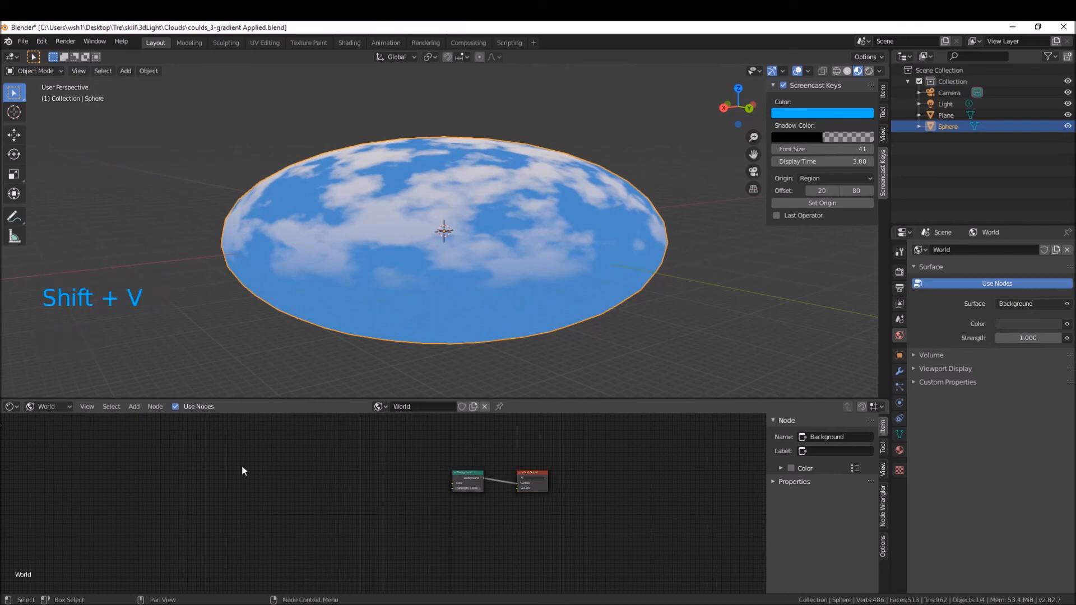
key(ctrl+v)
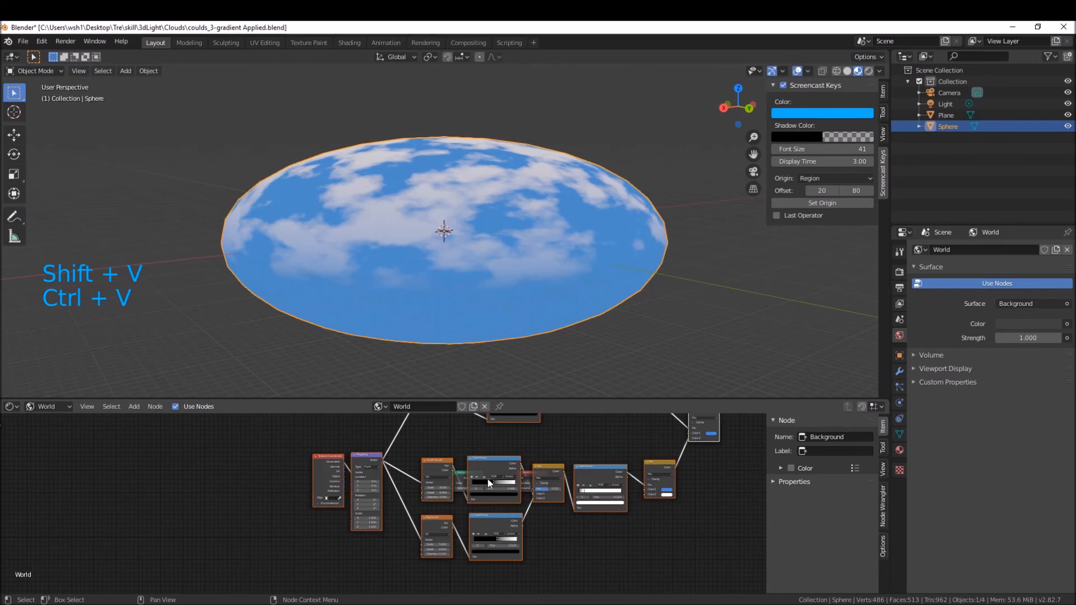
key(g)
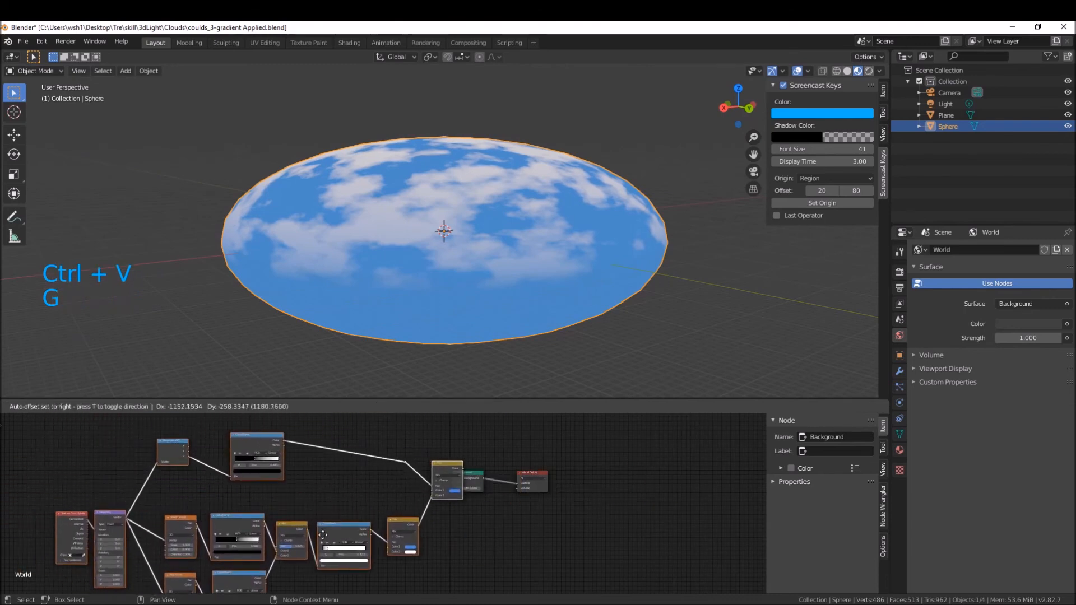
click(309, 534)
middle_drag(338, 501, 369, 490)
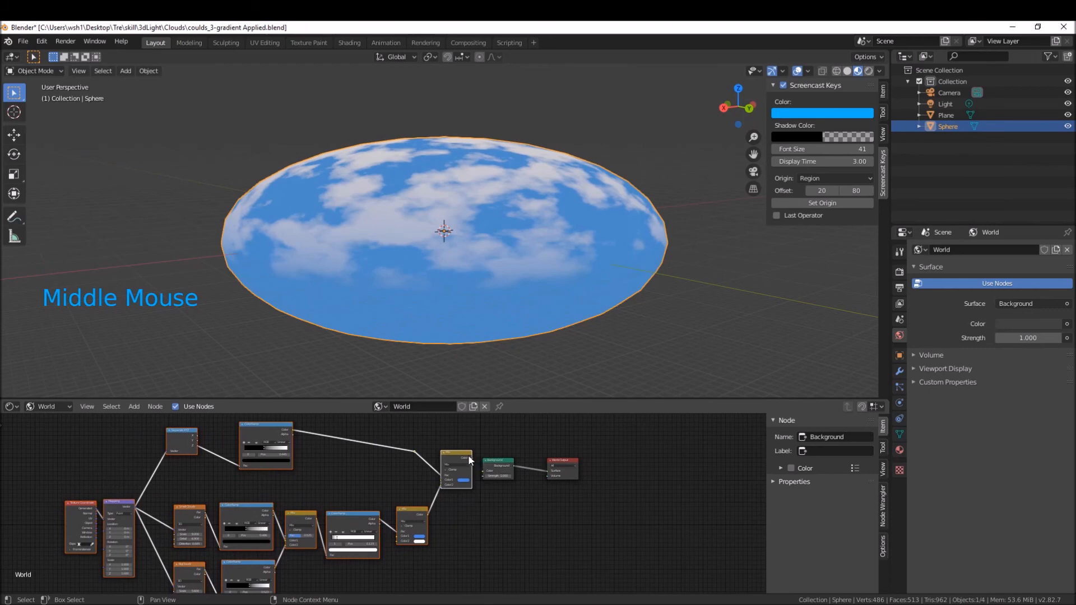
drag(472, 457, 486, 475)
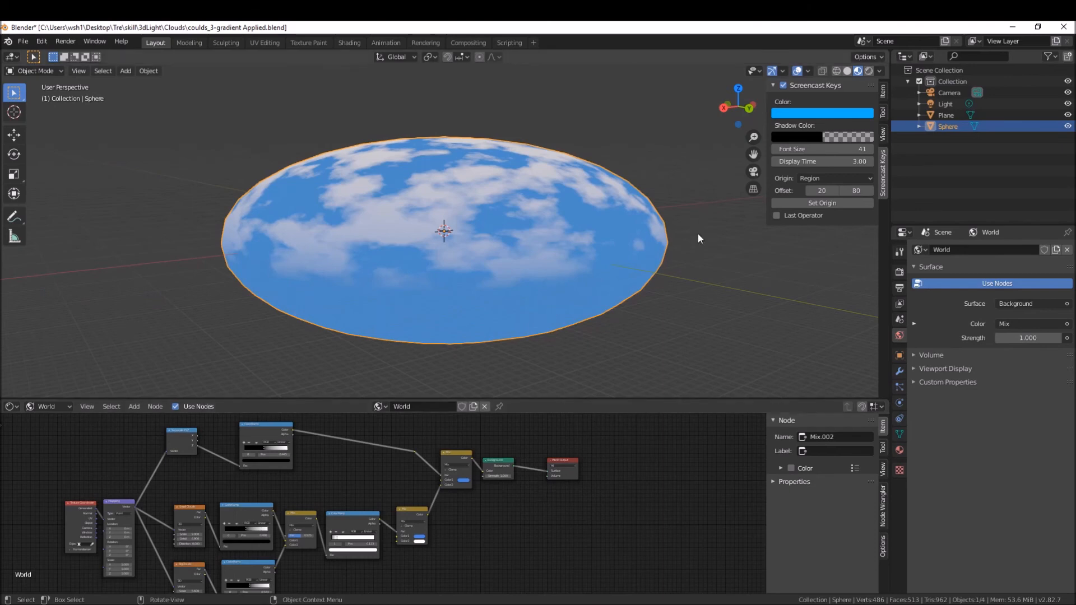
Switch the viewport to Rendered shading to view the world background around the sphere from outside.
middle_drag(566, 129, 578, 205)
scroll(408, 153, down, 4)
middle_drag(412, 148, 489, 121)
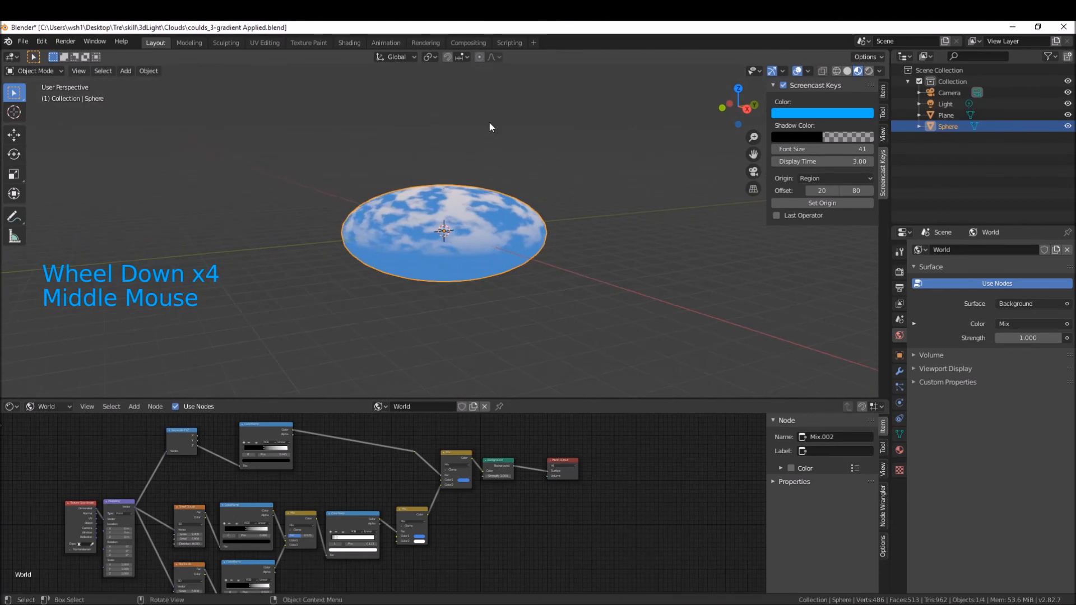
middle_drag(432, 192, 458, 193)
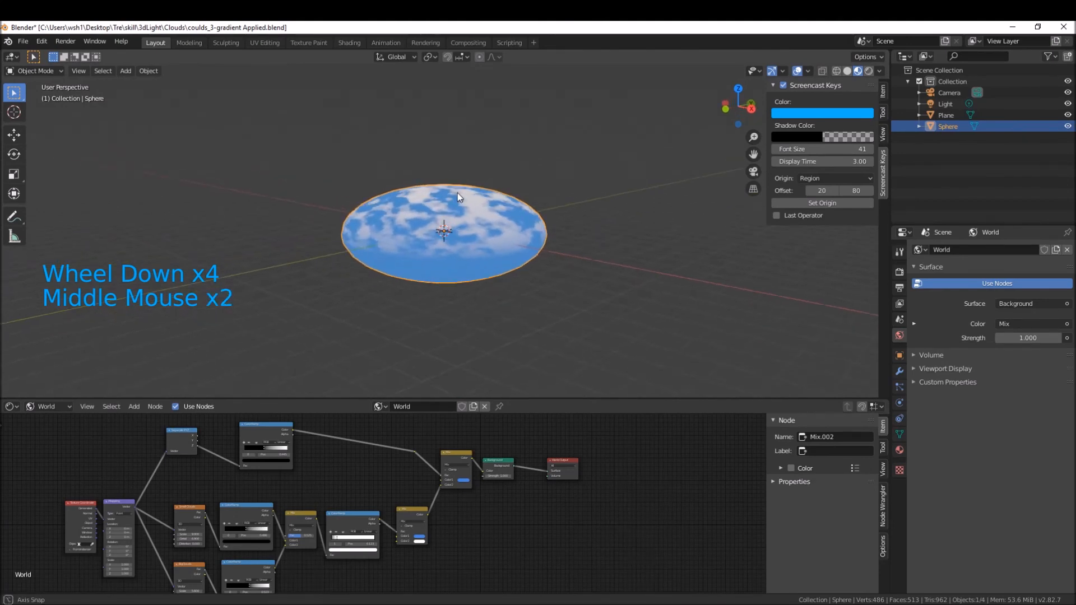
click(868, 71)
click(869, 73)
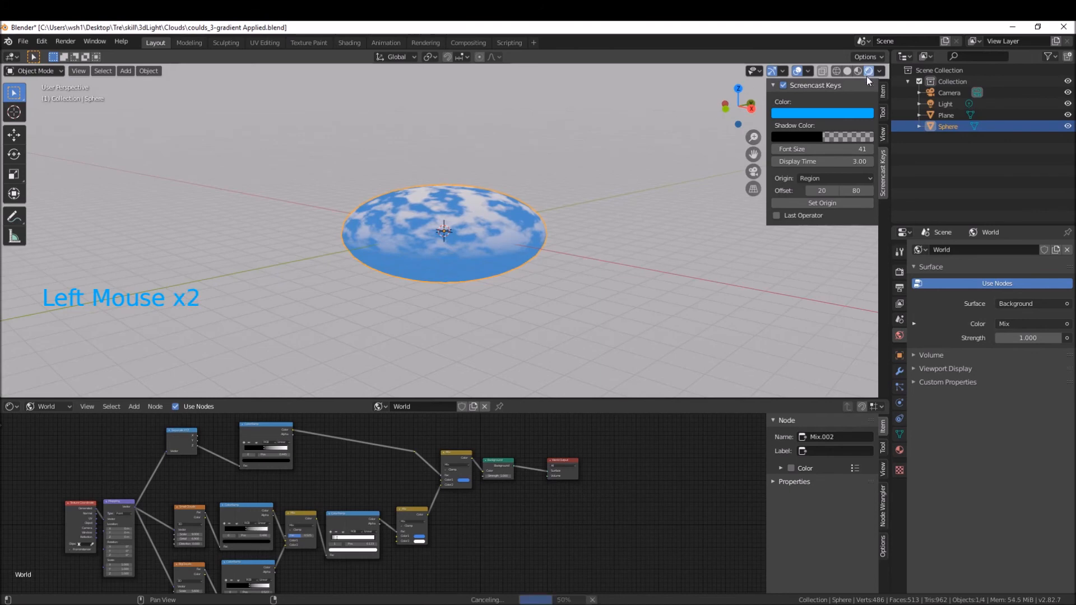
Move the black stop of the World's Z-gradient ColorRamp back to the start of the ramp.
mouse_move(333, 204)
middle_down()
mouse_move(328, 193)
mouse_move(347, 209)
middle_up()
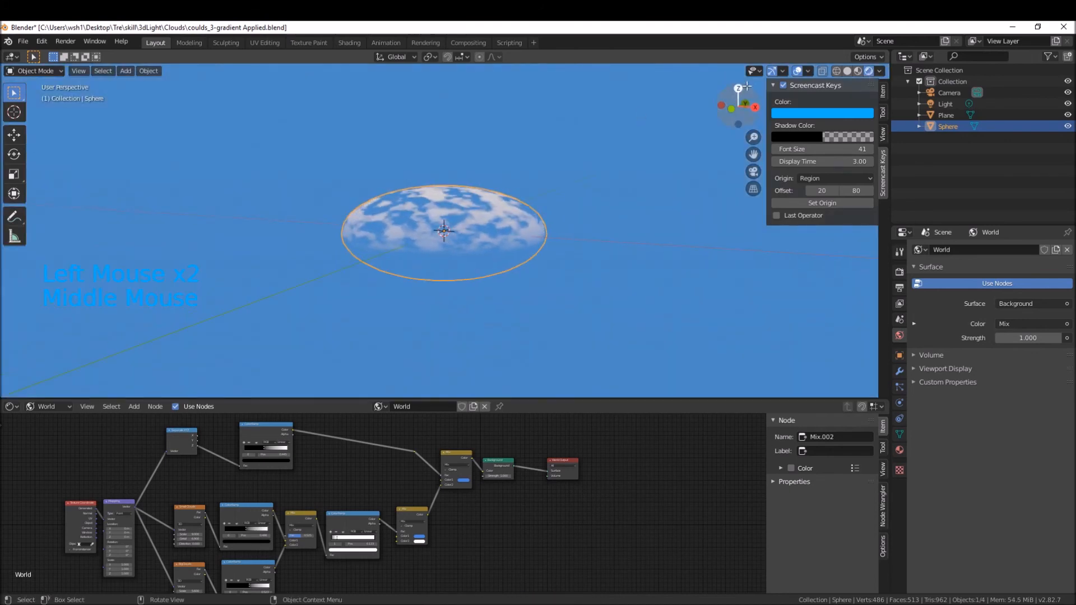
scroll(400, 173, down, 4)
middle_drag(409, 177, 427, 144)
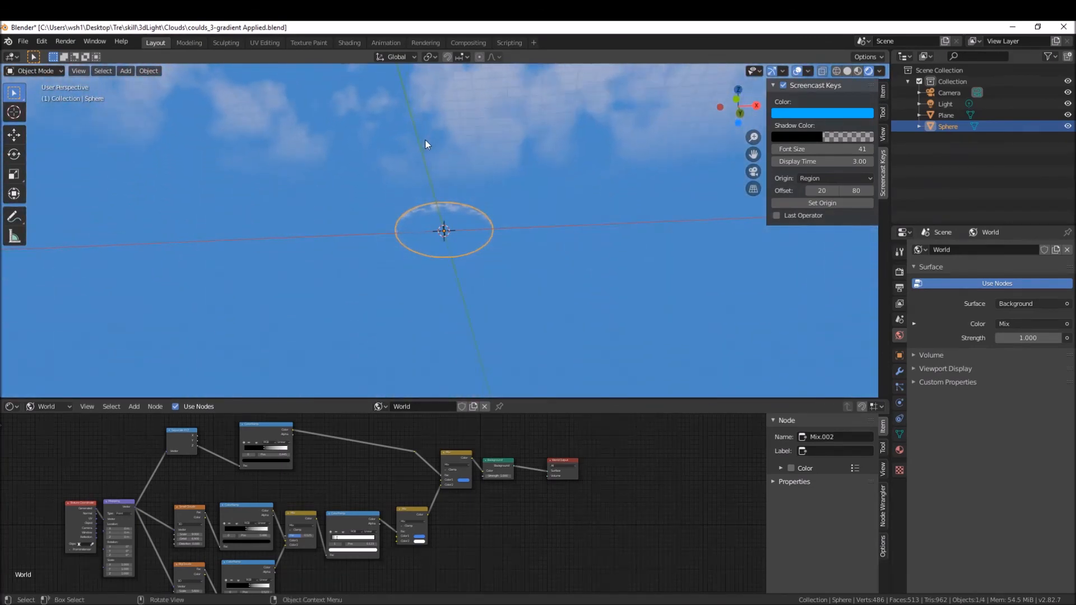
middle_drag(266, 450, 349, 458)
scroll(348, 458, up, 3)
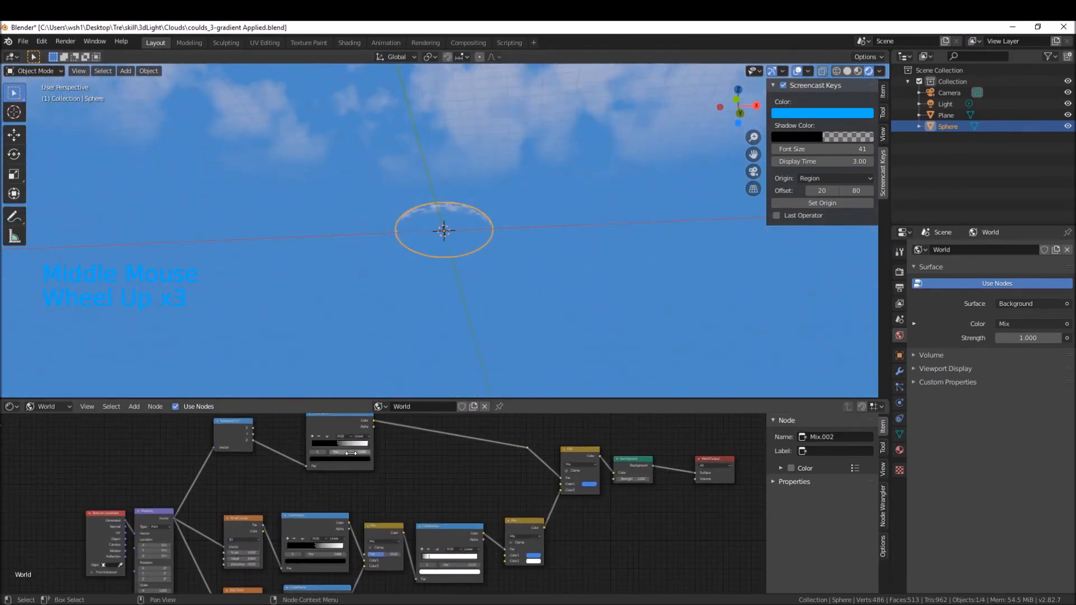
middle_drag(429, 348, 442, 350)
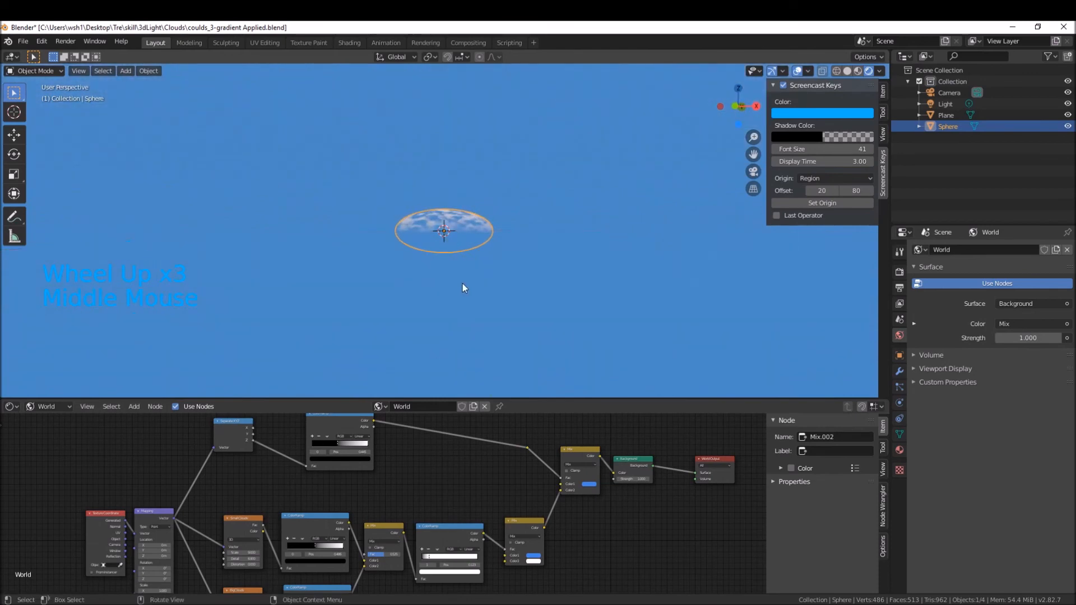
mouse_move(476, 243)
middle_down()
mouse_move(489, 219)
mouse_move(468, 236)
middle_up()
click(337, 442)
middle_drag(341, 446, 399, 482)
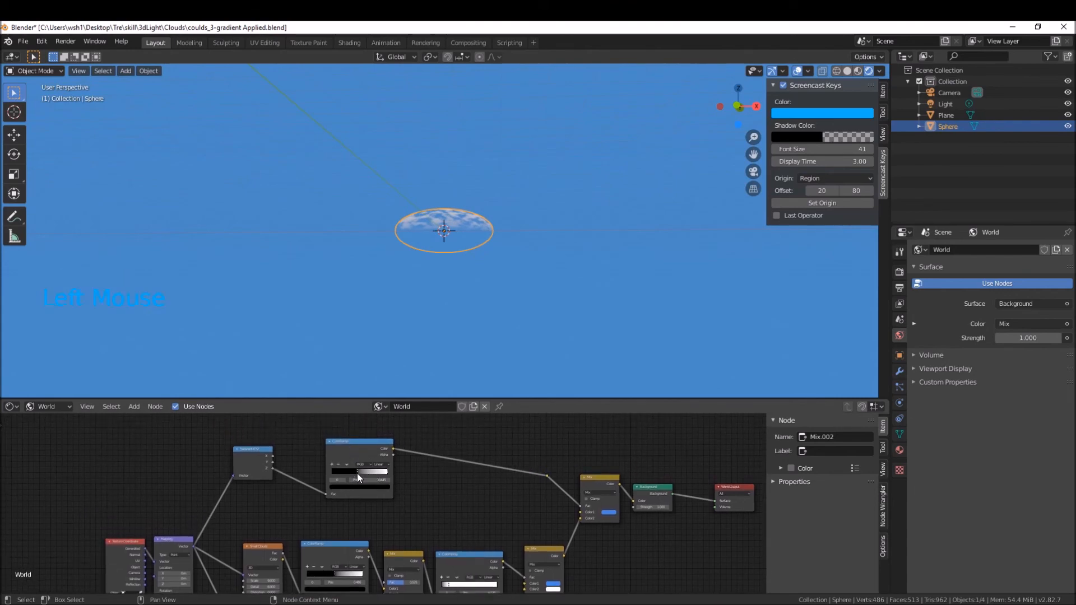
drag(348, 472, 334, 469)
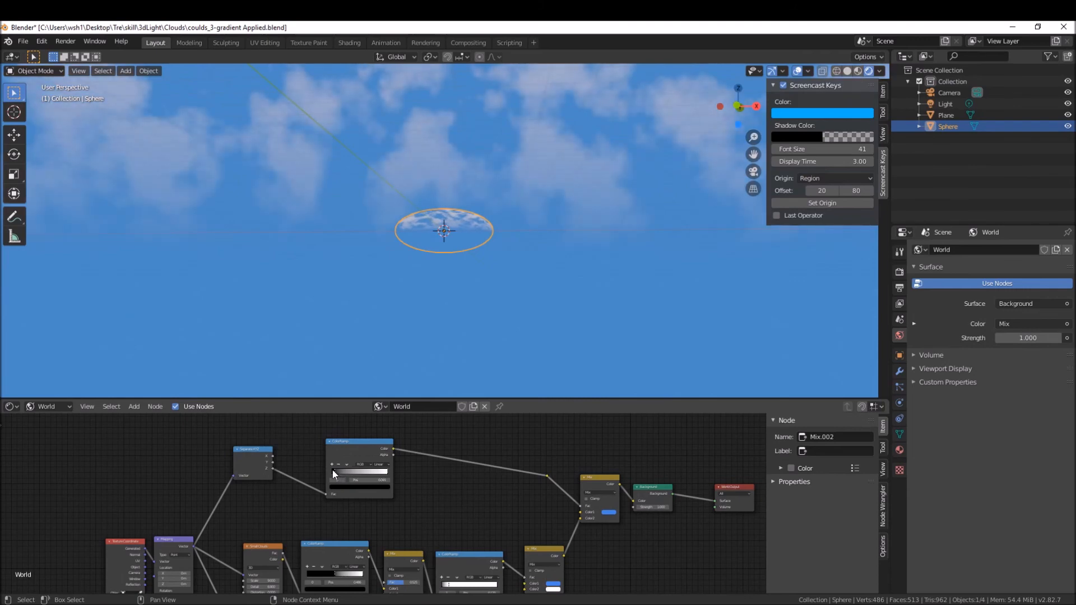
Move the white stop of the World's Z-gradient ColorRamp inward to about three quarters of the ramp and inspect the sky.
middle_drag(471, 247, 486, 231)
scroll(476, 248, down, 7)
scroll(477, 249, up, 1)
mouse_move(388, 472)
mouse_down()
mouse_move(336, 470)
mouse_move(372, 470)
mouse_up()
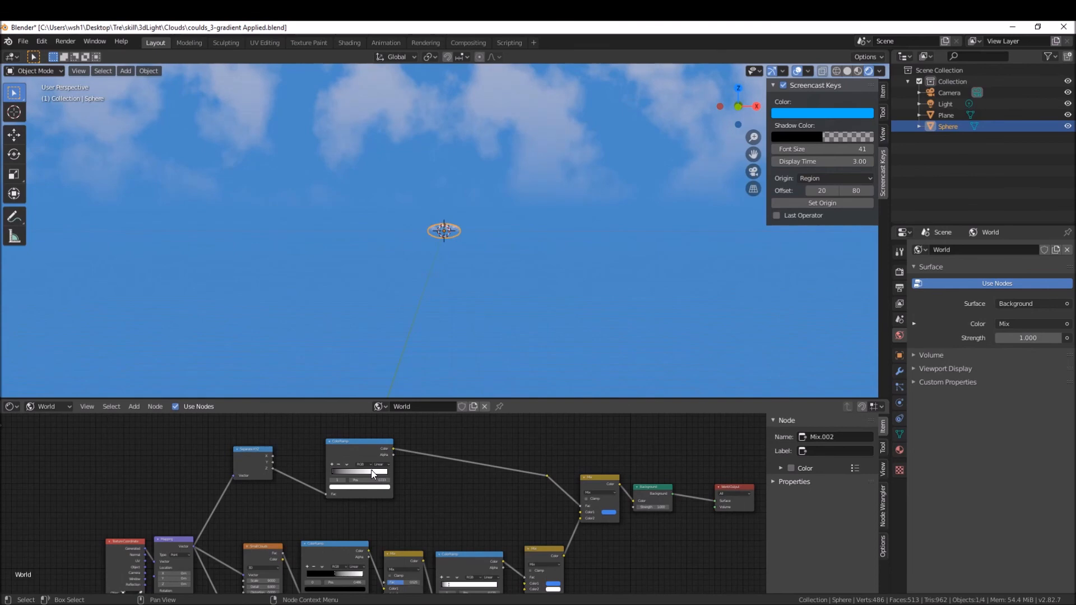
middle_drag(513, 160, 423, 176)
scroll(506, 196, down, 3)
scroll(494, 211, down, 4)
middle_drag(494, 212, 502, 250)
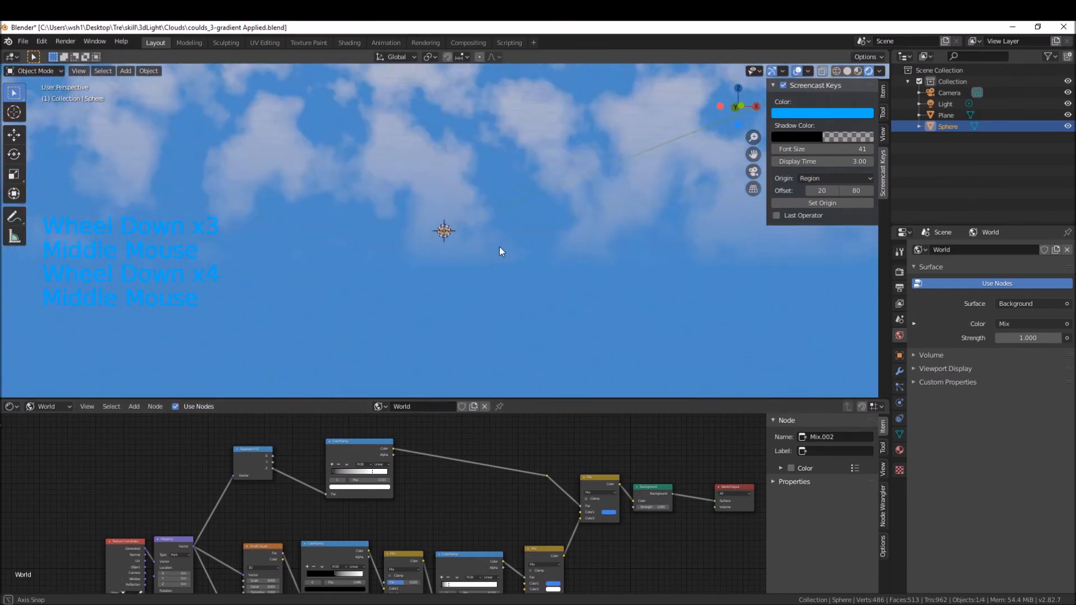
scroll(500, 247, down, 2)
Try shifting the Z scale and Z location in the World's Mapping node.
middle_drag(151, 492, 189, 427)
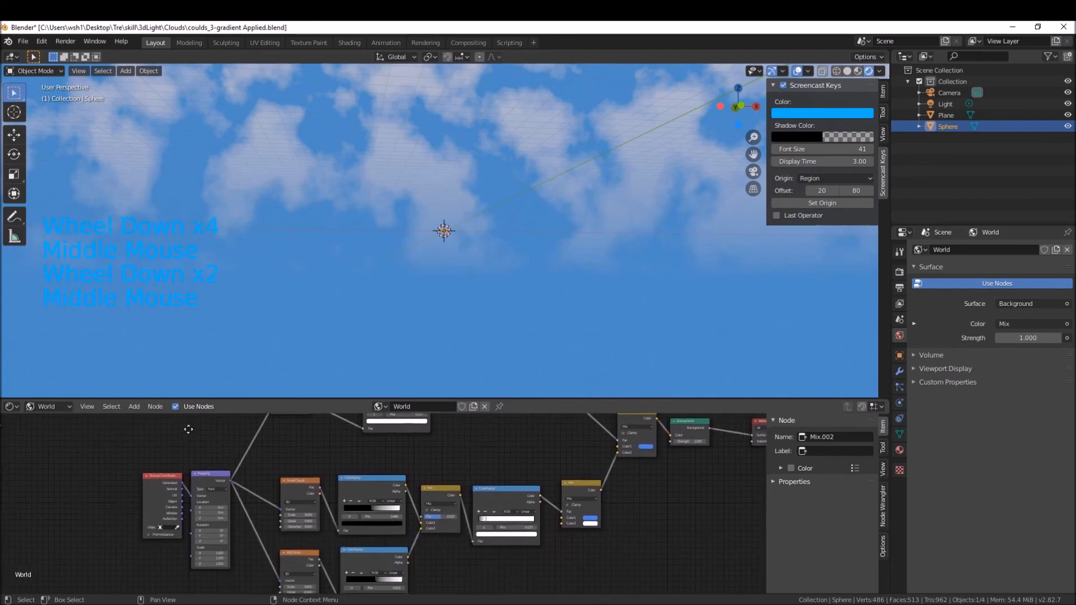
drag(209, 565, 218, 564)
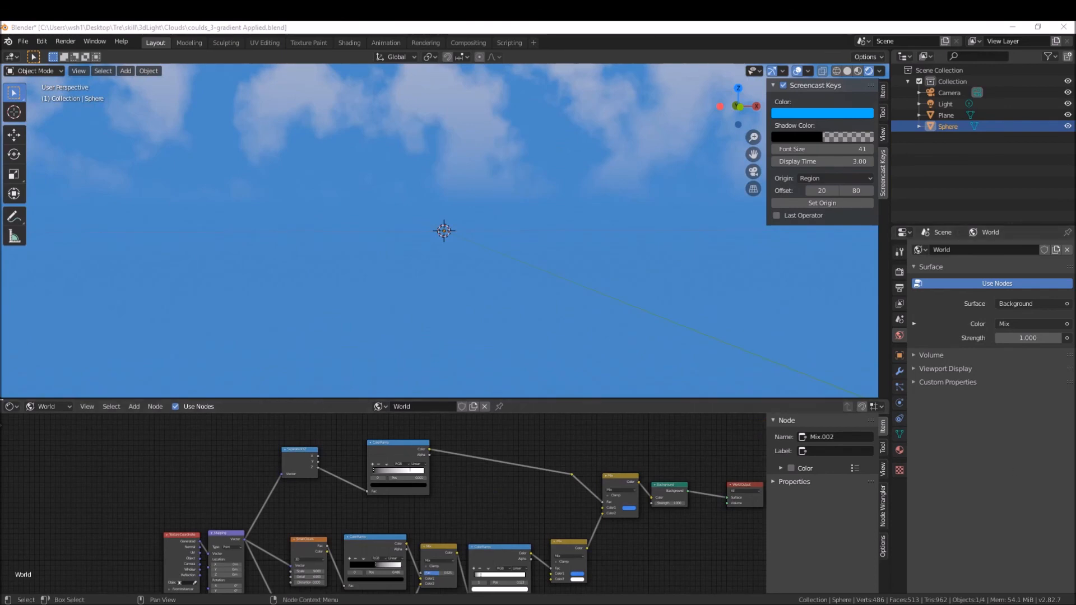
middle_drag(115, 541, 120, 516)
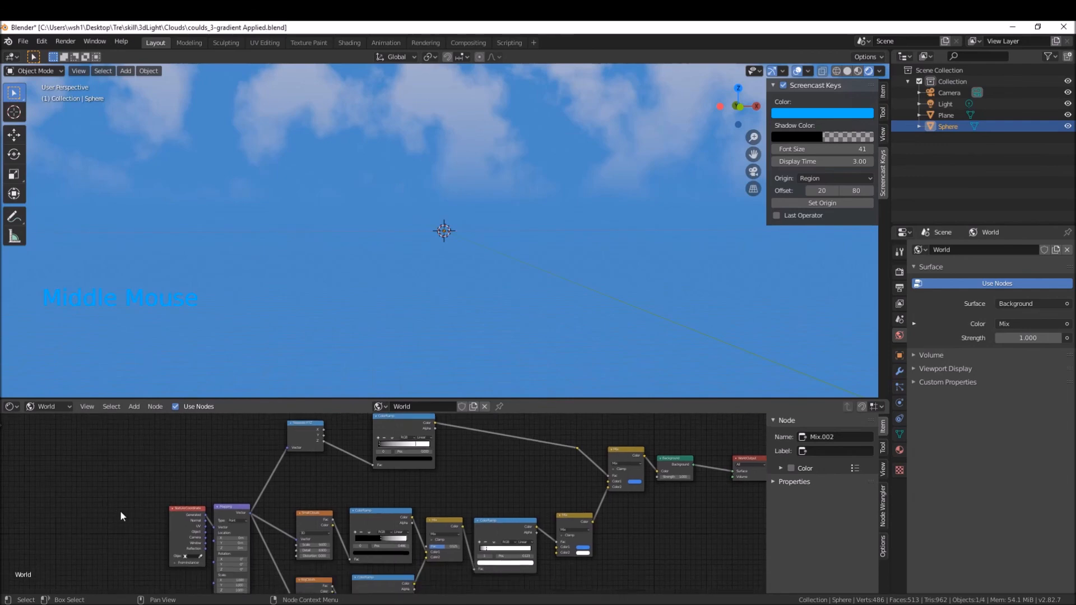
click(233, 549)
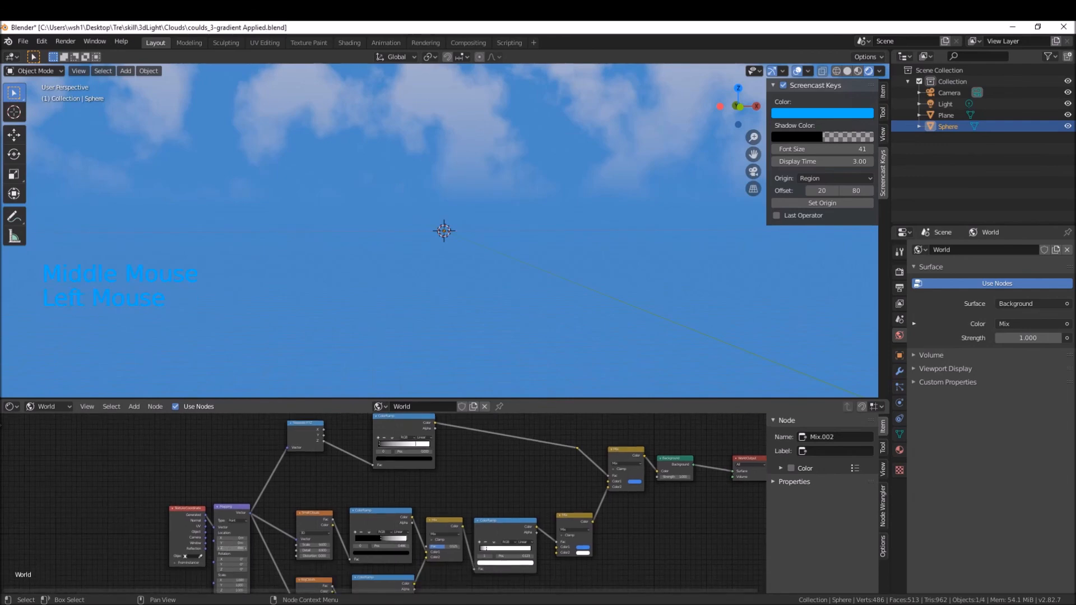
drag(233, 549, 236, 550)
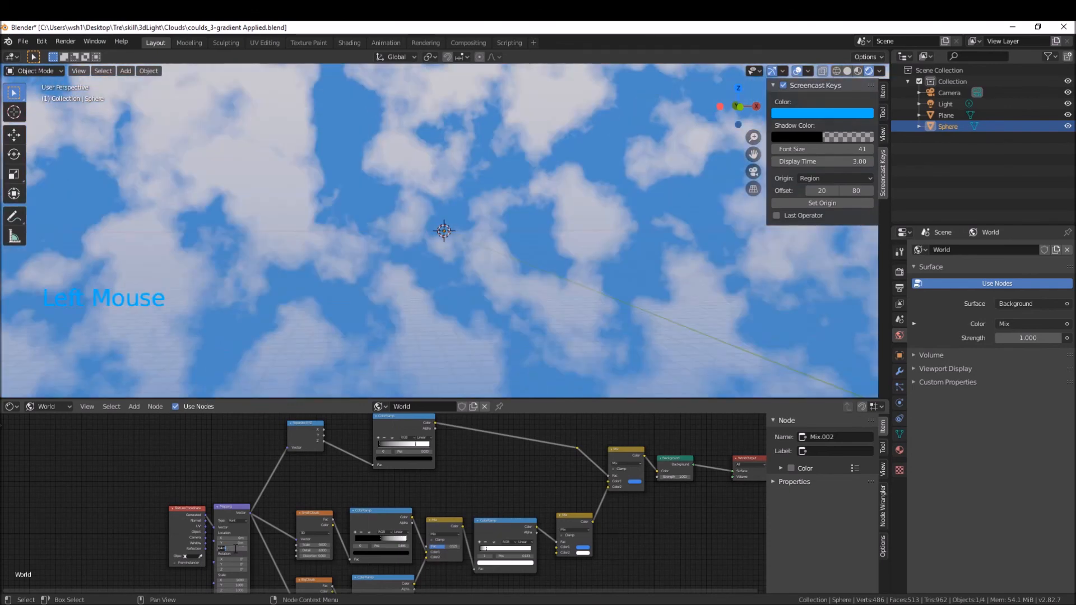
Lighten the first stop of the World's Z-gradient ColorRamp to a dark grey with RGB 0.102.
scroll(341, 479, up, 2)
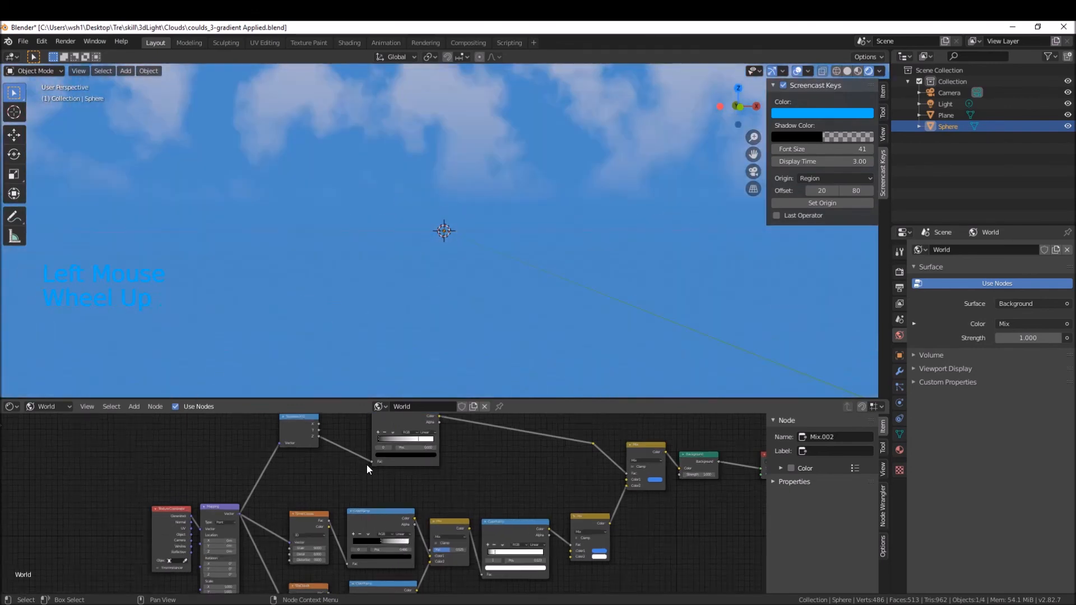
middle_drag(391, 451, 403, 482)
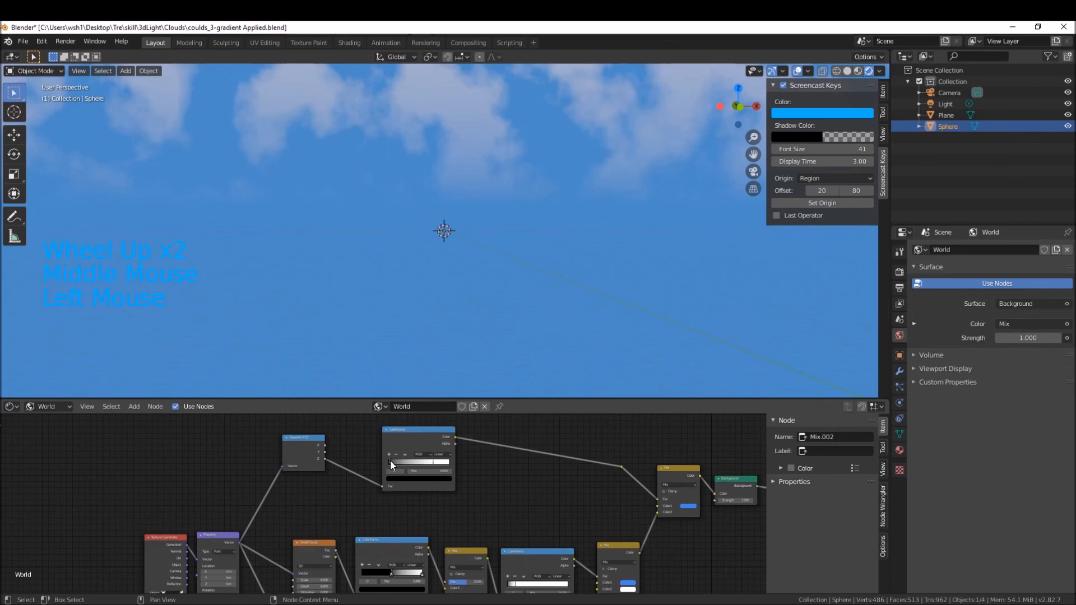
double_click(400, 443)
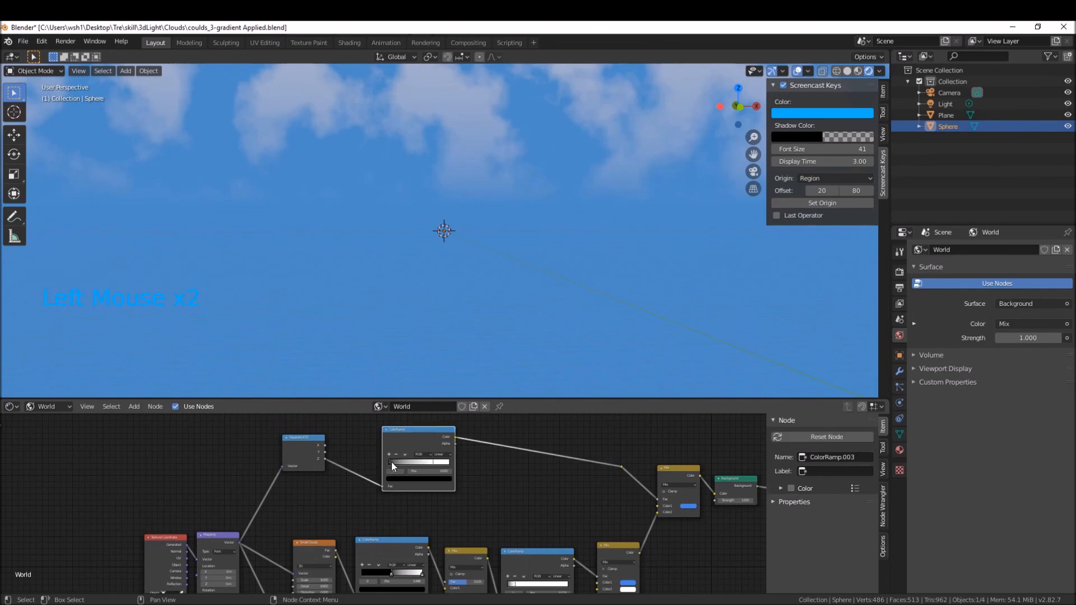
scroll(406, 455, up, 3)
scroll(406, 455, down, 3)
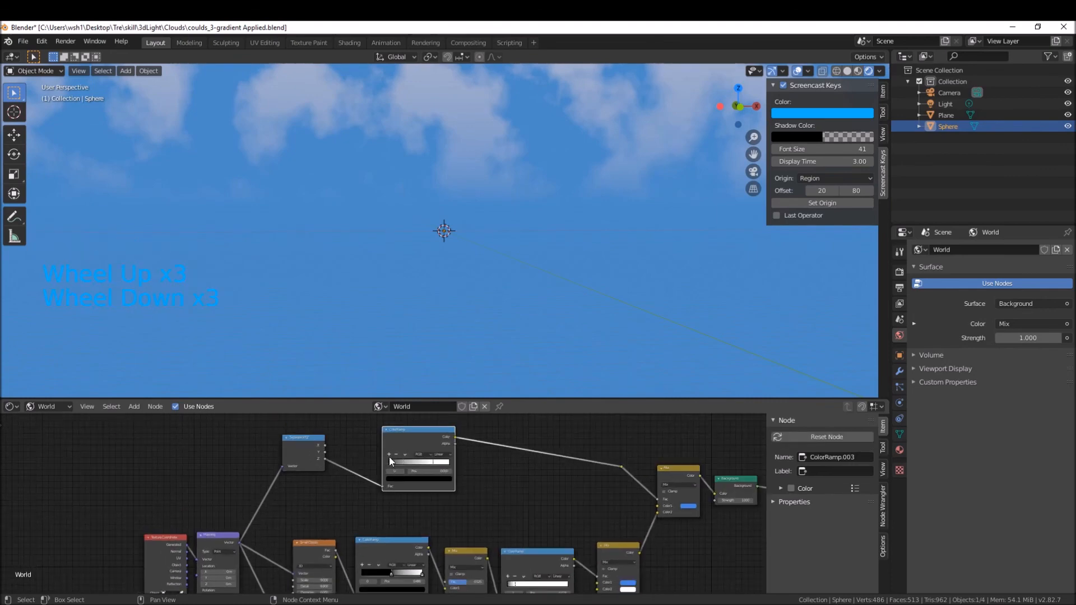
scroll(390, 464, up, 7)
middle_drag(391, 464, 397, 486)
click(399, 487)
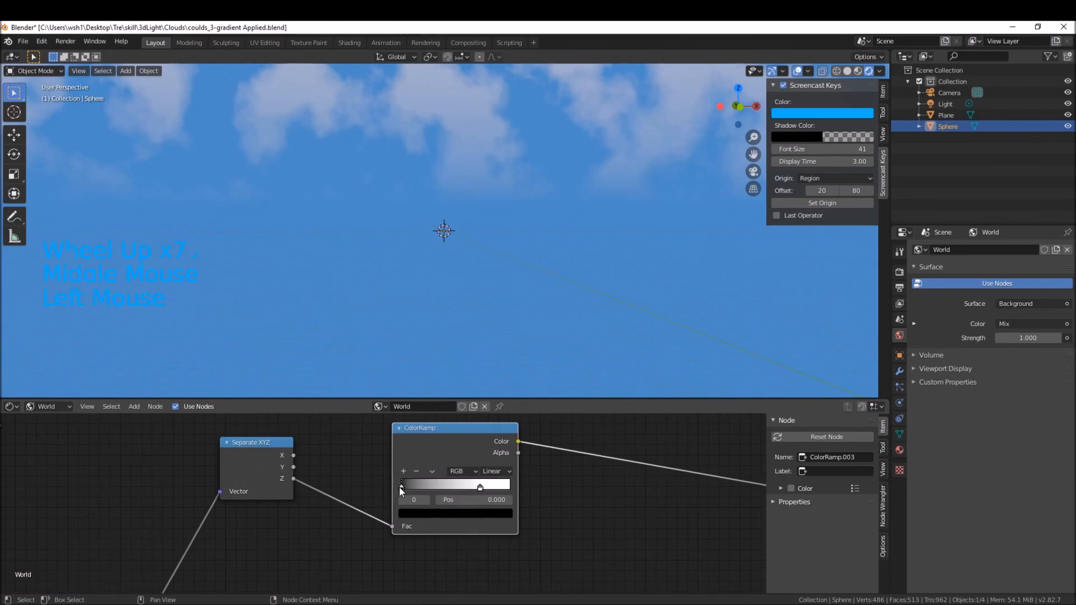
click(409, 513)
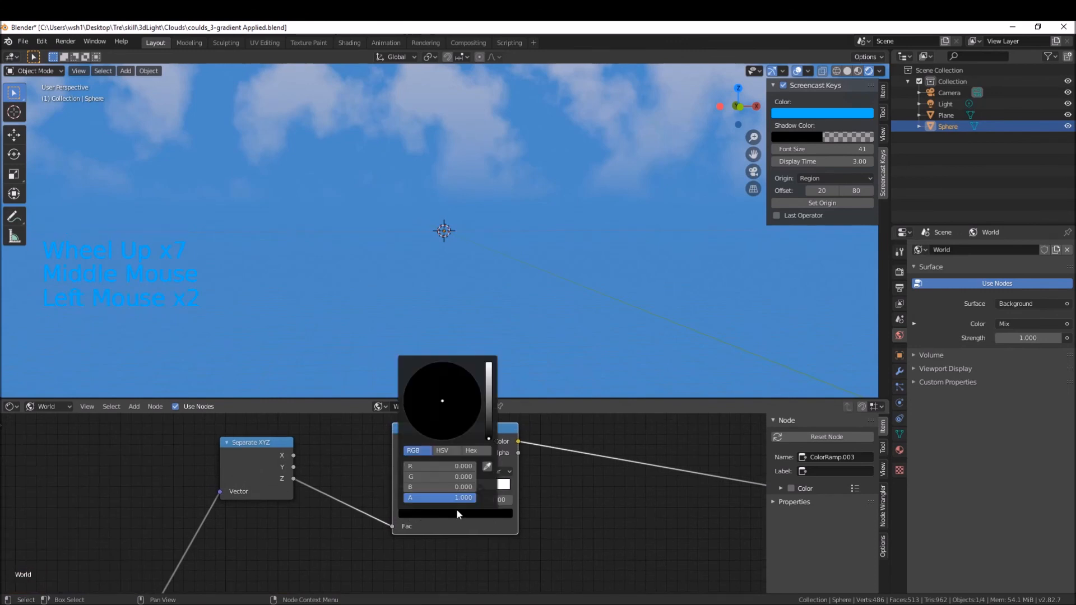
click(490, 437)
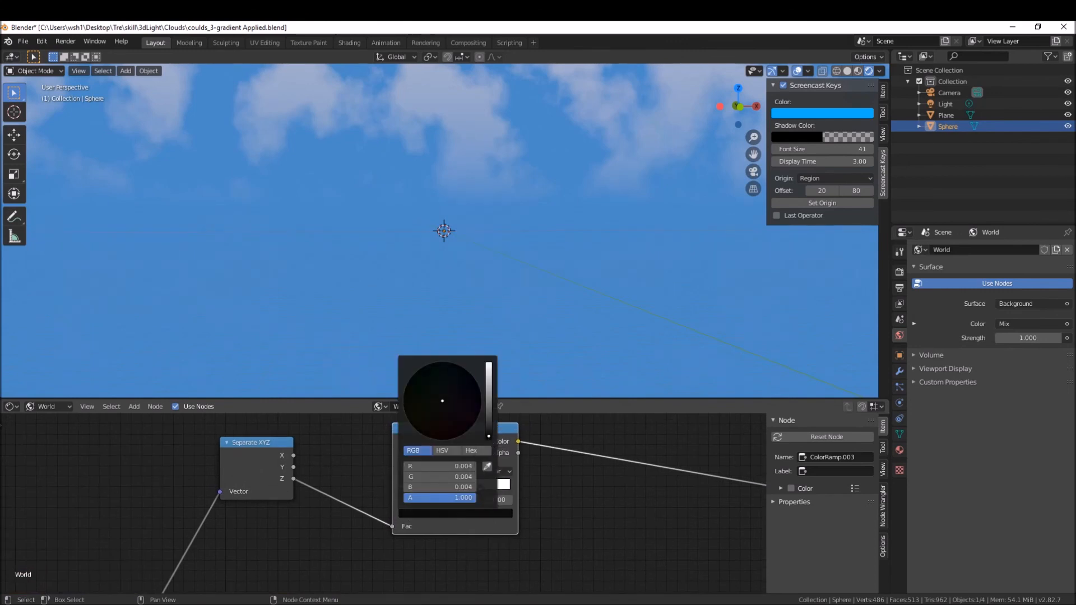
drag(488, 433, 489, 412)
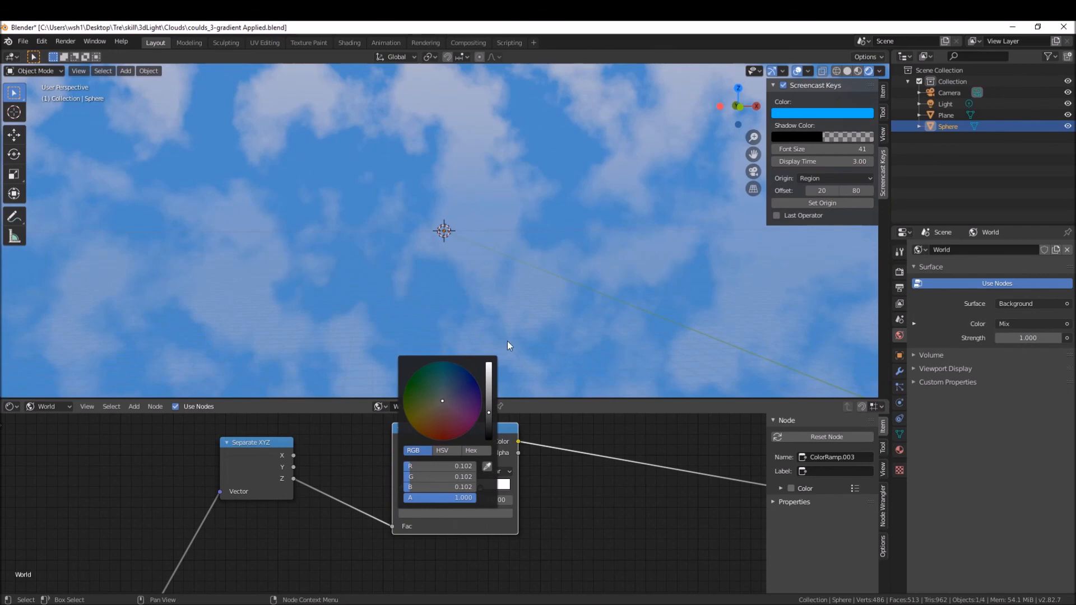
Darken the gradient ramp's grey first stop slightly and move its white stop to position 0.668.
scroll(547, 295, down, 4)
middle_drag(541, 309, 477, 297)
scroll(533, 321, down, 7)
middle_drag(518, 317, 522, 318)
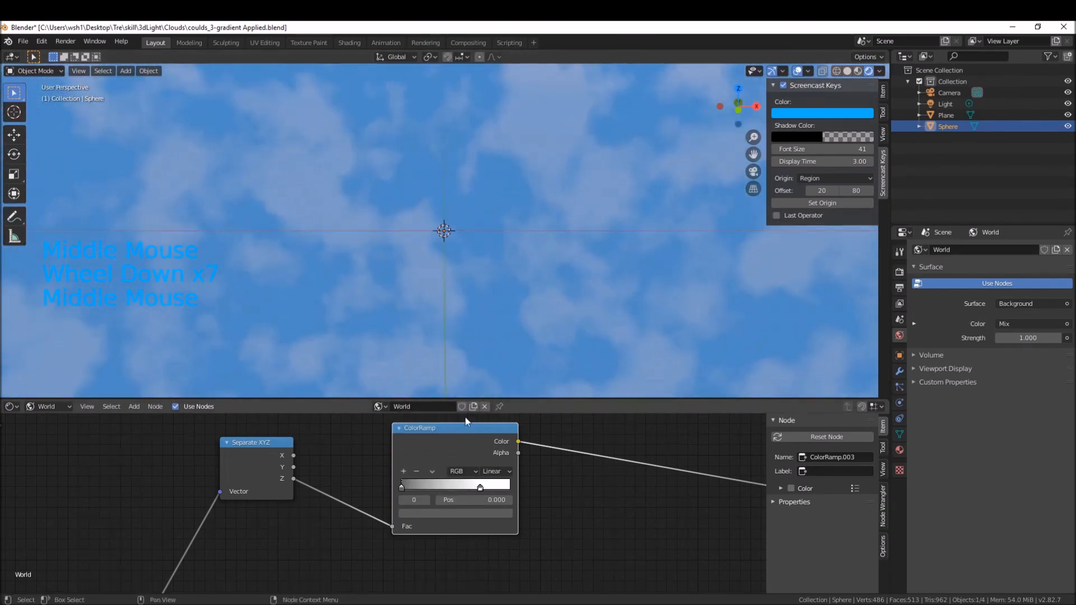
click(401, 512)
drag(489, 412, 490, 420)
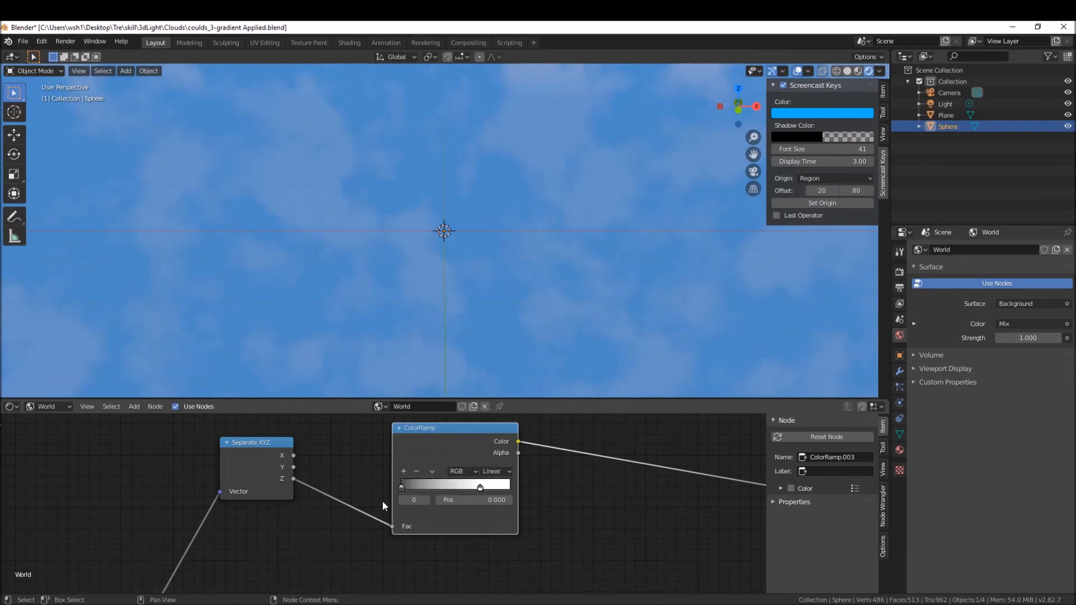
drag(402, 486, 377, 485)
mouse_move(480, 487)
mouse_down()
mouse_move(421, 489)
mouse_move(487, 487)
mouse_move(474, 486)
mouse_up()
Examine from several angles how the clouds fade across the World background.
scroll(436, 282, down, 3)
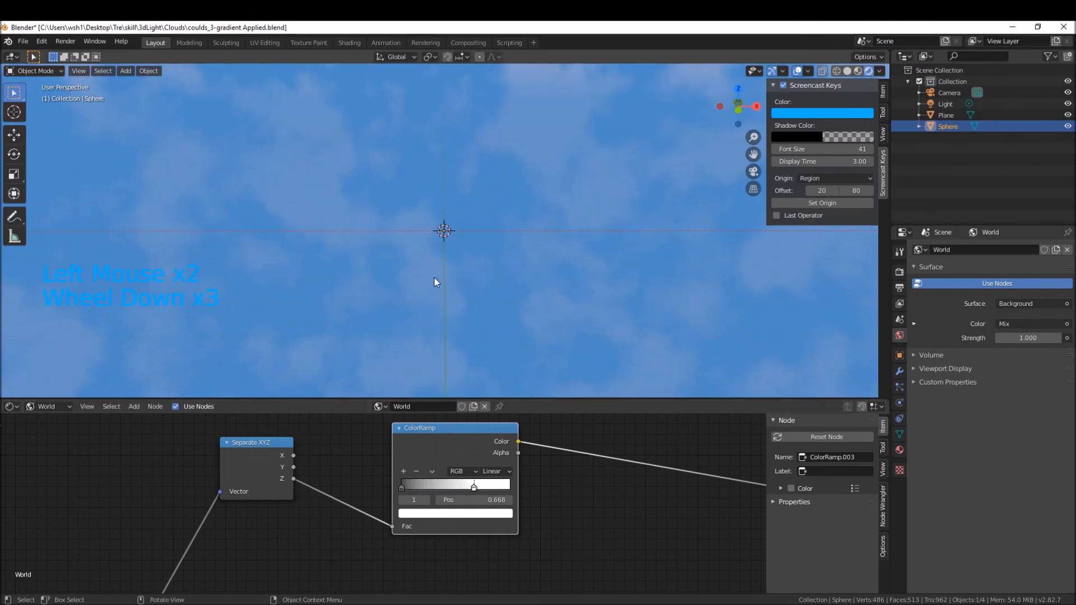
middle_drag(434, 278, 426, 283)
scroll(429, 294, down, 5)
scroll(445, 300, down, 10)
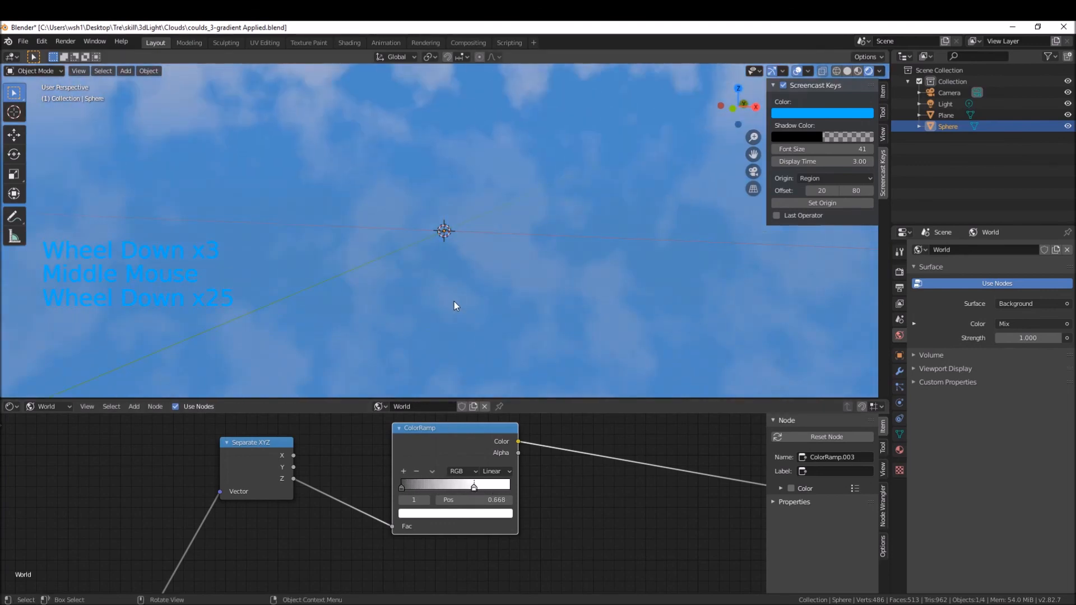
scroll(388, 251, down, 6)
middle_drag(454, 250, 507, 269)
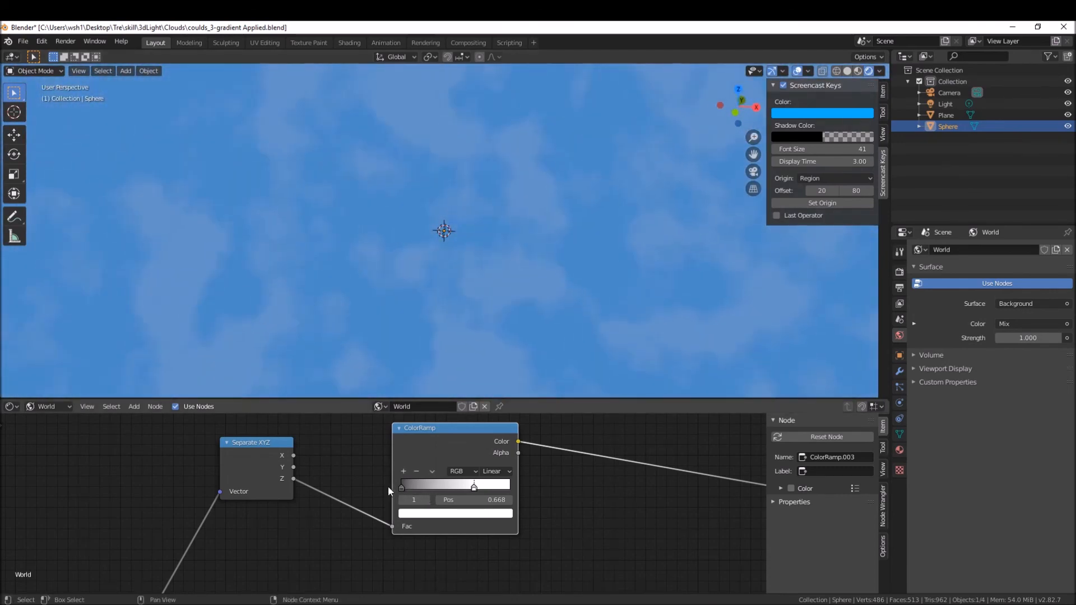
scroll(532, 279, down, 3)
middle_drag(533, 302, 567, 290)
scroll(495, 250, up, 1)
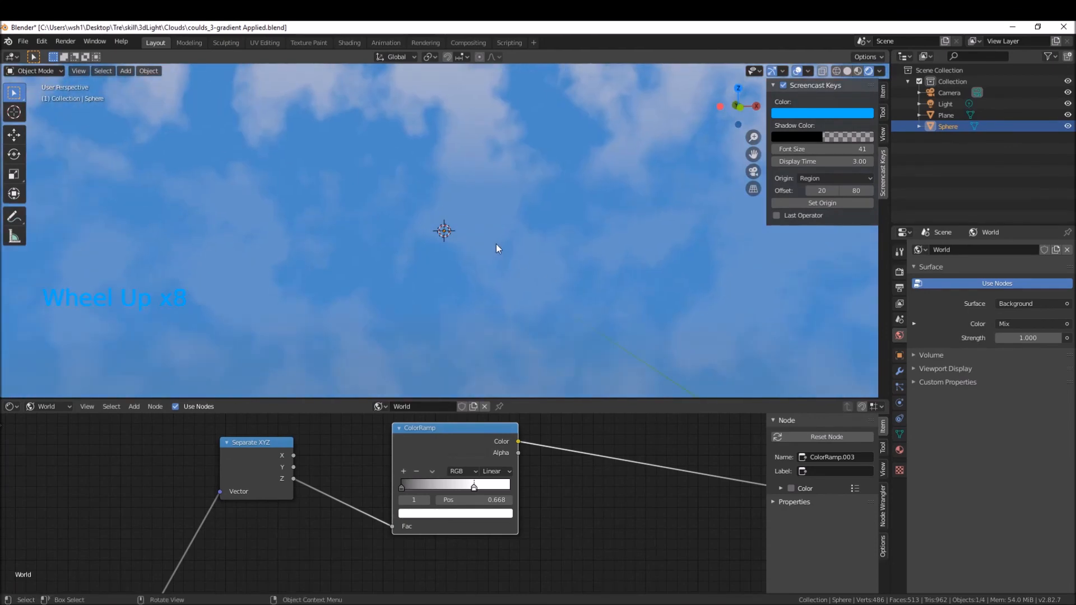
Look through the camera and temporarily hide the sphere to compare its clouds with the World sky.
key(KP_0)
scroll(489, 213, up, 1)
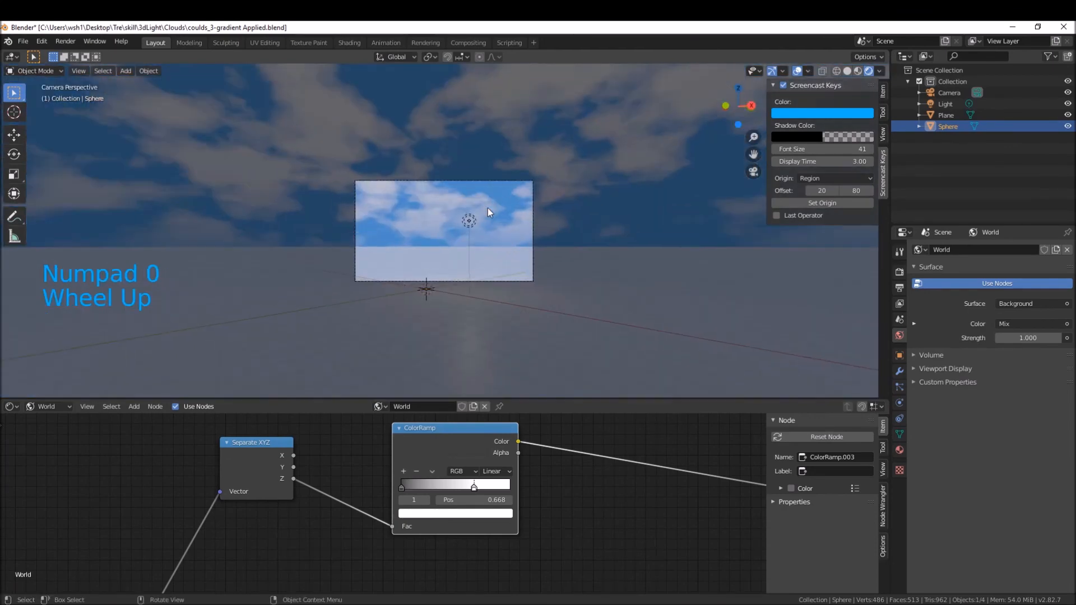
click(473, 198)
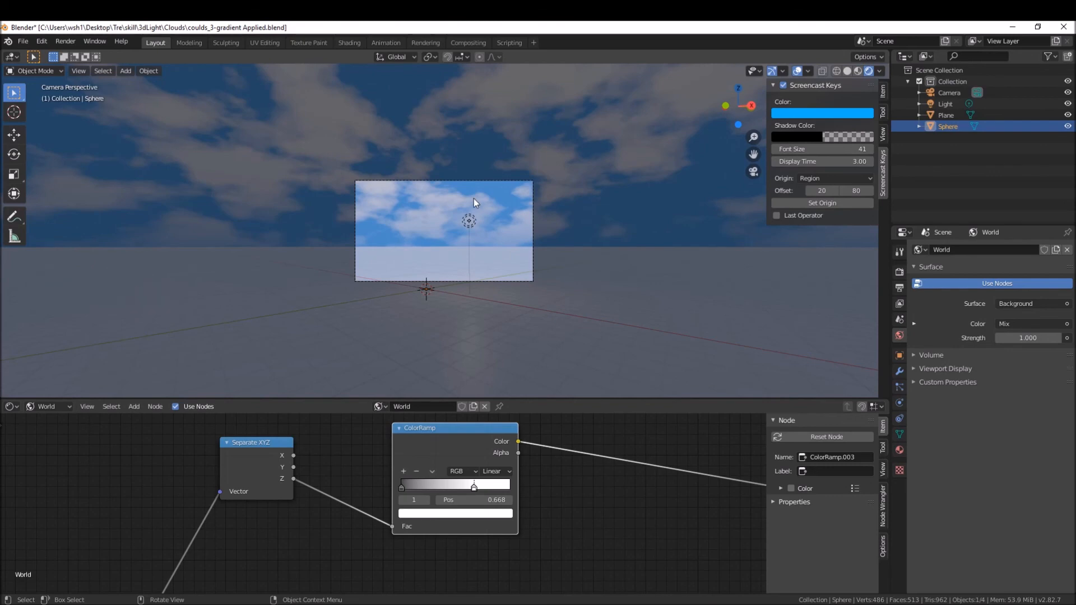
key(h)
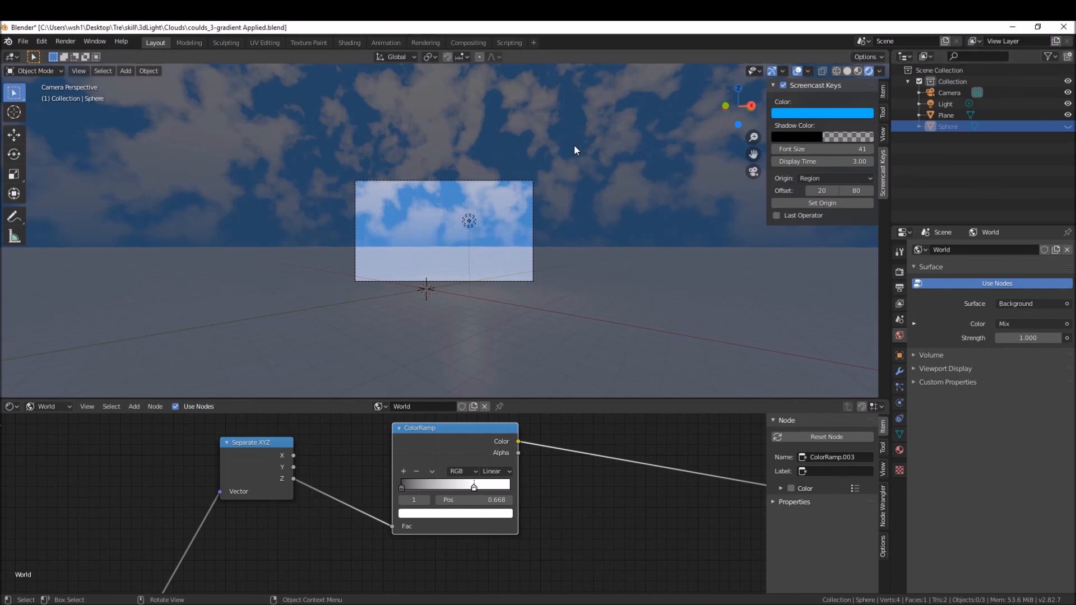
key(alt+h)
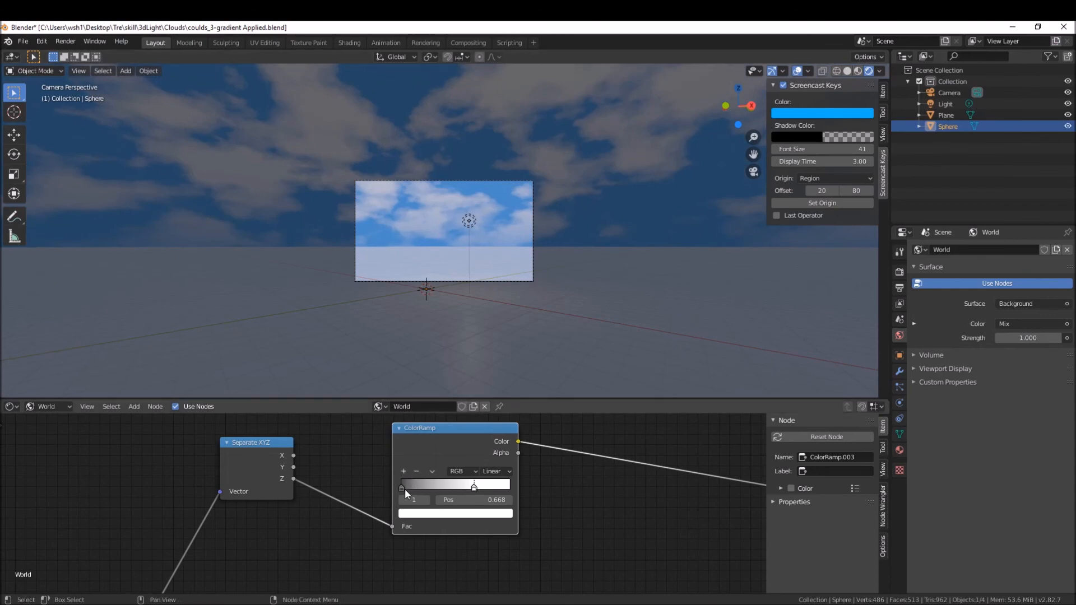
Switch the shader editor to the sphere's clouds material and shift its Z-gradient ColorRamp's black stop slightly toward white.
click(56, 406)
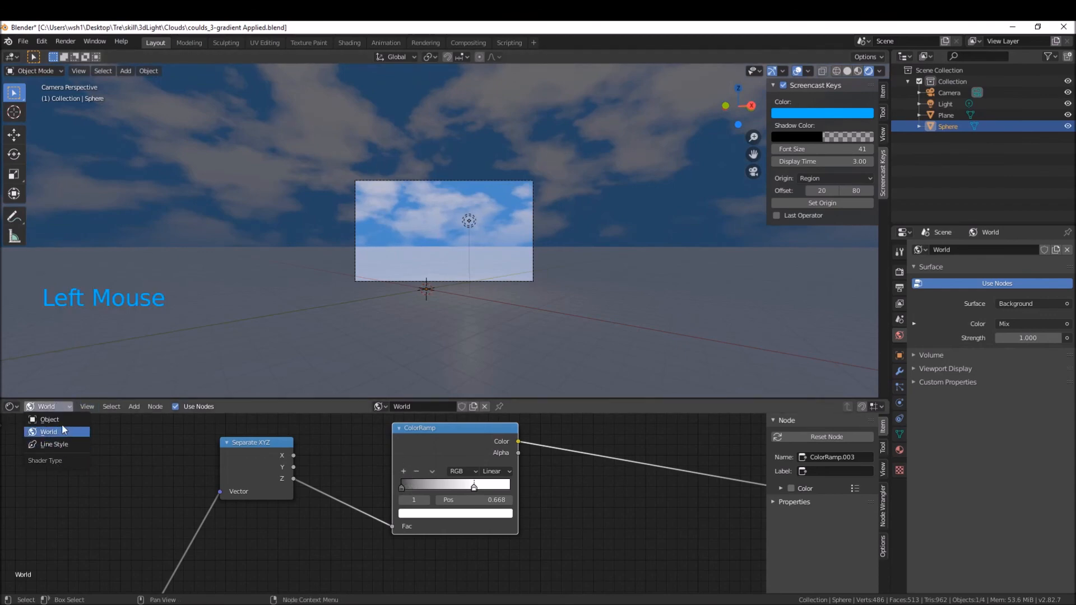
click(63, 420)
middle_drag(723, 531, 453, 452)
scroll(438, 502, down, 18)
scroll(453, 452, up, 11)
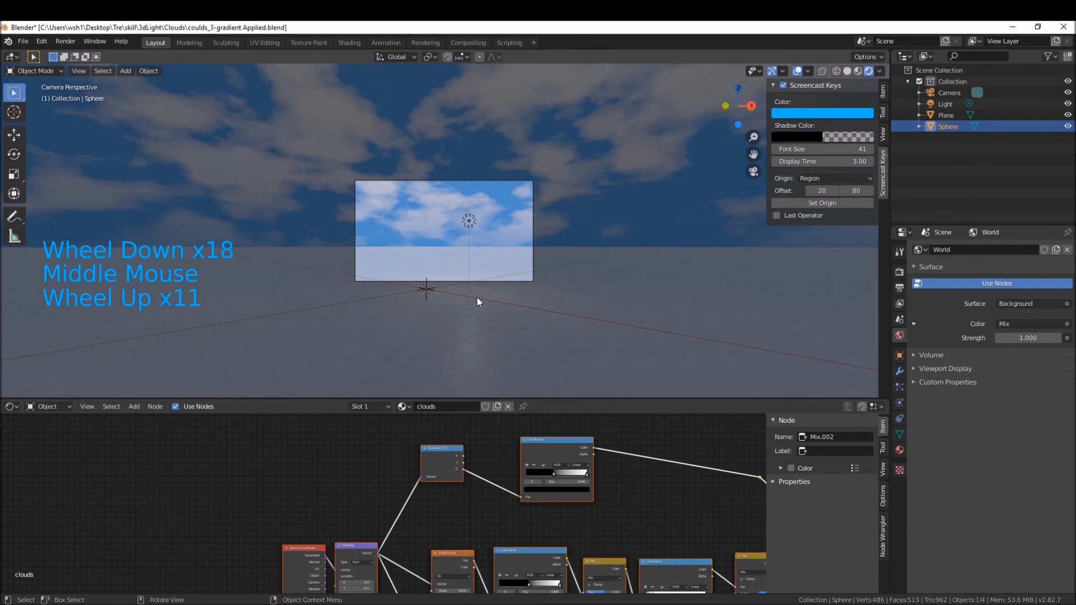
mouse_move(555, 473)
mouse_down()
mouse_move(546, 473)
mouse_move(557, 472)
mouse_up()
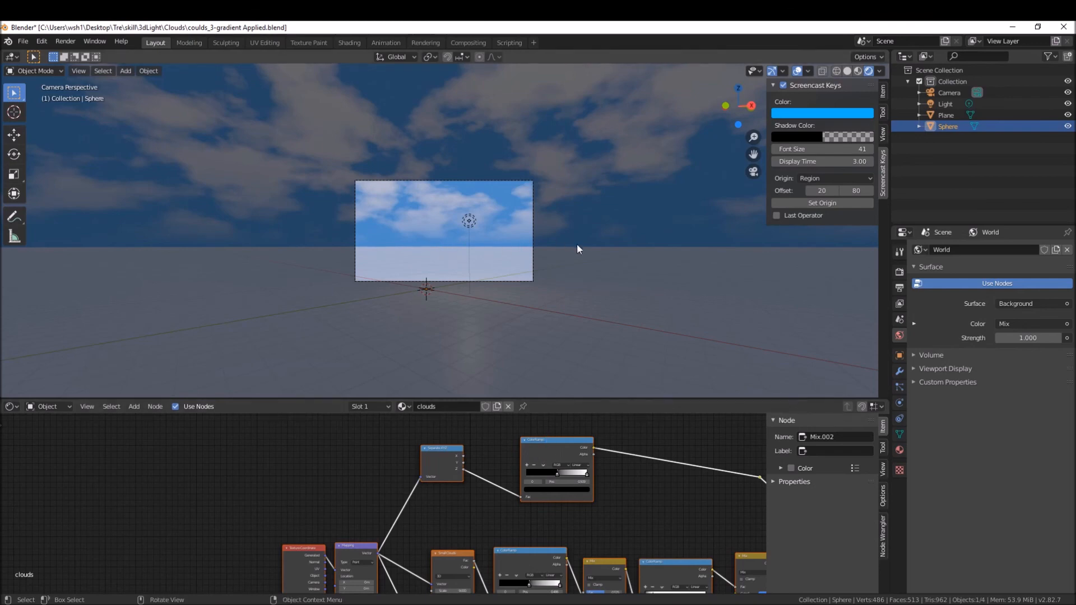
Leave the camera view and view the sphere from outside against the World sky.
middle_drag(574, 247, 576, 252)
scroll(513, 253, down, 20)
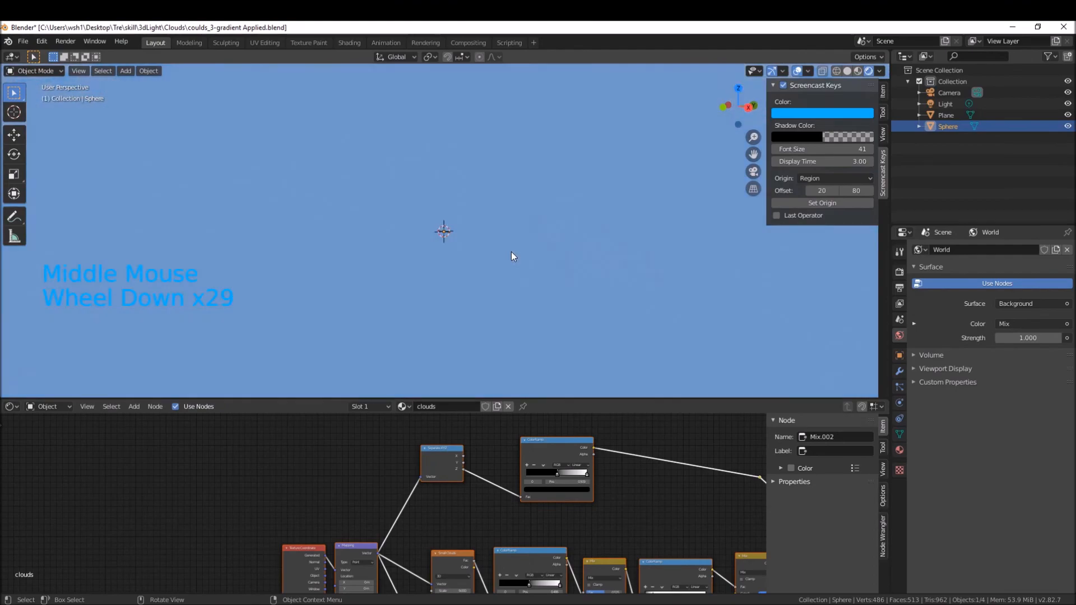
scroll(511, 251, down, 6)
middle_drag(511, 251, 604, 251)
scroll(516, 270, down, 5)
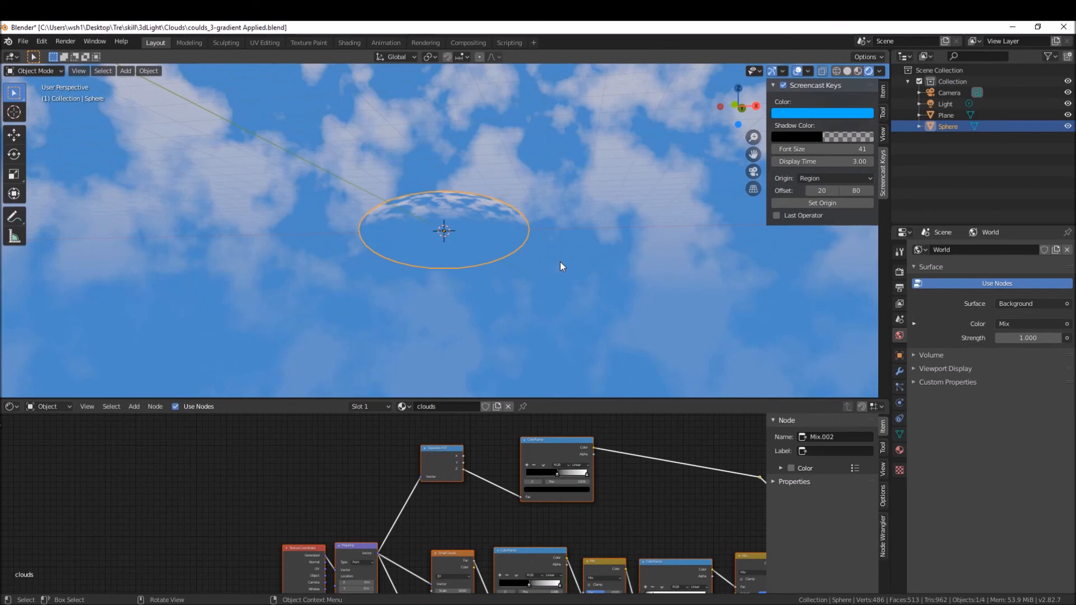